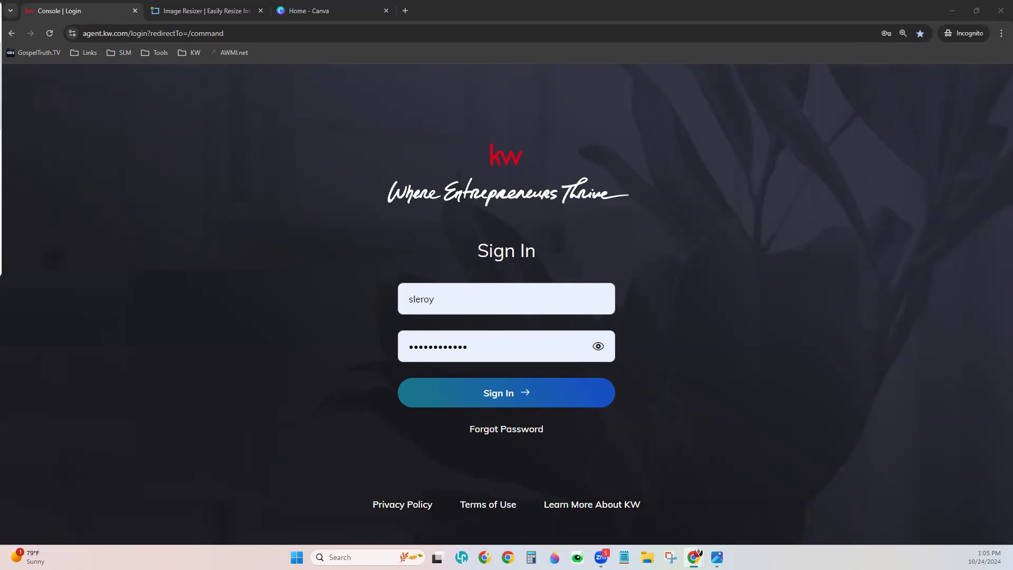
# - Sign in to the agent account and open the profile avatar dropdown on the home dashboard
pyautogui.click(479, 389)
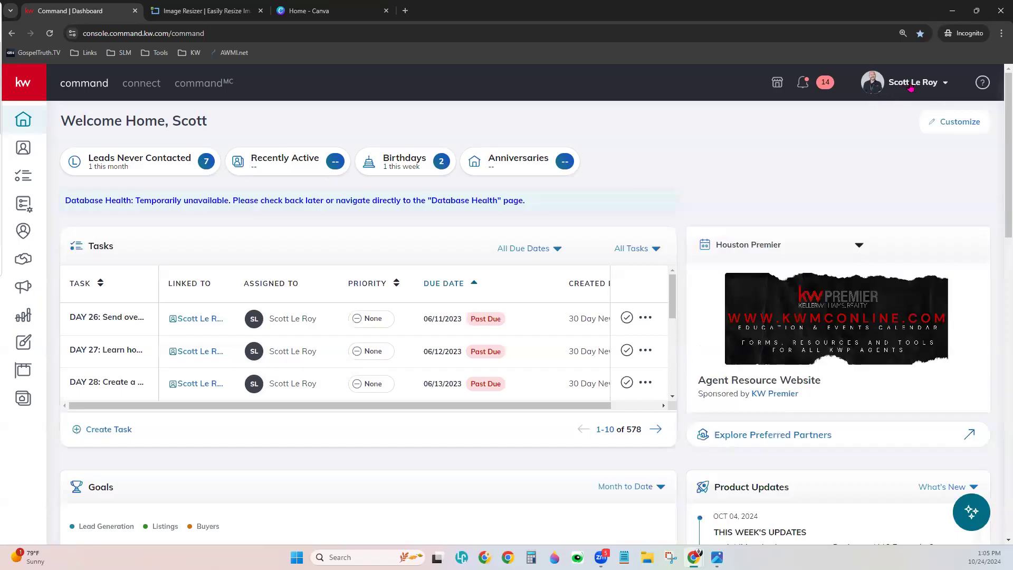
pyautogui.click(883, 86)
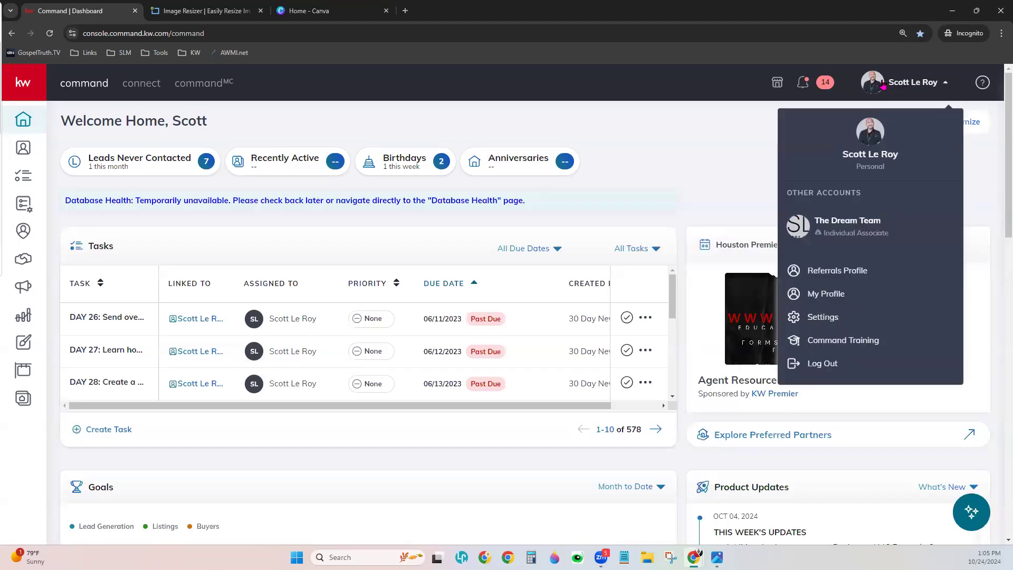
# - Go to Settings, expand Connect Settings and open the Marketing Profile page
pyautogui.click(823, 321)
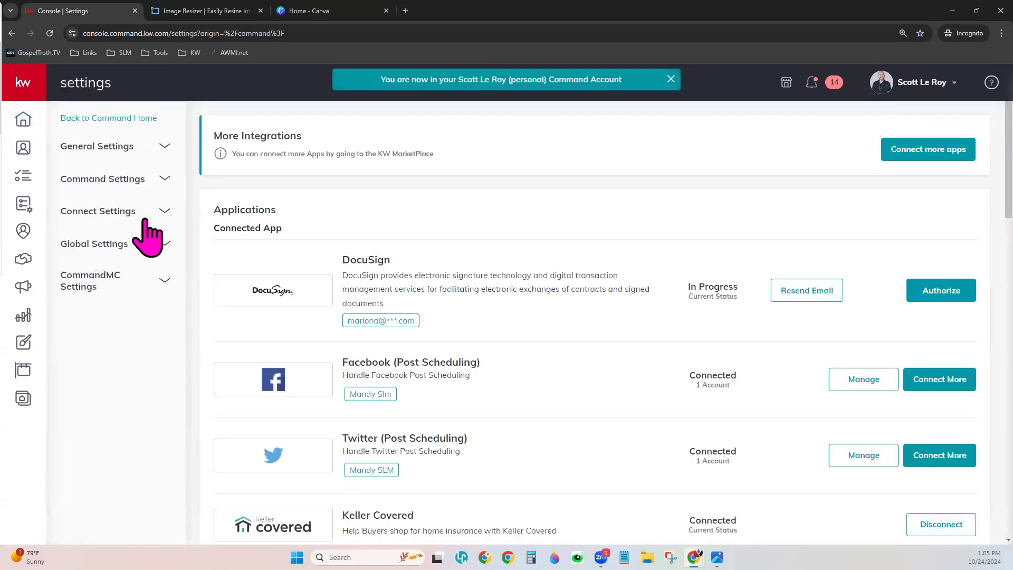
pyautogui.click(106, 211)
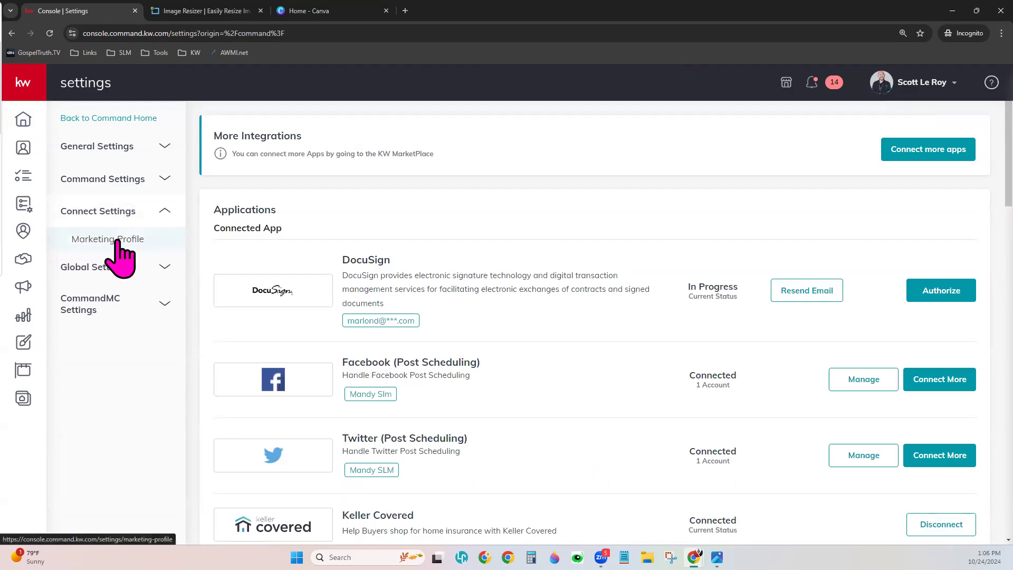
pyautogui.click(118, 242)
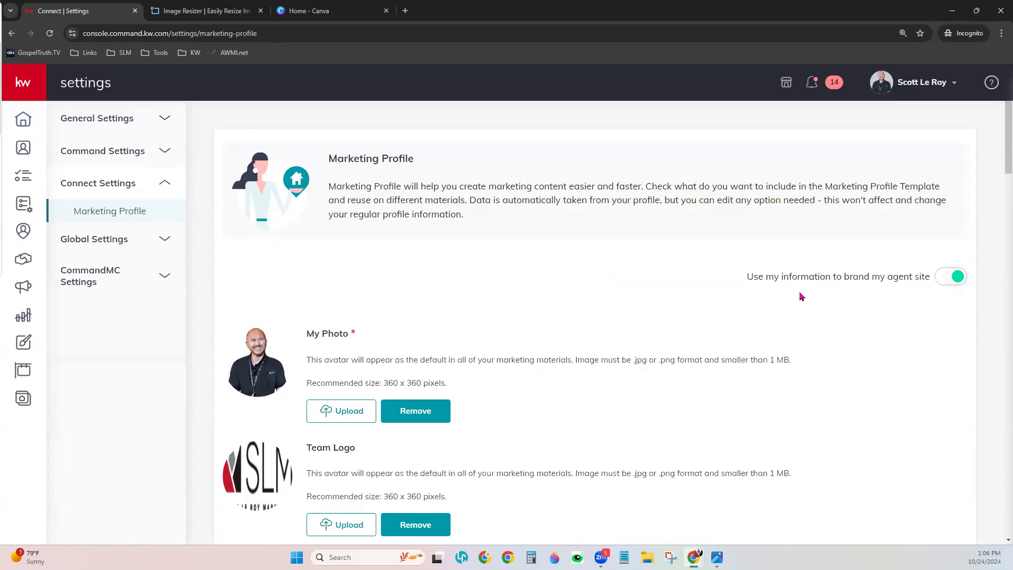
pyautogui.scroll(-3, 800, 297)
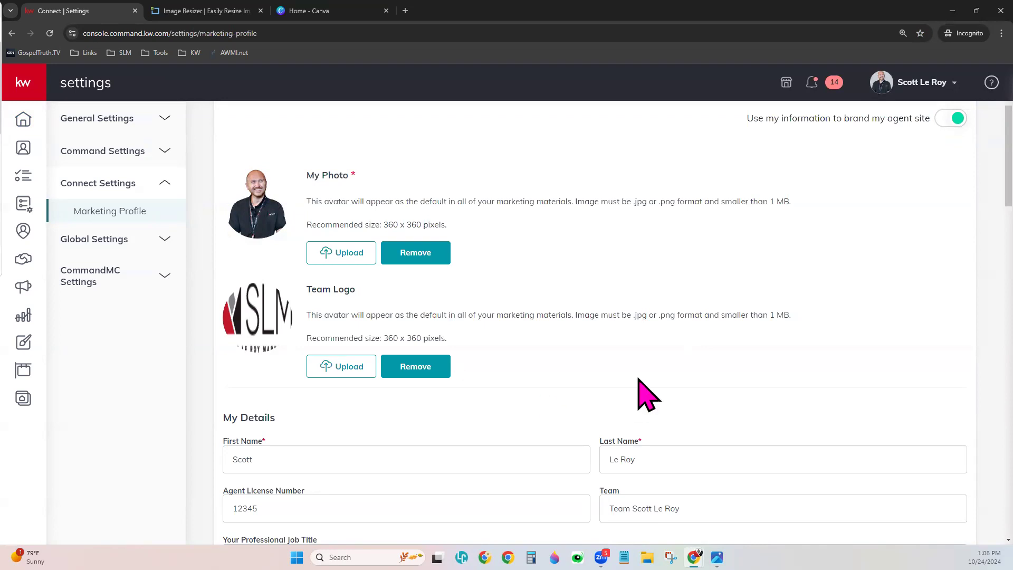
# - Scroll down to the contact details and check the Mobile Phone, Email and Website fields
pyautogui.scroll(-4, 641, 378)
pyautogui.scroll(-2, 641, 369)
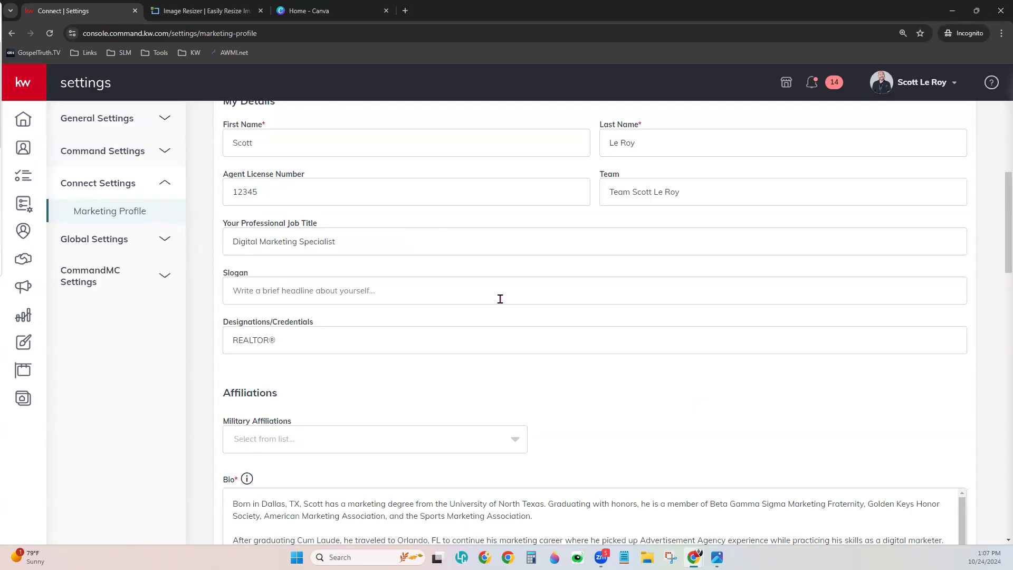
pyautogui.scroll(-4, 501, 299)
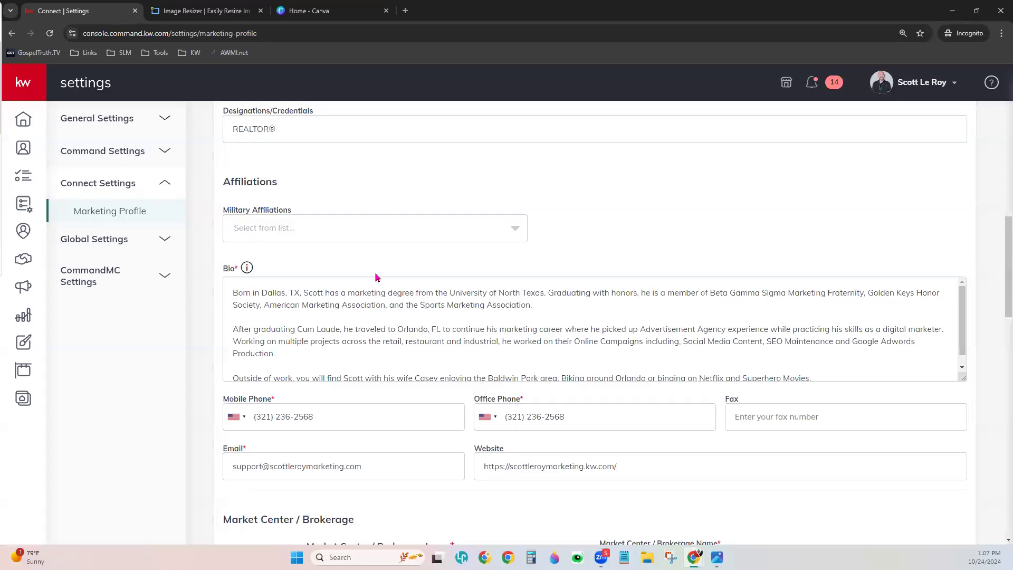
pyautogui.scroll(-3, 469, 400)
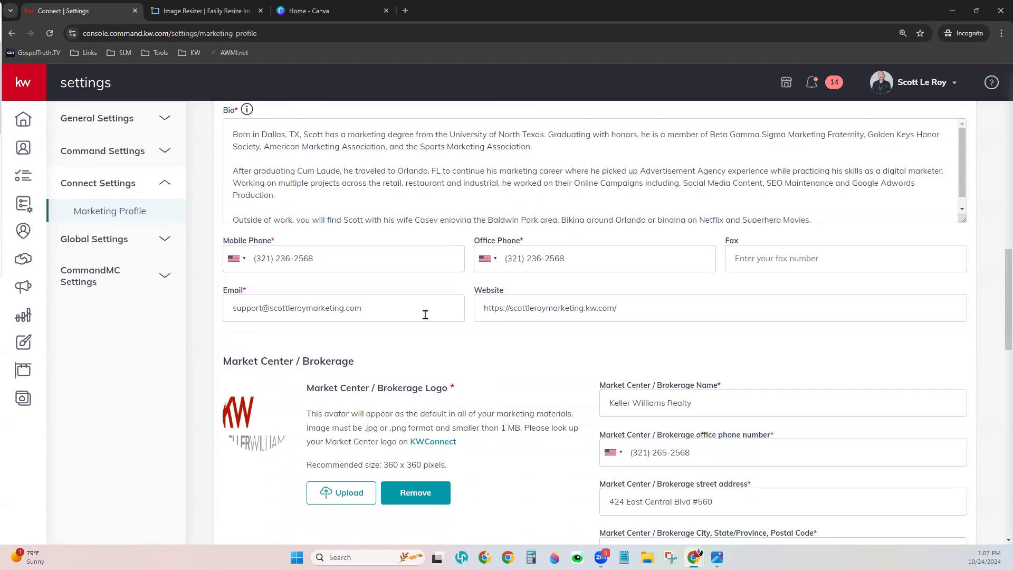
pyautogui.click(381, 267)
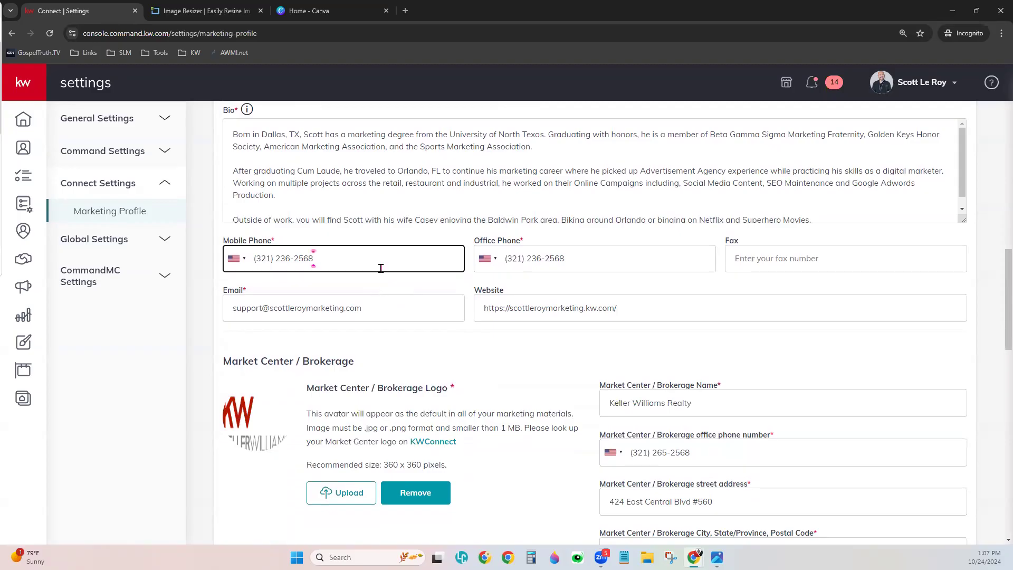
pyautogui.click(381, 308)
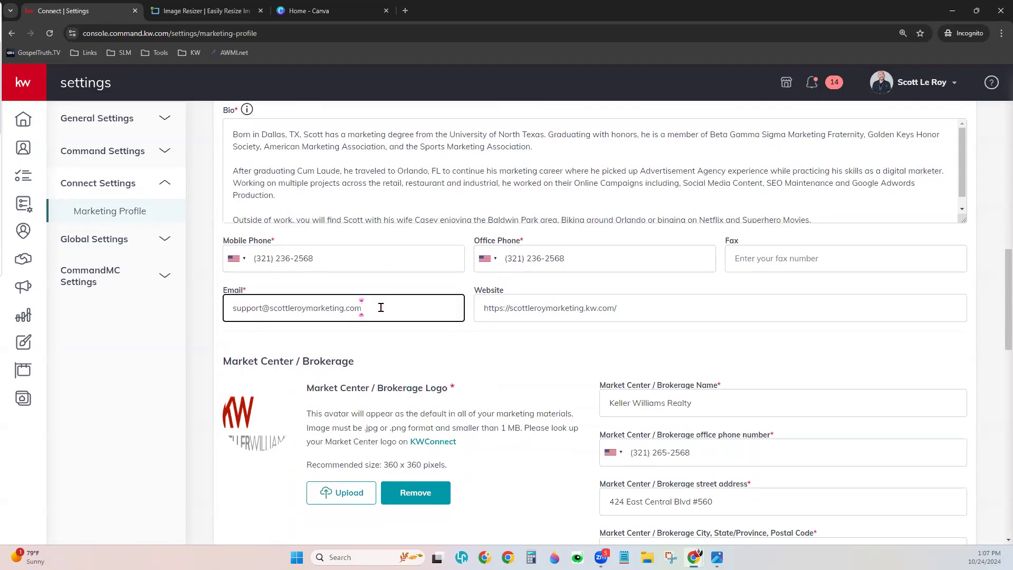
pyautogui.click(637, 309)
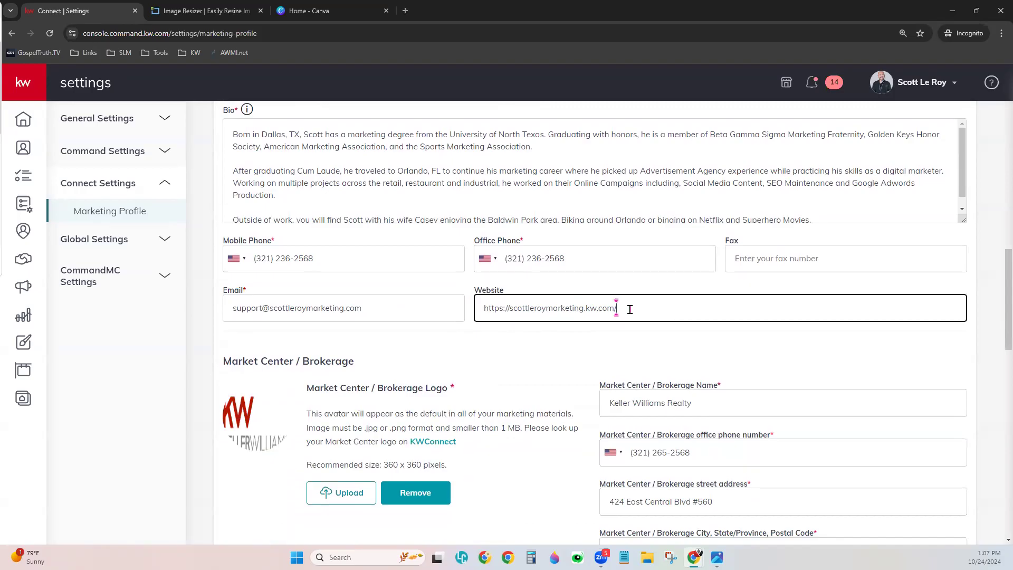
# - Select the domain part of the Website address and open a new browser tab
pyautogui.click(508, 309)
pyautogui.moveTo(612, 303); pyautogui.dragTo(510, 299)
pyautogui.hotkey('ctrl', 'c')
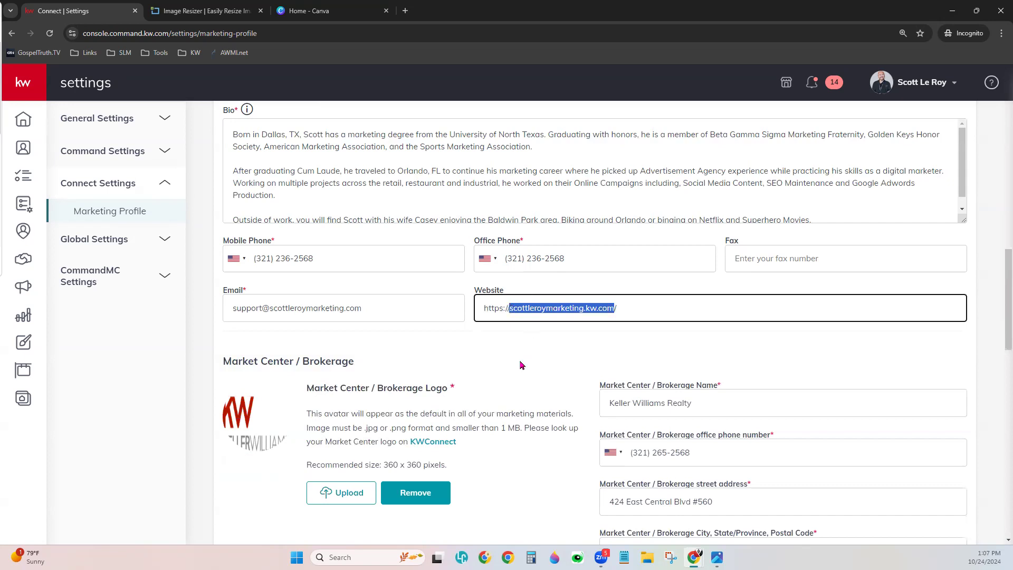
pyautogui.click(405, 11)
# - Load the agent website in the new tab and copy its address from the address bar
pyautogui.hotkey('ctrl', 'v')
pyautogui.press('Return')
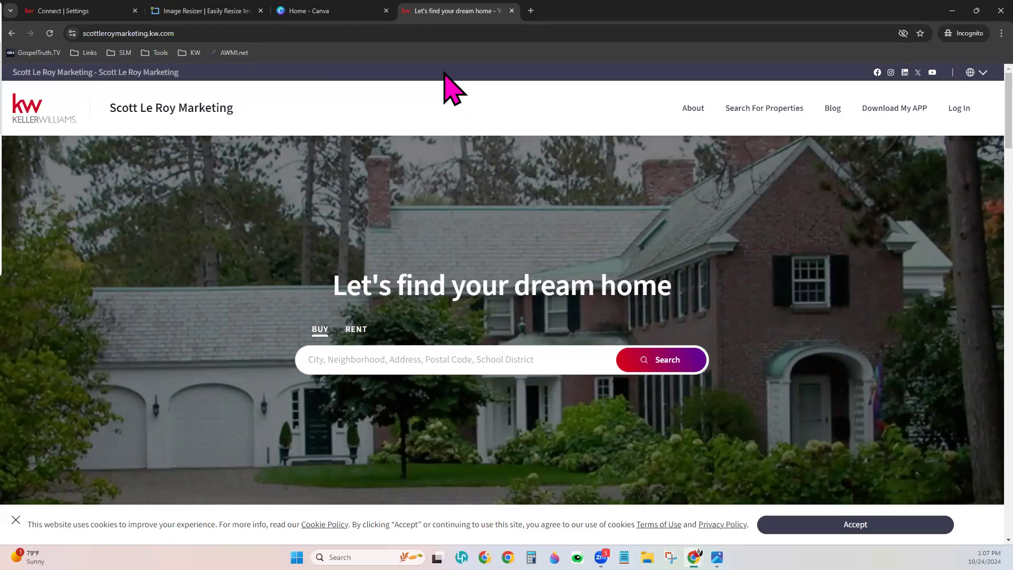
pyautogui.click(429, 36)
pyautogui.rightClick(428, 36)
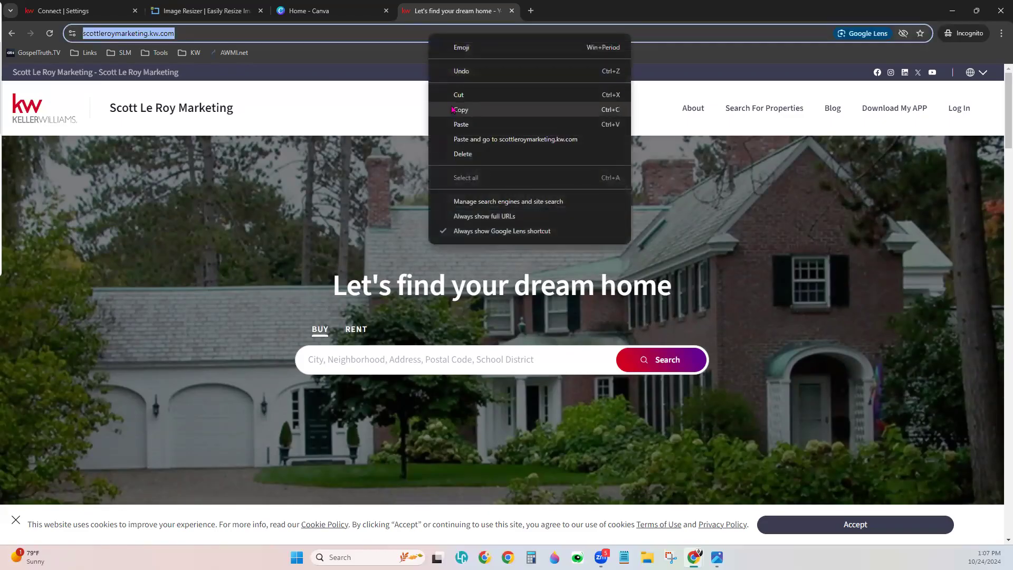
pyautogui.click(461, 110)
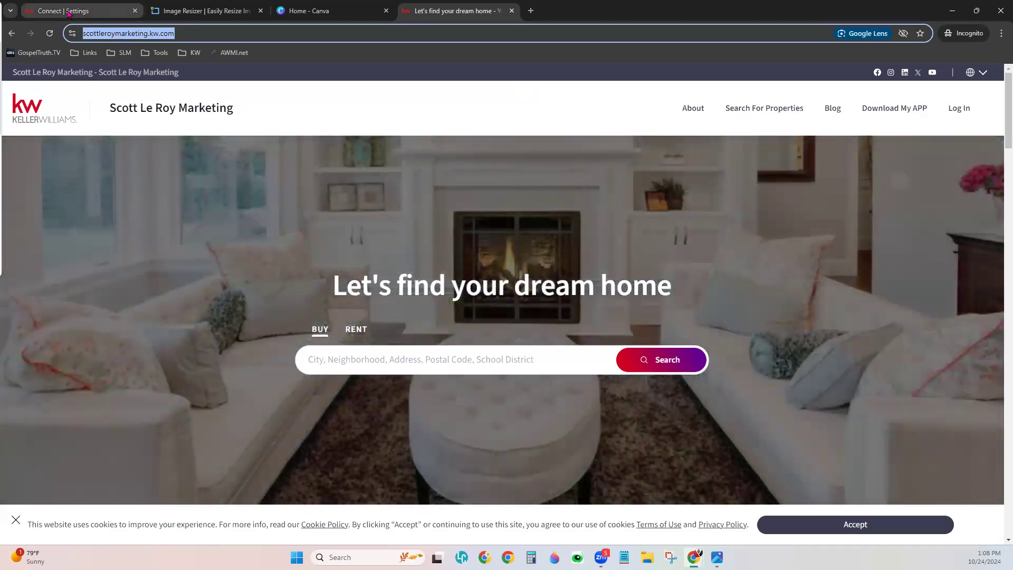
pyautogui.click(72, 14)
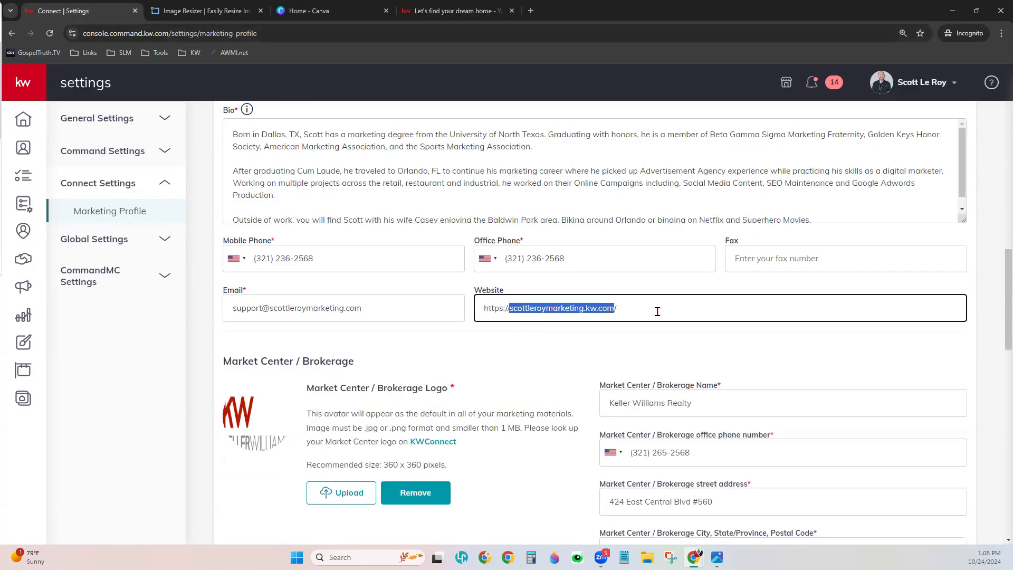
pyautogui.moveTo(631, 303); pyautogui.dragTo(429, 305)
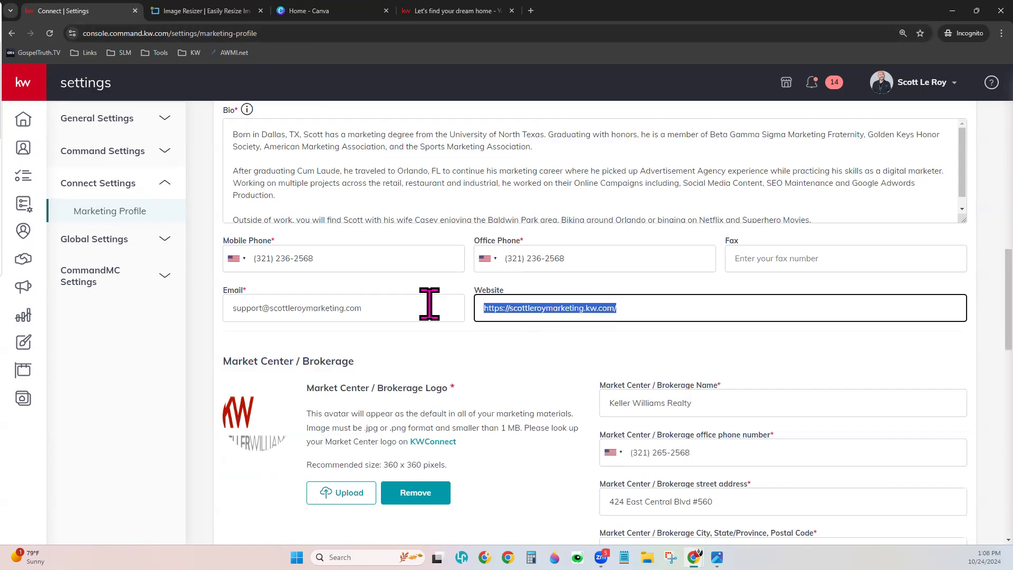
pyautogui.press('Right')
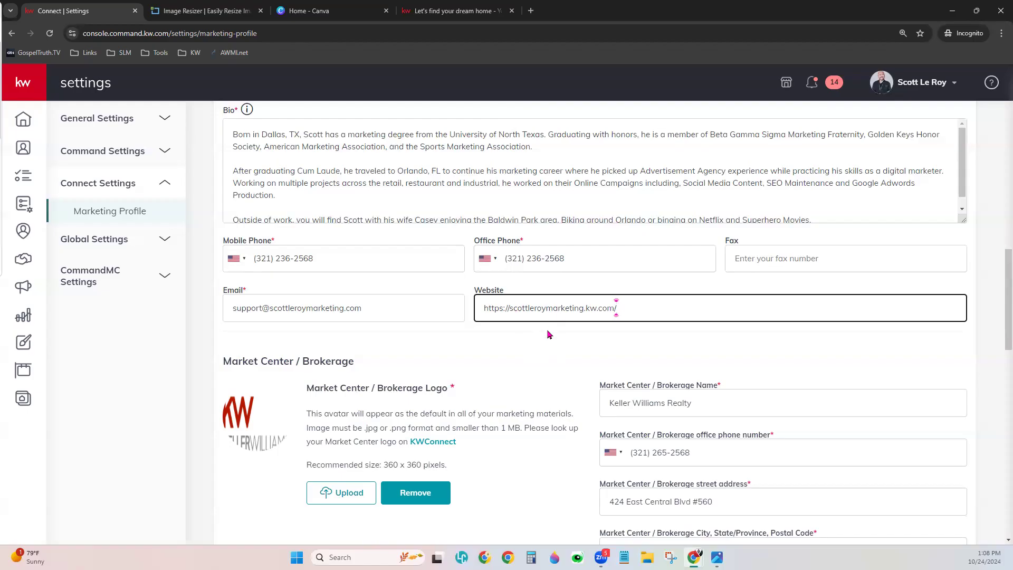
pyautogui.scroll(-1, 580, 346)
pyautogui.scroll(-1, 580, 345)
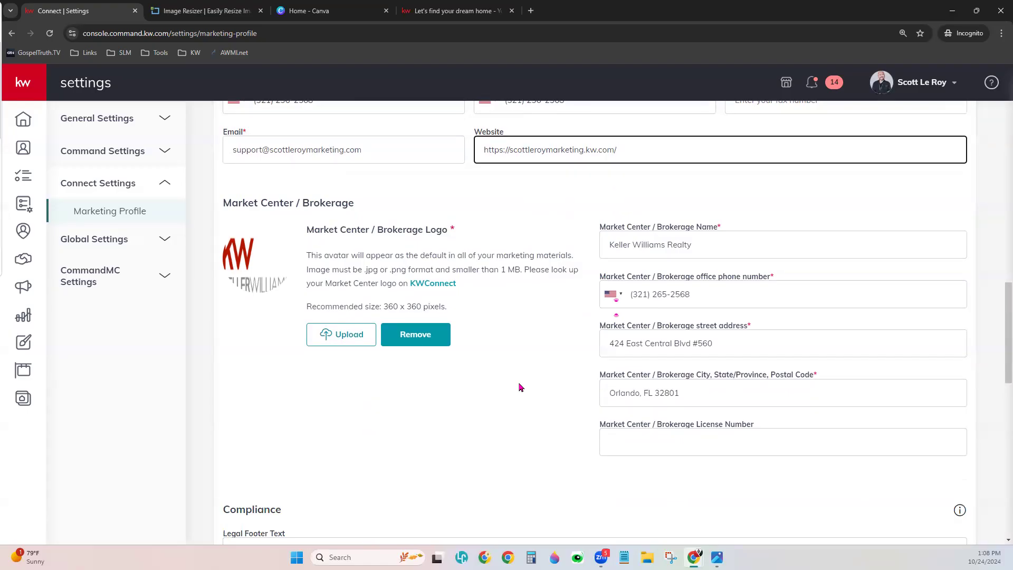
pyautogui.scroll(-8, 520, 387)
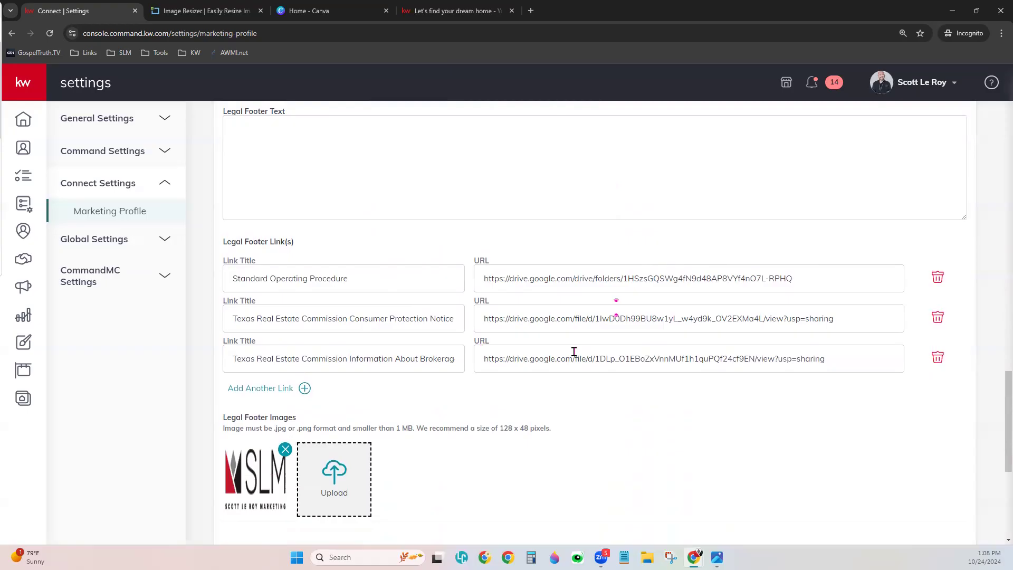
# - Scroll to the bottom of the Marketing Profile and save the social links and details
pyautogui.scroll(-5, 596, 459)
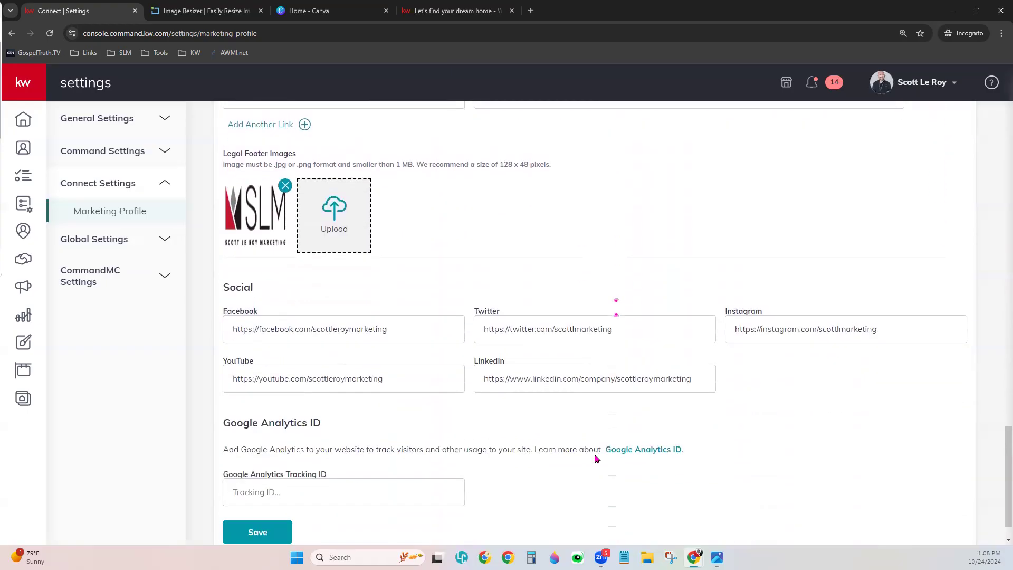
pyautogui.scroll(-1, 596, 459)
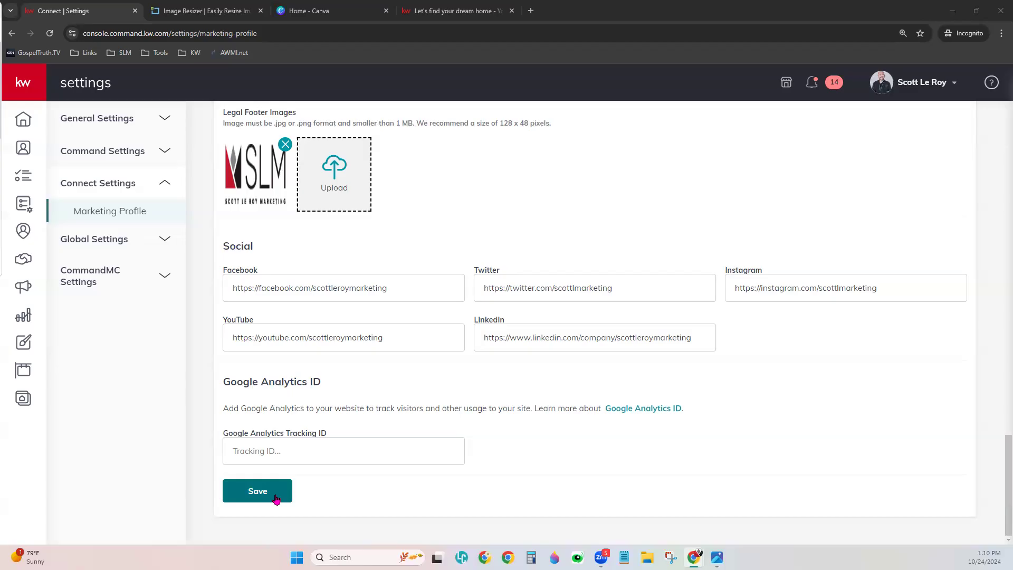
pyautogui.click(766, 219)
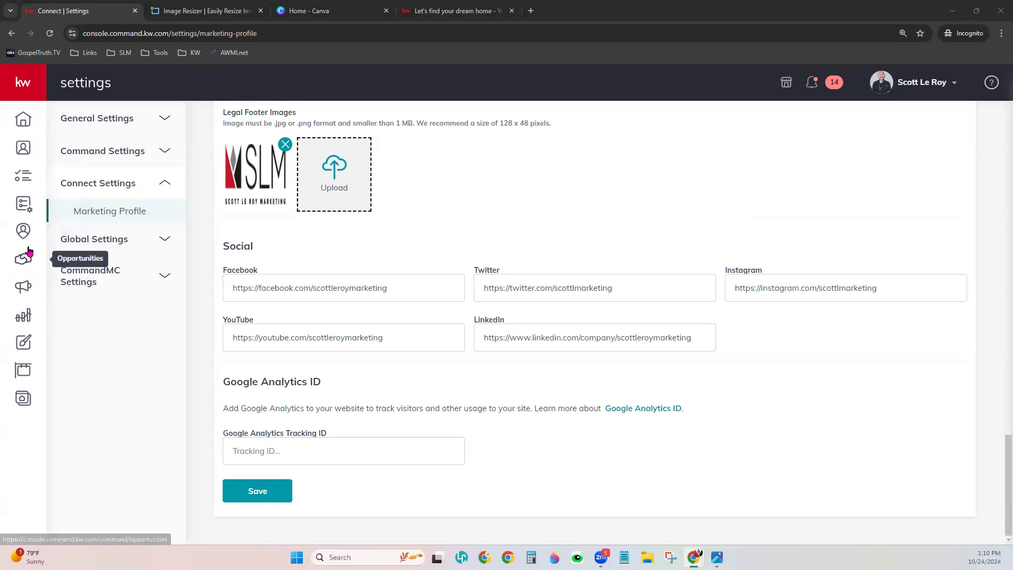
# - Go to Campaigns, collapse the side navigation, and open the Direct Mail campaigns list
pyautogui.click(24, 293)
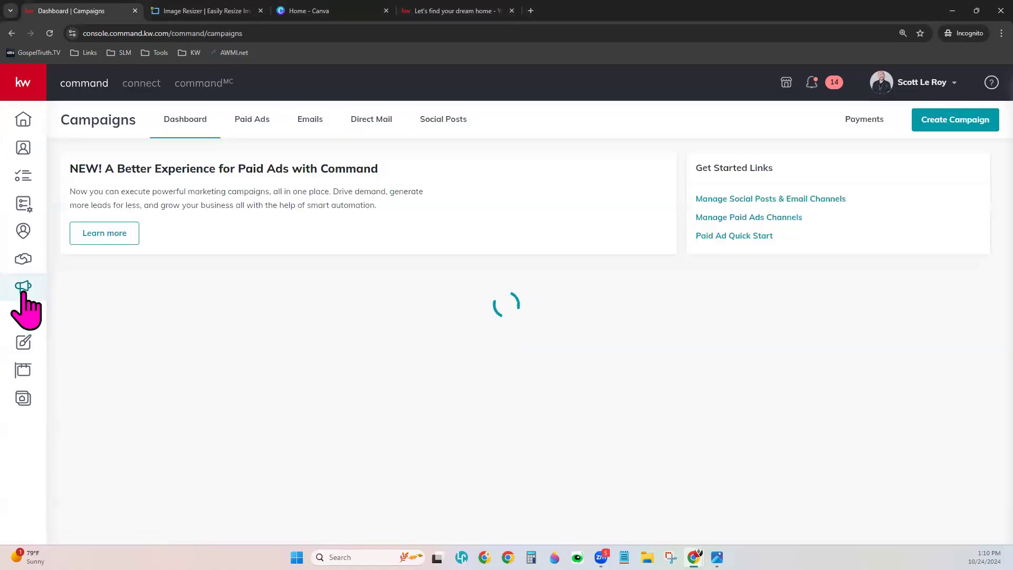
pyautogui.click(23, 85)
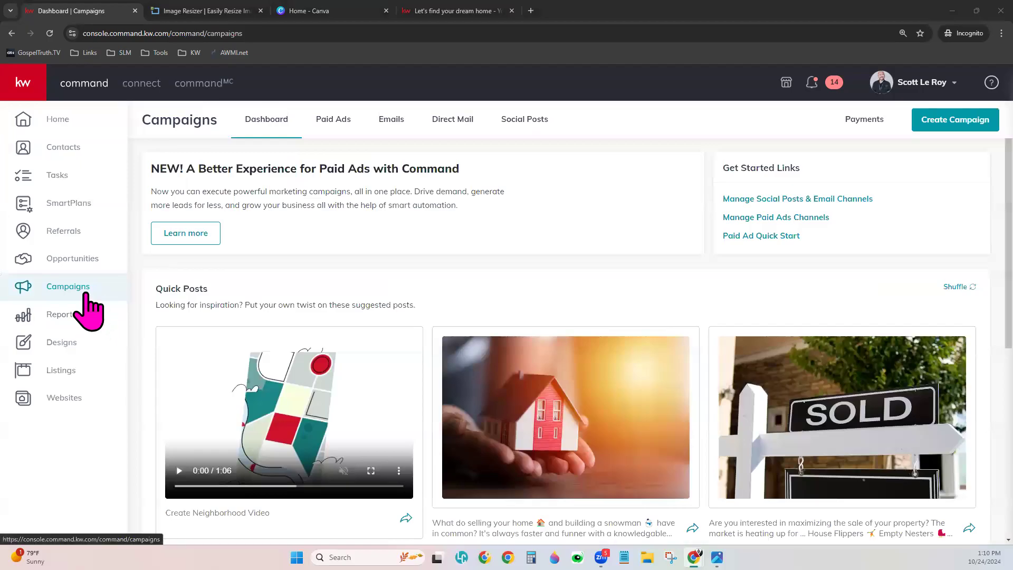
pyautogui.click(21, 80)
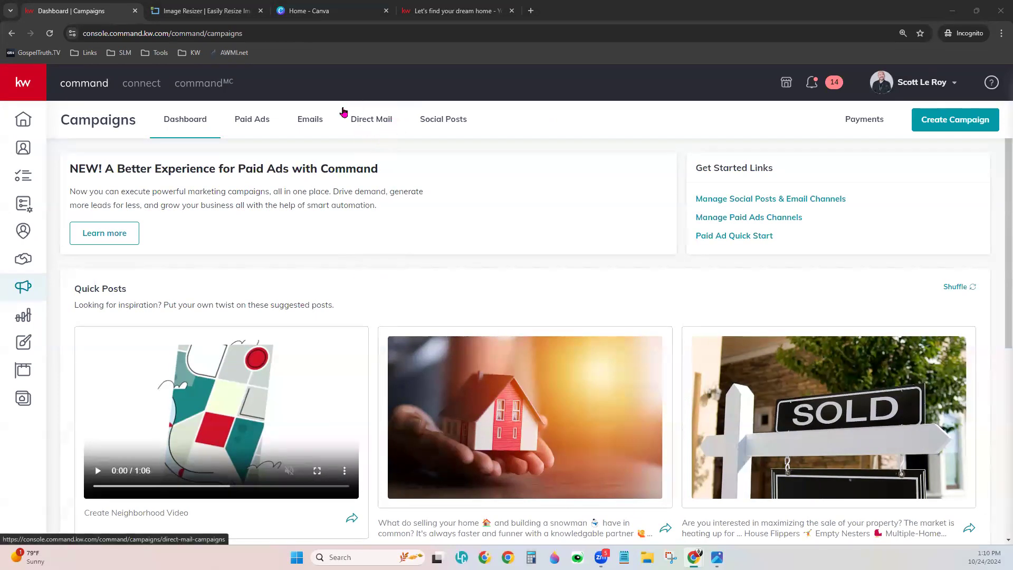
pyautogui.click(374, 127)
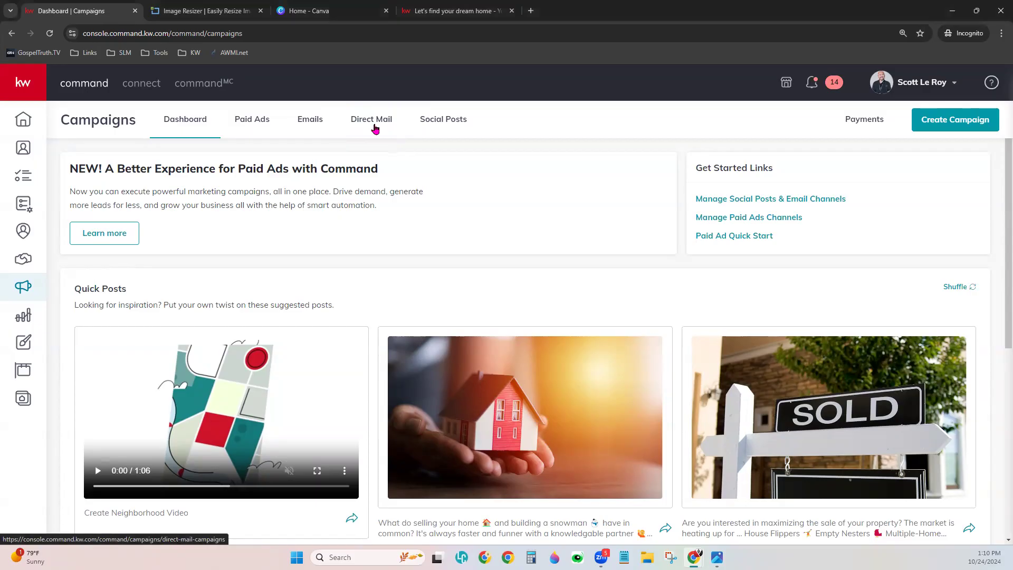
pyautogui.click(375, 128)
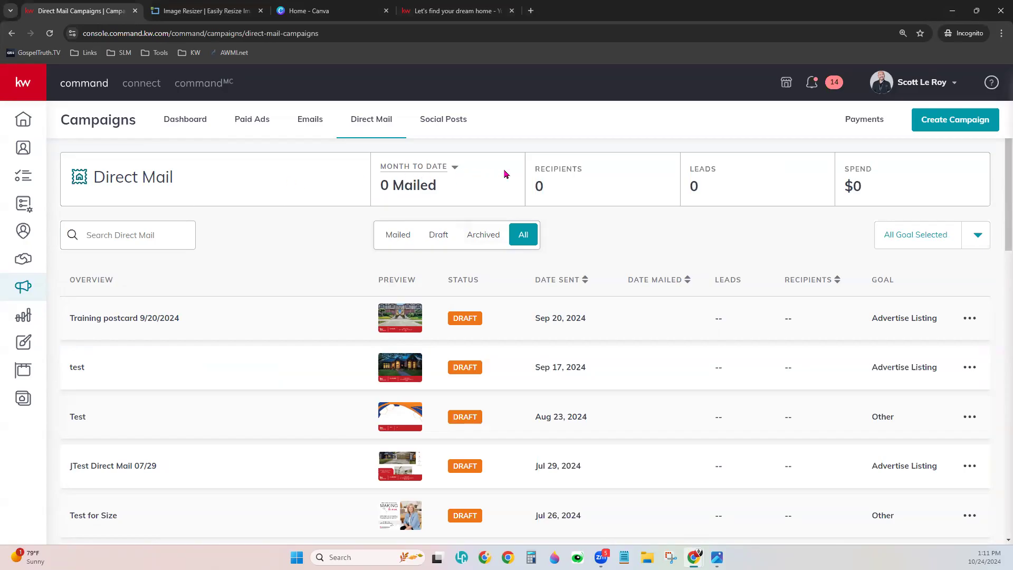
# - Change the summary period from Month To Date to Lifetime and scroll through all 23 campaigns
pyautogui.click(444, 168)
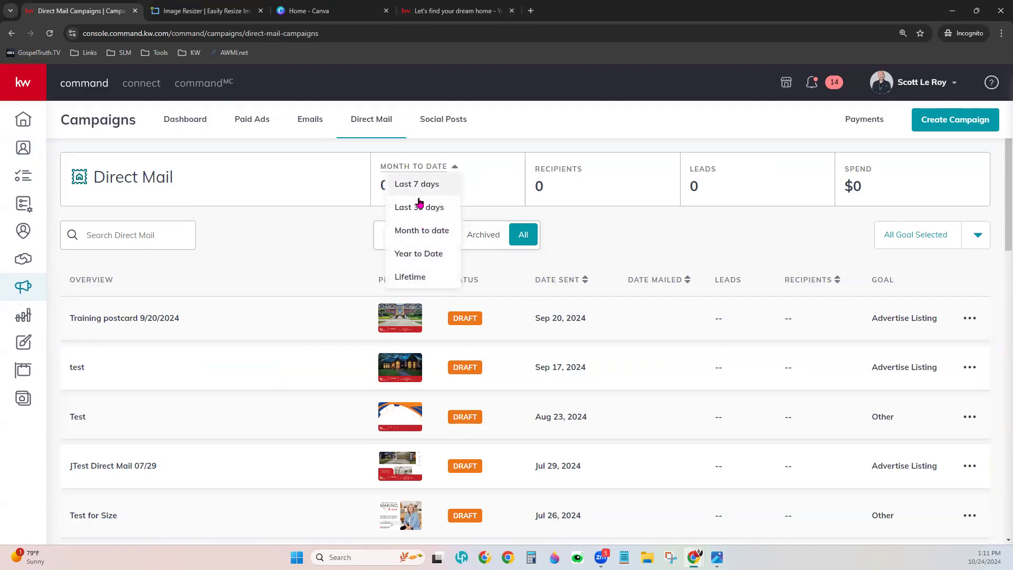
pyautogui.click(407, 277)
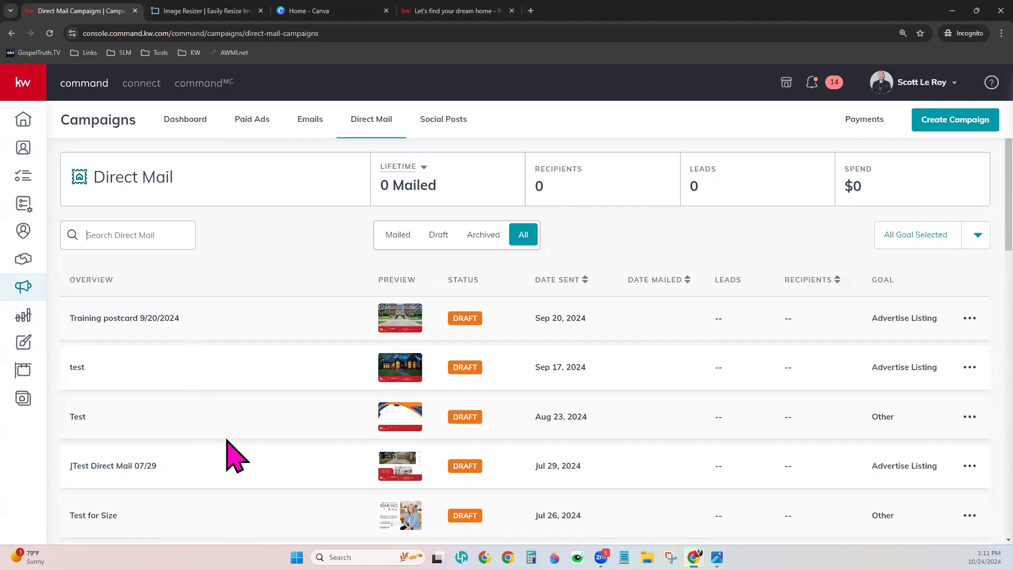
pyautogui.scroll(-3, 228, 441)
pyautogui.scroll(-4, 236, 438)
pyautogui.scroll(-4, 235, 438)
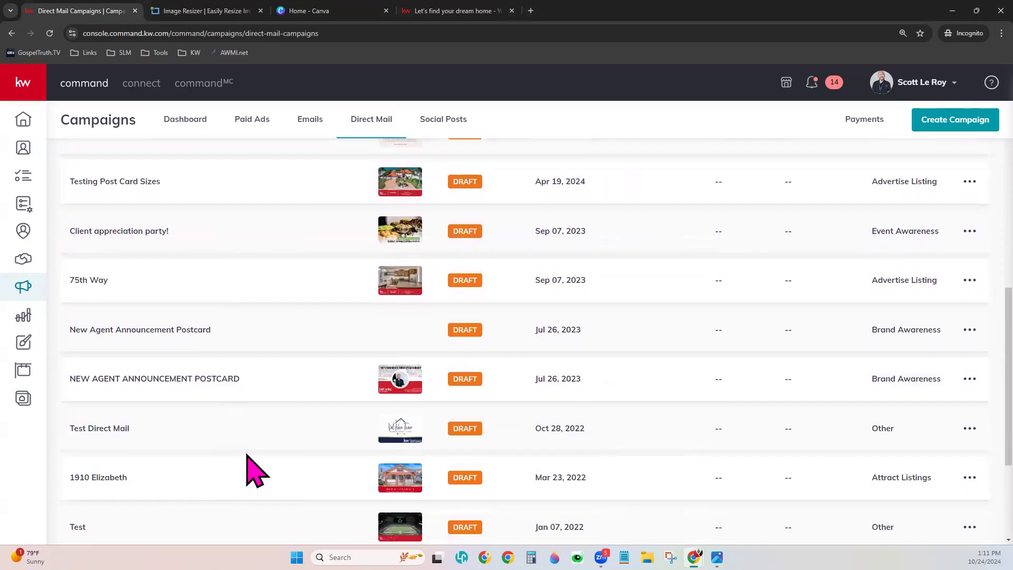
pyautogui.scroll(-3, 253, 471)
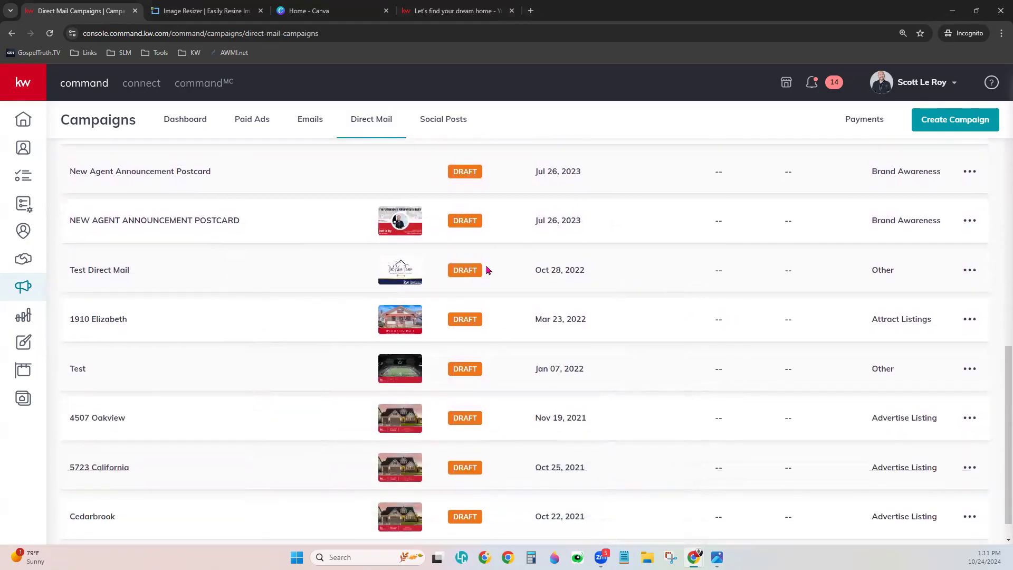
pyautogui.scroll(-1, 308, 457)
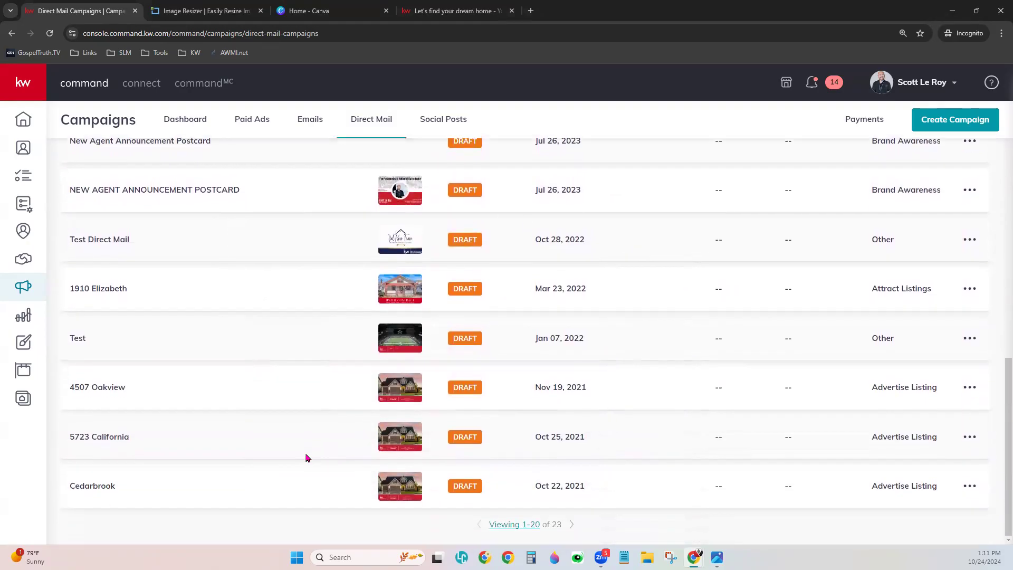
pyautogui.scroll(5, 308, 457)
pyautogui.scroll(8, 308, 457)
pyautogui.scroll(2, 307, 457)
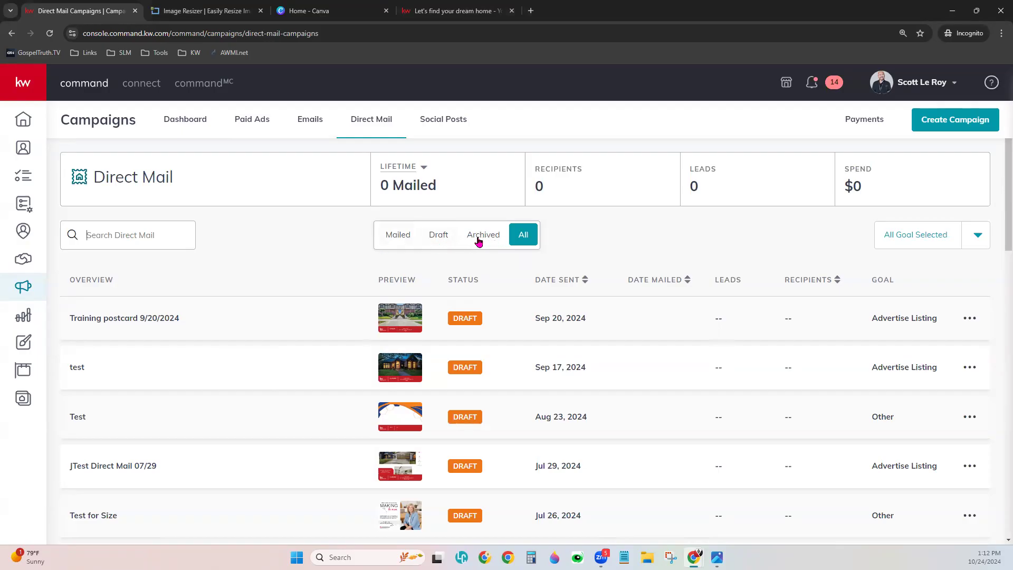
pyautogui.click(402, 243)
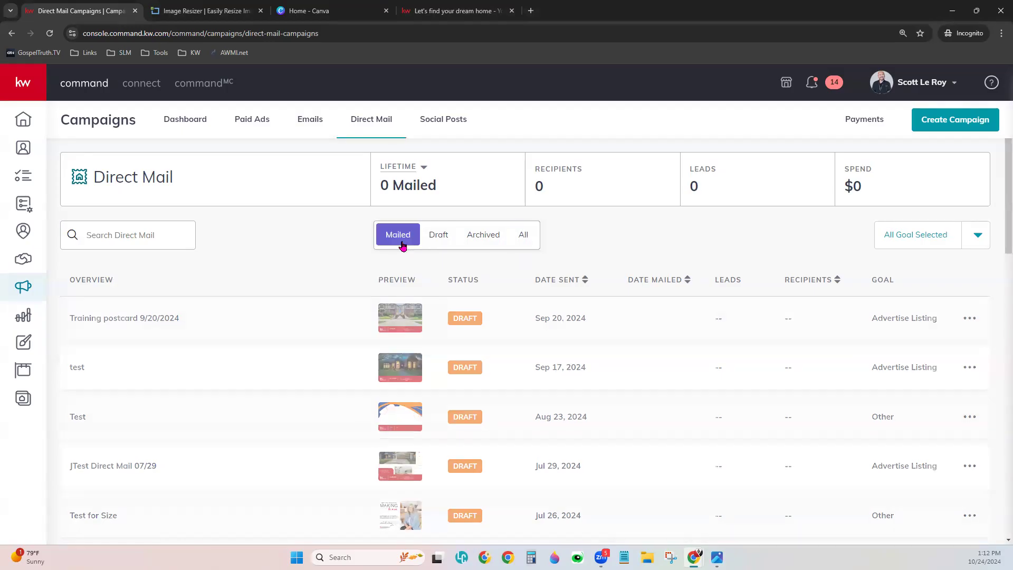
pyautogui.click(440, 235)
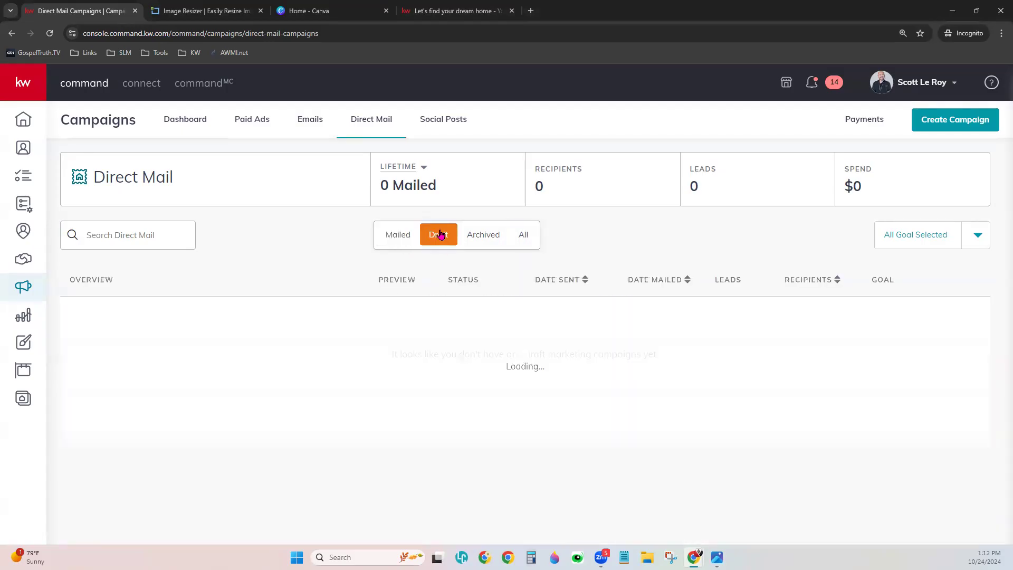
pyautogui.click(485, 248)
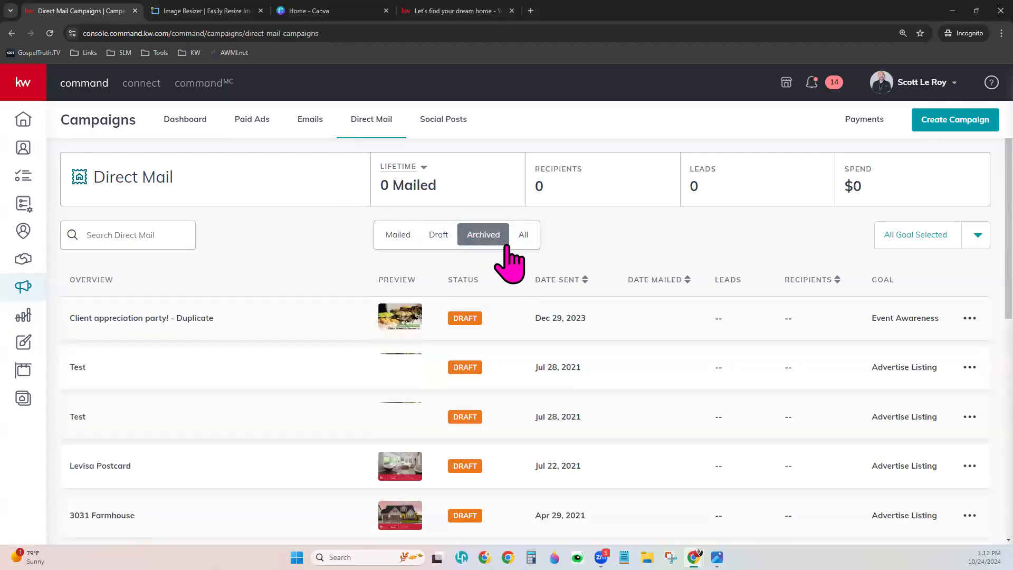
pyautogui.click(525, 243)
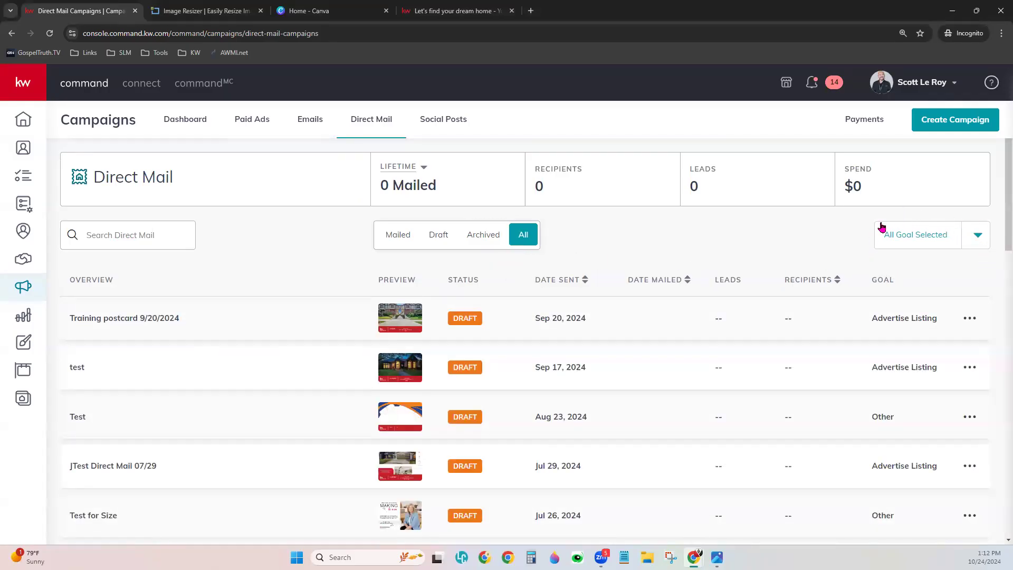
# - Uncheck Event Awareness, Brand Awareness, Attract Buyers and Other in the goal filter, then apply it
pyautogui.click(971, 237)
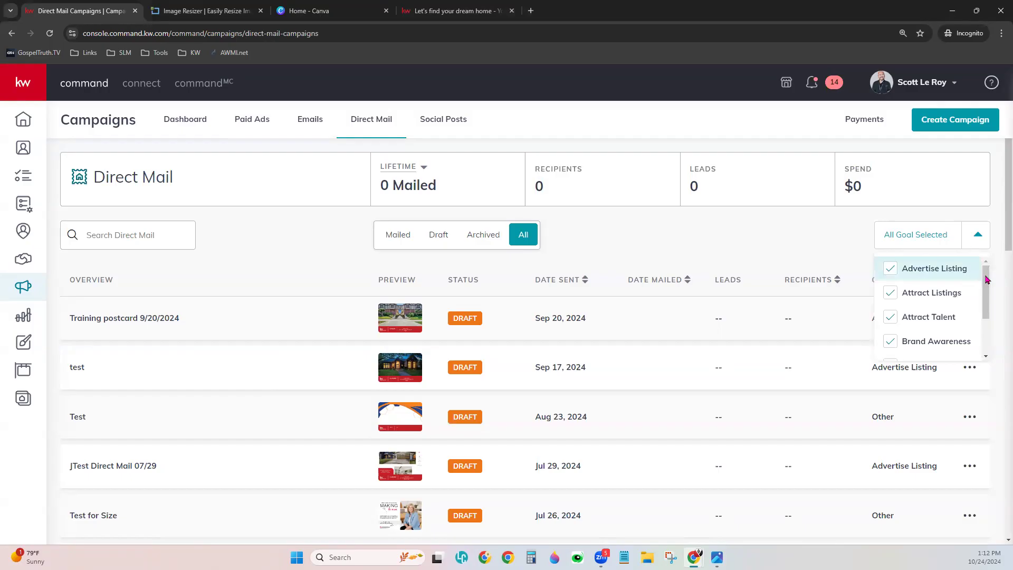
pyautogui.moveTo(988, 280); pyautogui.dragTo(988, 282)
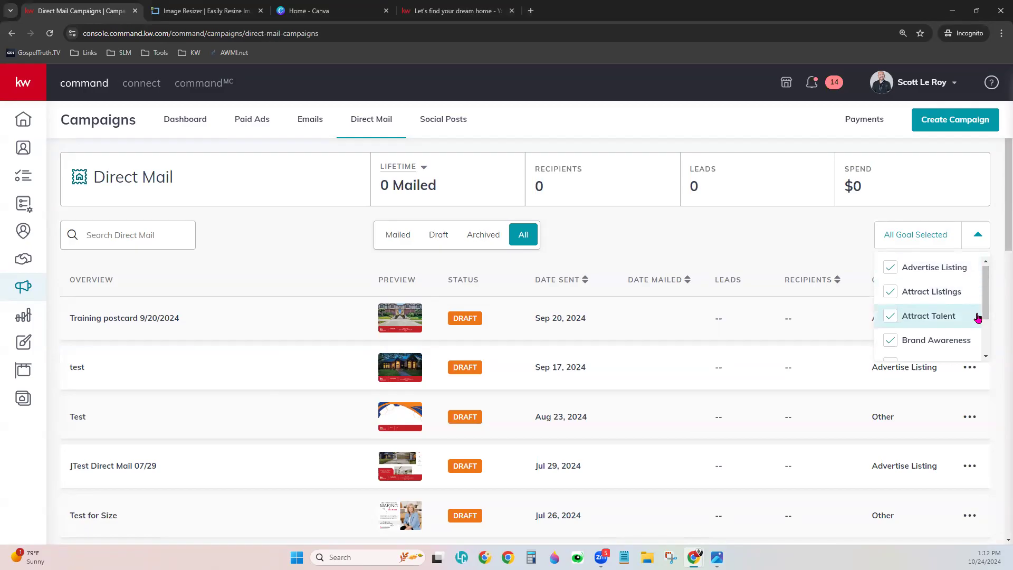
pyautogui.scroll(-1, 977, 317)
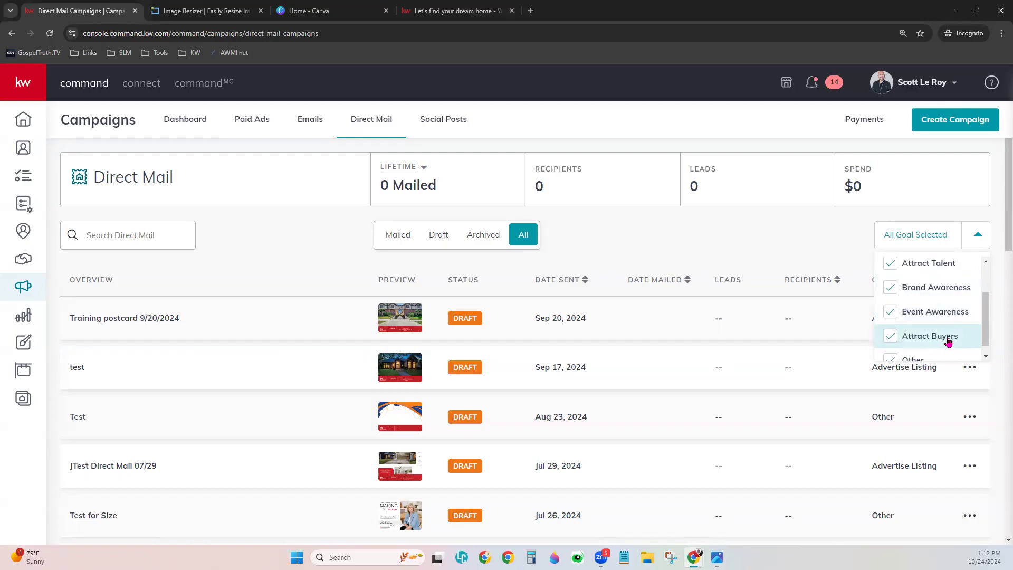
pyautogui.scroll(-1, 950, 342)
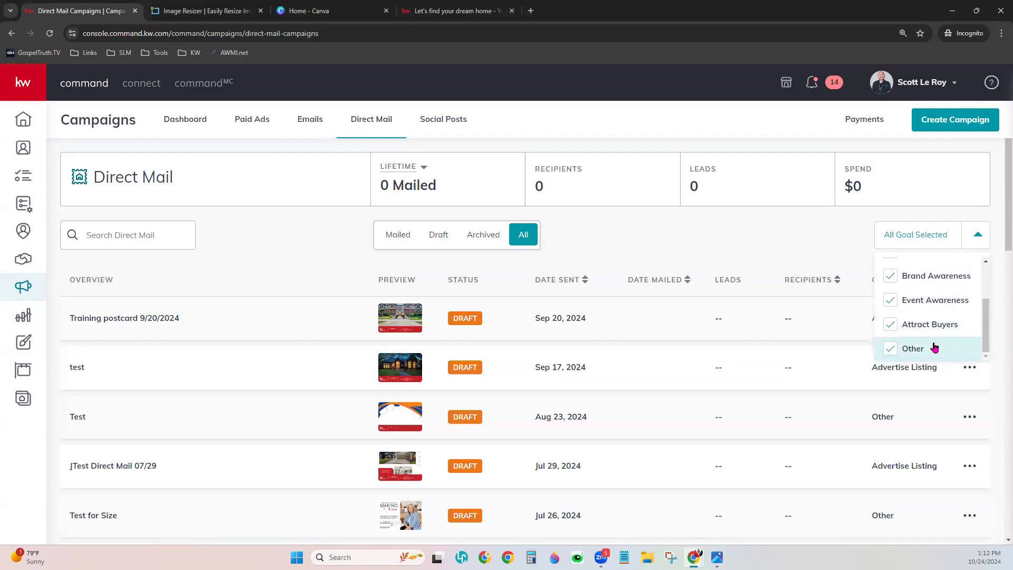
pyautogui.click(898, 299)
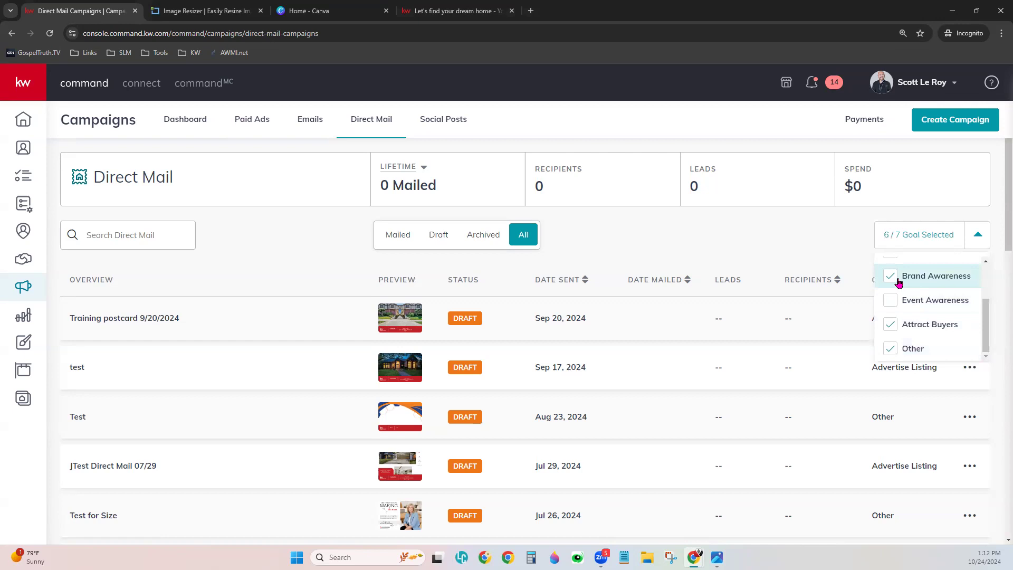
pyautogui.click(898, 284)
pyautogui.click(892, 324)
pyautogui.click(891, 348)
pyautogui.scroll(3, 893, 299)
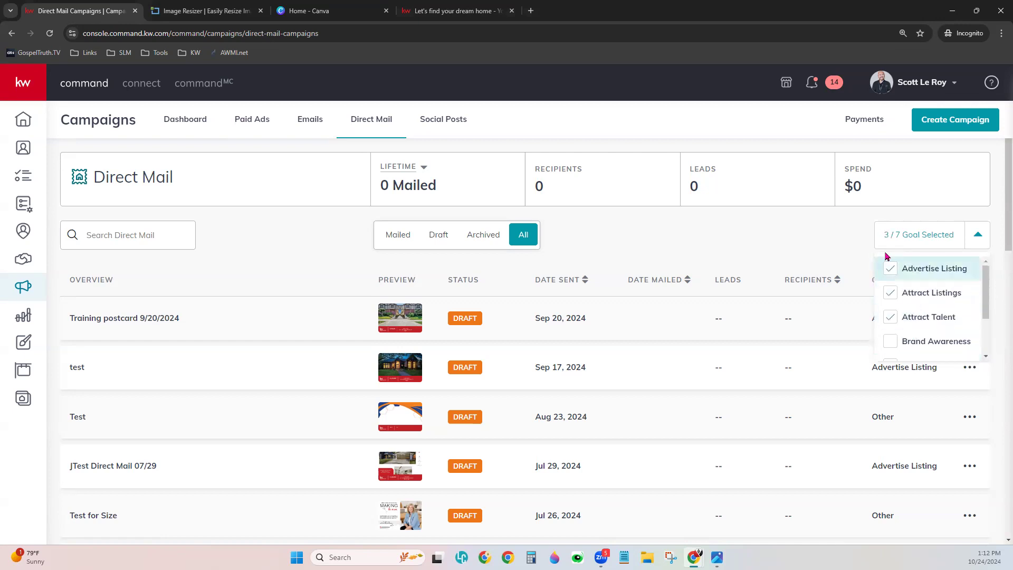
pyautogui.click(814, 220)
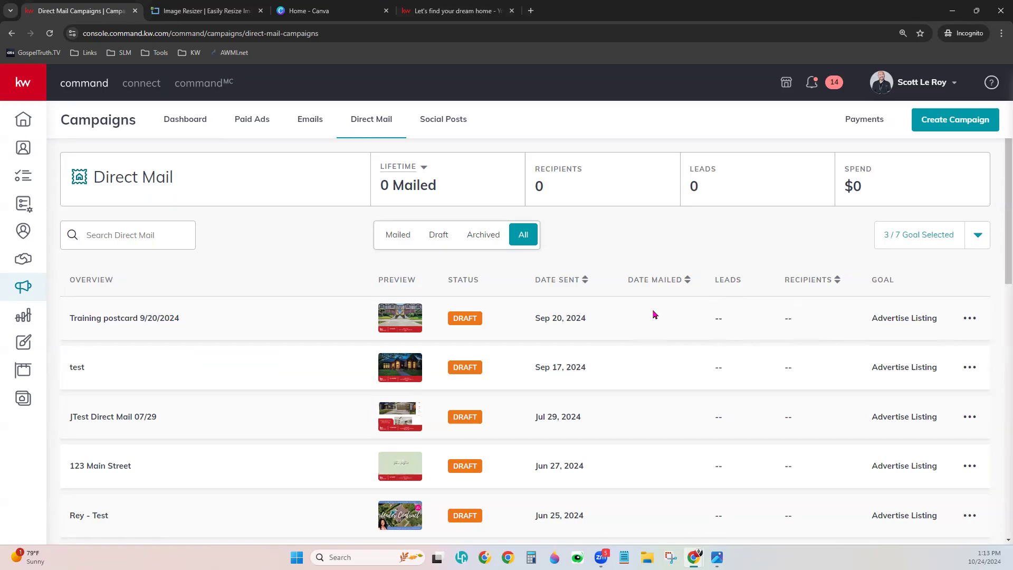
pyautogui.click(969, 319)
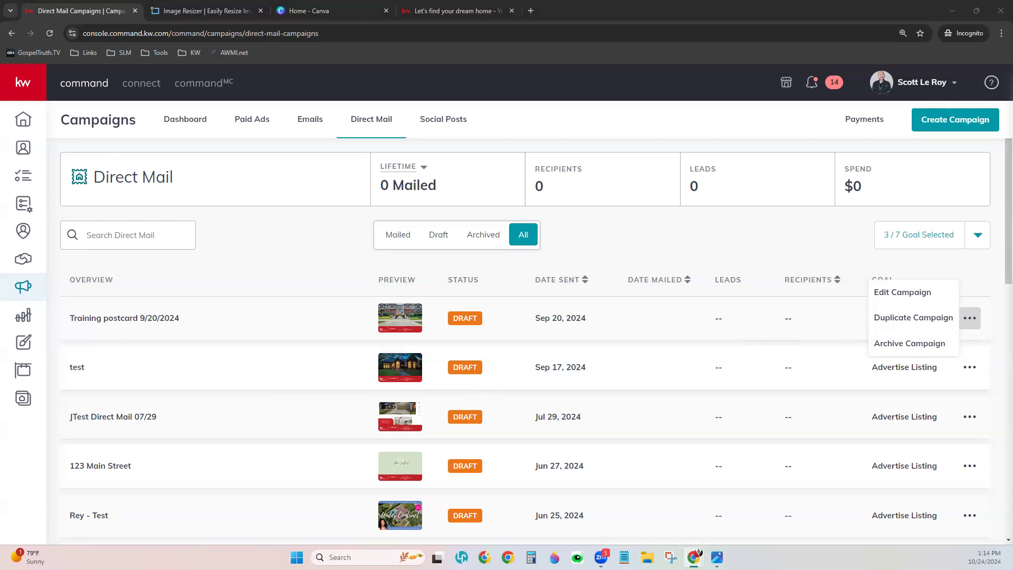
pyautogui.click(801, 256)
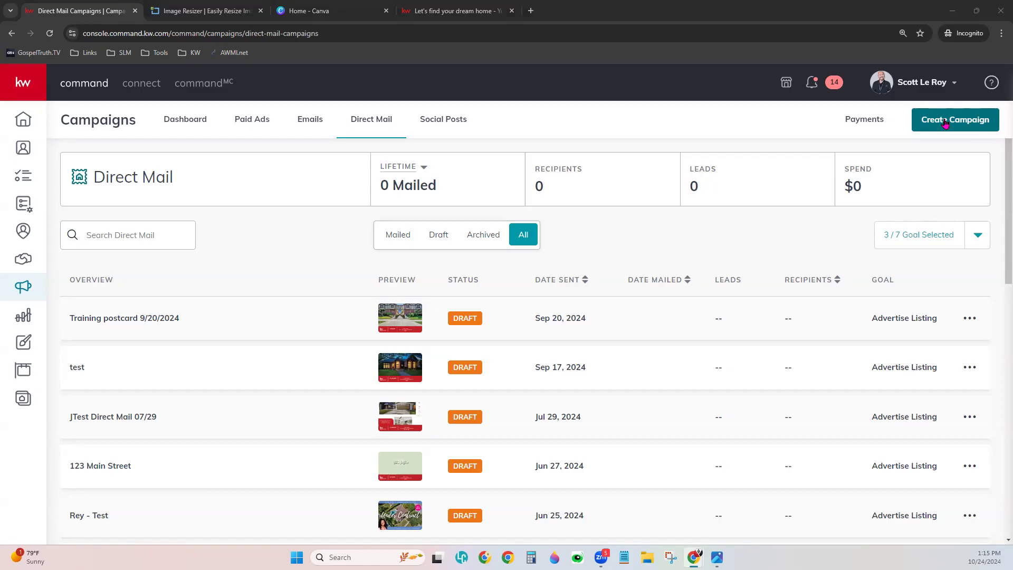
# - Create a new Direct Mail campaign named 'Demo Postcard 10/24' with the Advertise Listing goal
pyautogui.click(945, 121)
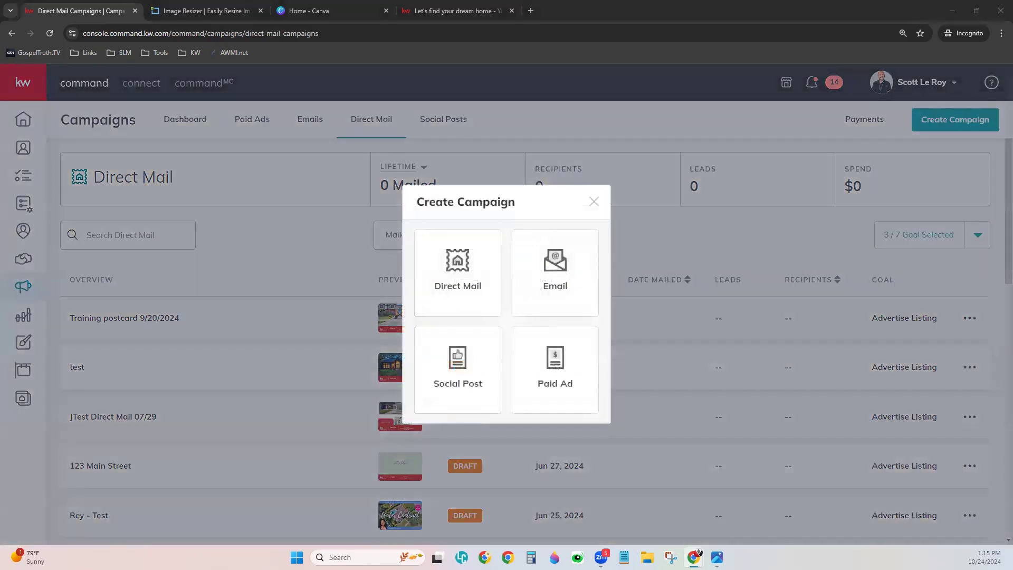
pyautogui.click(468, 261)
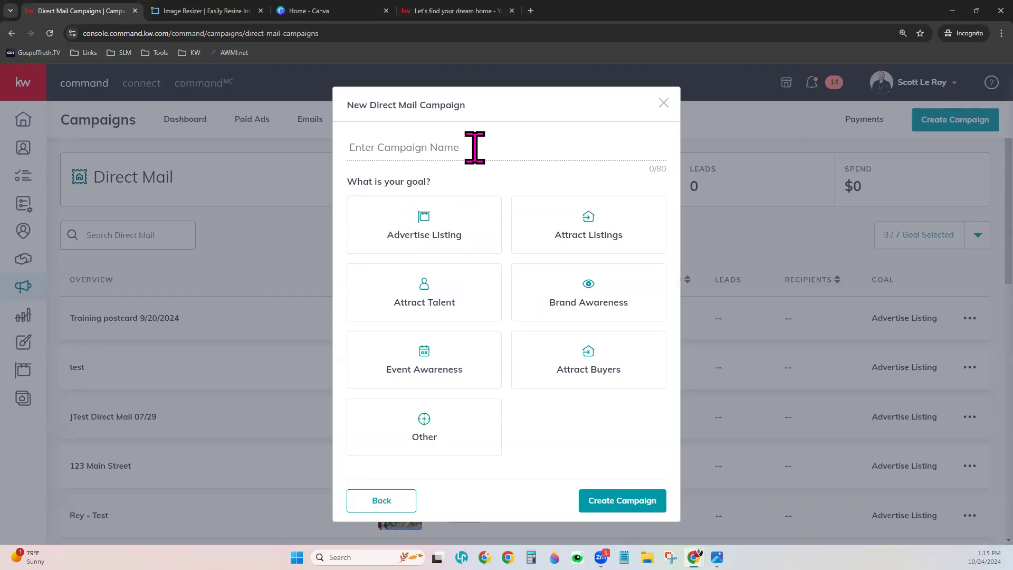
pyautogui.write('Demo Postco')
pyautogui.write('rd ')
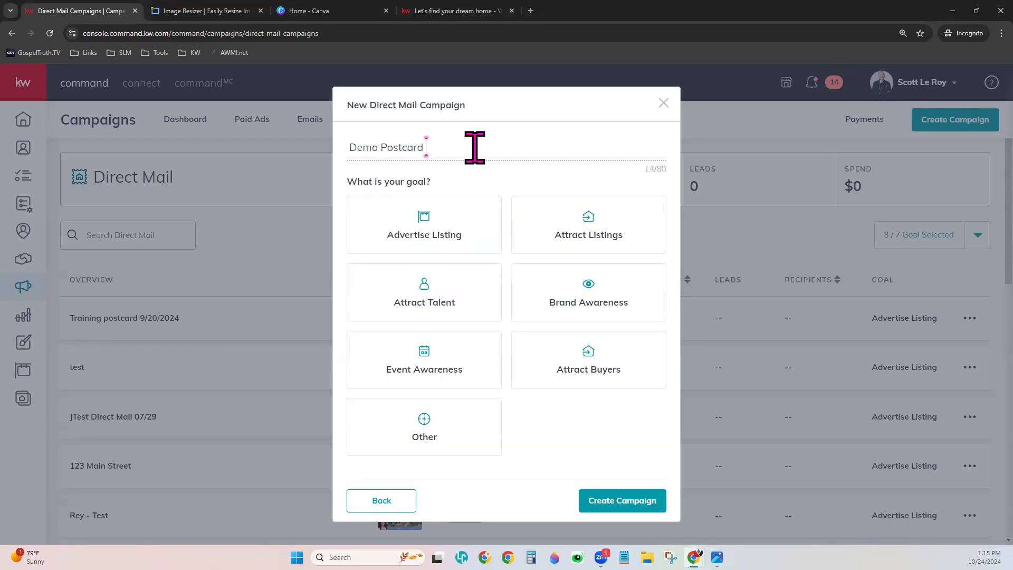
pyautogui.write('10/24')
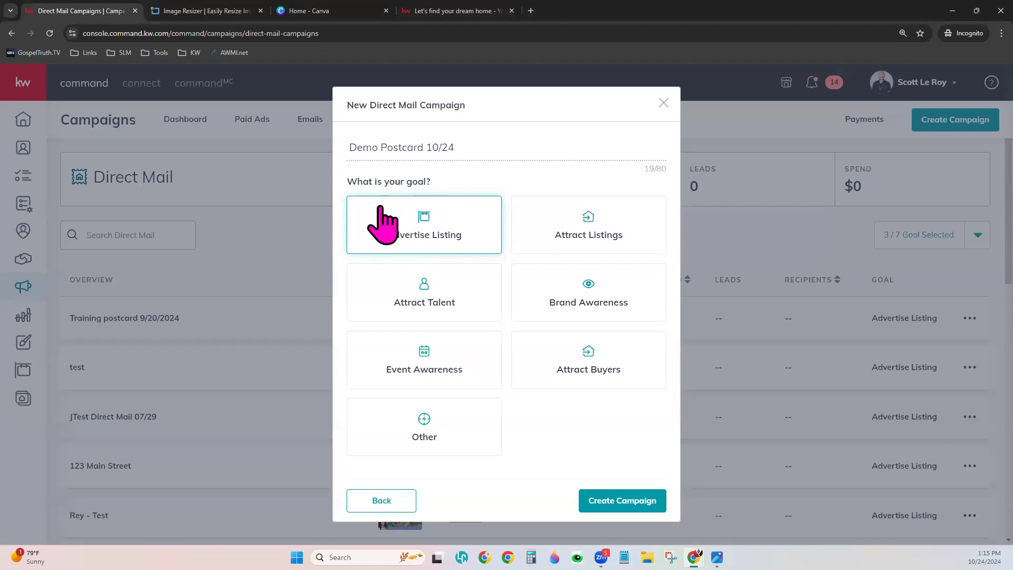
pyautogui.click(448, 244)
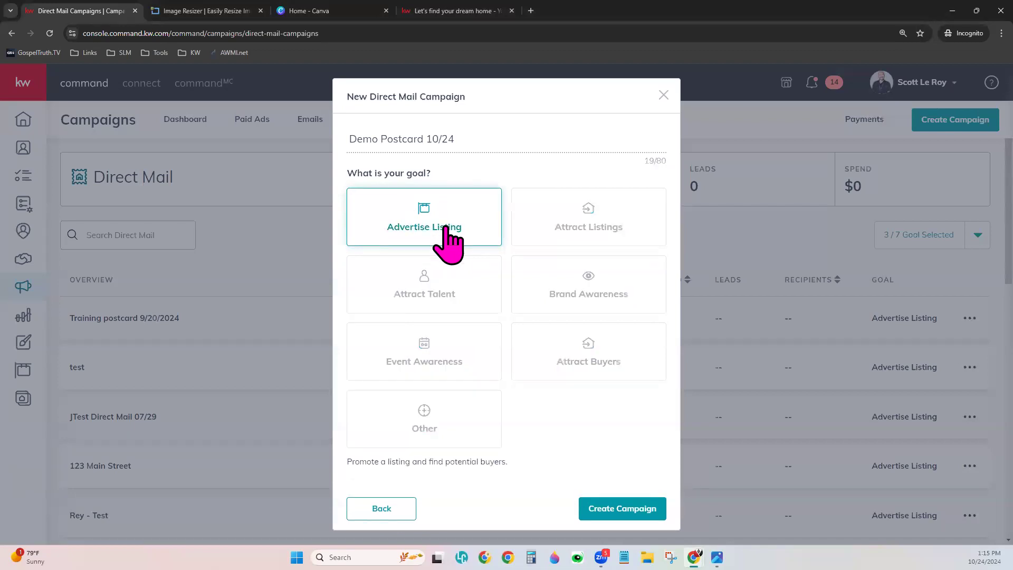
pyautogui.click(637, 508)
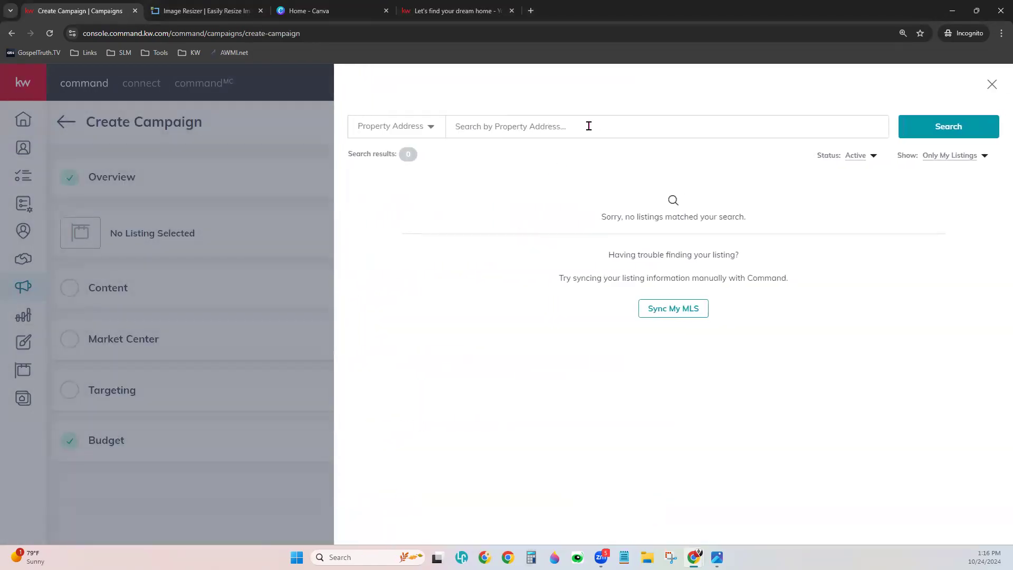
pyautogui.click(589, 126)
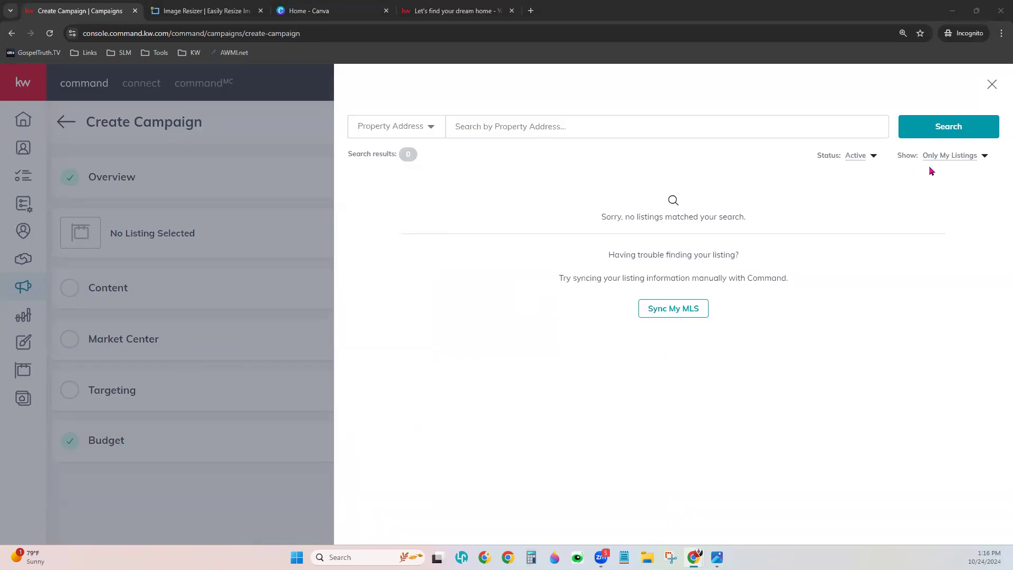
pyautogui.click(961, 157)
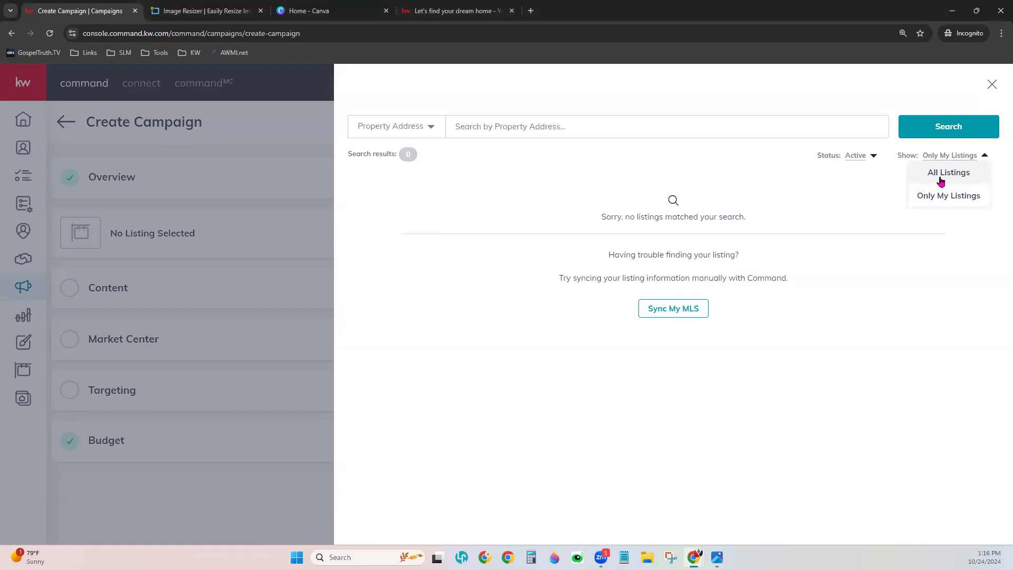
pyautogui.click(976, 175)
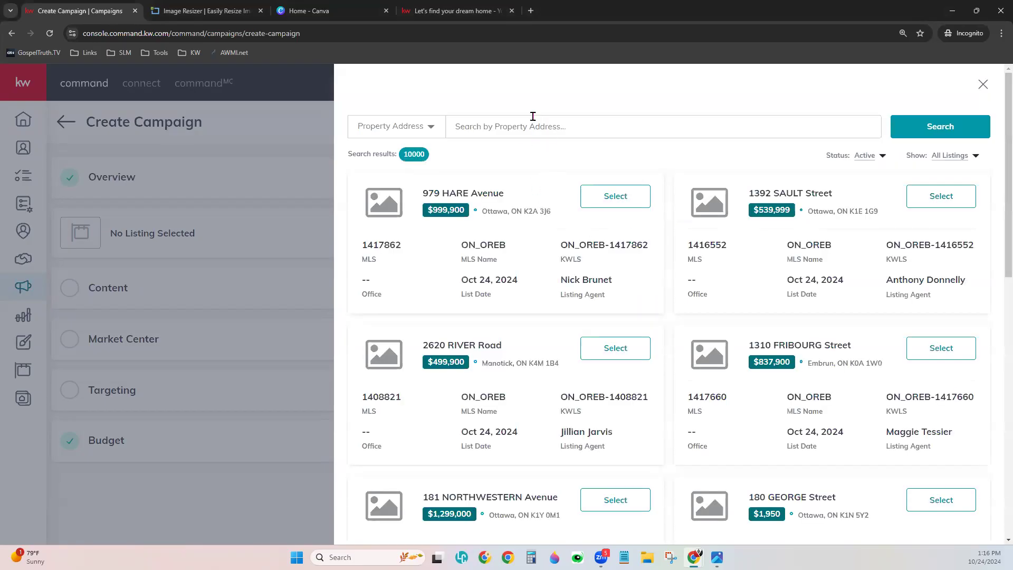
pyautogui.click(402, 137)
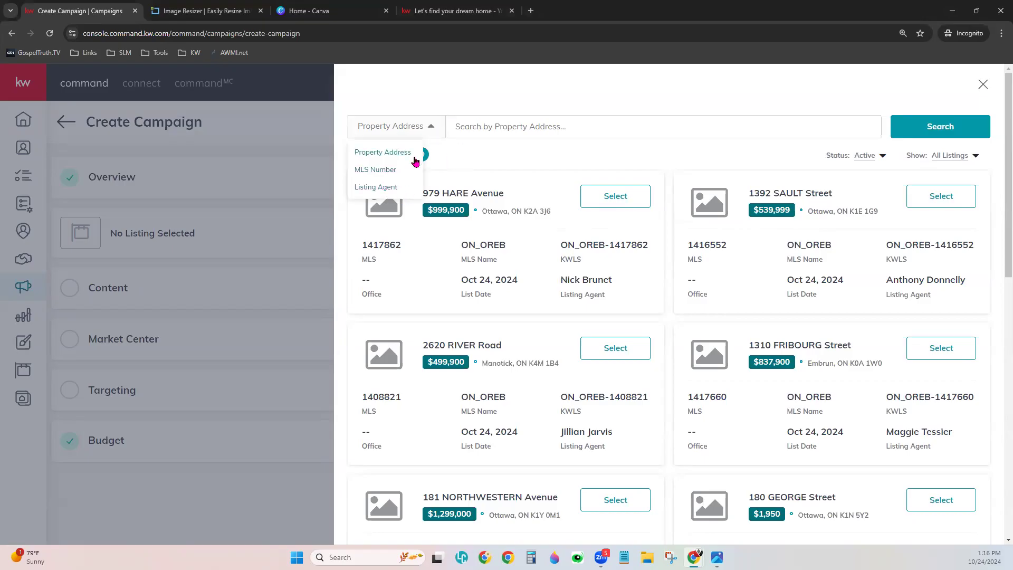
pyautogui.click(401, 170)
pyautogui.click(499, 124)
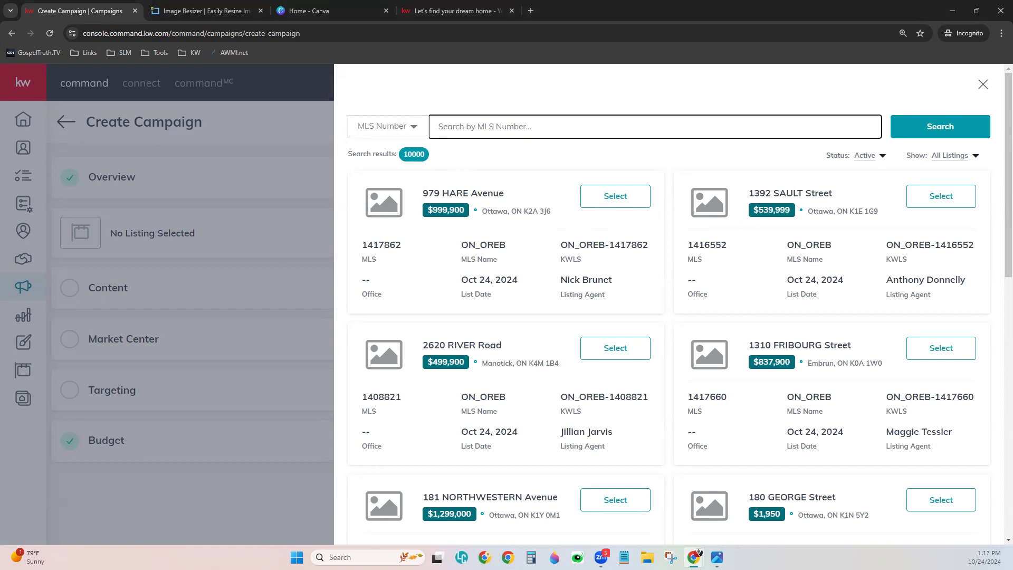
pyautogui.click(953, 132)
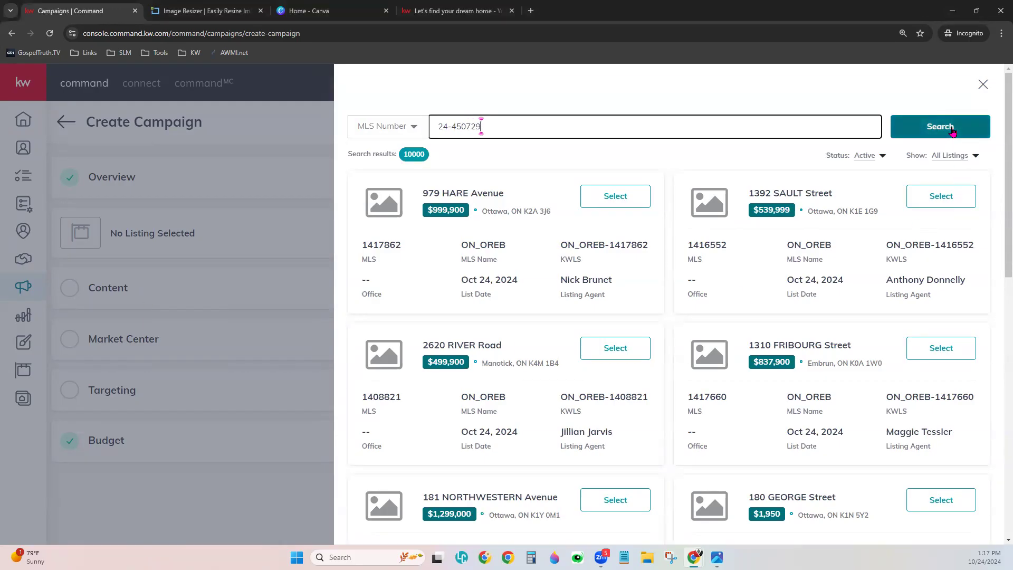
pyautogui.click(953, 132)
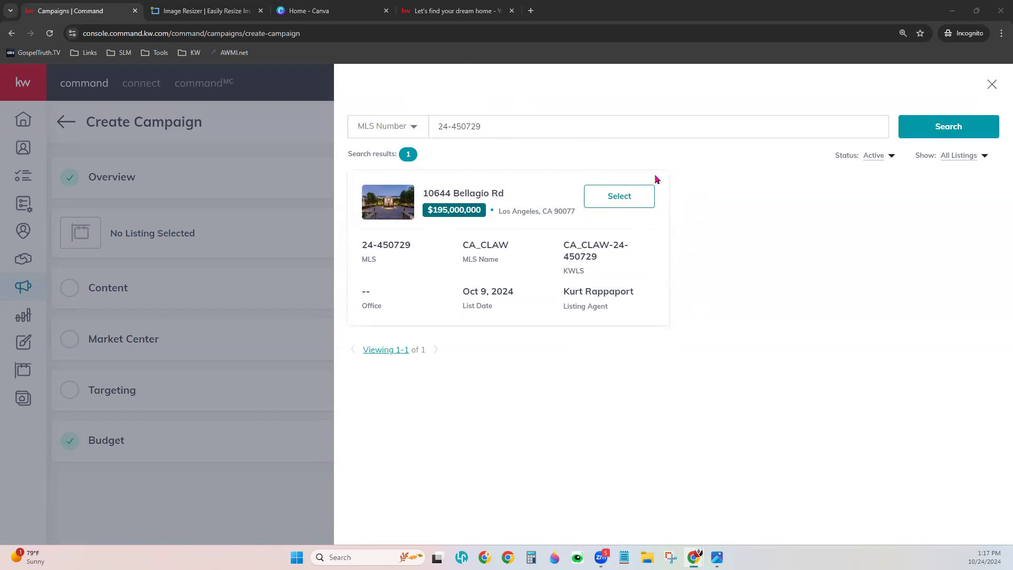
pyautogui.click(620, 197)
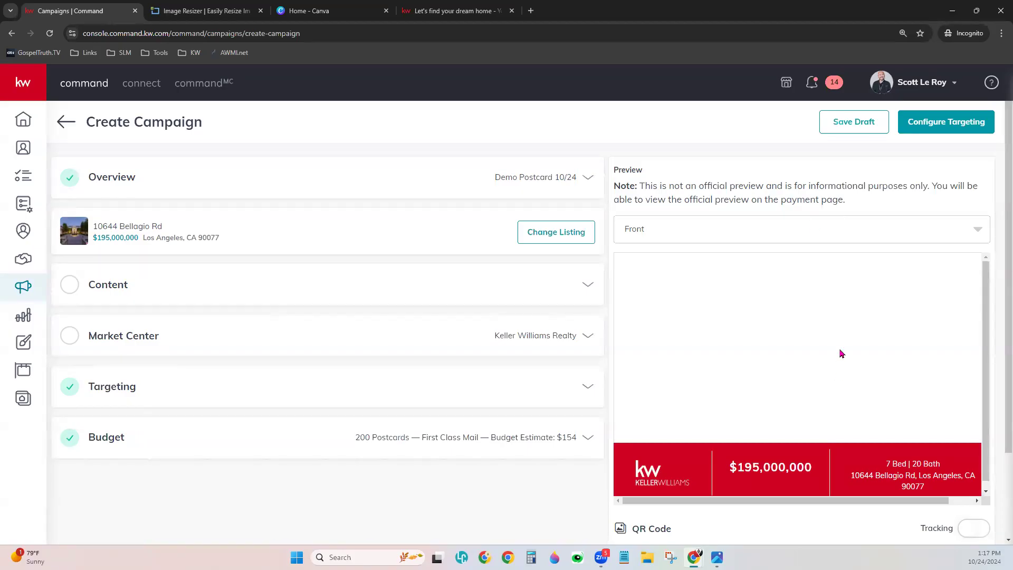
# - Expand the campaign's Content section to reveal the template and listing detail fields
pyautogui.scroll(-1, 841, 354)
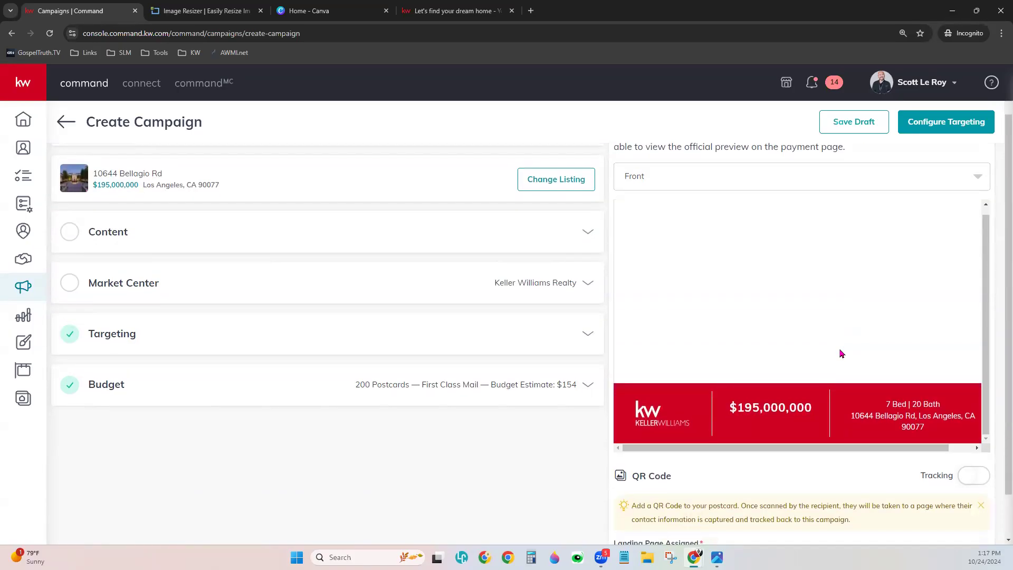
pyautogui.scroll(1, 833, 369)
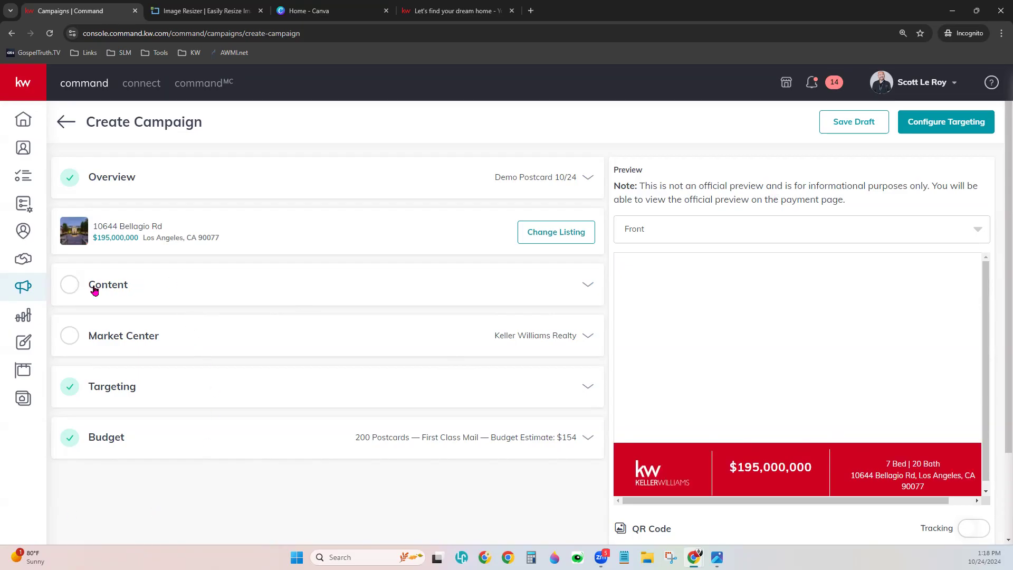
pyautogui.click(126, 296)
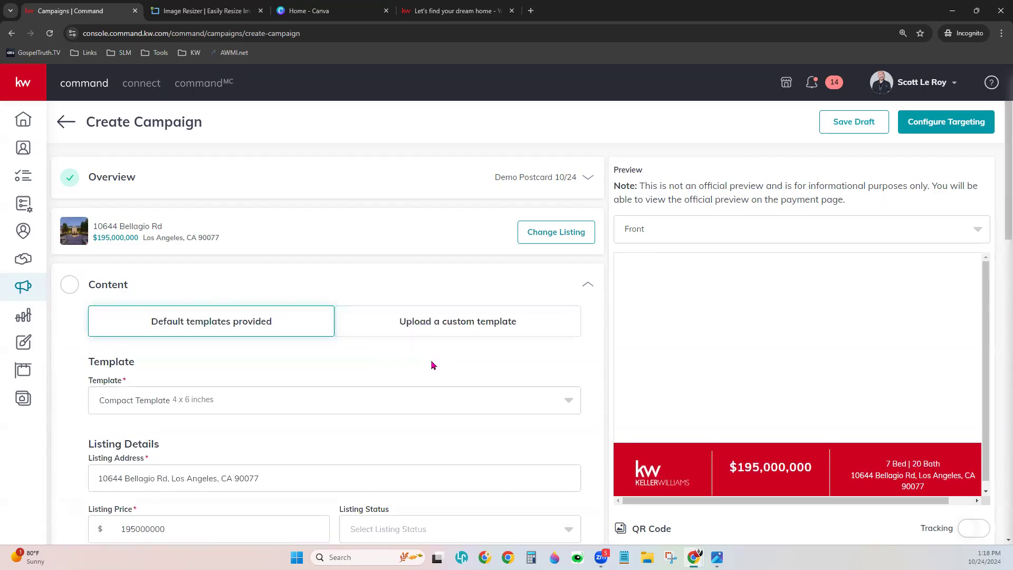
pyautogui.scroll(-2, 431, 358)
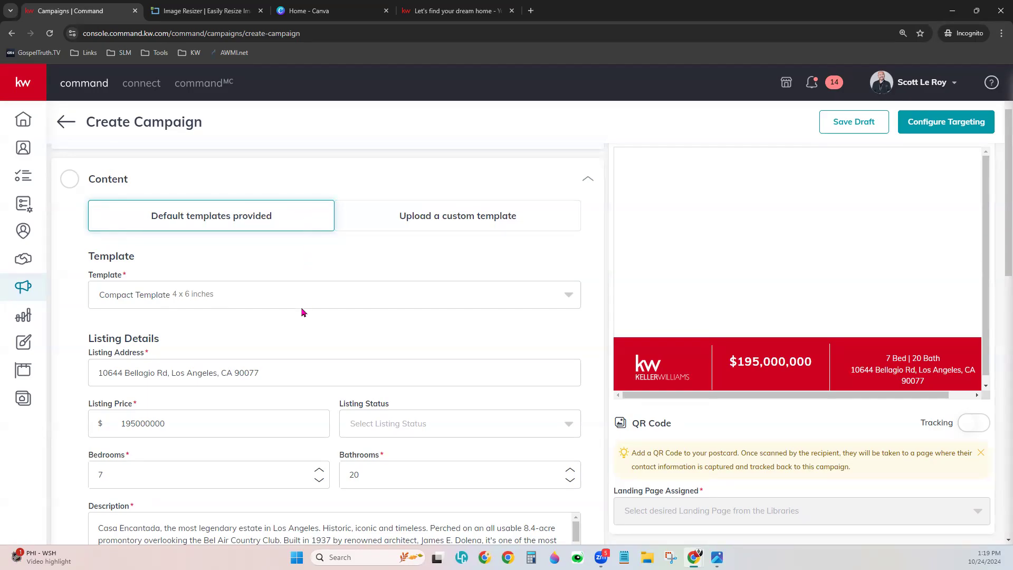
pyautogui.scroll(-1, 304, 309)
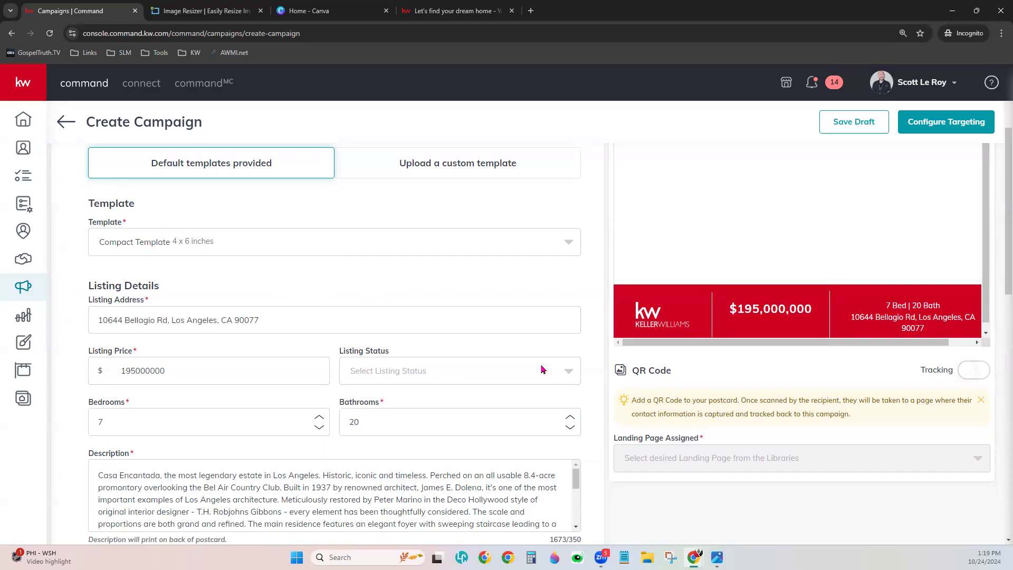
pyautogui.scroll(1, 733, 413)
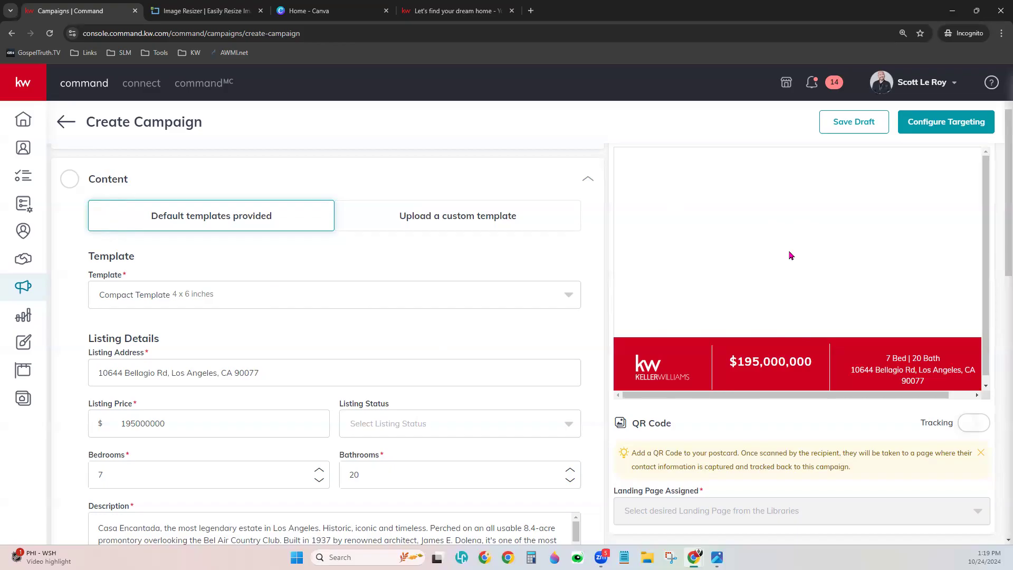
pyautogui.scroll(-1, 185, 341)
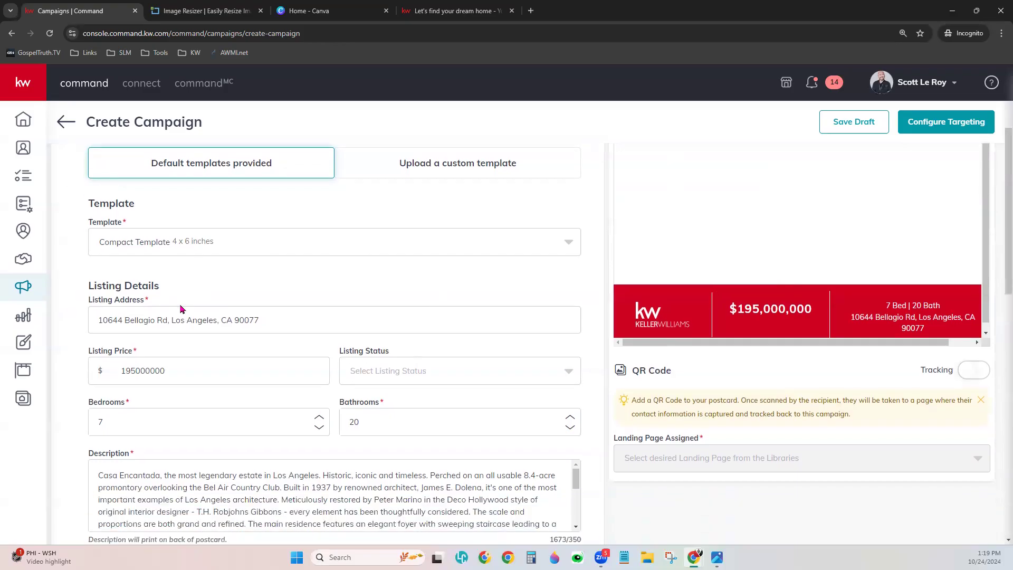
pyautogui.scroll(-1, 180, 309)
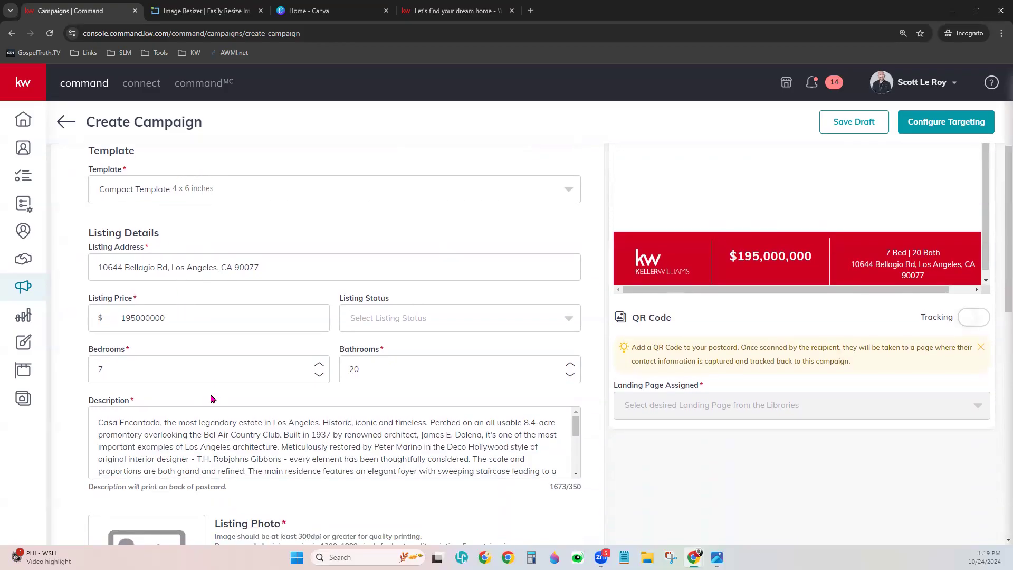
pyautogui.click(107, 260)
# - Set Listing Status to JUST LISTED and confirm the banner appears above the $195,000,000 price
pyautogui.click(405, 318)
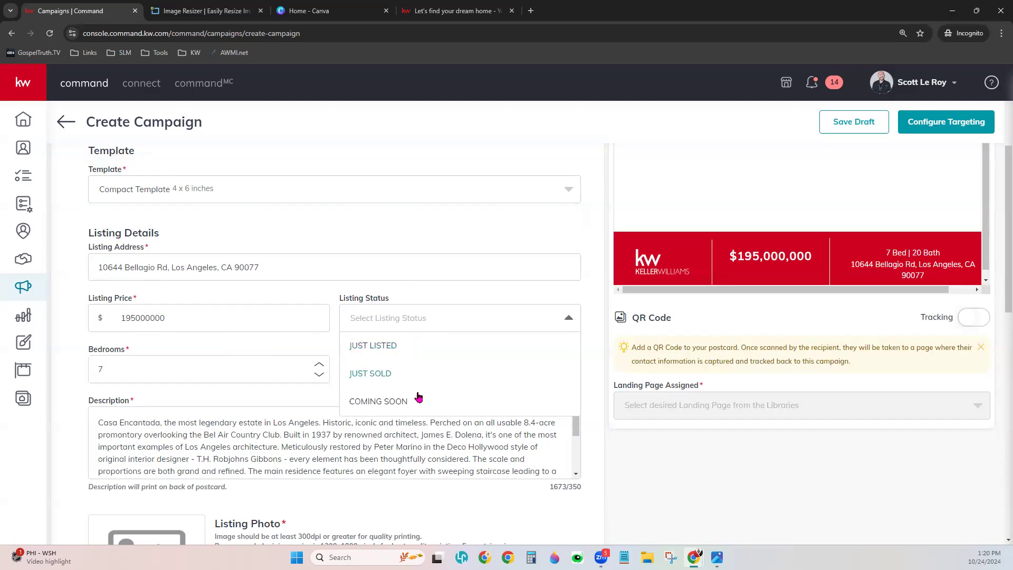
pyautogui.click(362, 353)
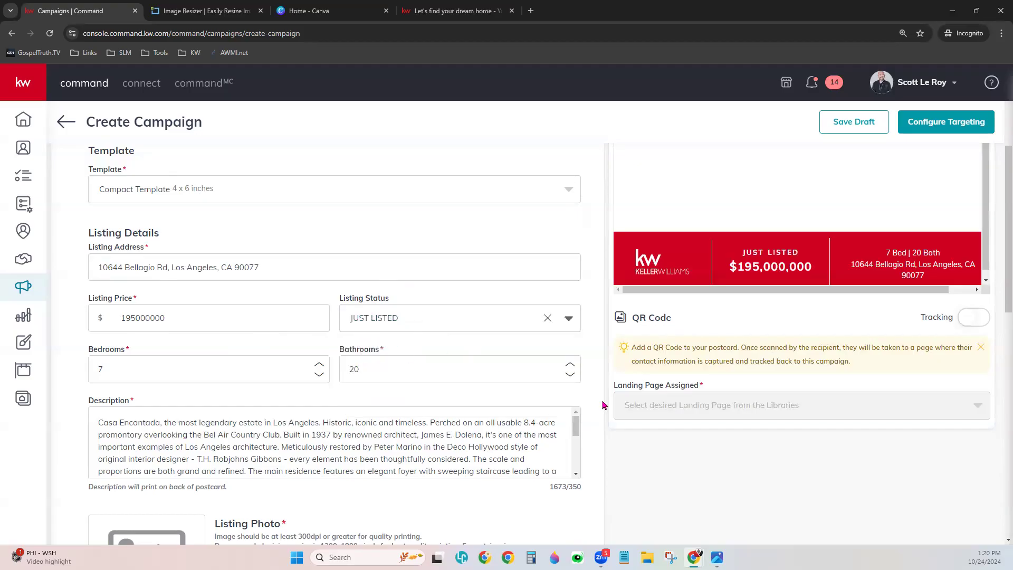
pyautogui.scroll(1, 790, 350)
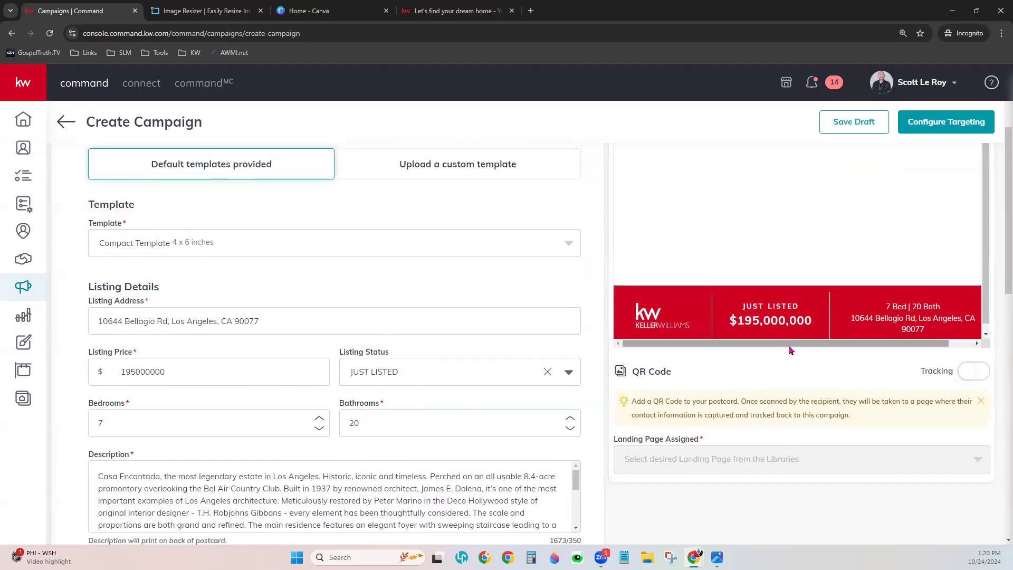
pyautogui.scroll(1, 791, 346)
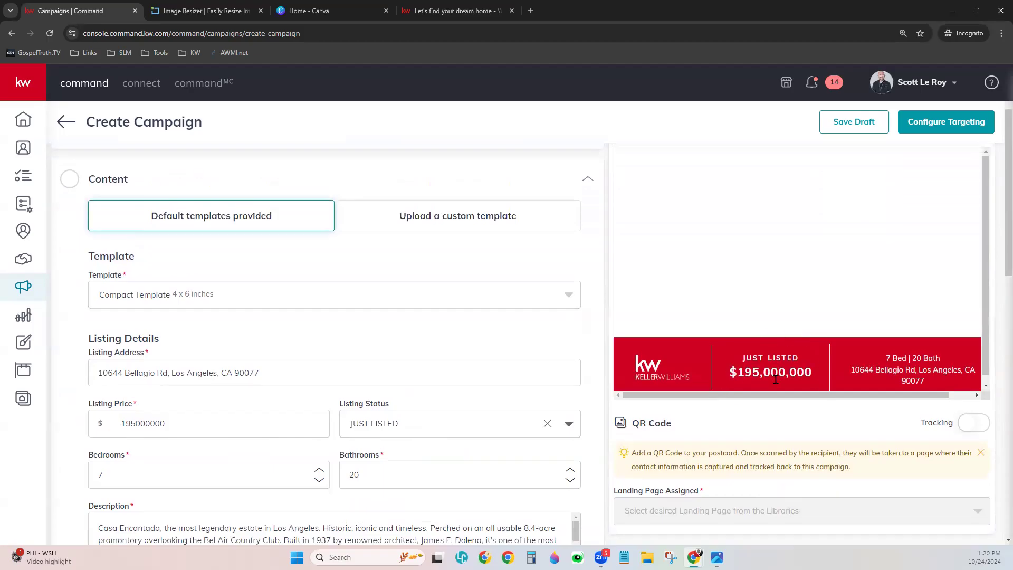
pyautogui.scroll(-2, 599, 427)
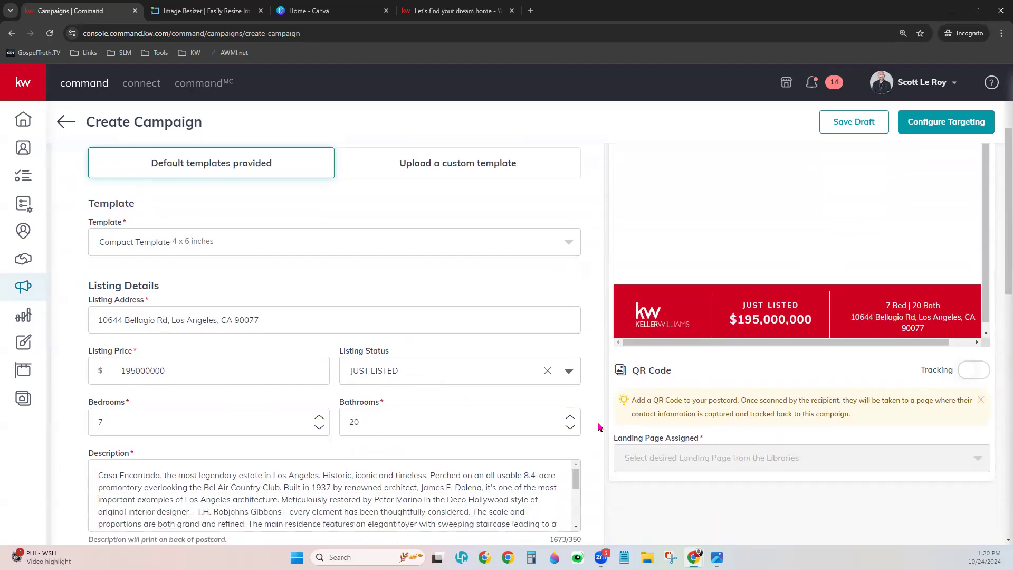
pyautogui.scroll(-2, 599, 427)
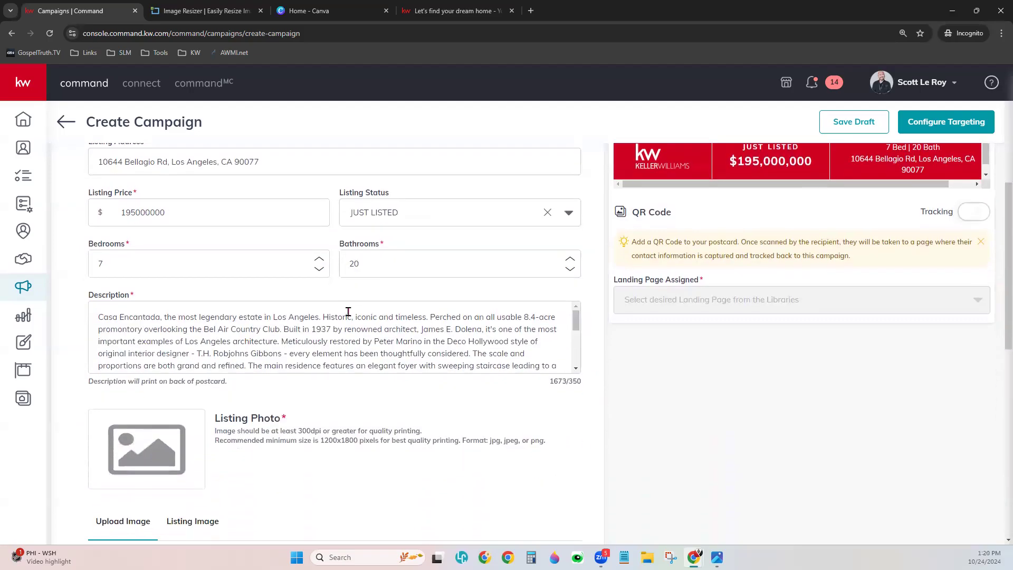
# - Inspect the listing description and its 1673/350 character count
pyautogui.click(147, 333)
pyautogui.moveTo(573, 381); pyautogui.dragTo(550, 381)
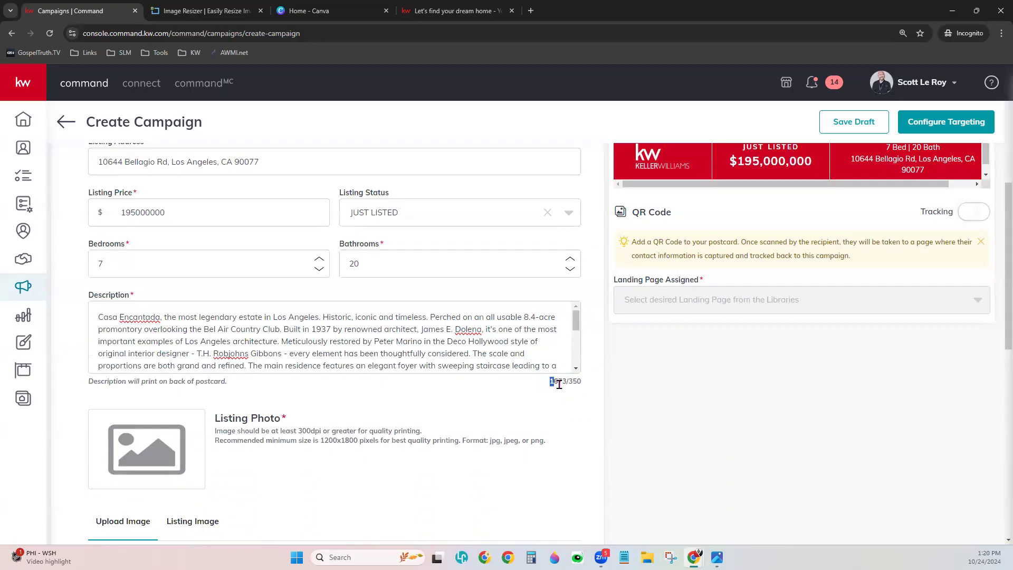
pyautogui.click(586, 388)
pyautogui.tripleClick(586, 388)
pyautogui.click(583, 396)
pyautogui.moveTo(575, 321); pyautogui.dragTo(573, 366)
# - Delete the description text after the architect's name, leaving 225/350 characters
pyautogui.moveTo(439, 354); pyautogui.dragTo(474, 355)
pyautogui.press('BackSpace')
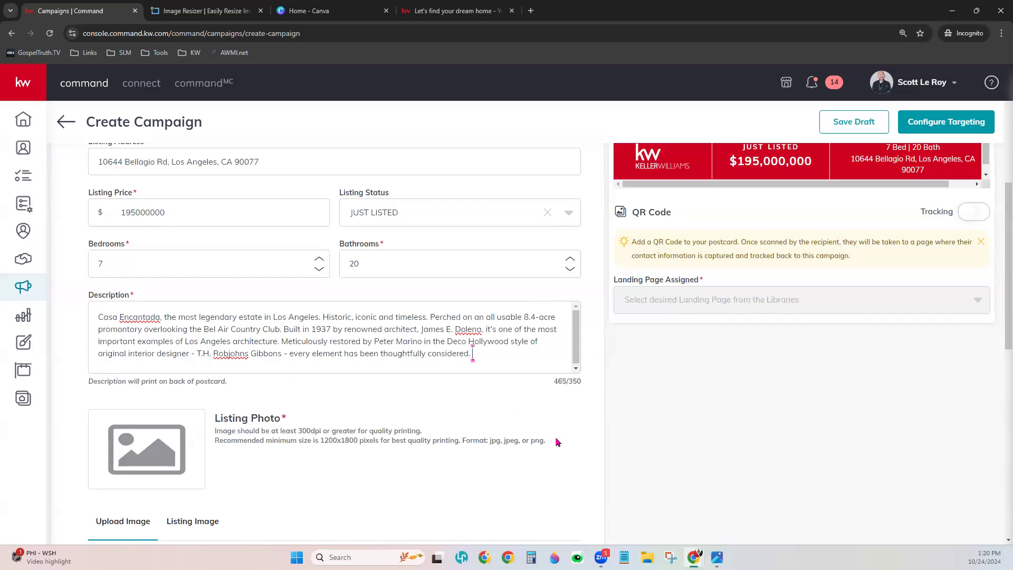
pyautogui.moveTo(475, 355); pyautogui.dragTo(485, 328)
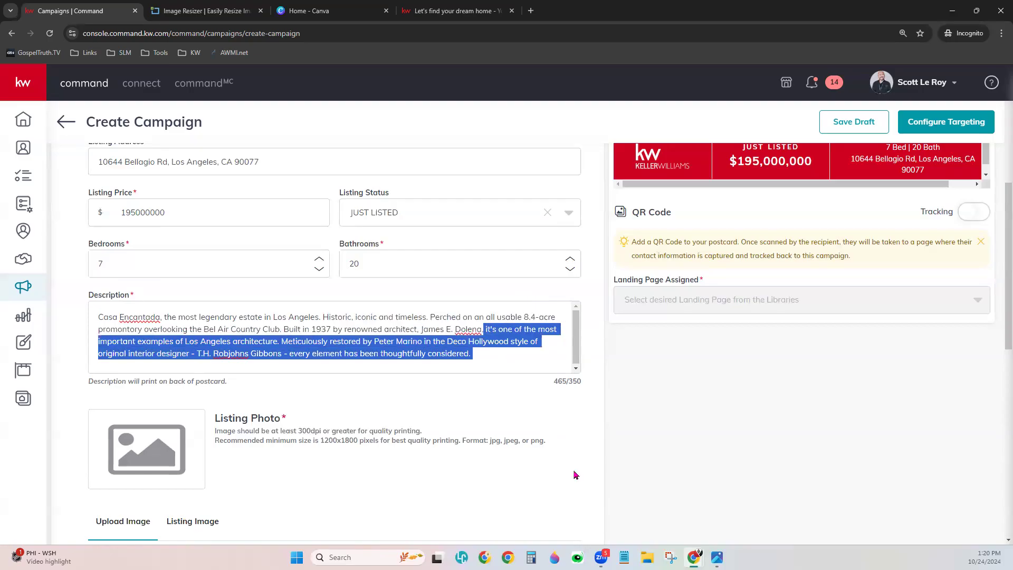
pyautogui.press('BackSpace')
pyautogui.scroll(1, 559, 444)
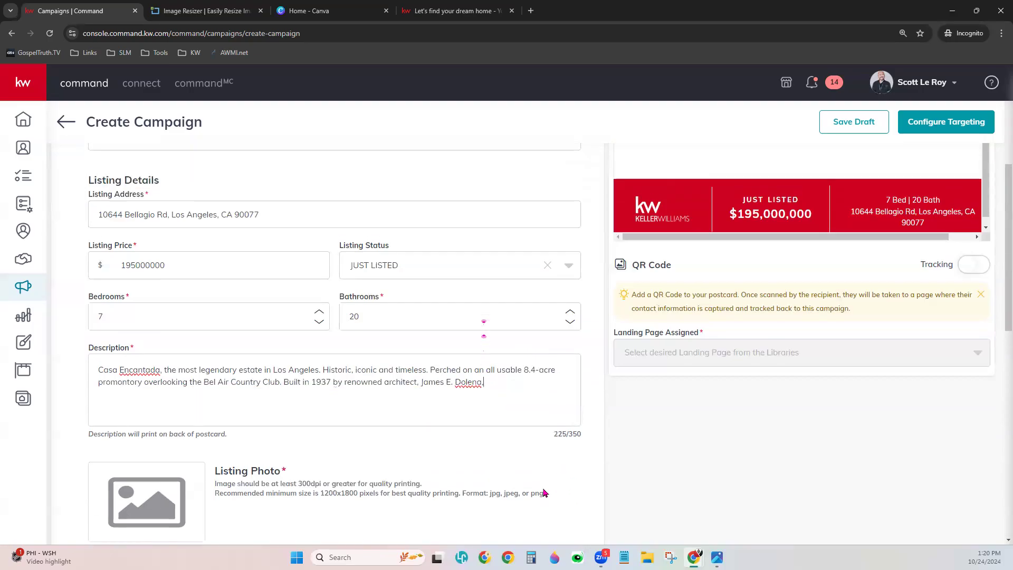
pyautogui.scroll(1, 451, 393)
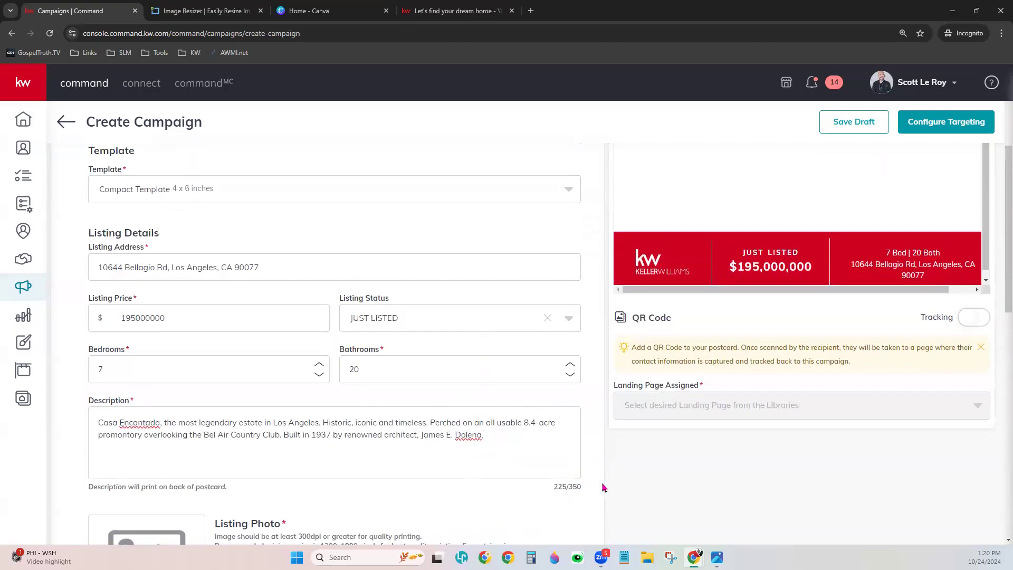
pyautogui.scroll(1, 588, 515)
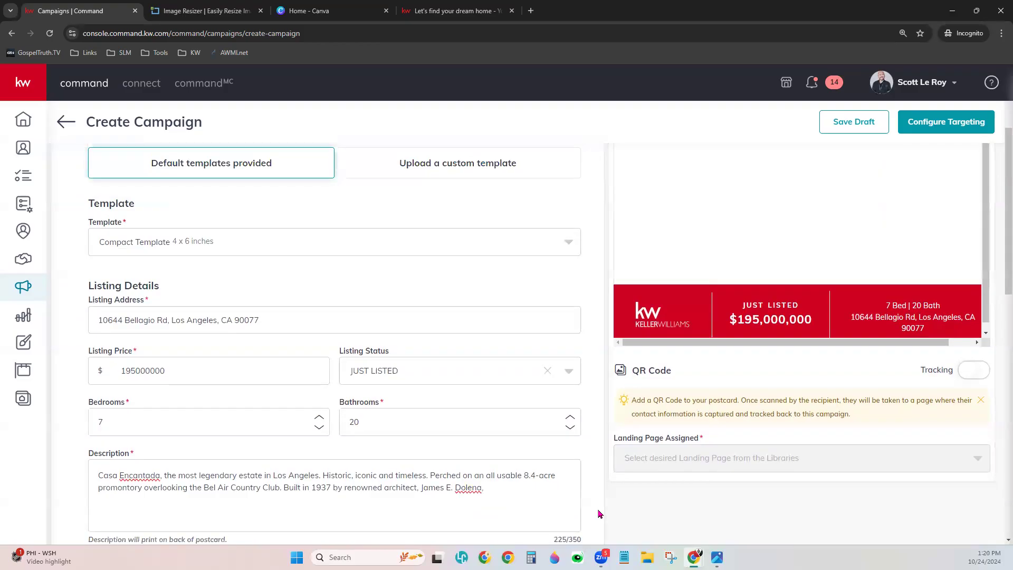
pyautogui.scroll(-2, 592, 493)
pyautogui.scroll(-3, 572, 458)
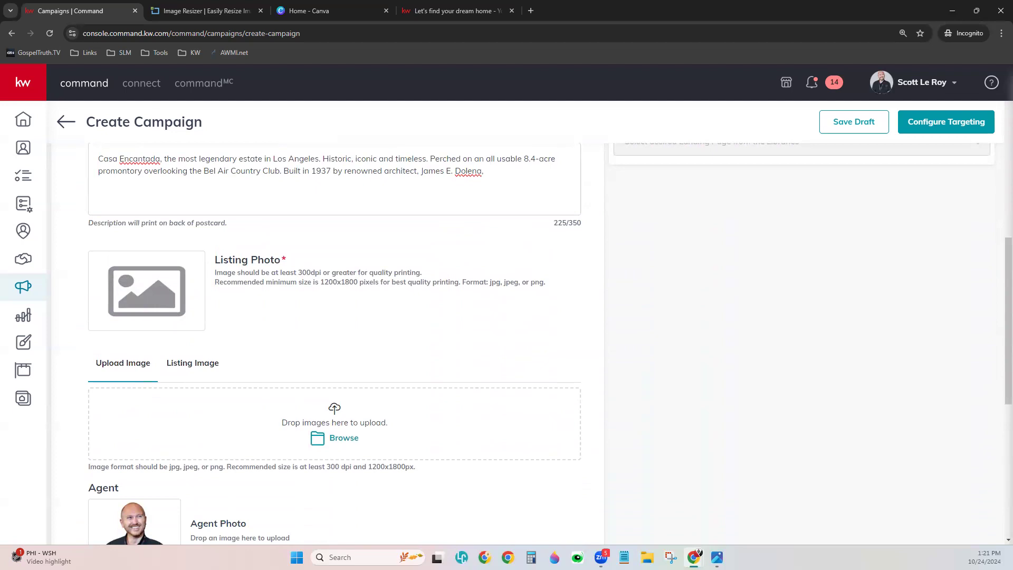
# - Show the listing's own photo thumbnails under Listing Image in the Listing Photo section
pyautogui.scroll(-1, 287, 355)
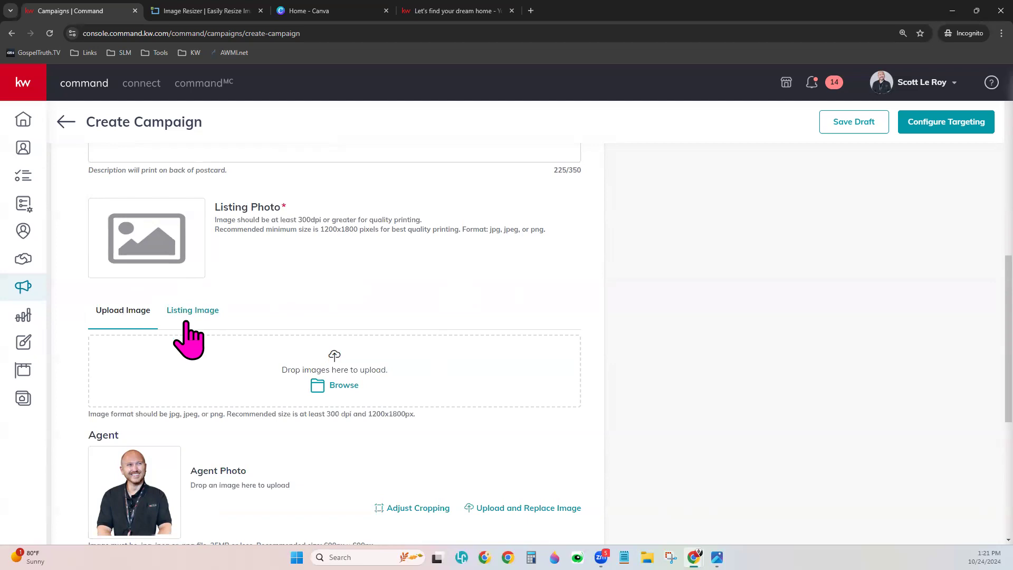
pyautogui.click(176, 319)
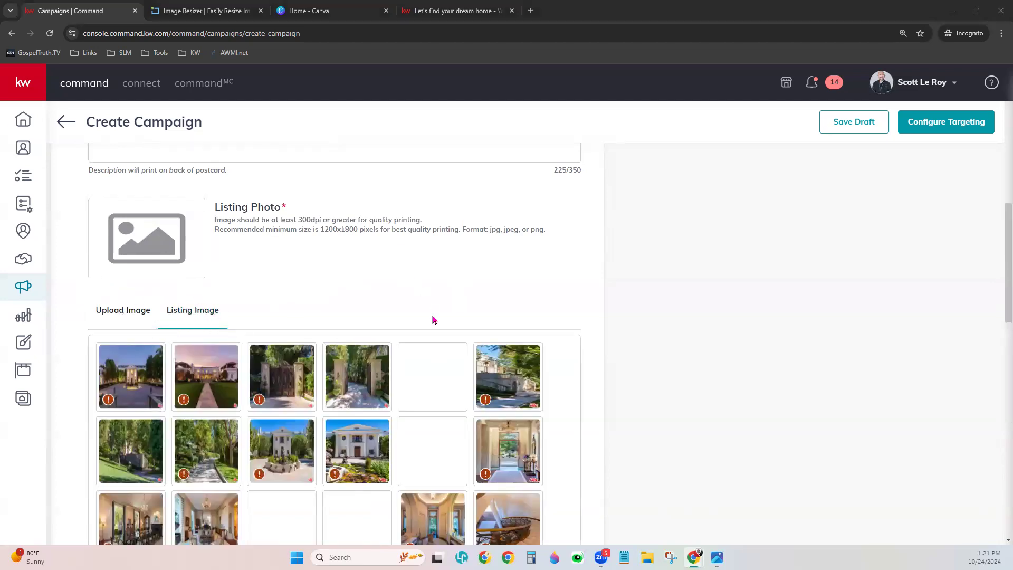
pyautogui.scroll(-2, 555, 364)
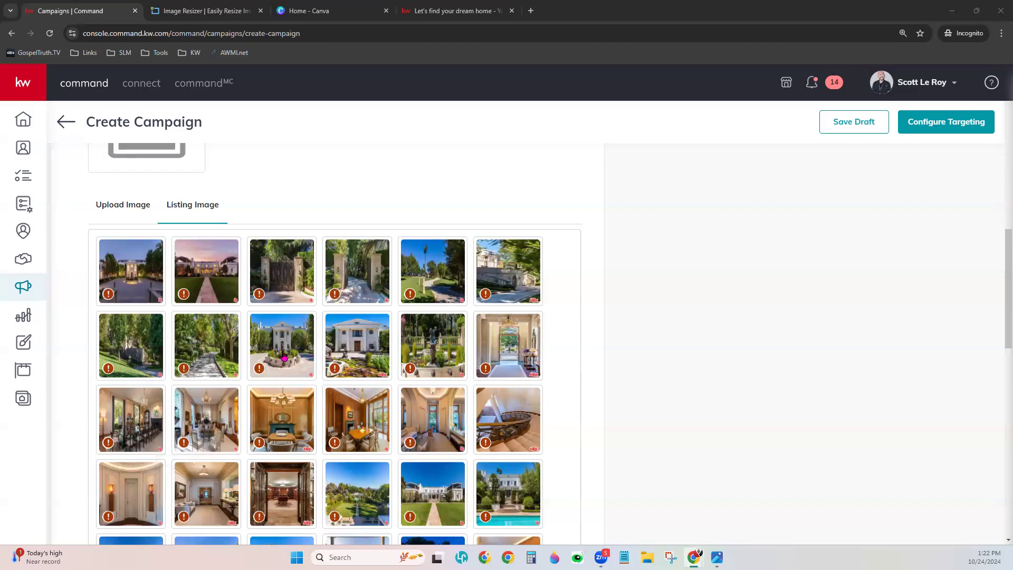
# - Choose the twilight front view with the stone walkway as the postcard's listing photo
pyautogui.click(192, 285)
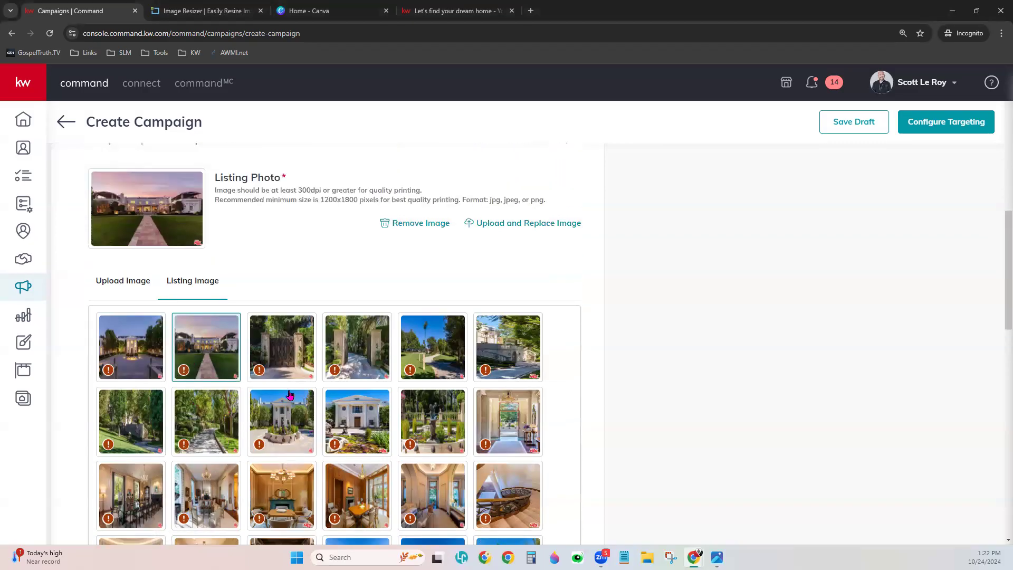
pyautogui.scroll(3, 290, 394)
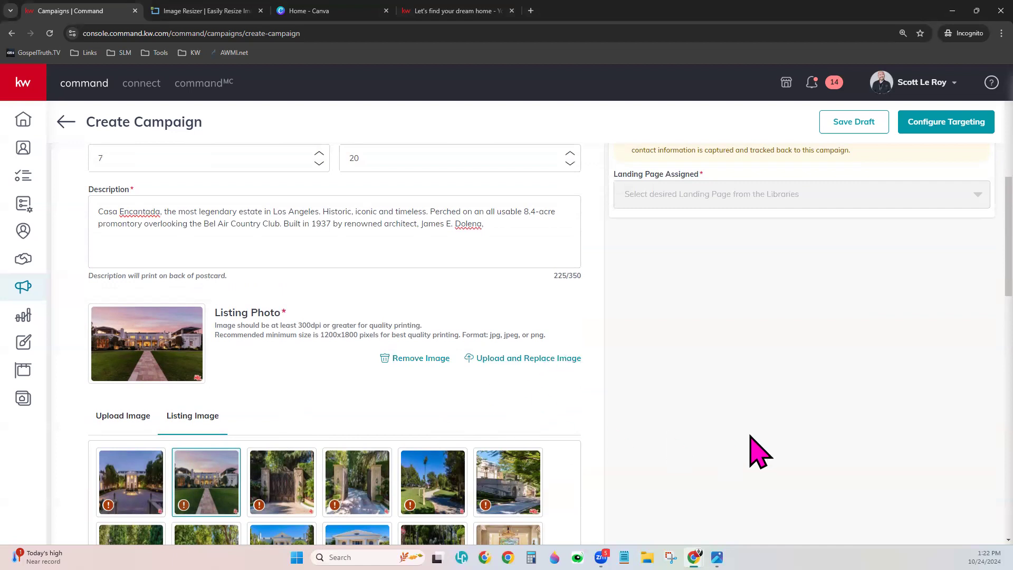
pyautogui.scroll(1, 736, 470)
pyautogui.scroll(-6, 506, 431)
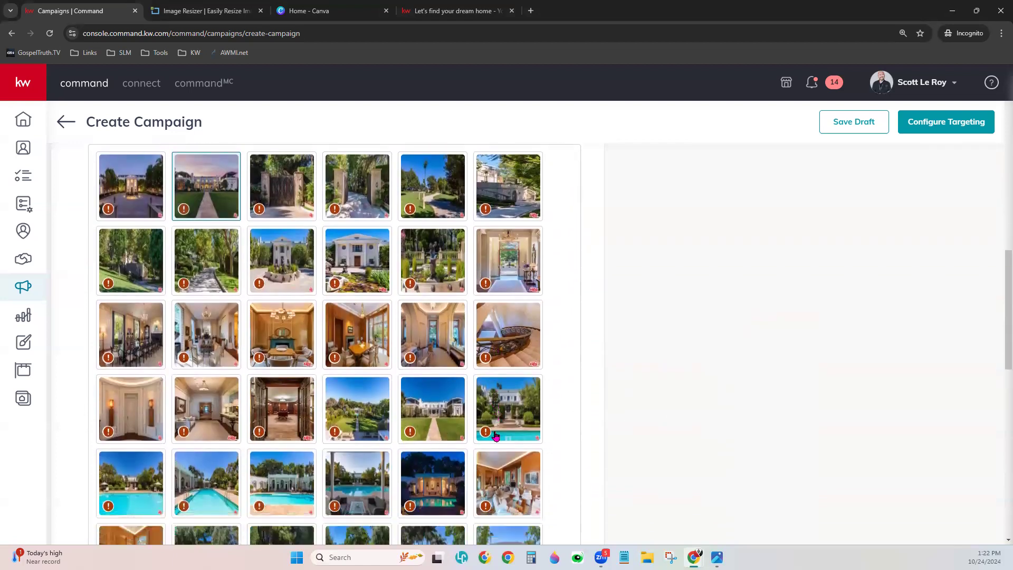
pyautogui.scroll(-7, 532, 443)
pyautogui.scroll(2, 529, 425)
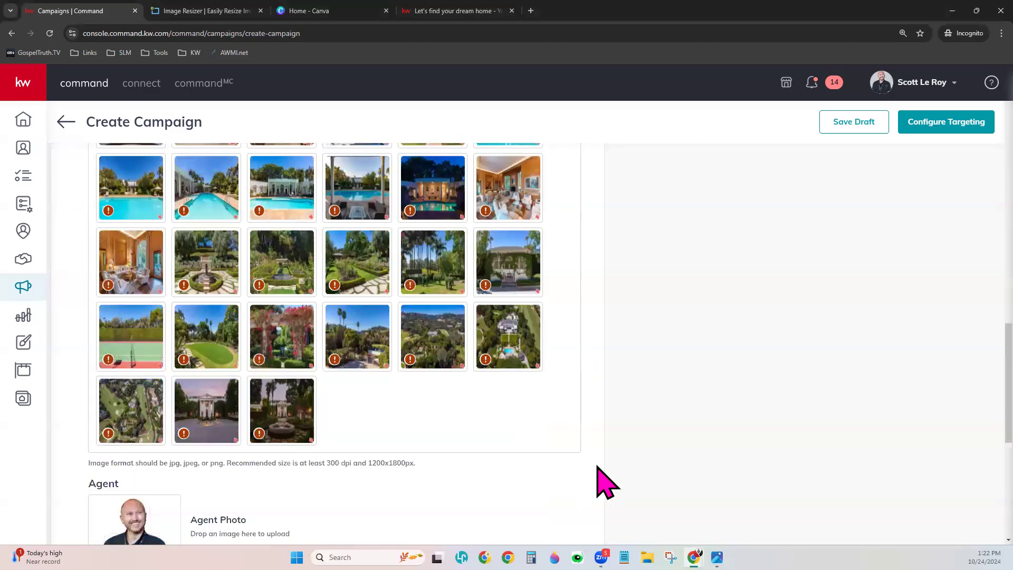
pyautogui.scroll(-6, 520, 493)
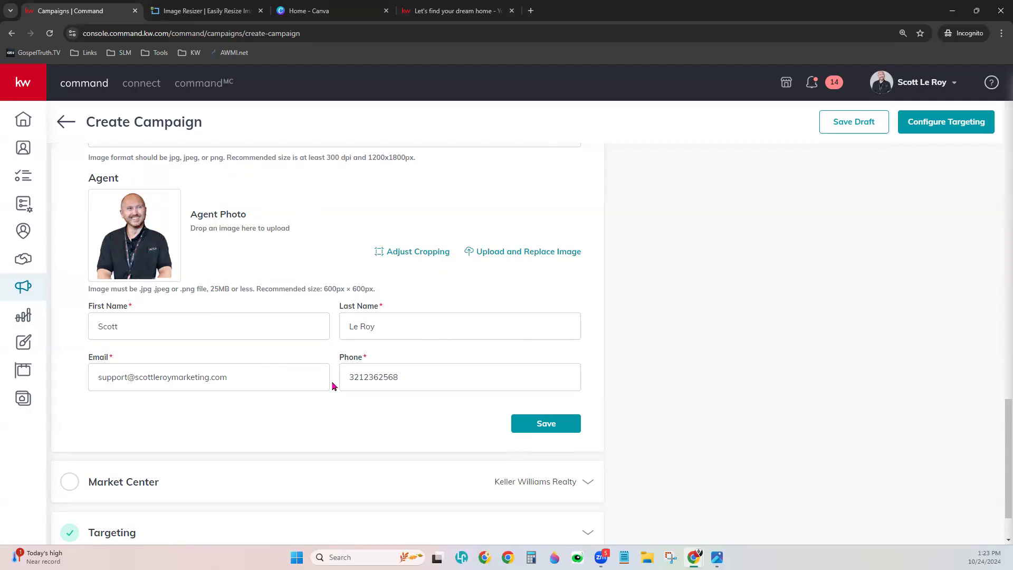
# - Retype the agent phone number's last digit as 8 and save the content details
pyautogui.click(422, 378)
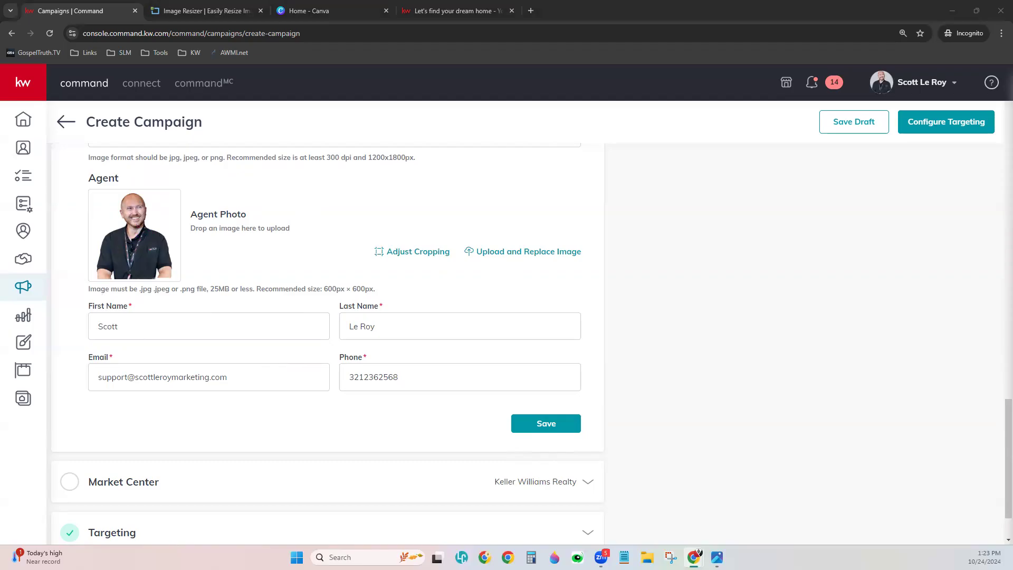
pyautogui.click(419, 369)
pyautogui.press('BackSpace')
pyautogui.write('8')
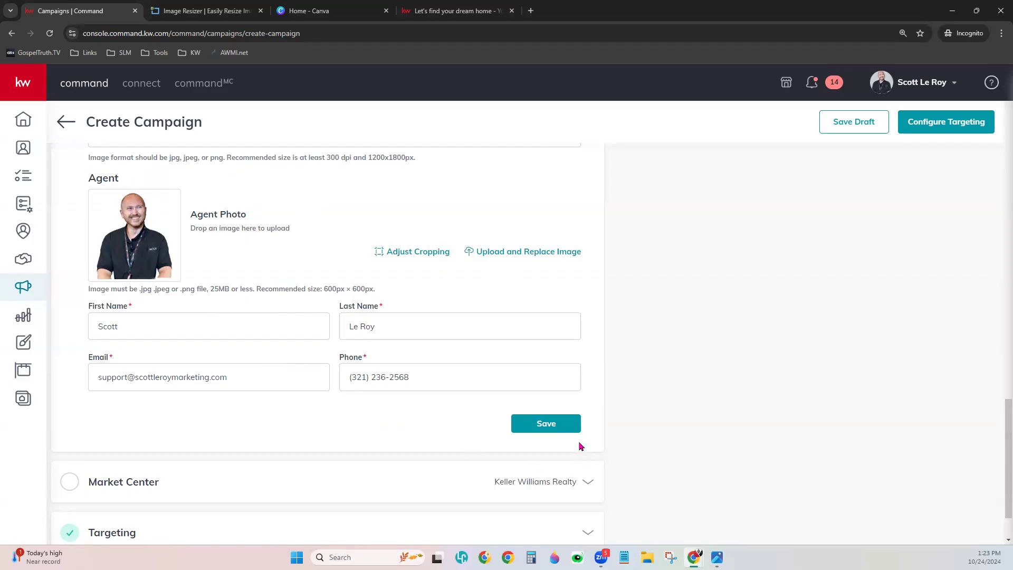
pyautogui.click(543, 433)
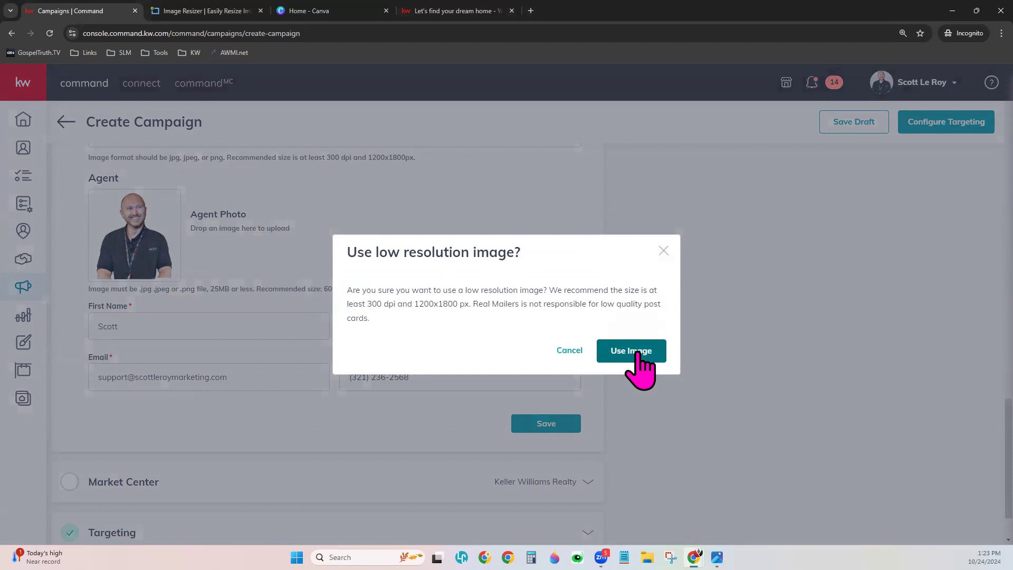
# - Accept the low-resolution listing photo, then preview the postcard's back and front
pyautogui.click(637, 352)
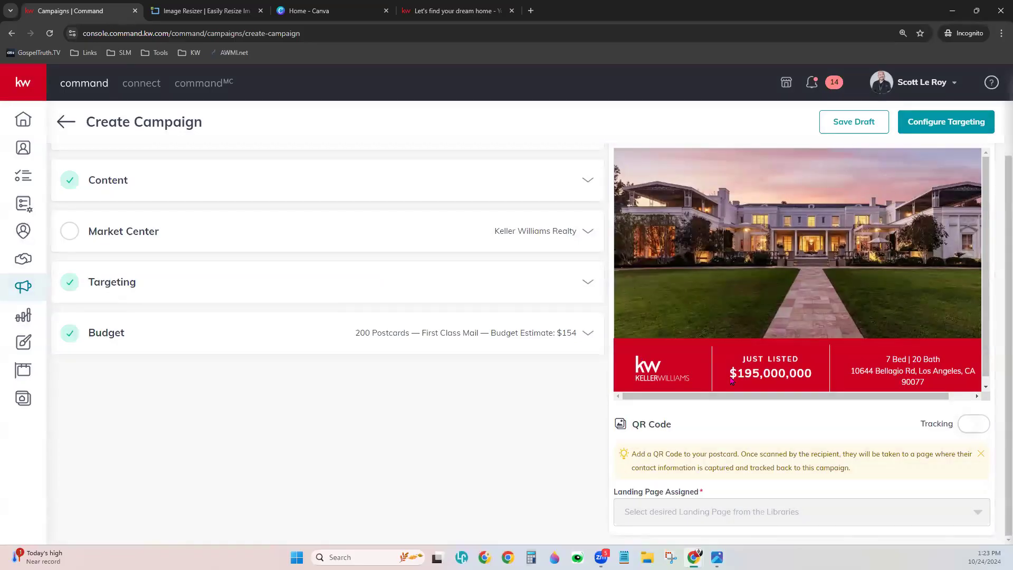
pyautogui.scroll(1, 857, 280)
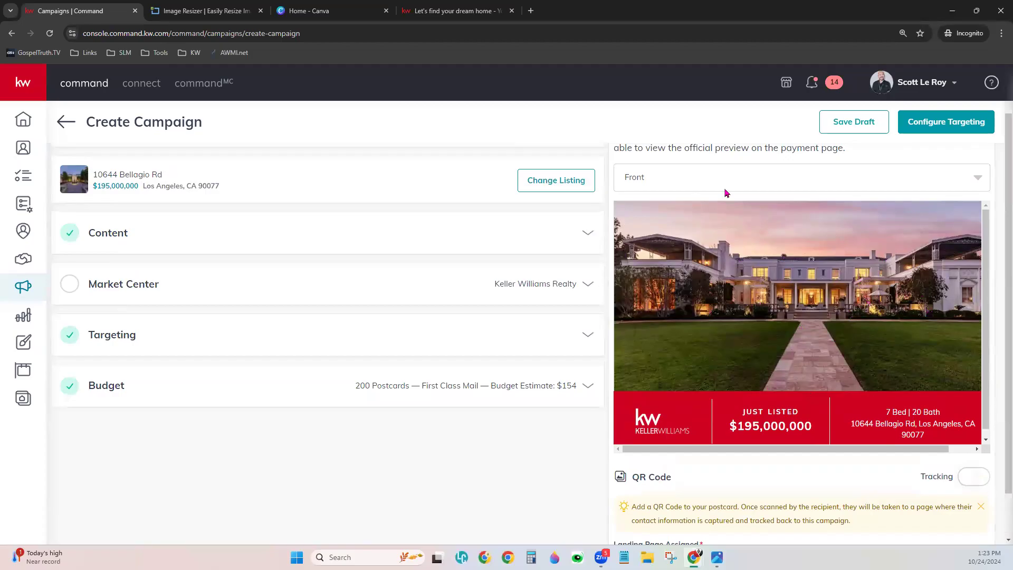
pyautogui.click(640, 182)
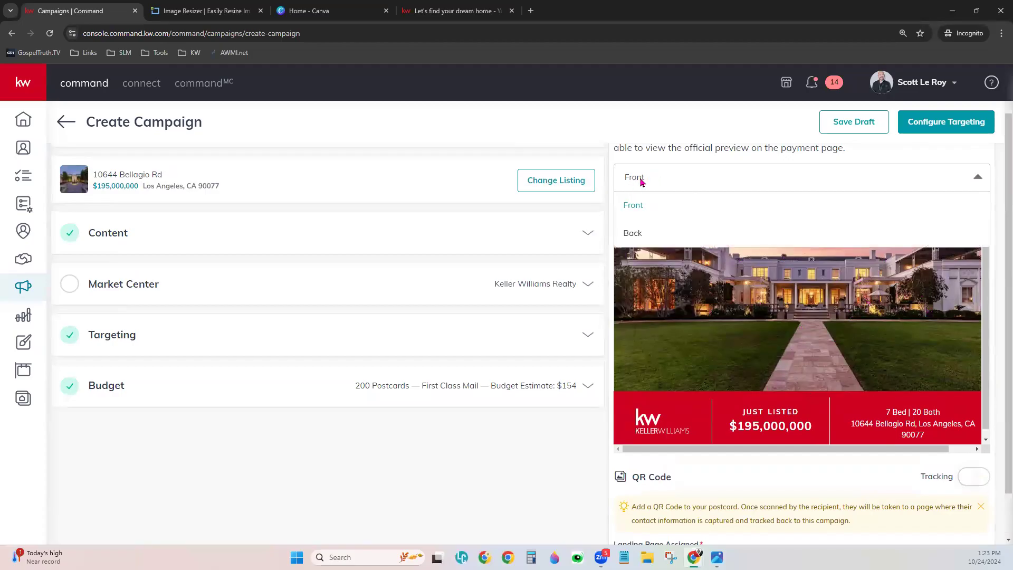
pyautogui.click(633, 233)
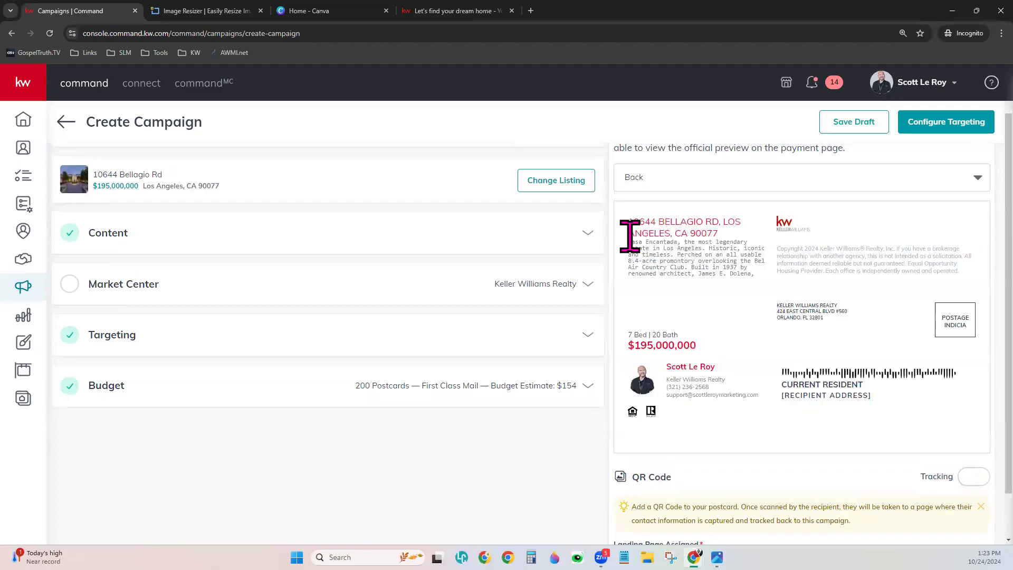
pyautogui.click(680, 176)
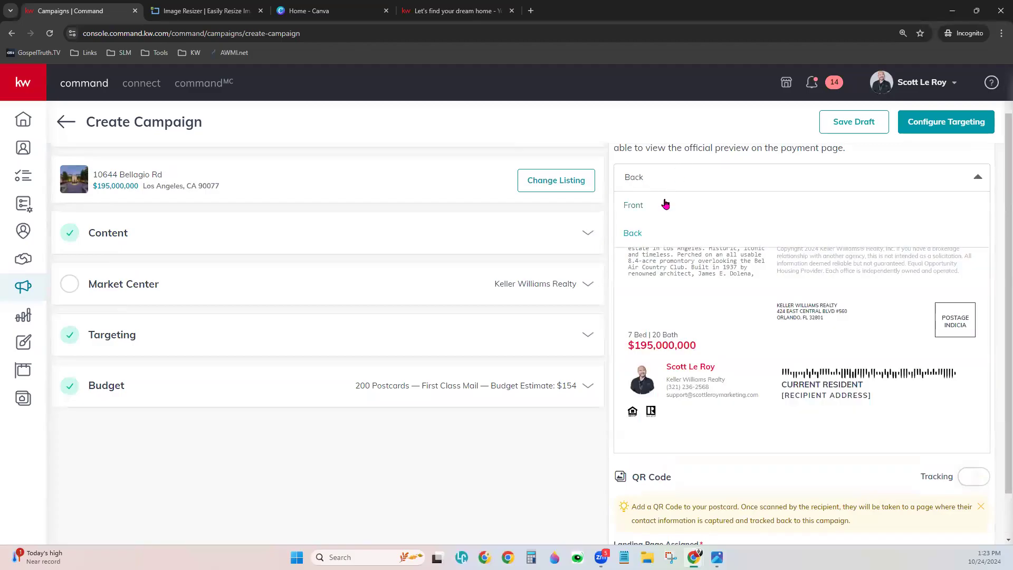
pyautogui.click(633, 205)
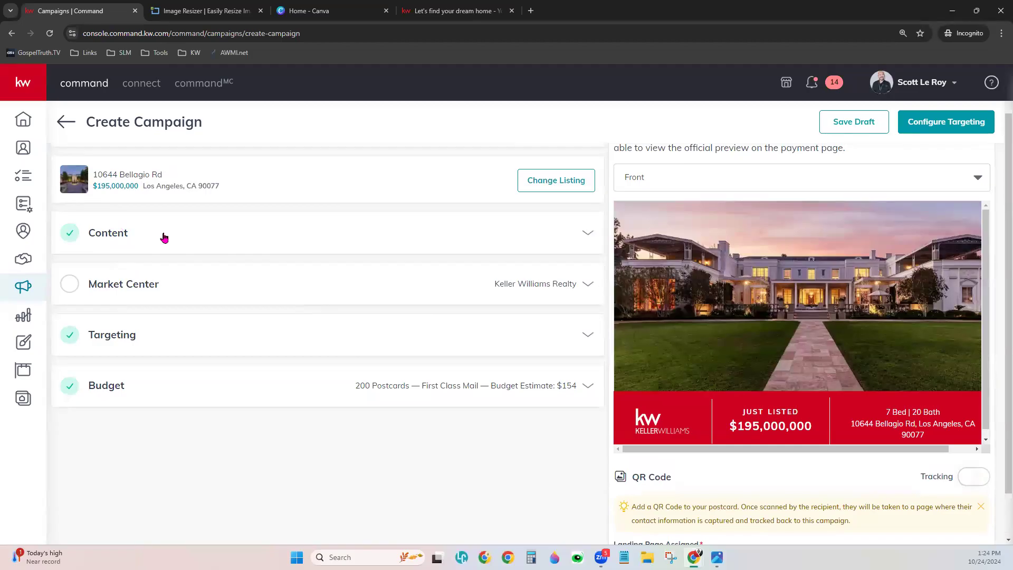
pyautogui.click(268, 238)
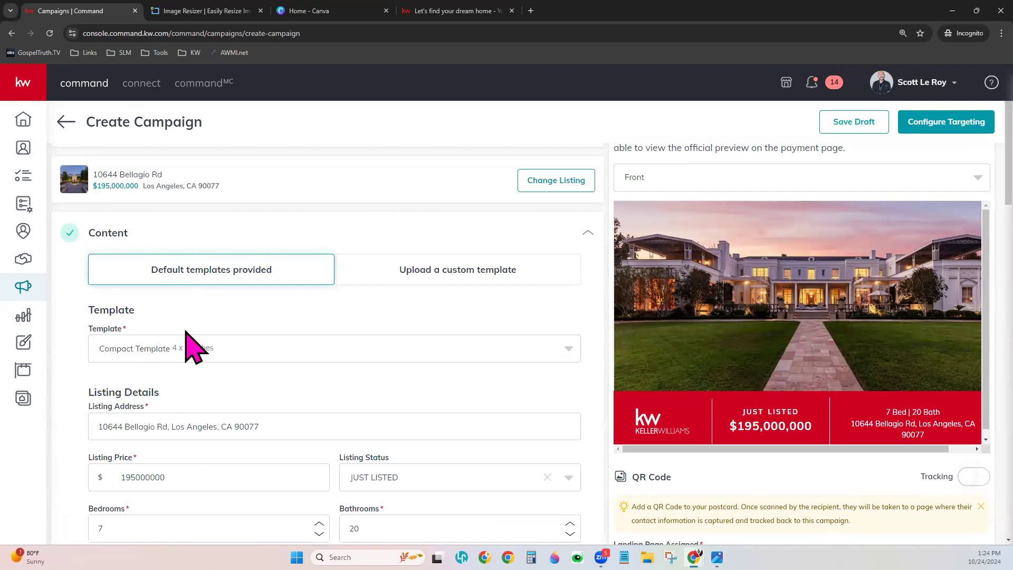
pyautogui.scroll(-1, 290, 385)
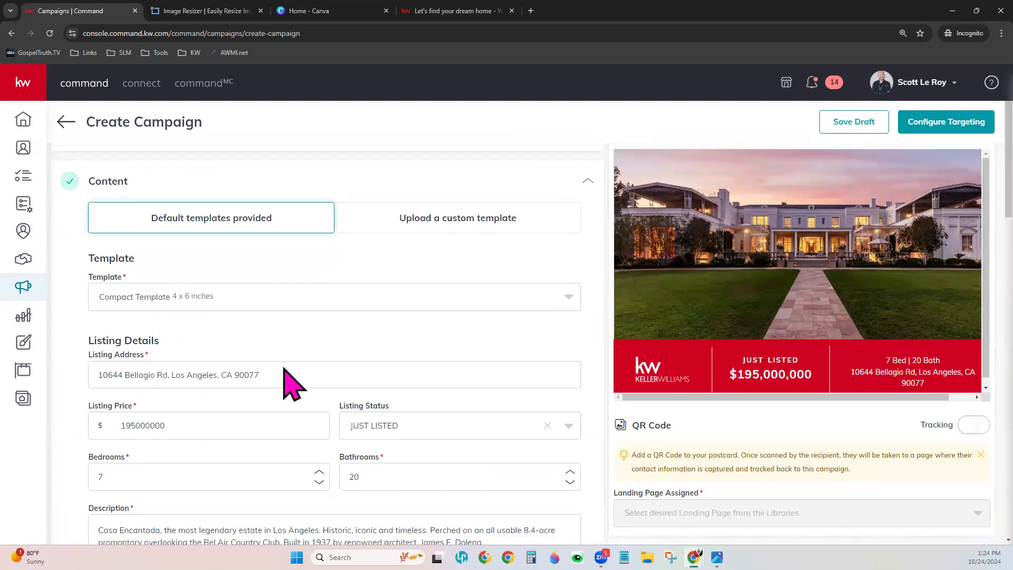
pyautogui.click(240, 297)
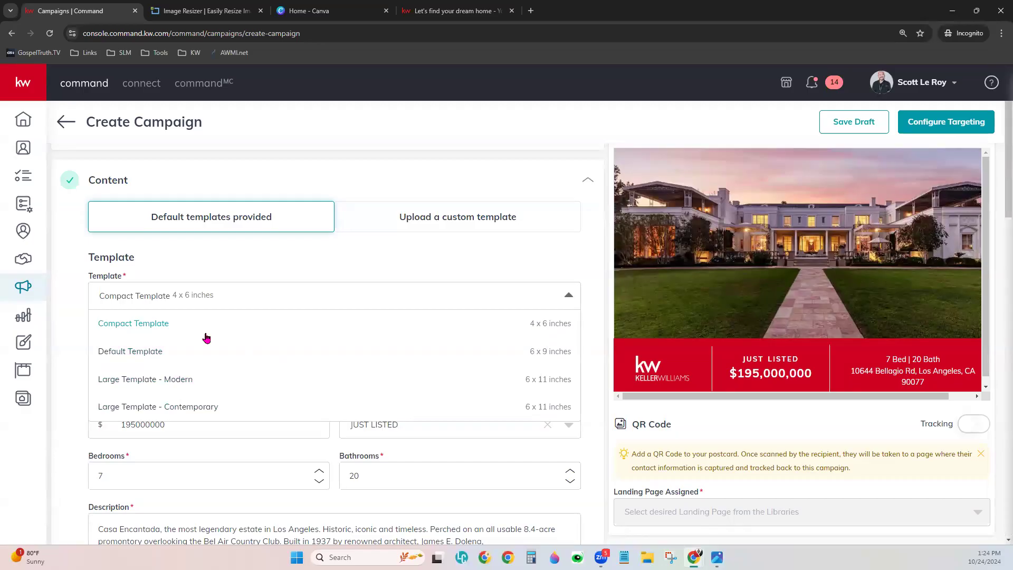
pyautogui.click(135, 351)
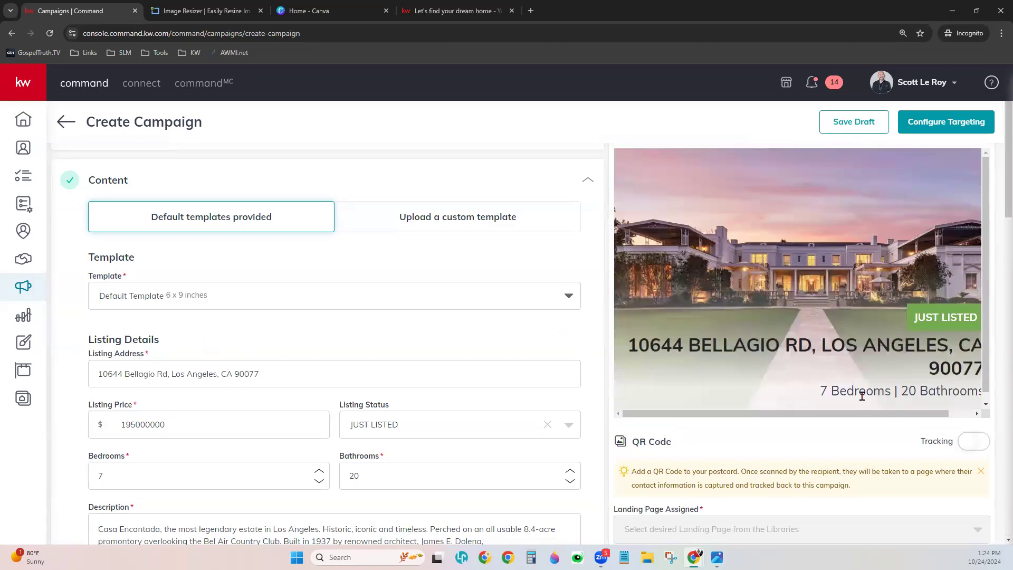
# - Reduce the browser page zoom from 110% to 100%
pyautogui.click(1002, 33)
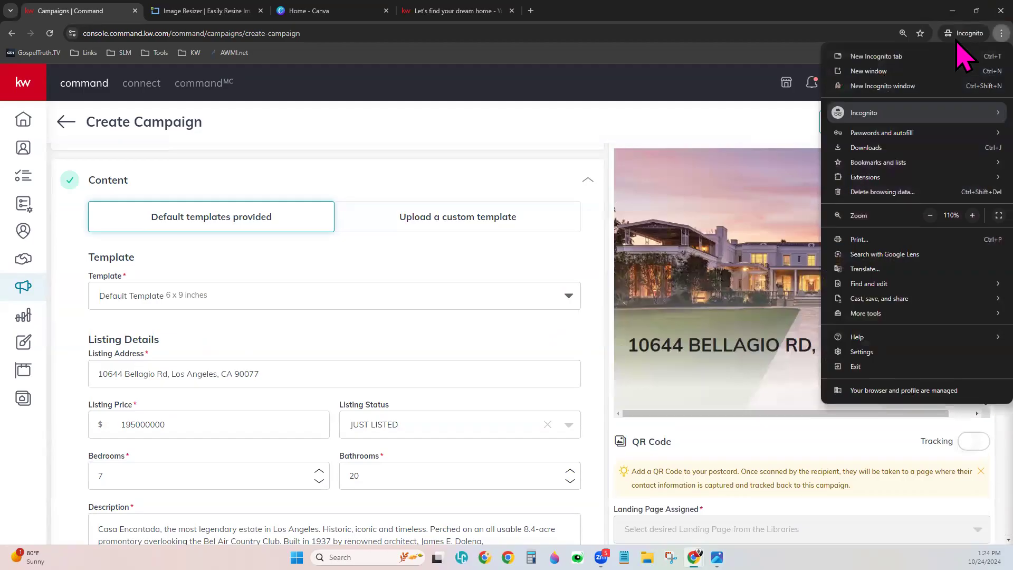
pyautogui.click(930, 216)
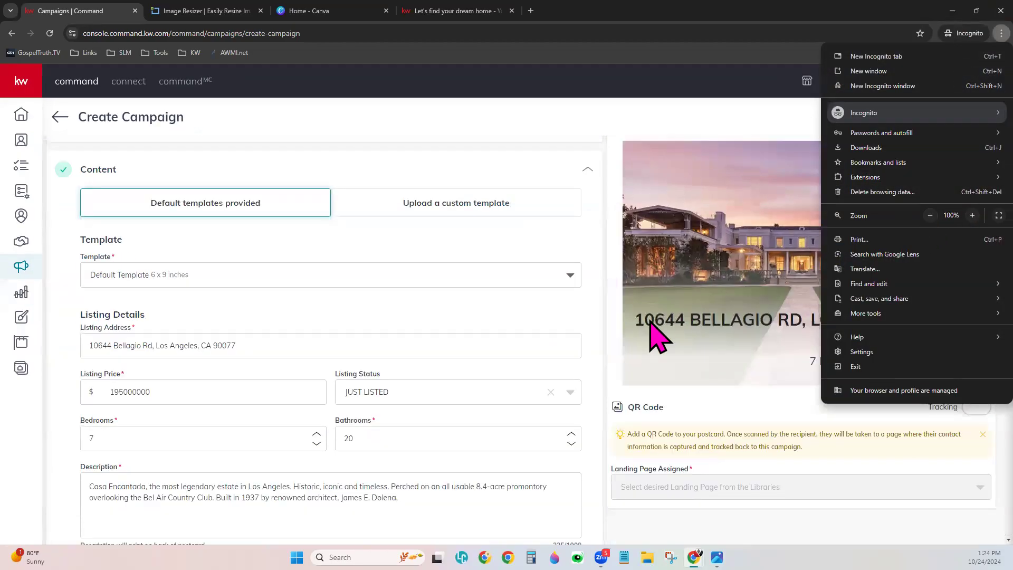
pyautogui.click(616, 328)
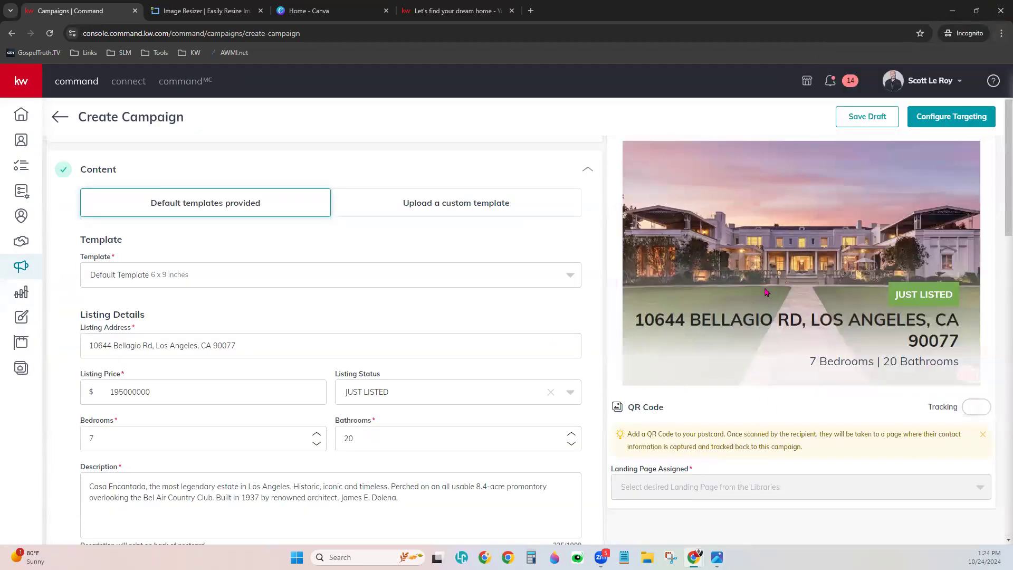
pyautogui.scroll(1, 761, 436)
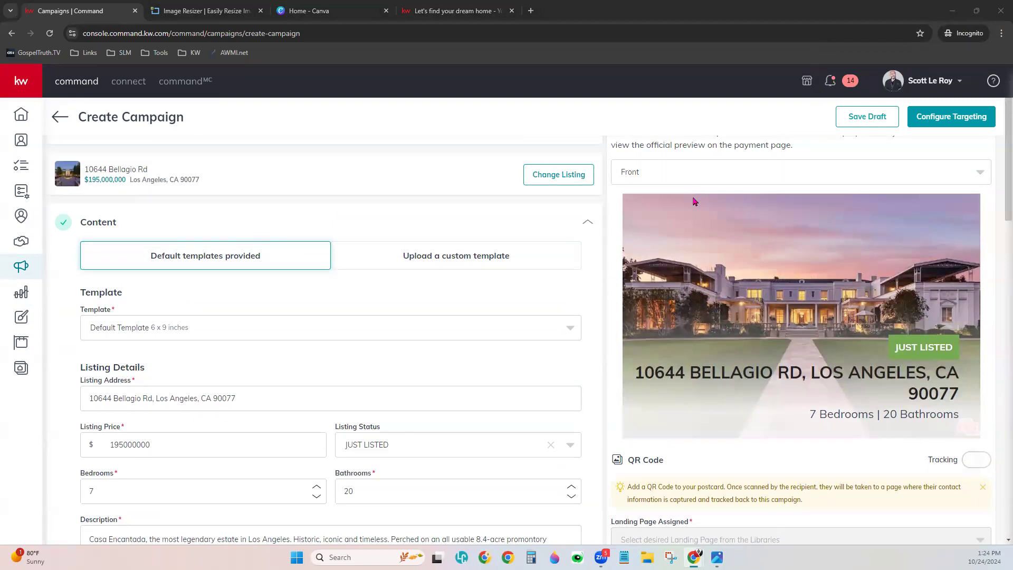
# - Preview the 6 x 9 postcard's back side, then its front
pyautogui.click(693, 177)
pyautogui.click(673, 222)
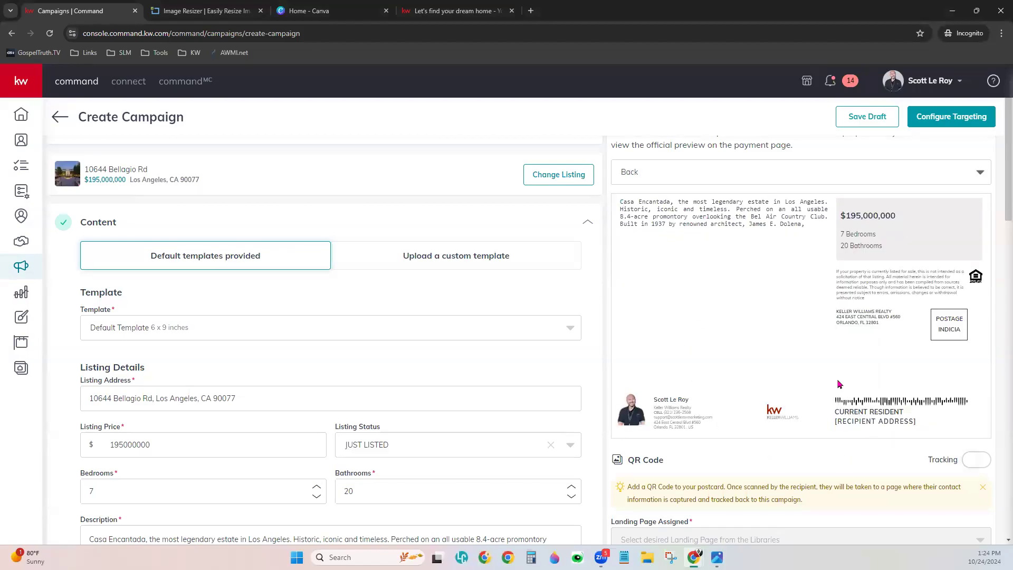
pyautogui.click(667, 180)
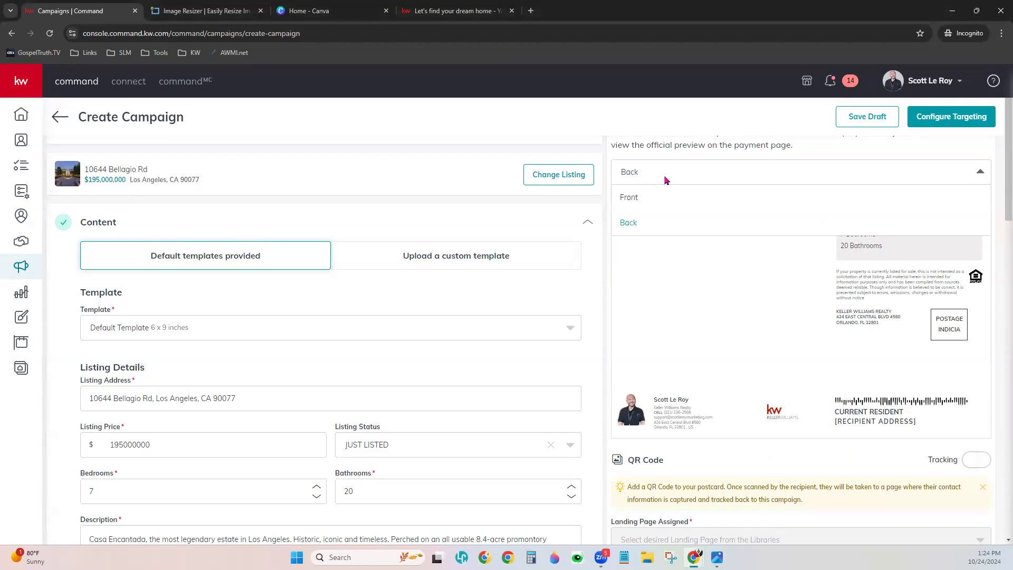
pyautogui.click(664, 197)
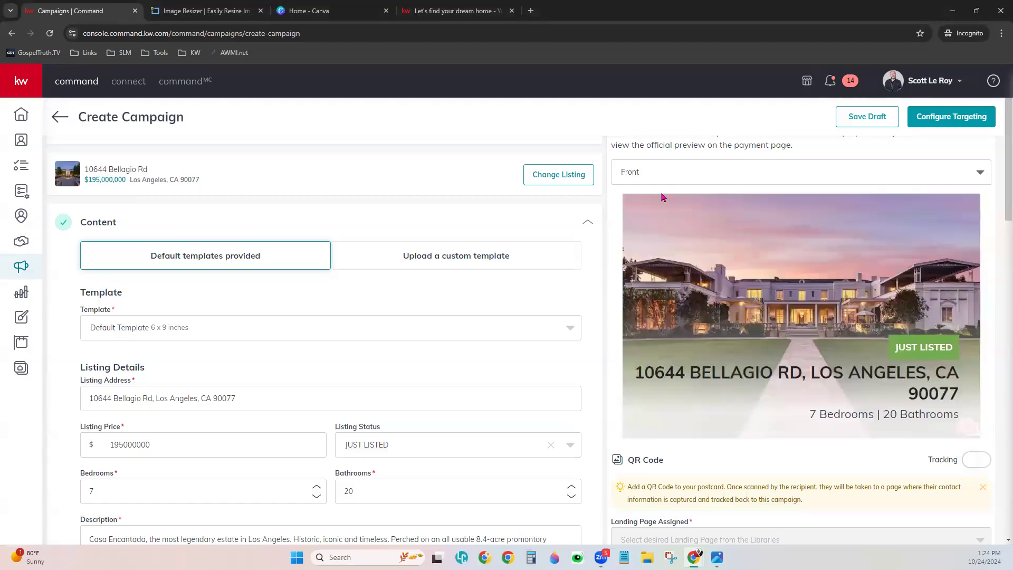
# - Switch to Large Template - Modern (6 x 11 inches) and preview its back and front
pyautogui.click(258, 336)
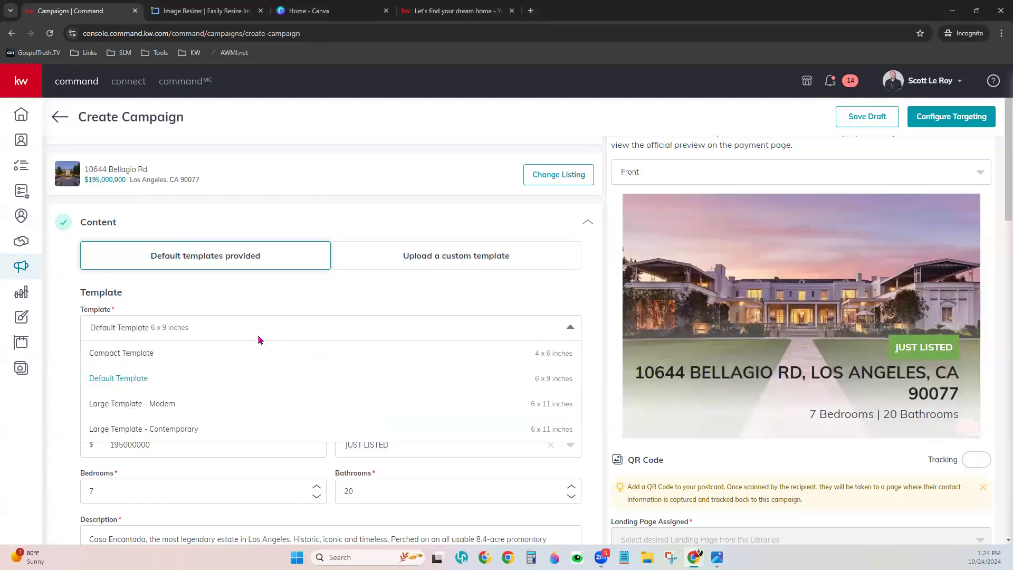
pyautogui.click(180, 411)
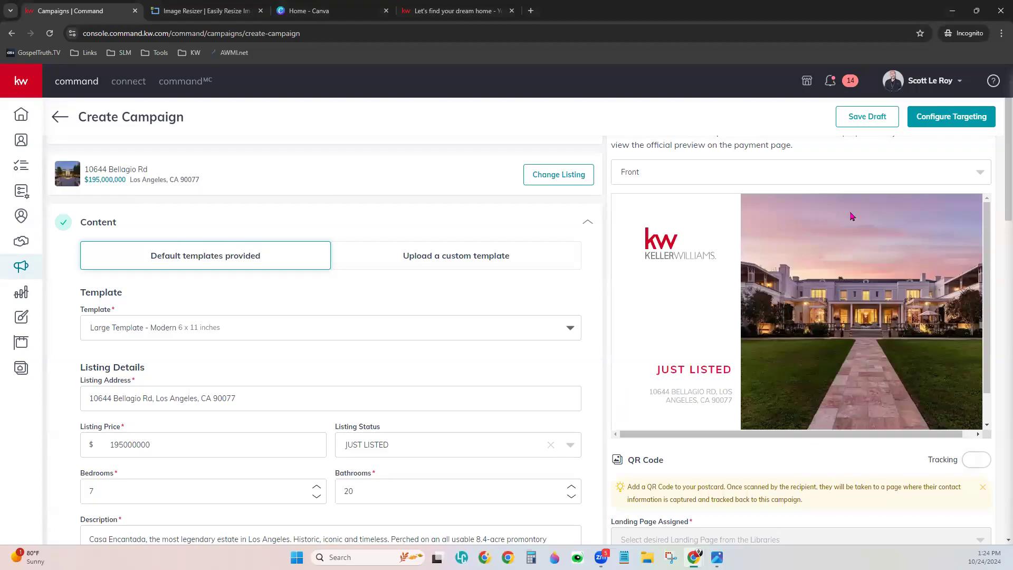
pyautogui.click(836, 172)
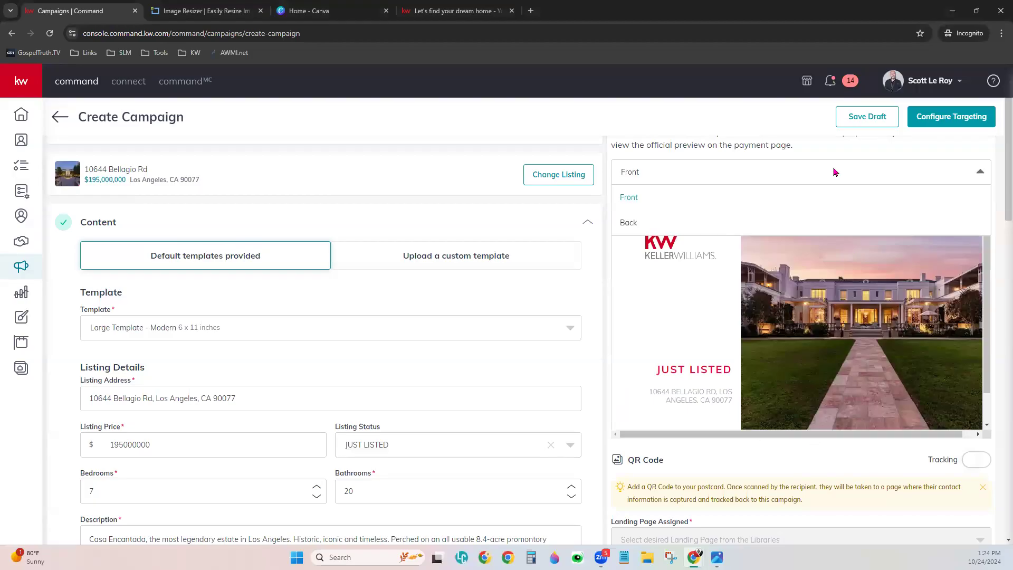
pyautogui.click(786, 223)
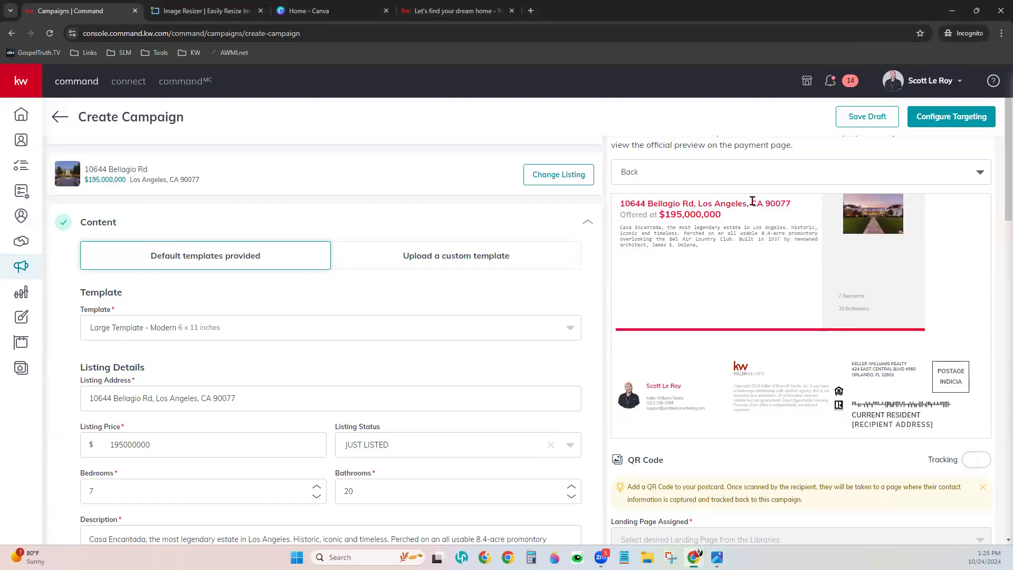
pyautogui.click(751, 174)
pyautogui.click(736, 202)
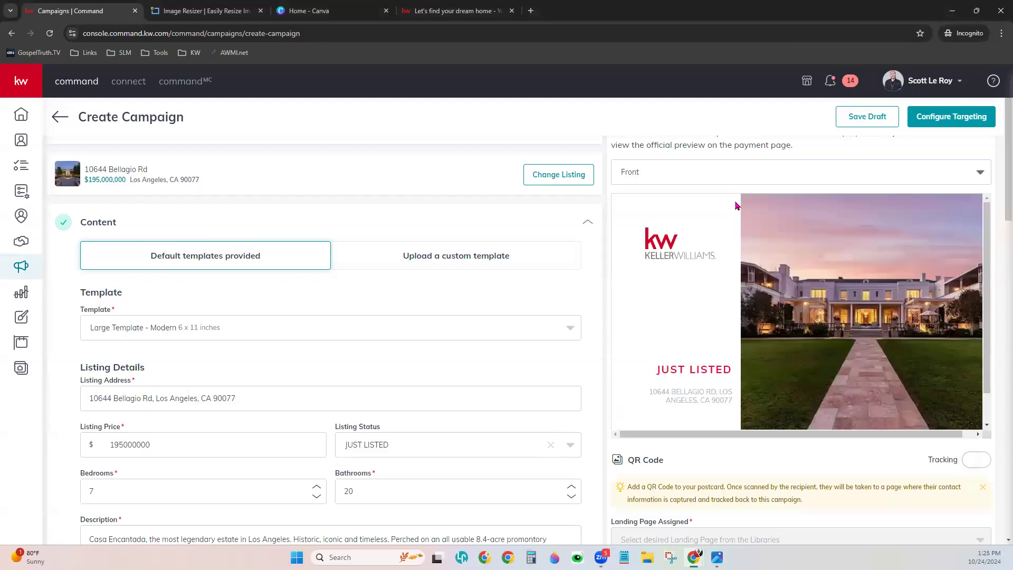
pyautogui.click(235, 335)
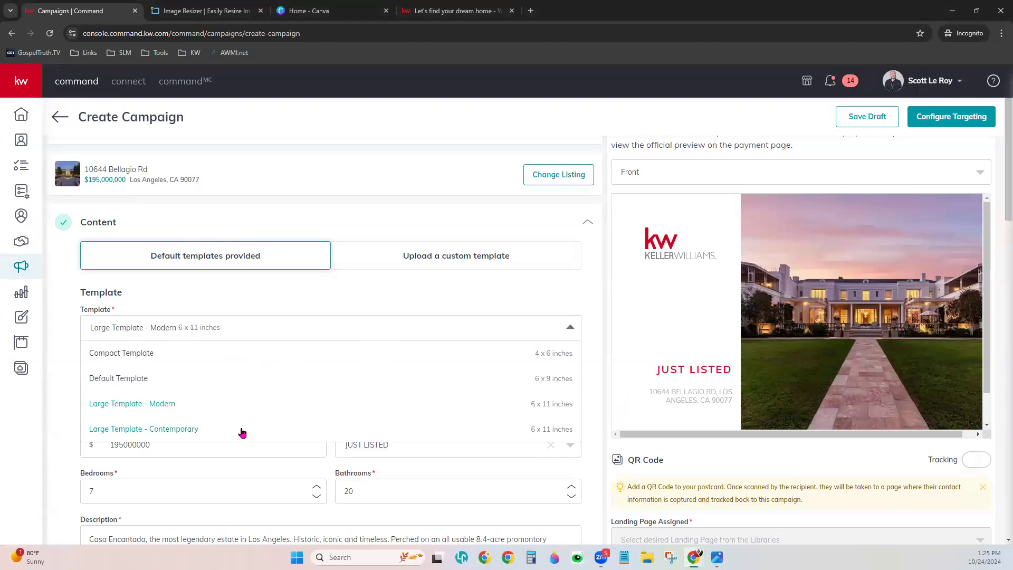
# - Apply Large Template - Contemporary, preview its back and front, then collapse Content
pyautogui.click(173, 430)
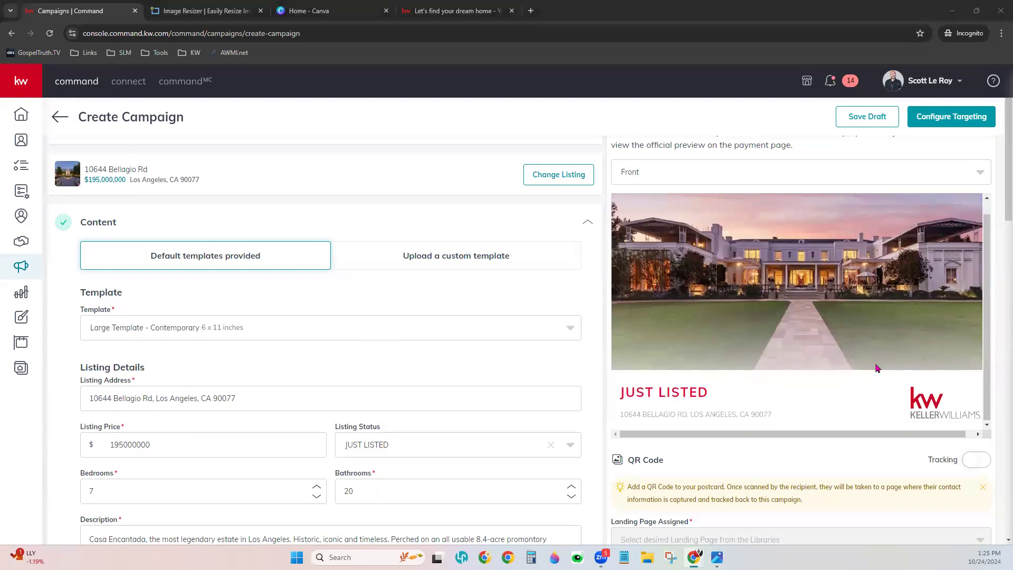
pyautogui.click(676, 177)
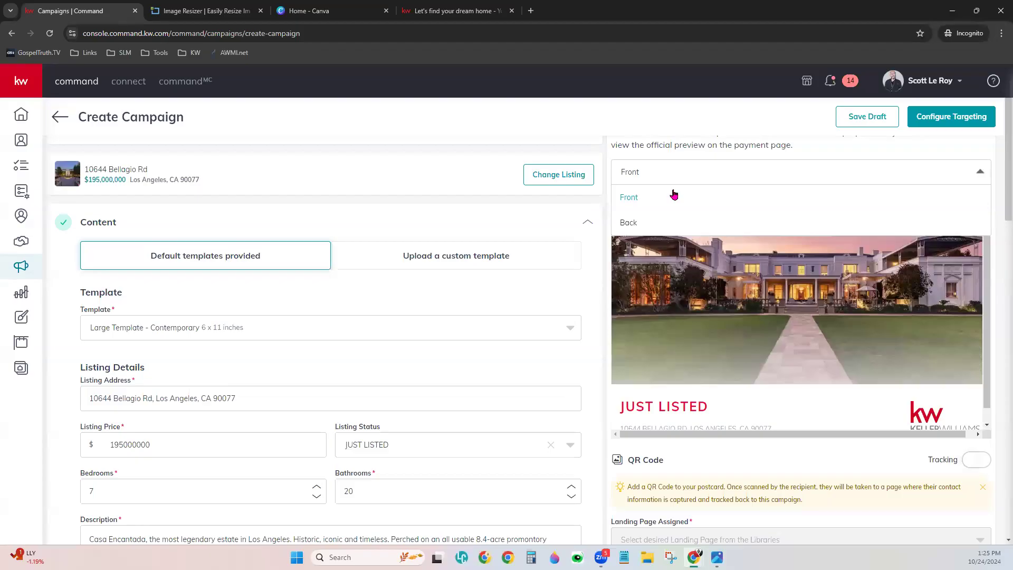
pyautogui.click(660, 224)
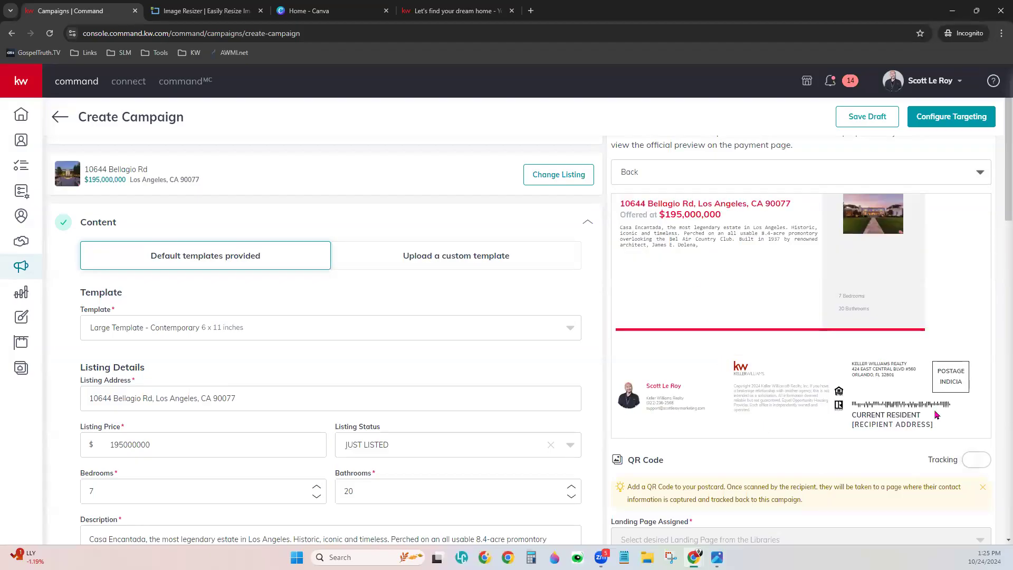
pyautogui.click(720, 178)
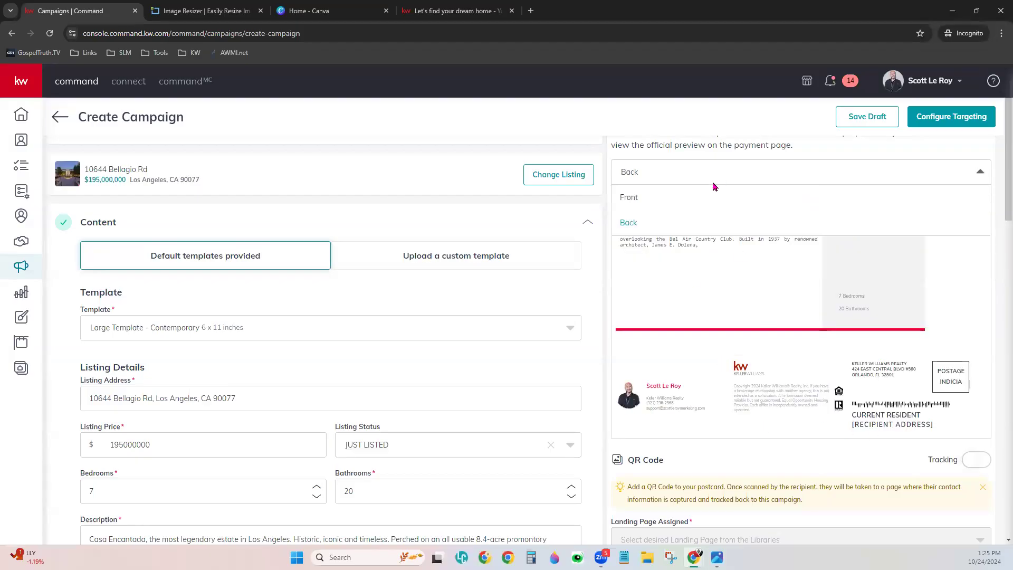
pyautogui.click(704, 200)
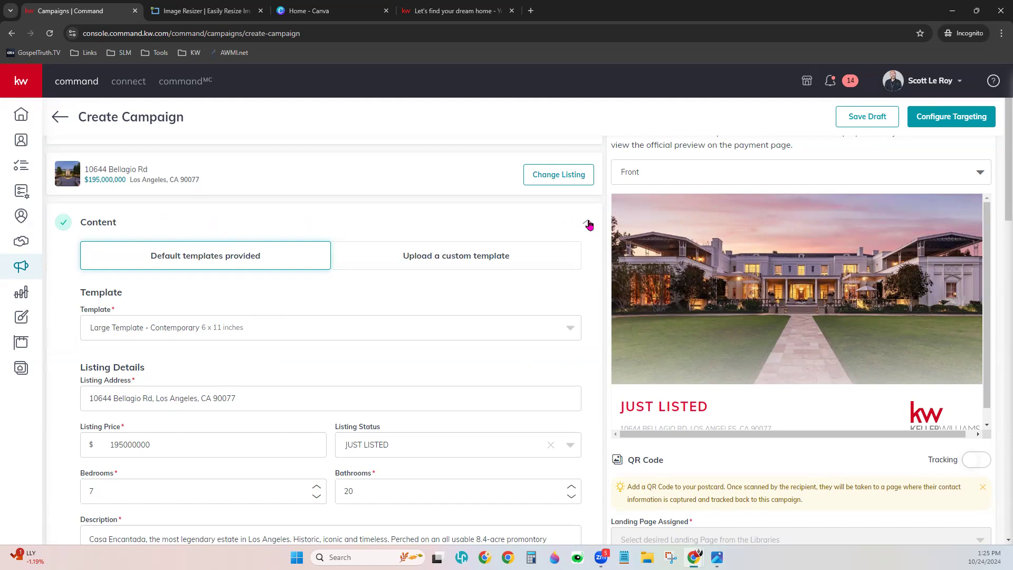
pyautogui.click(588, 223)
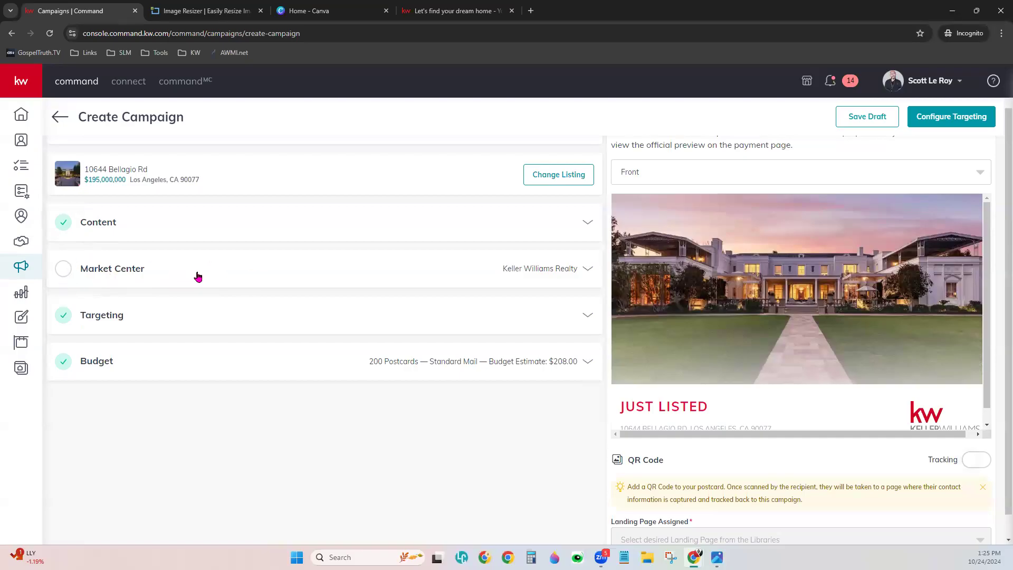
# - Add zip 32801 to the Market Center address, verify it, and keep it as entered
pyautogui.click(198, 276)
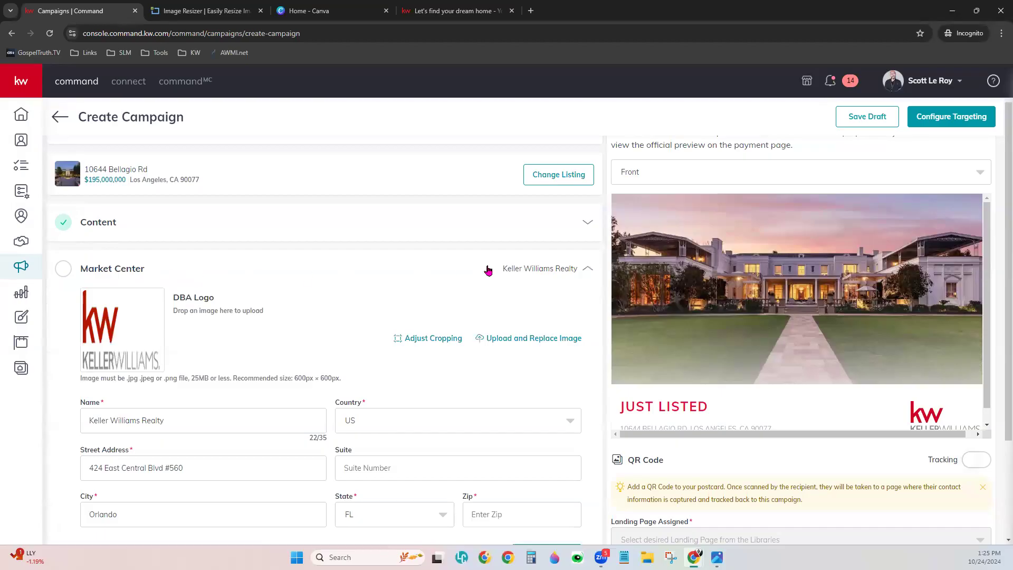
pyautogui.scroll(-2, 528, 375)
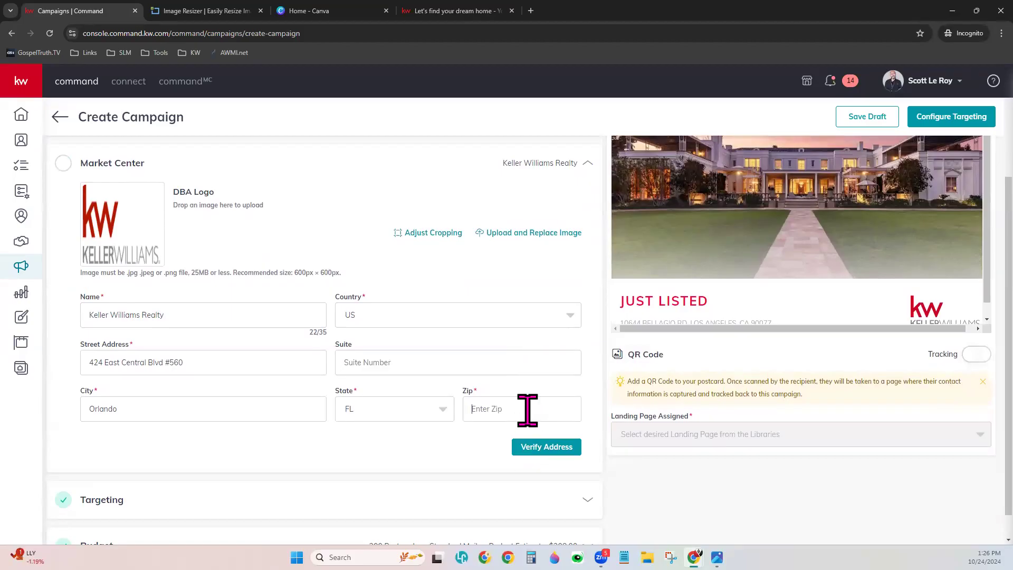
pyautogui.write('32801')
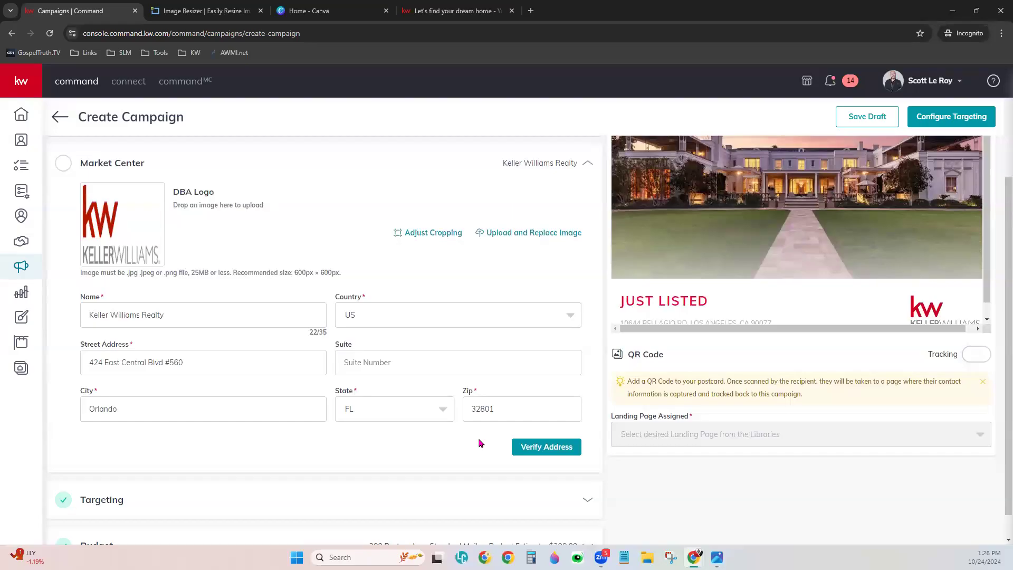
pyautogui.click(563, 447)
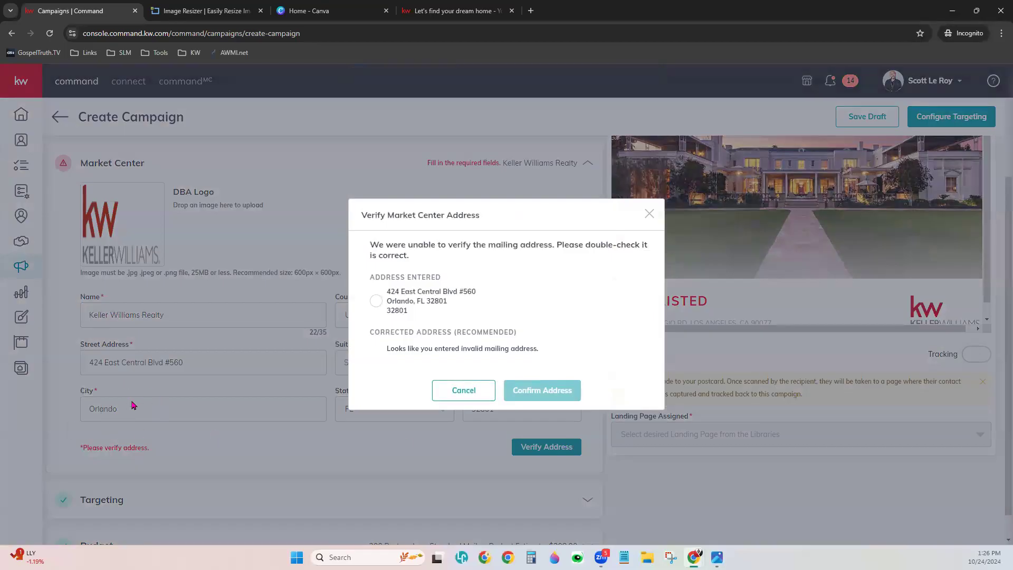
pyautogui.click(377, 305)
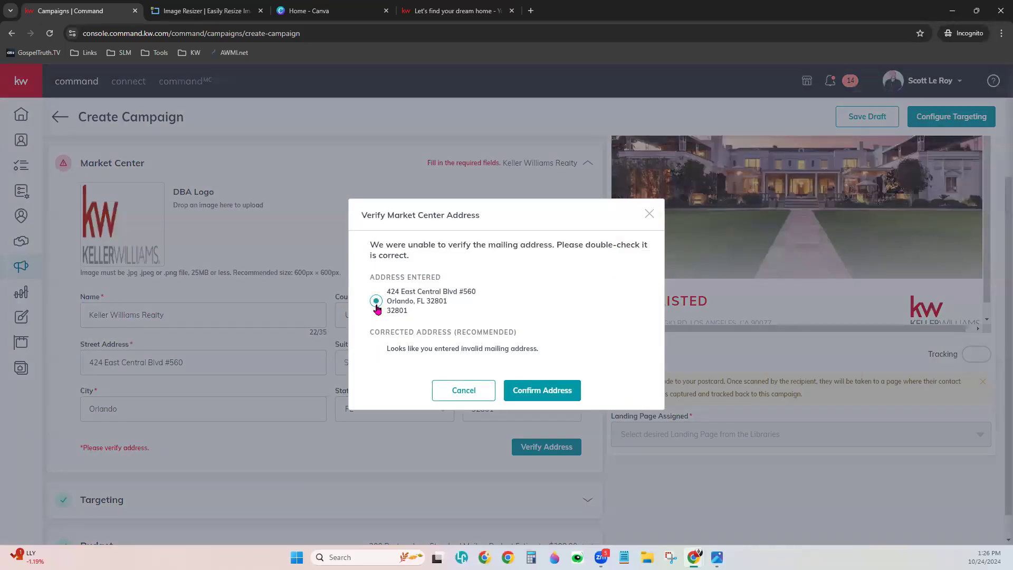
# - Confirm the entered Market Center address in the verification dialog
pyautogui.click(568, 391)
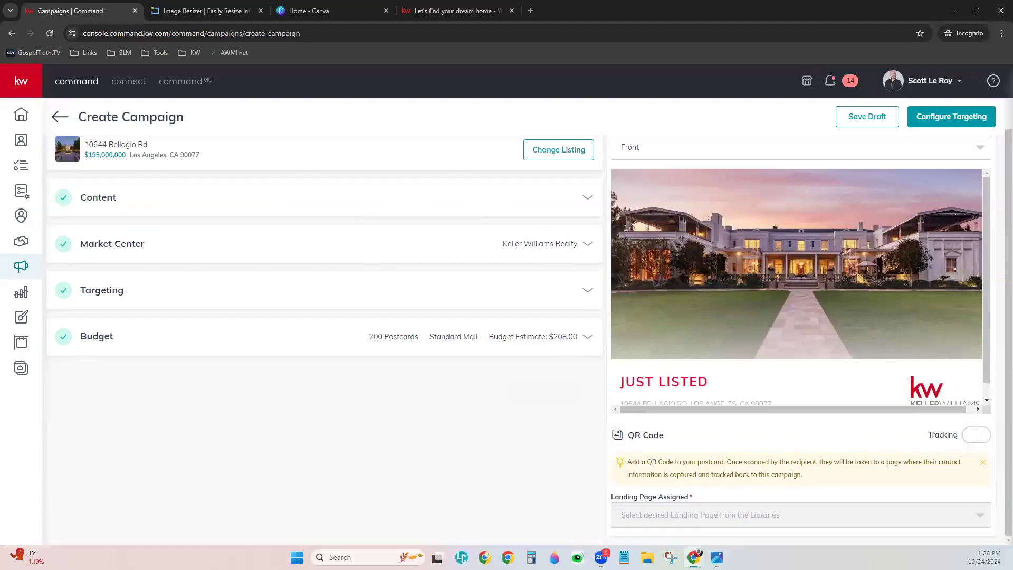
pyautogui.click(588, 292)
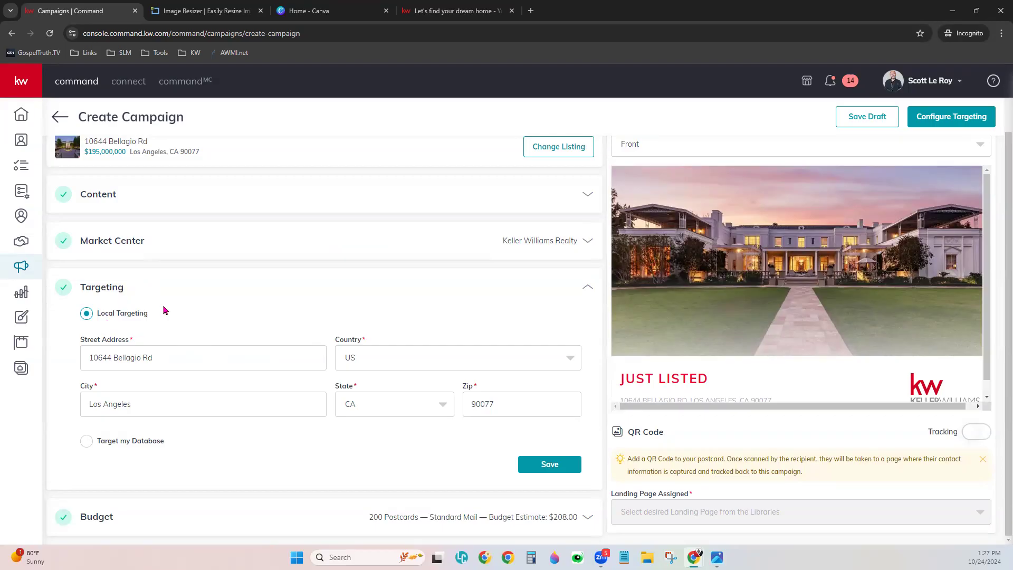
pyautogui.click(86, 441)
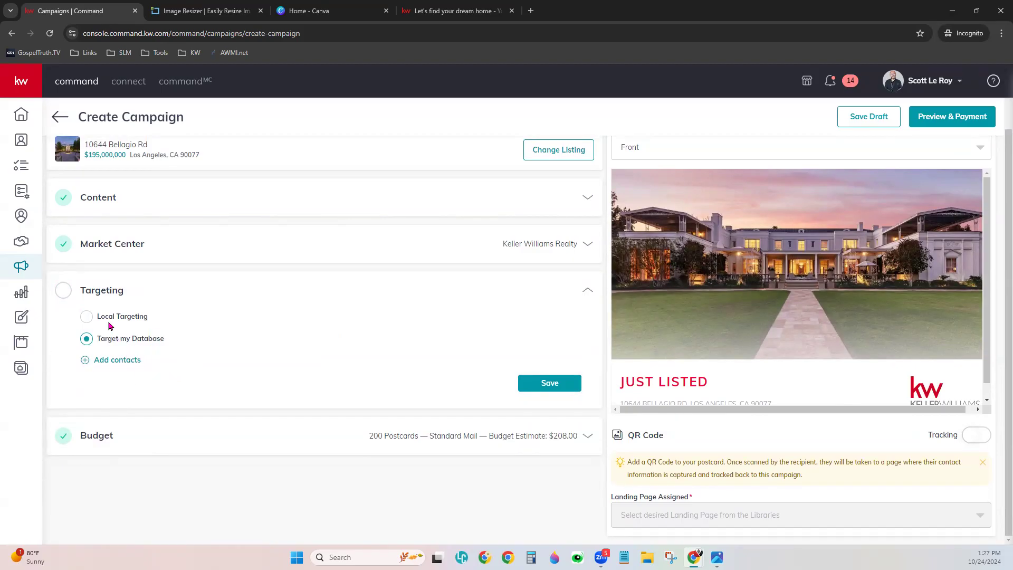
pyautogui.click(87, 317)
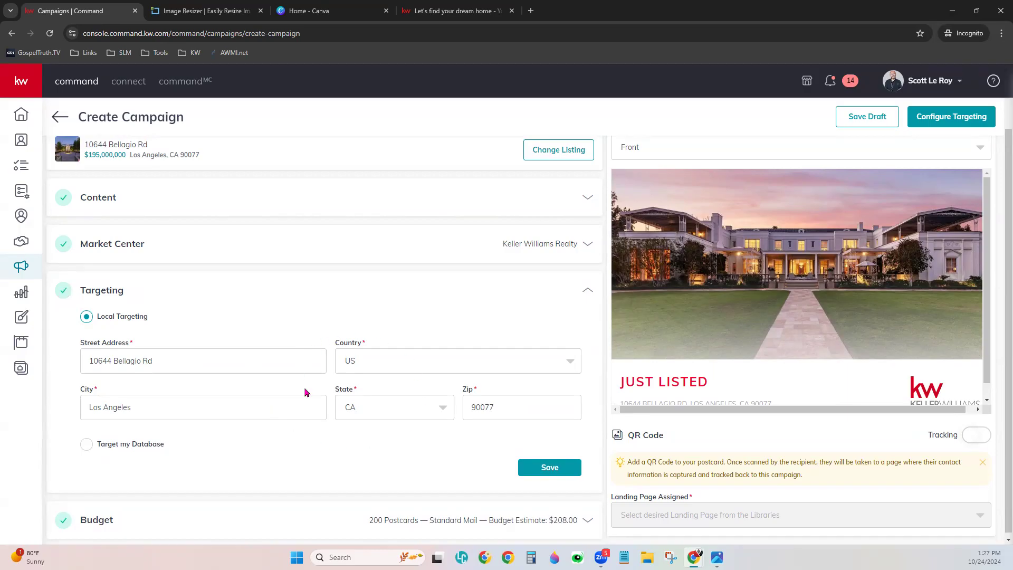
pyautogui.click(551, 468)
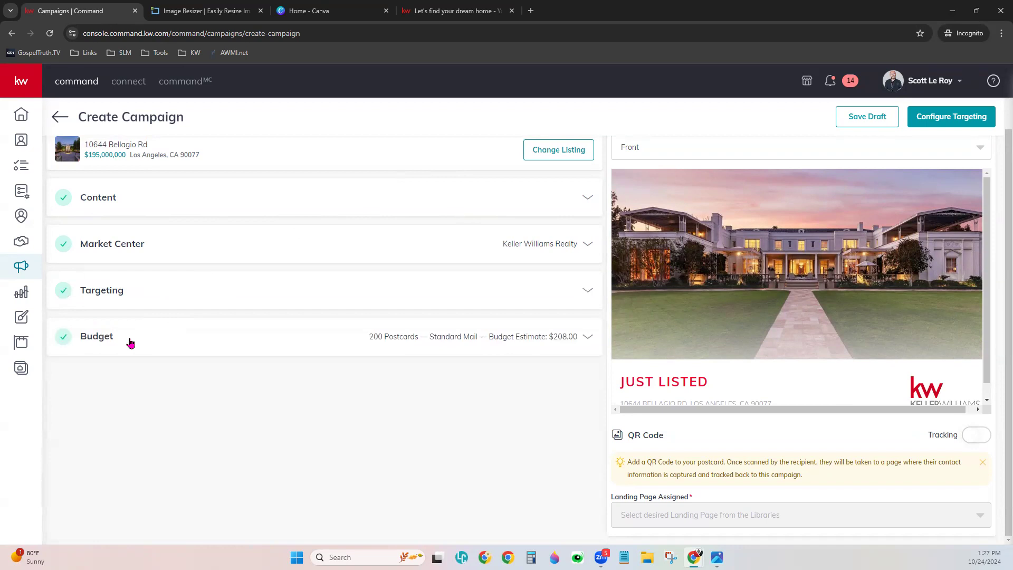
# - Expand the budget and bring the postcard quantity down from 100 to 90
pyautogui.click(130, 343)
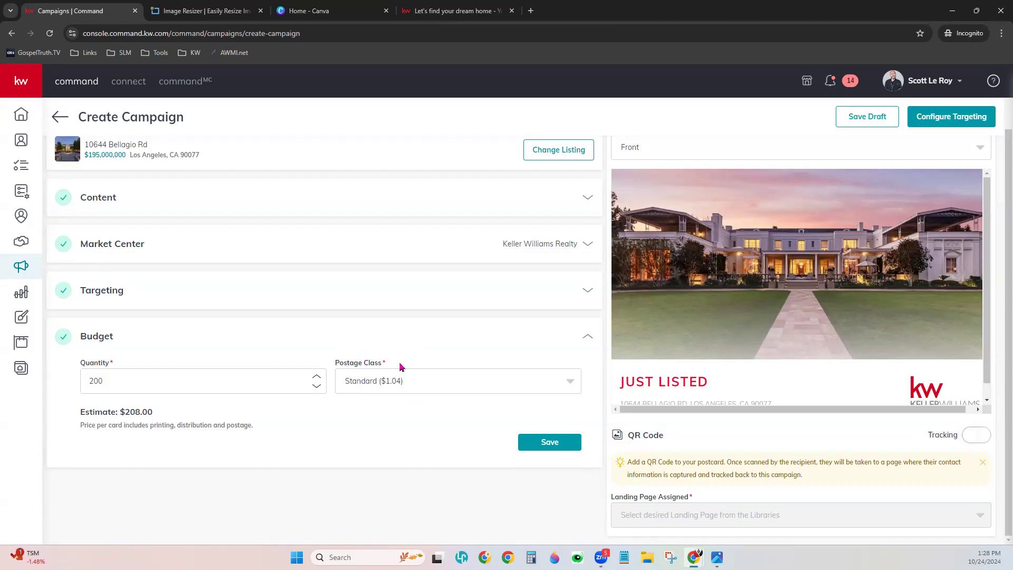
pyautogui.click(402, 389)
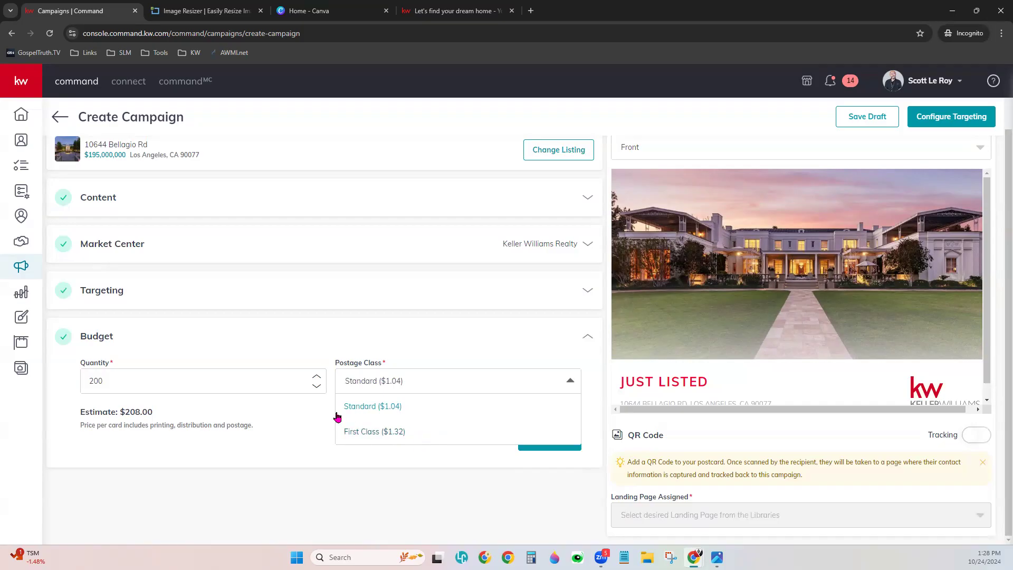
pyautogui.click(226, 414)
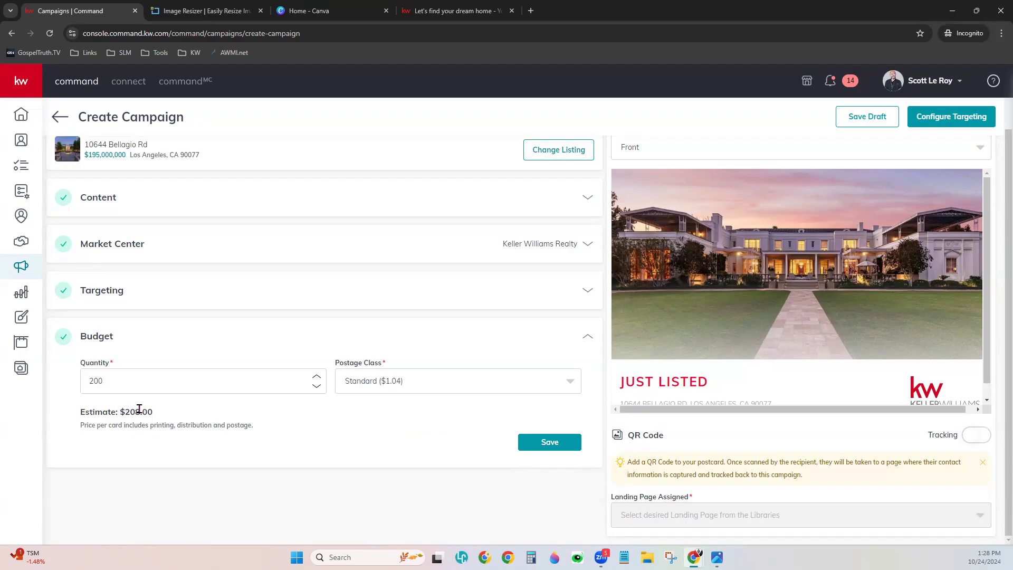
pyautogui.click(316, 386)
pyautogui.click(316, 386)
pyautogui.click(316, 385)
pyautogui.moveTo(156, 382); pyautogui.dragTo(78, 390)
pyautogui.write('100')
pyautogui.moveTo(170, 375); pyautogui.dragTo(79, 380)
pyautogui.write('95')
pyautogui.moveTo(108, 373); pyautogui.dragTo(85, 373)
pyautogui.write('90')
# - Switch postage to First Class ($1.32) and lower the quantity to 70 postcards
pyautogui.click(378, 383)
pyautogui.click(376, 436)
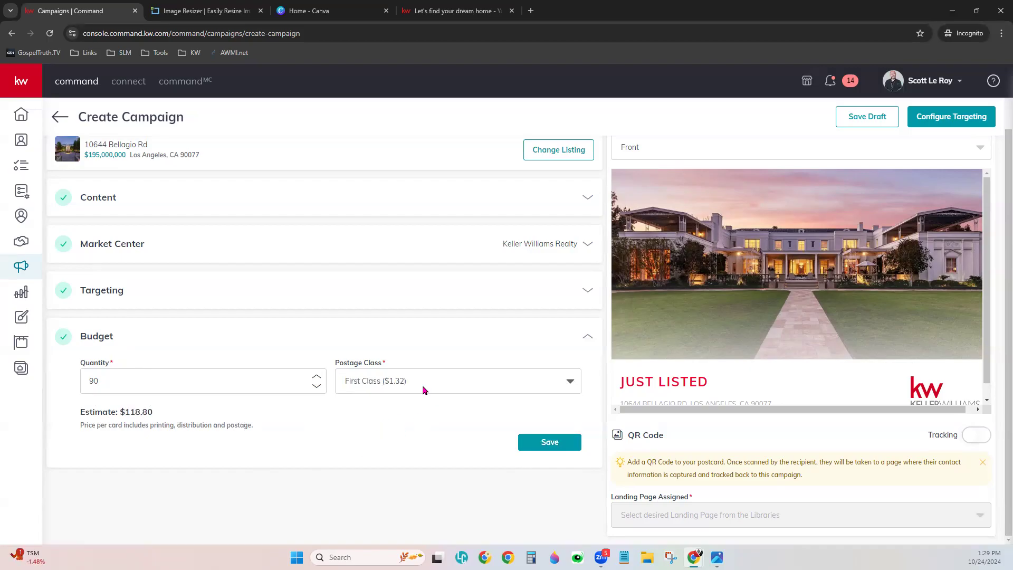
pyautogui.doubleClick(95, 381)
pyautogui.write('85')
pyautogui.moveTo(185, 378); pyautogui.dragTo(73, 381)
pyautogui.write('75')
pyautogui.moveTo(95, 381); pyautogui.dragTo(67, 386)
pyautogui.write('70')
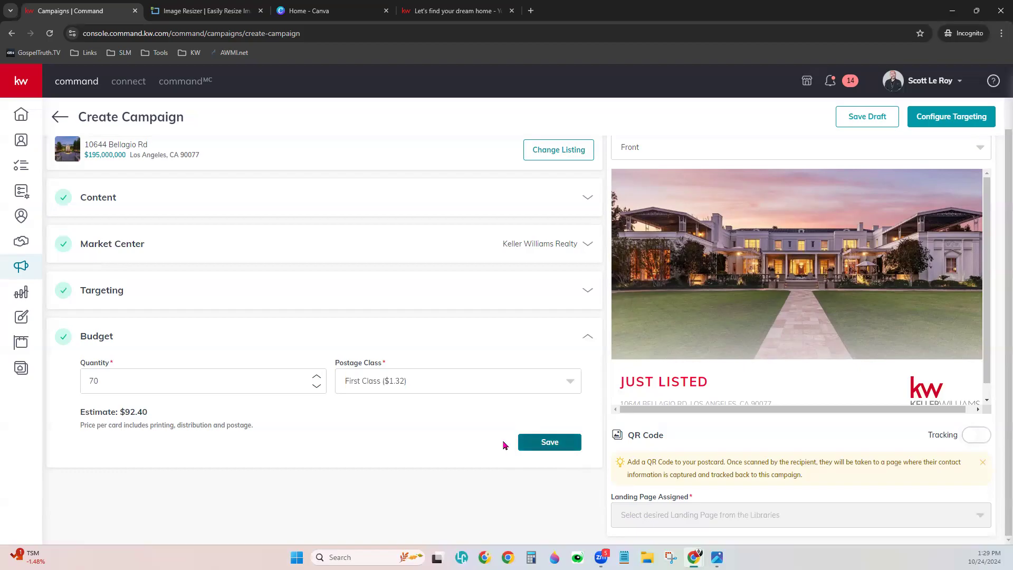
# - Save the 70-postcard First Class budget and switch QR code tracking on
pyautogui.click(550, 444)
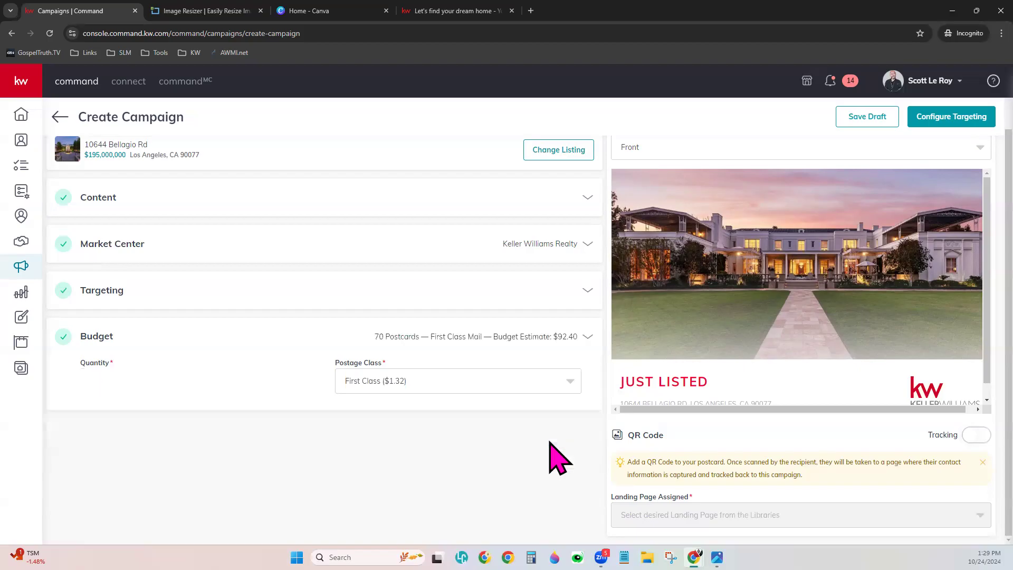
pyautogui.scroll(1, 550, 443)
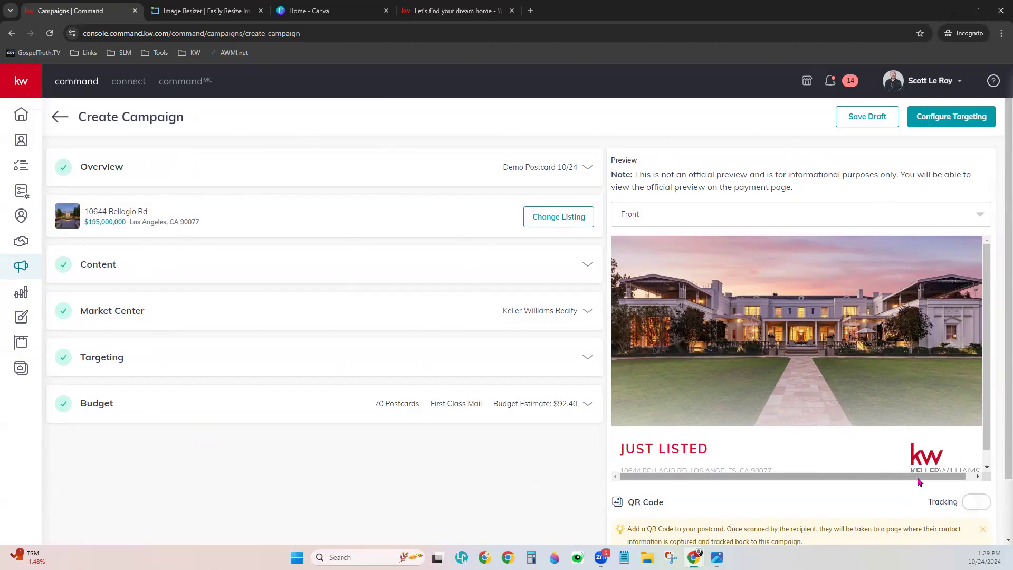
pyautogui.scroll(-1, 918, 480)
pyautogui.scroll(-1, 918, 482)
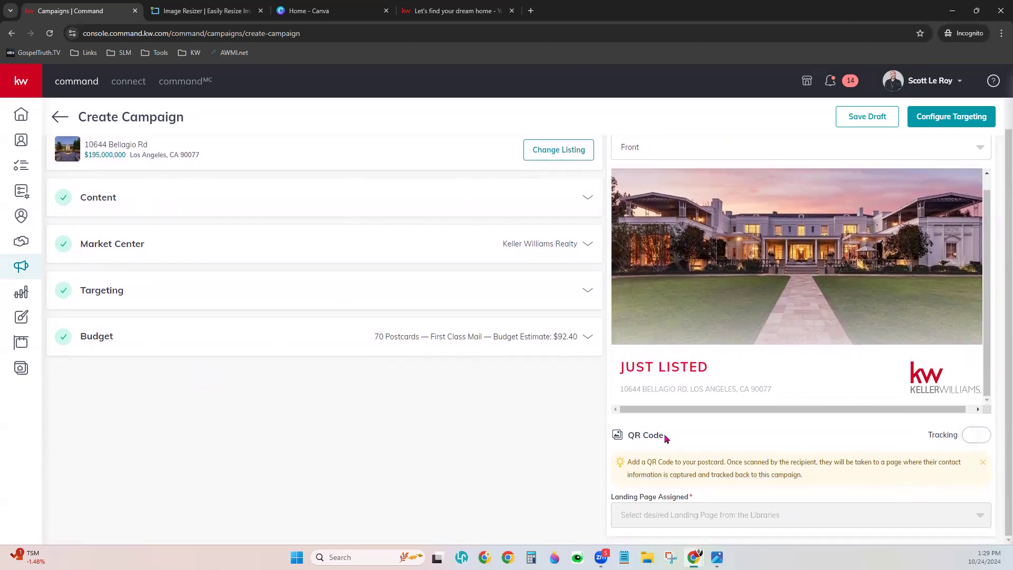
pyautogui.click(985, 435)
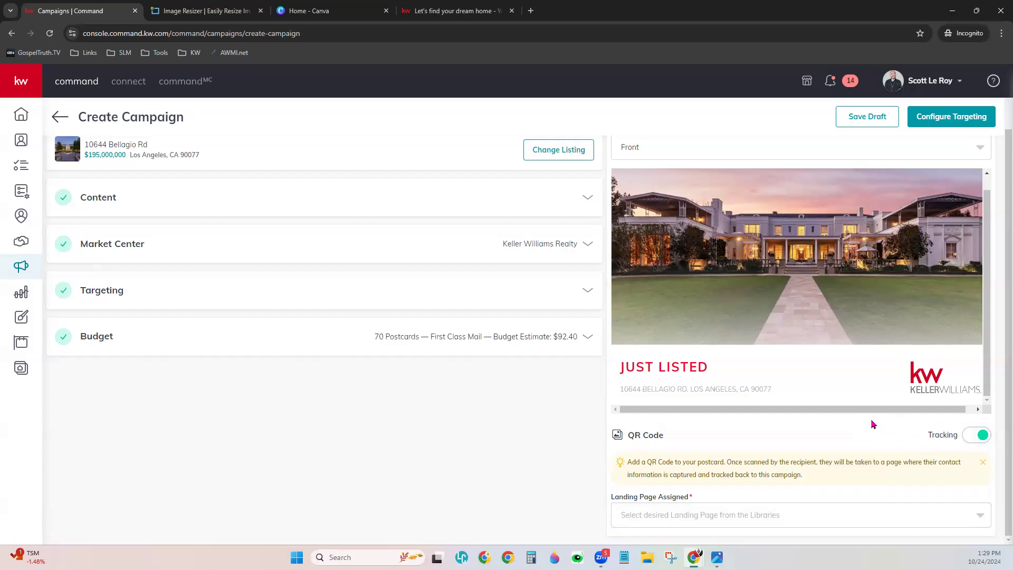
pyautogui.scroll(1, 871, 424)
pyautogui.click(672, 202)
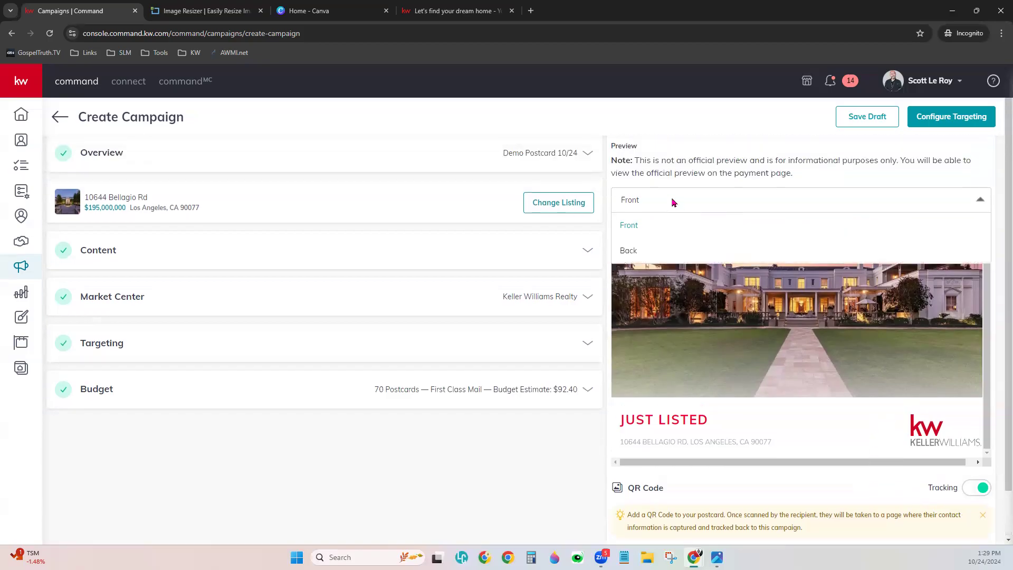
# - Preview the postcard back showing the description, $195,000,000 price and agent details
pyautogui.click(645, 251)
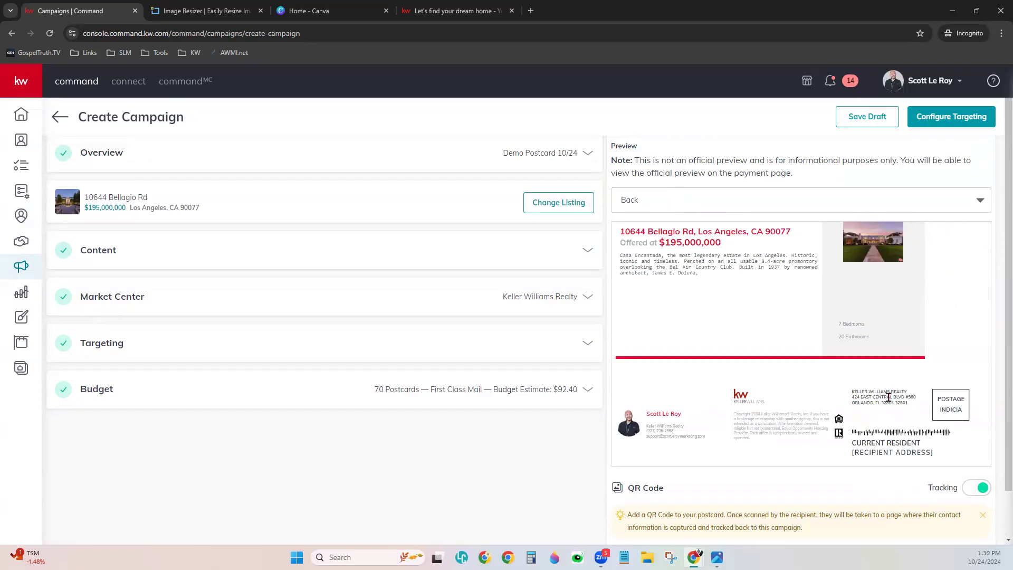
pyautogui.scroll(-1, 874, 498)
pyautogui.scroll(-1, 874, 500)
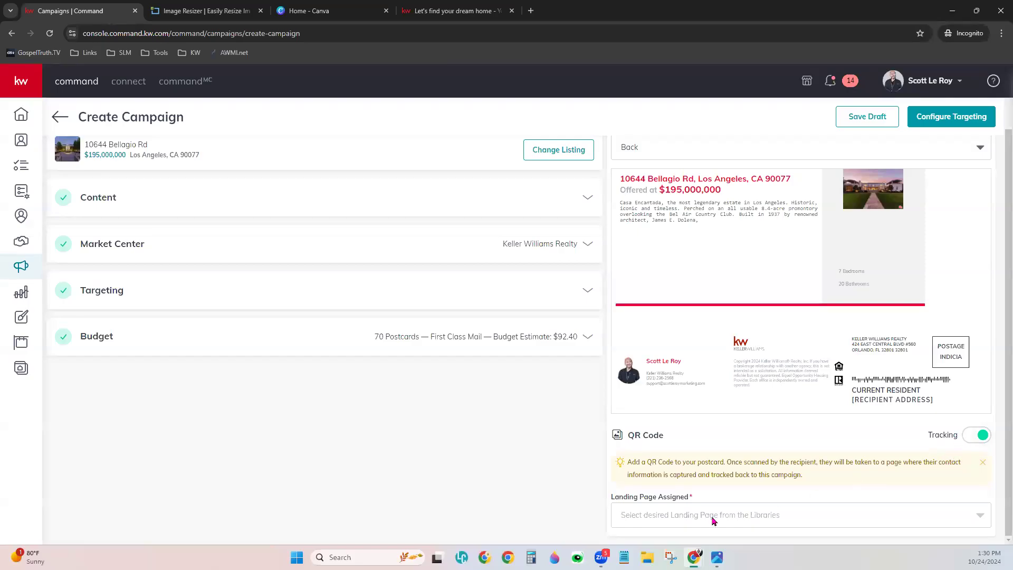
# - Assign the Agent App Link landing page so the QR code appears on the postcard back
pyautogui.click(635, 521)
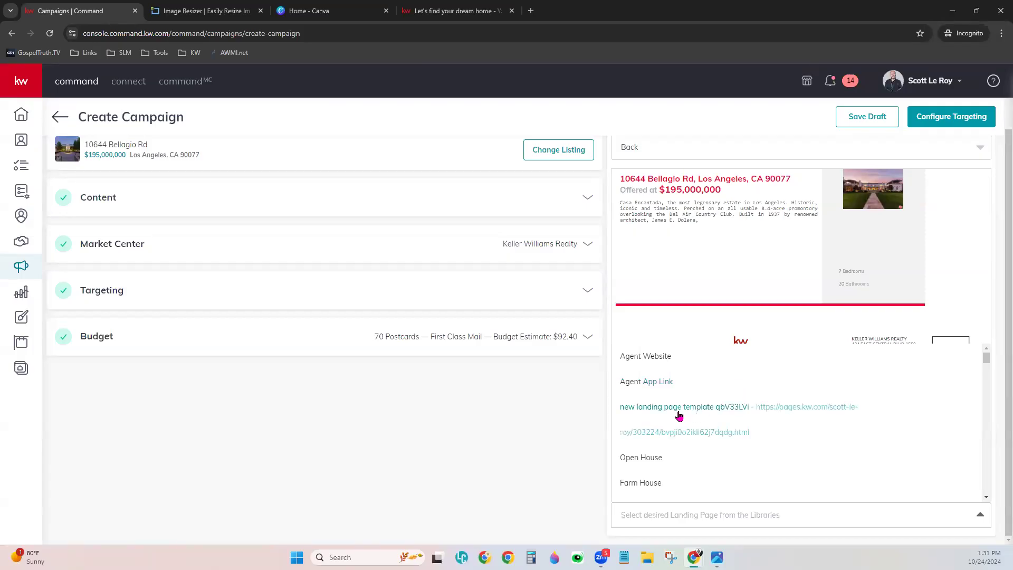
pyautogui.scroll(-3, 718, 458)
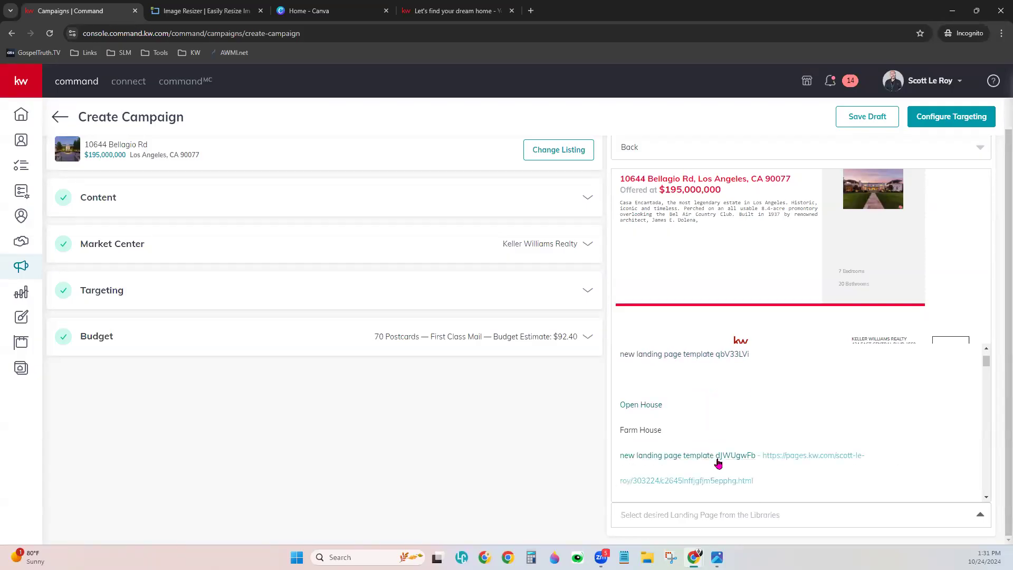
pyautogui.scroll(-3, 706, 468)
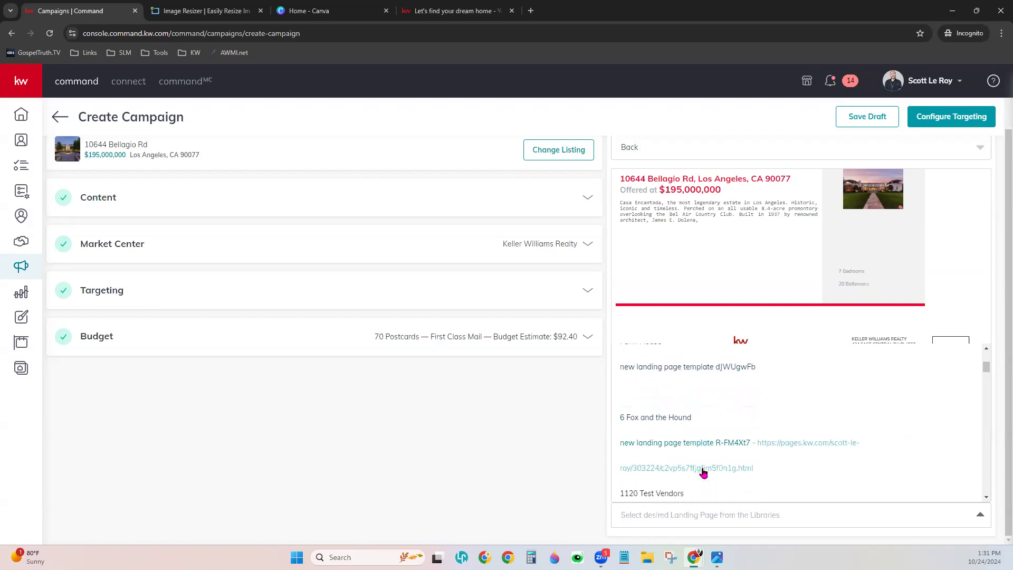
pyautogui.scroll(2, 703, 472)
pyautogui.scroll(3, 703, 473)
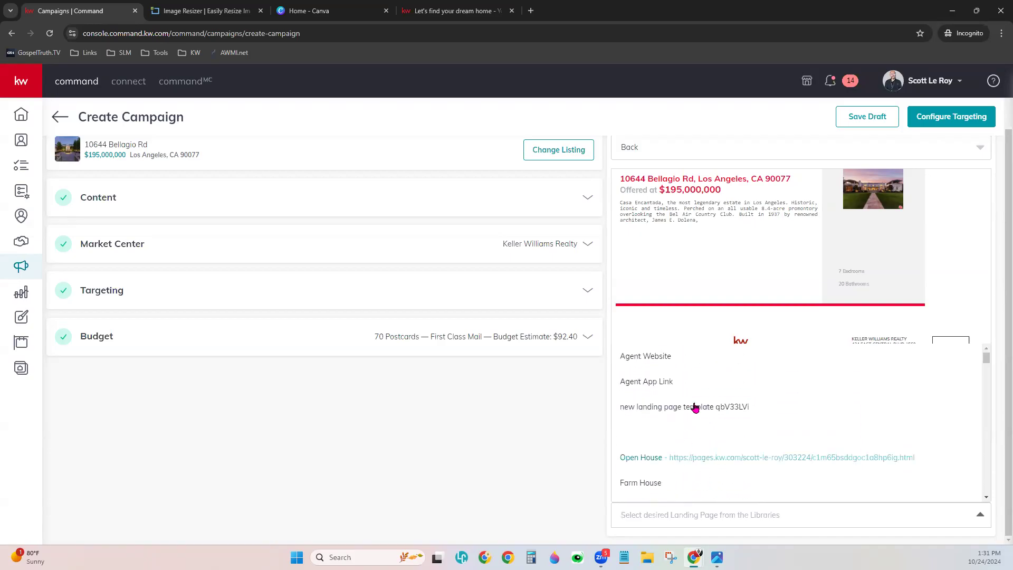
pyautogui.click(654, 389)
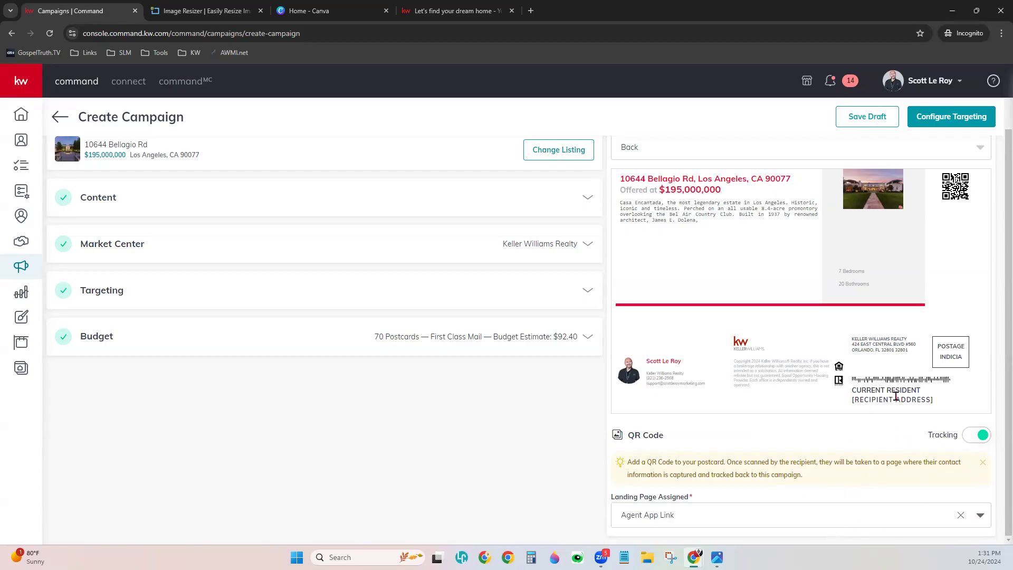
pyautogui.scroll(1, 895, 396)
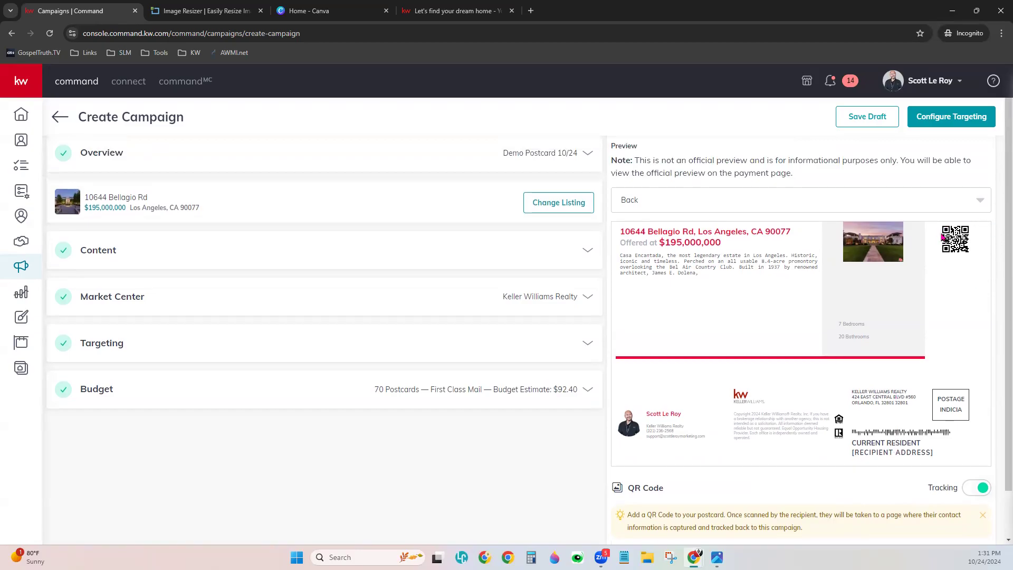
pyautogui.scroll(1, 953, 289)
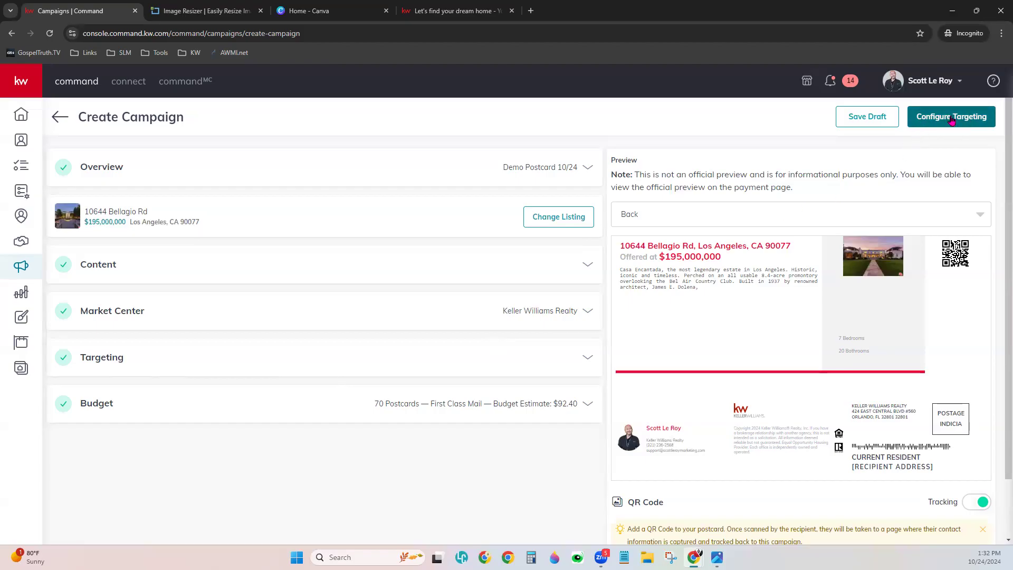
# - Submit the campaign for creation, accepting the low-resolution image and confirming with Yes
pyautogui.click(973, 117)
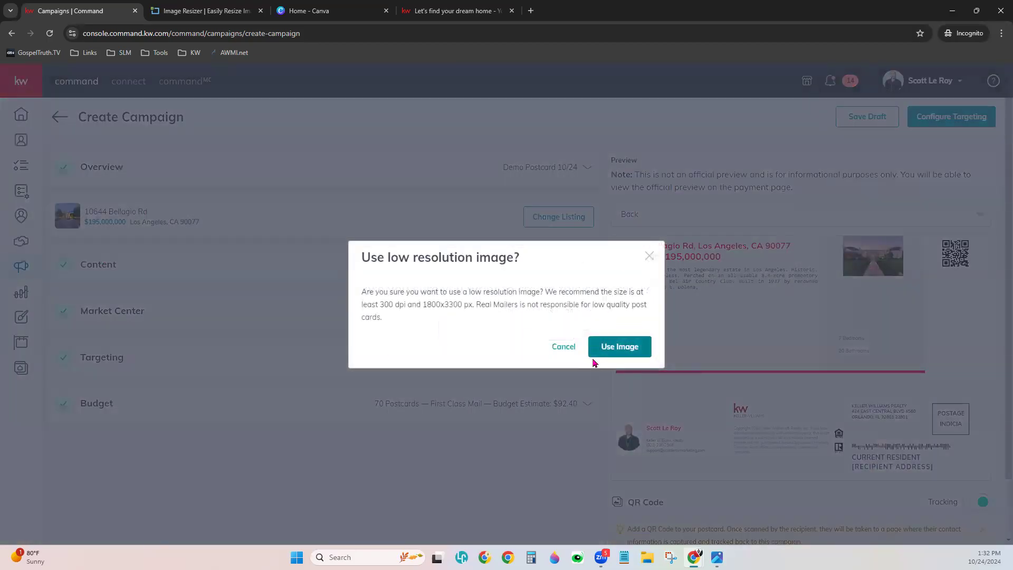
pyautogui.click(632, 346)
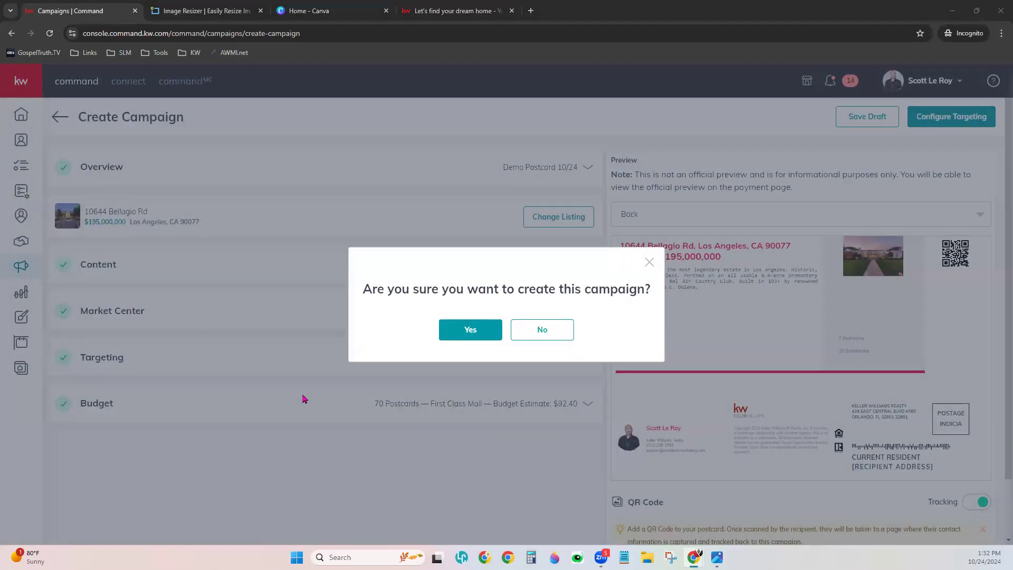
pyautogui.click(479, 332)
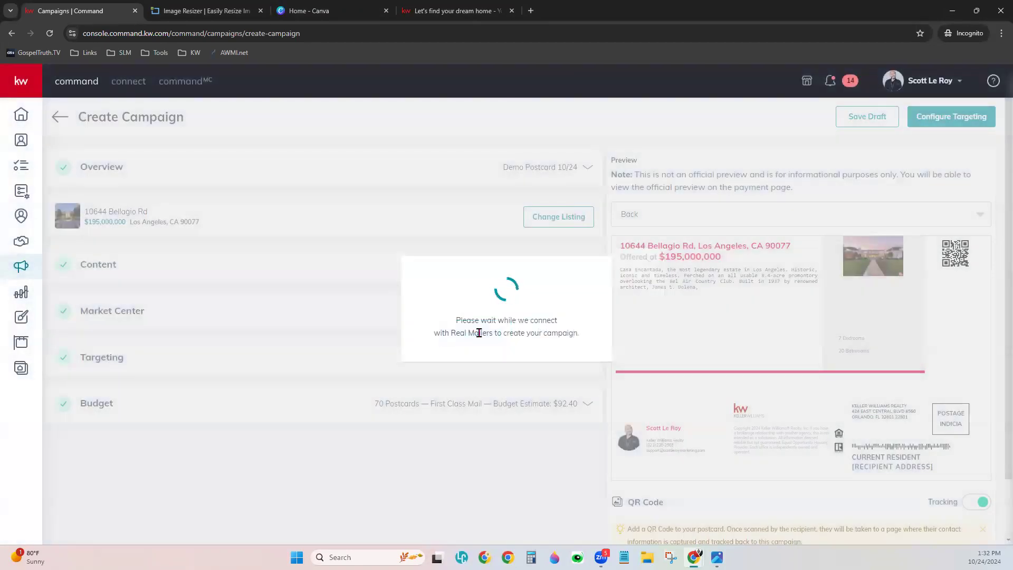
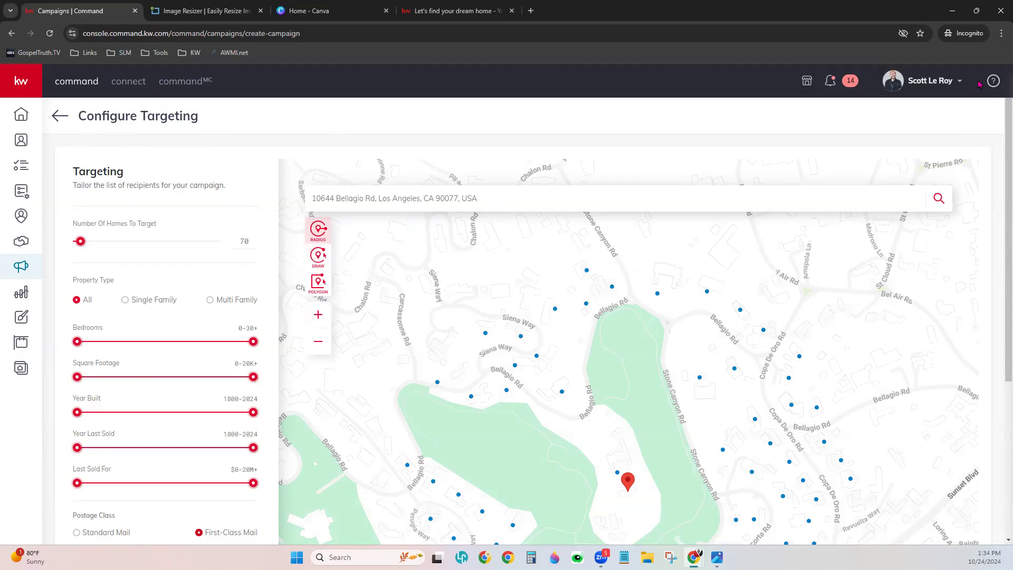
# - Zoom the browser page out to 90%
pyautogui.hotkey('alt', 'f')
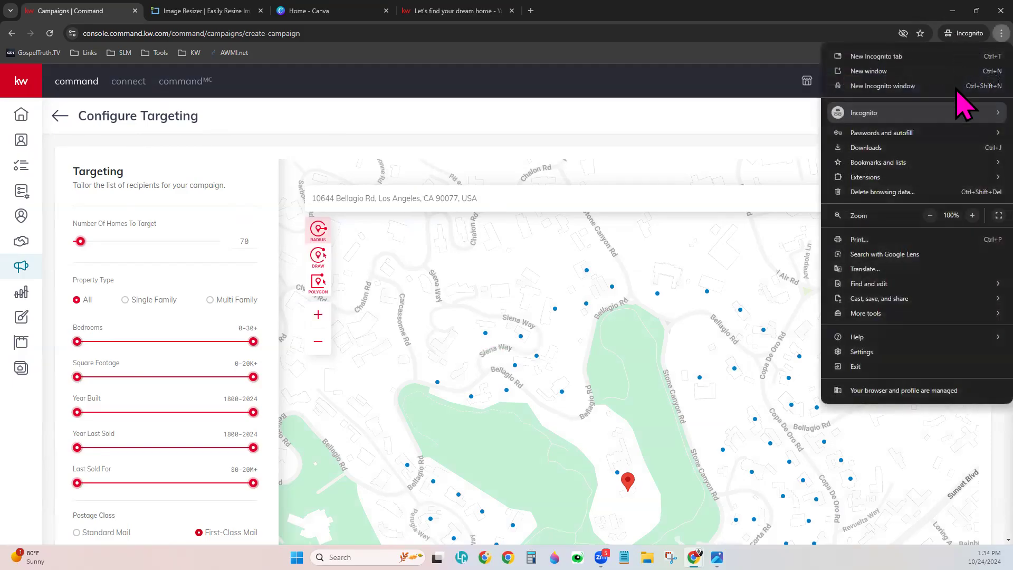
pyautogui.click(930, 216)
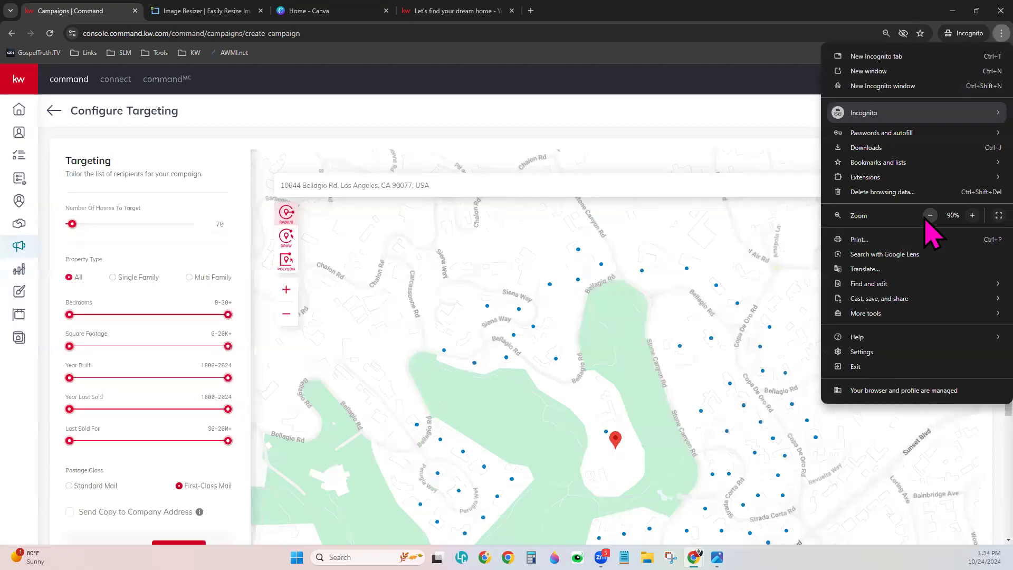
pyautogui.click(746, 113)
# - Pan and zoom the map to centre the 70 targeted homes around the listing
pyautogui.scroll(-1, 773, 157)
pyautogui.scroll(1, 771, 158)
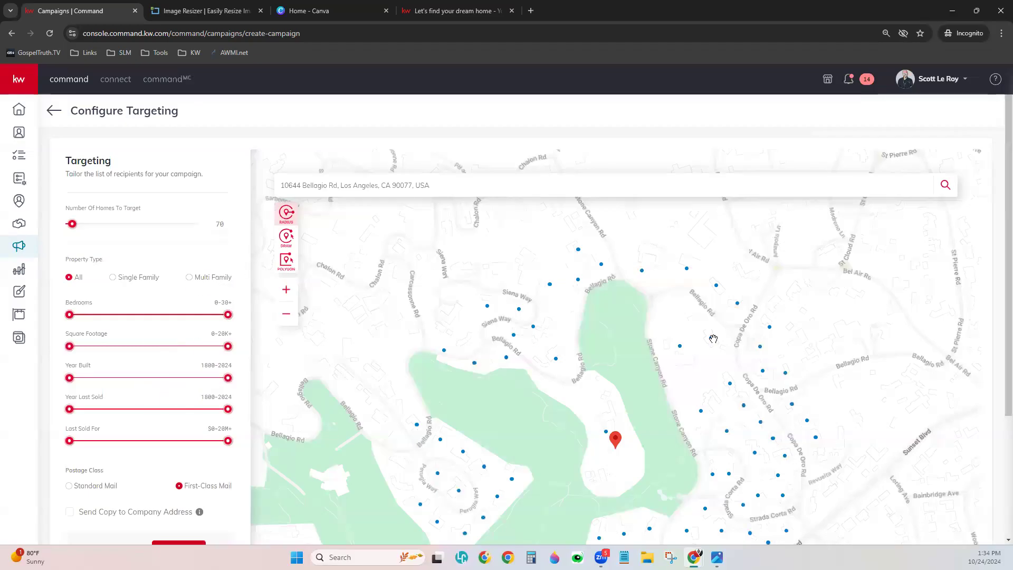
pyautogui.scroll(-3, 769, 353)
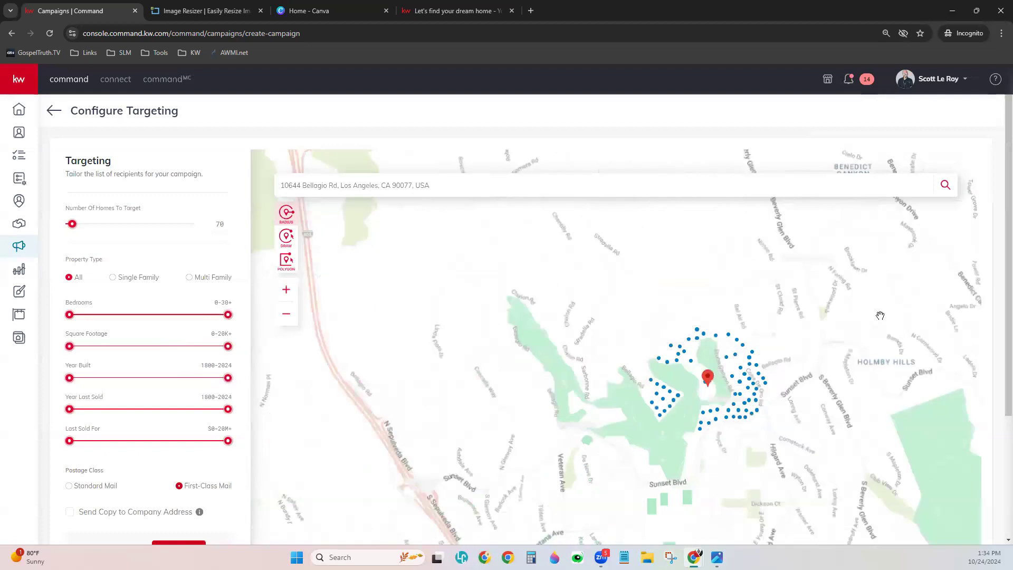
pyautogui.scroll(2, 838, 338)
pyautogui.moveTo(740, 423); pyautogui.dragTo(744, 331)
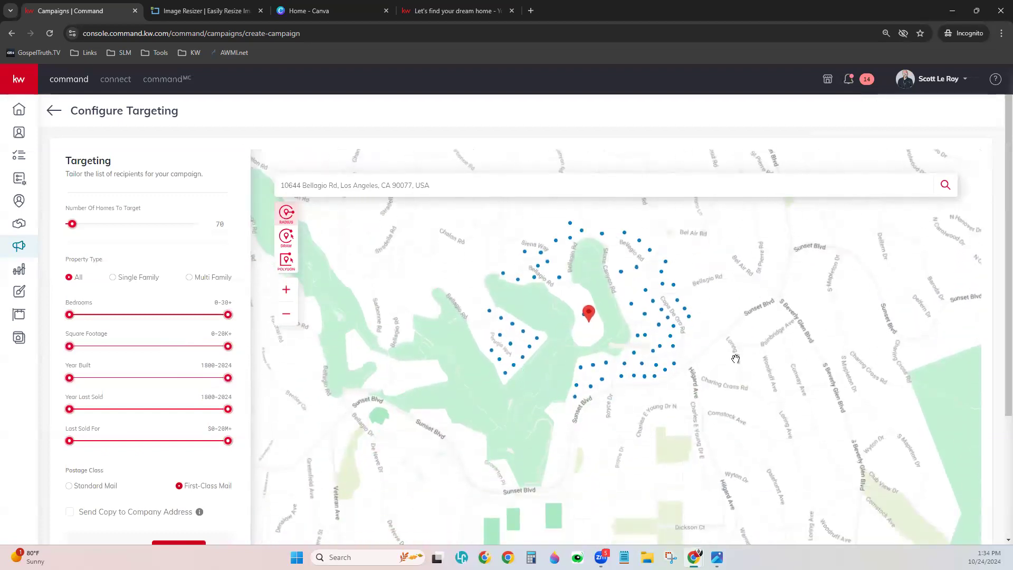
pyautogui.scroll(2, 735, 355)
pyautogui.moveTo(714, 380); pyautogui.dragTo(841, 490)
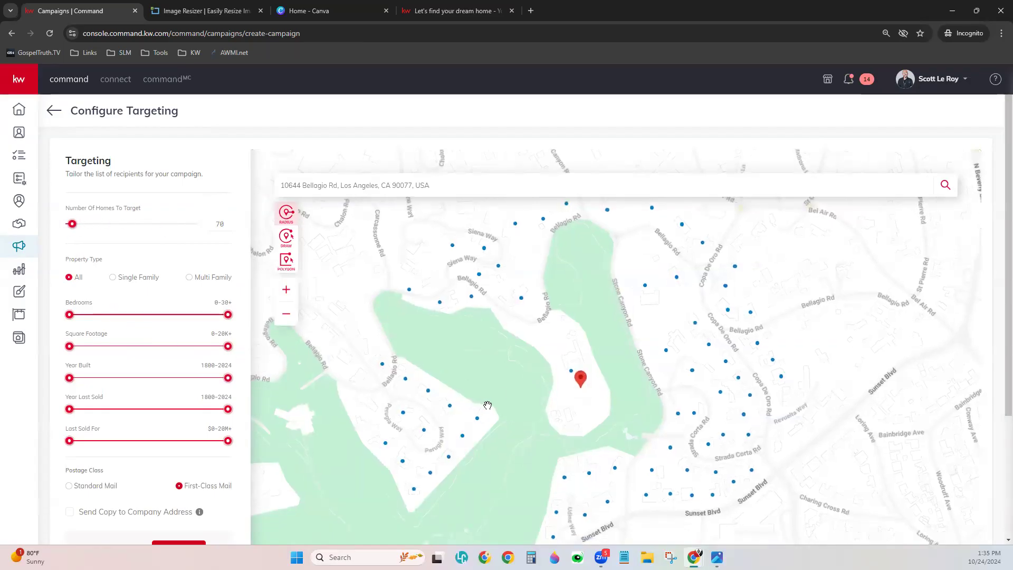
pyautogui.scroll(-3, 493, 398)
pyautogui.moveTo(445, 351); pyautogui.dragTo(444, 311)
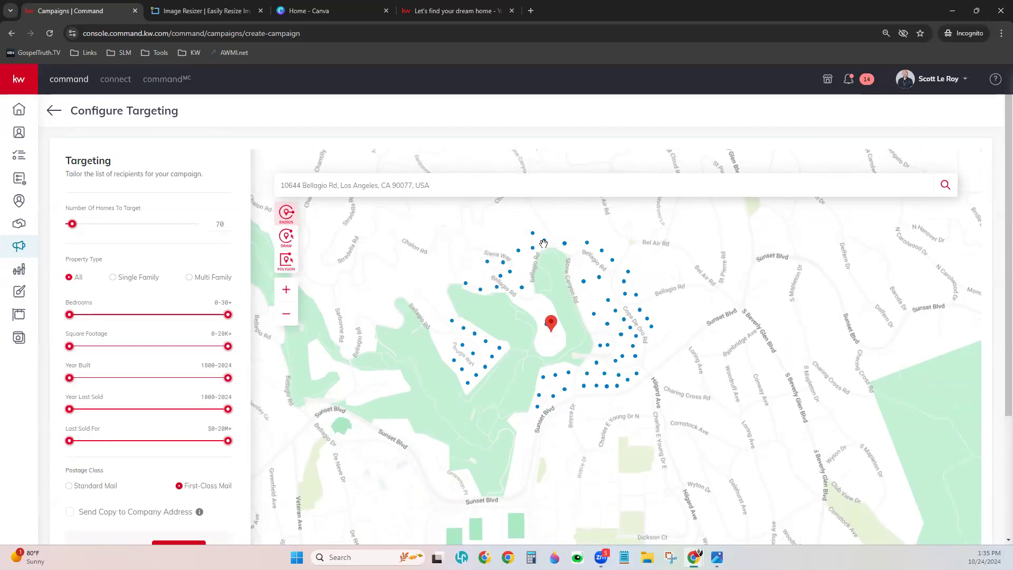
pyautogui.moveTo(565, 249)
pyautogui.click(112, 278)
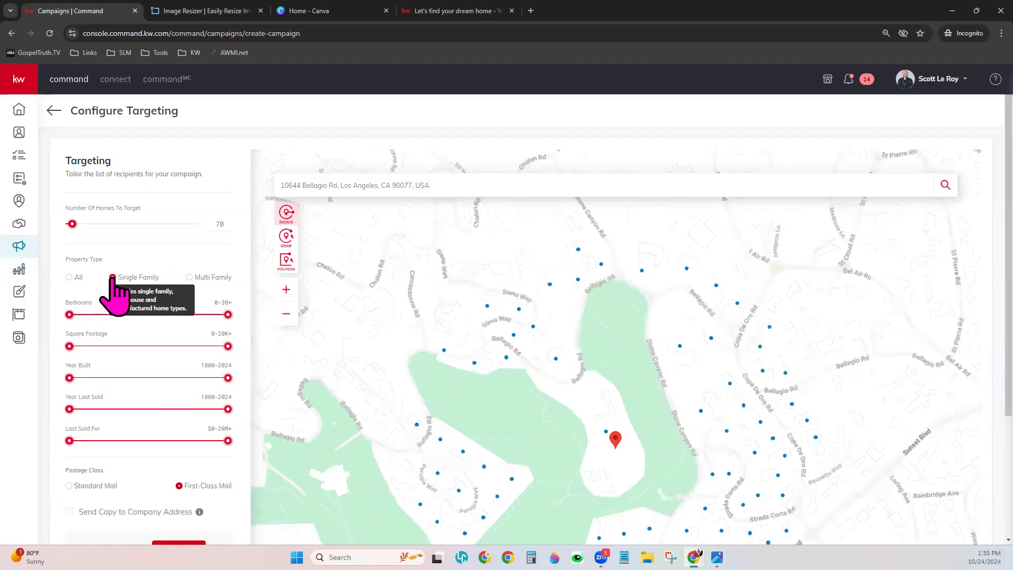
pyautogui.moveTo(611, 378); pyautogui.dragTo(613, 329)
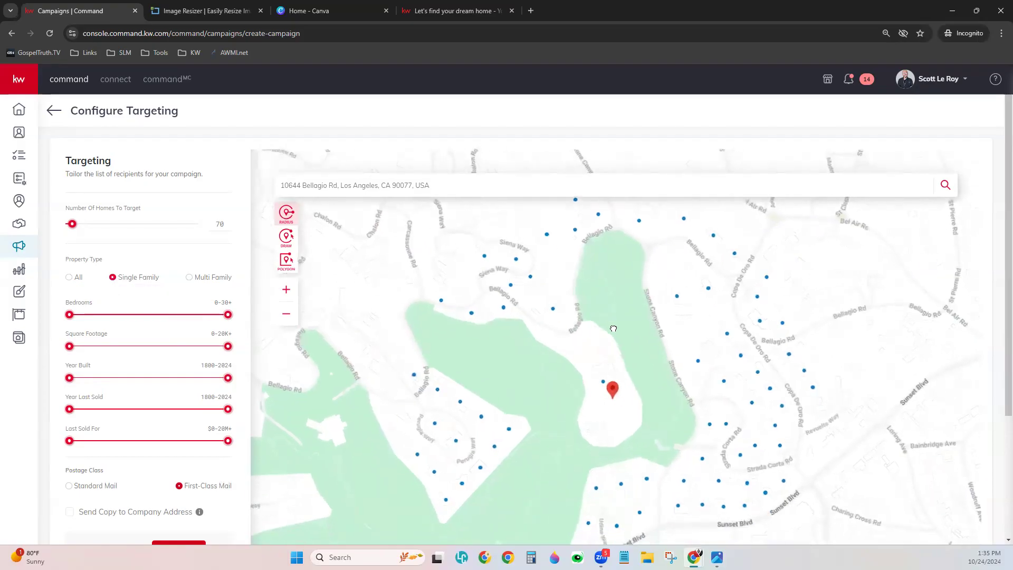
pyautogui.click(189, 278)
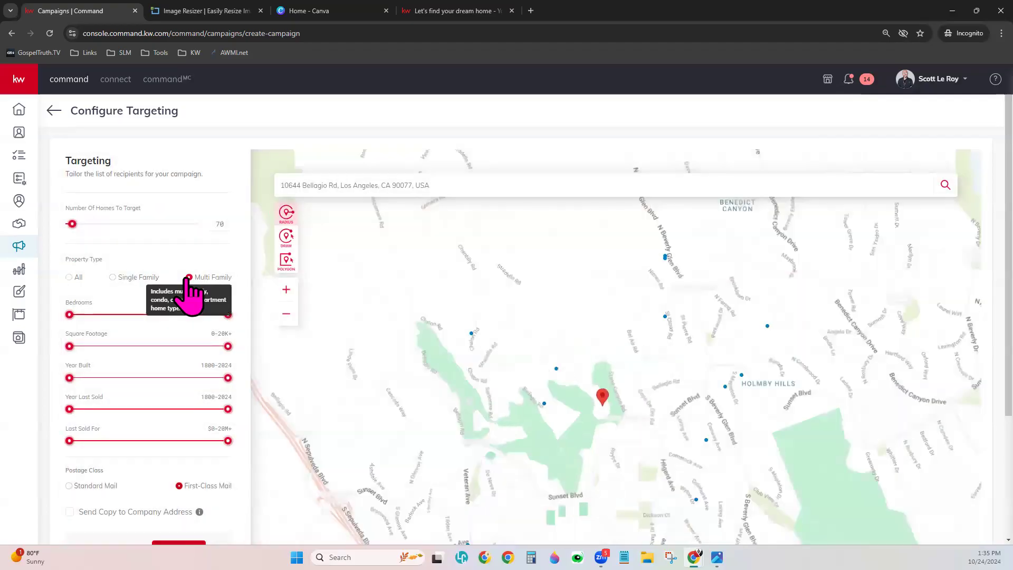
pyautogui.moveTo(669, 439); pyautogui.dragTo(643, 339)
pyautogui.click(470, 446)
pyautogui.moveTo(532, 272)
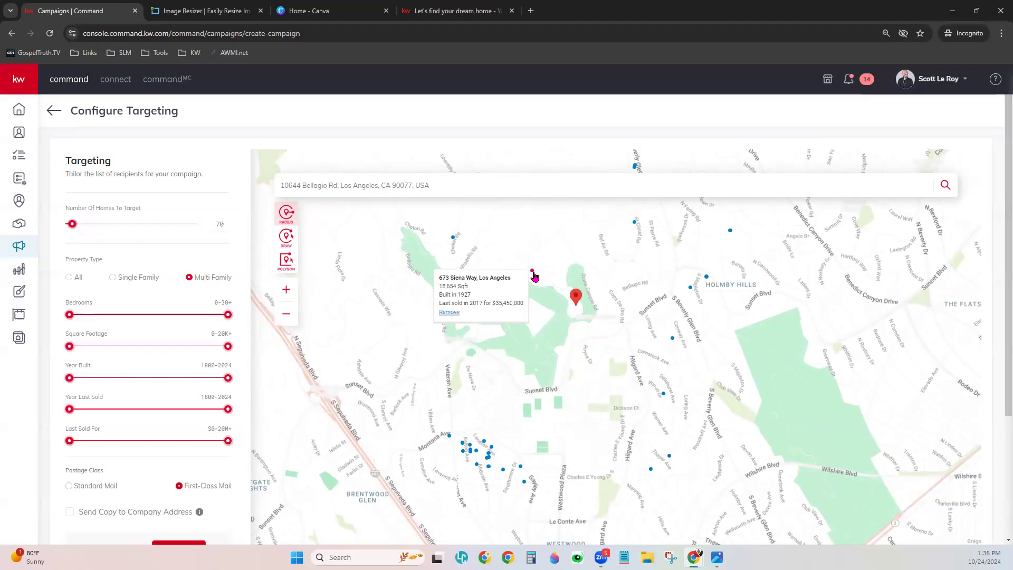
pyautogui.moveTo(521, 305)
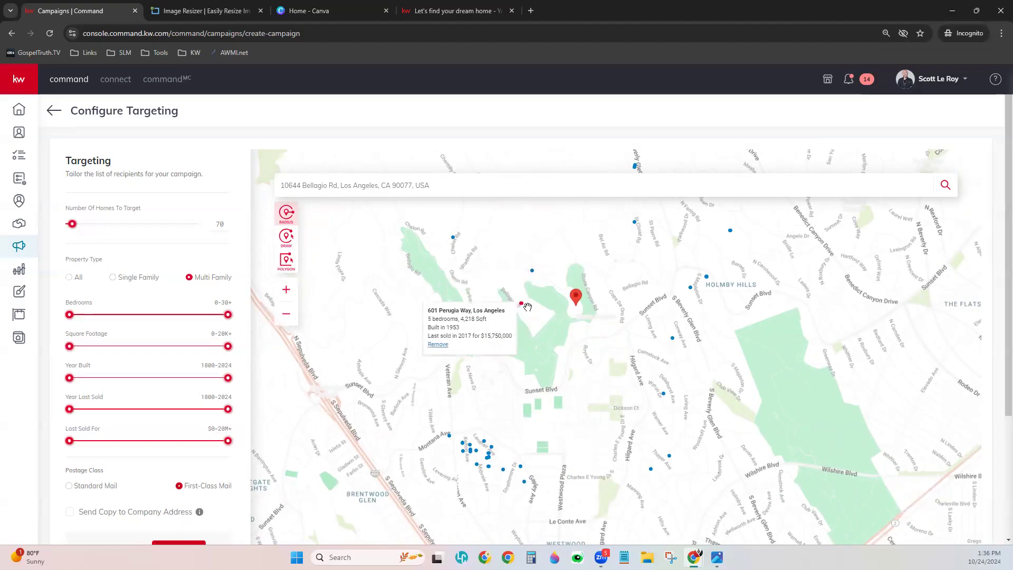
pyautogui.moveTo(674, 341)
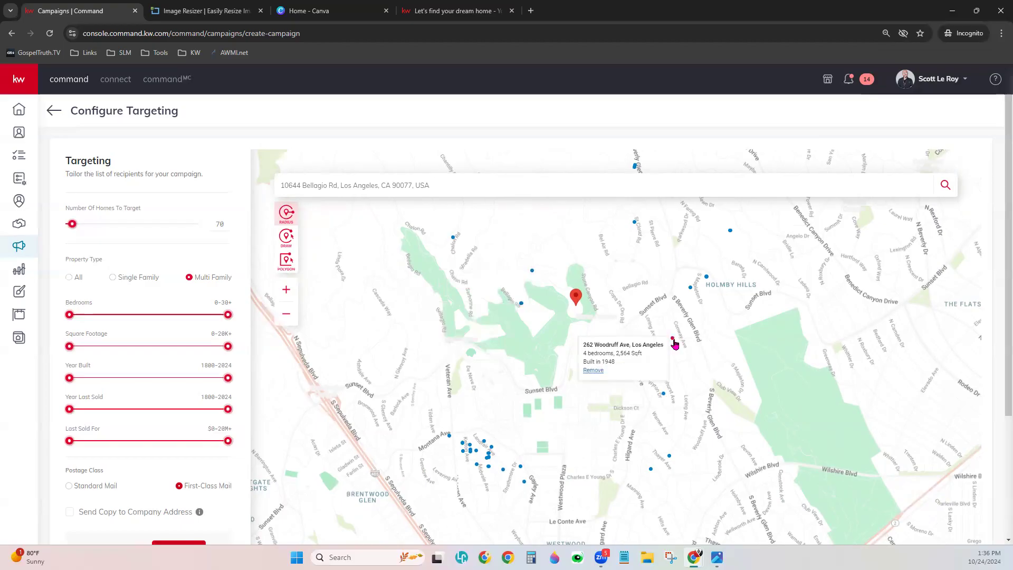
pyautogui.moveTo(690, 290)
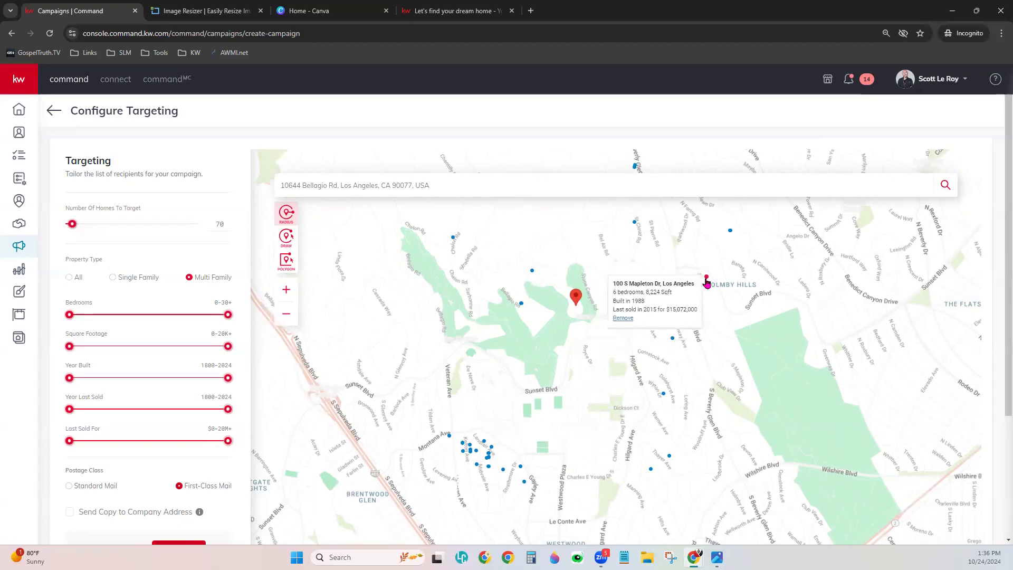
pyautogui.moveTo(731, 234)
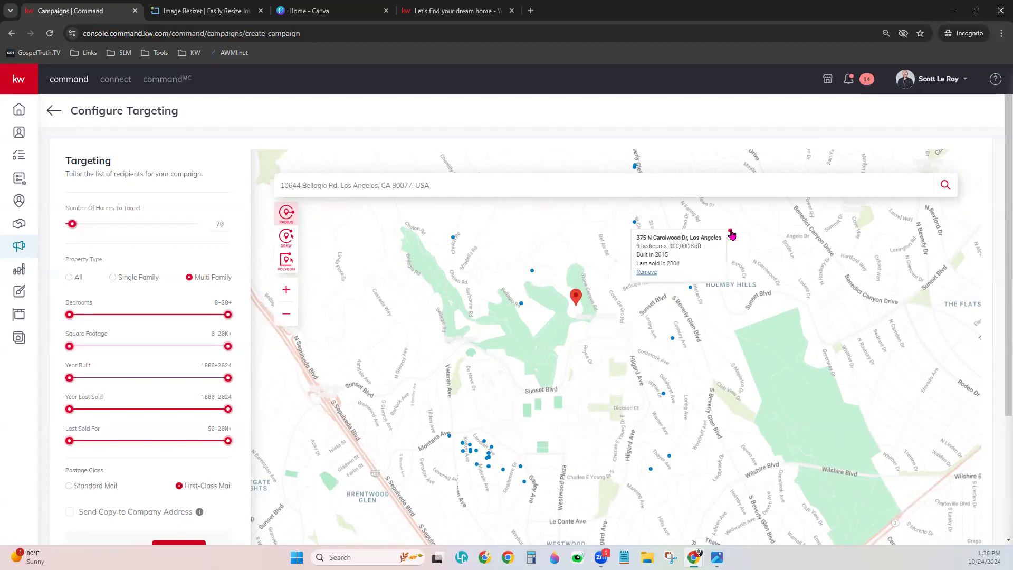
pyautogui.moveTo(632, 226)
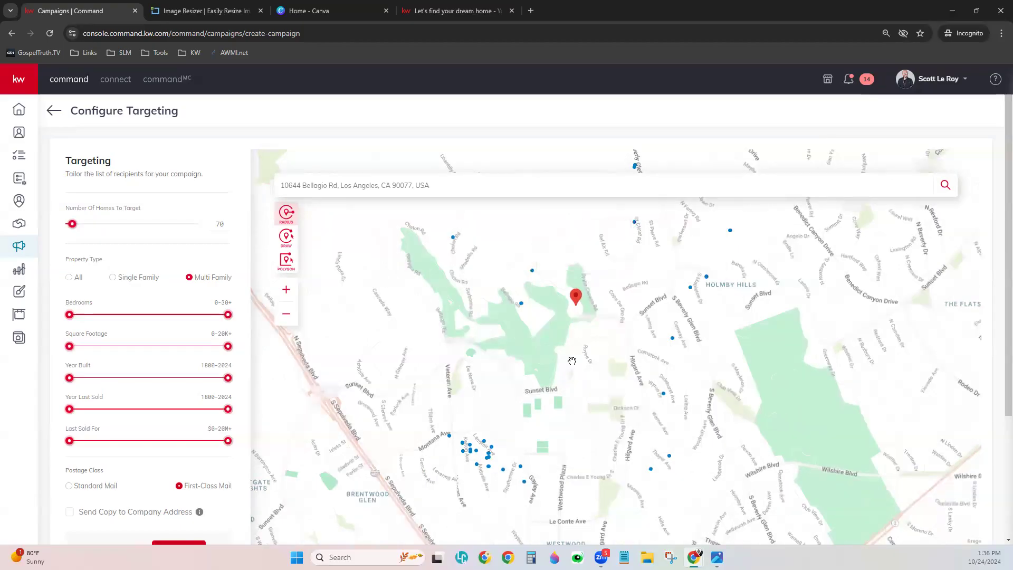
pyautogui.moveTo(490, 461)
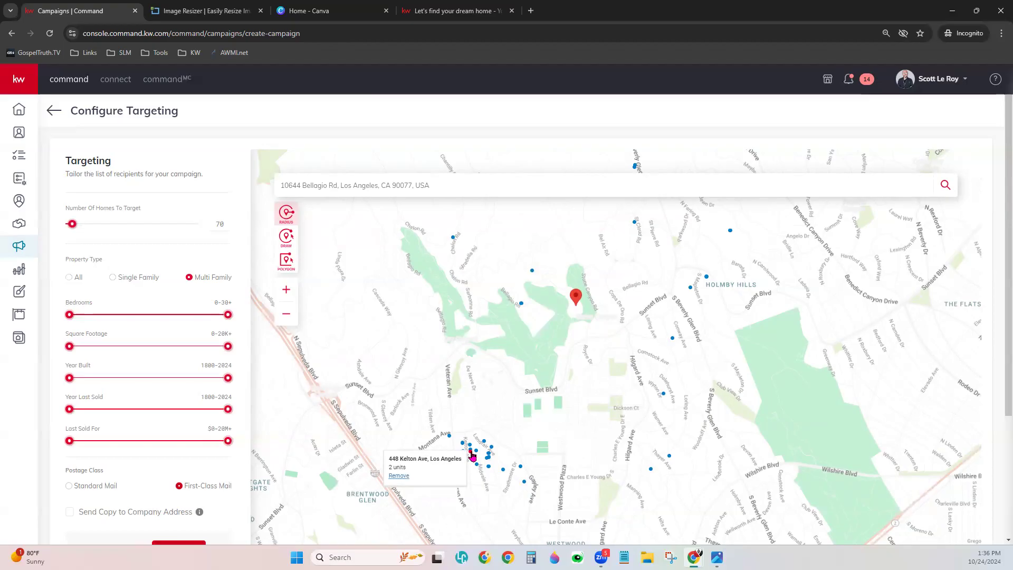
pyautogui.click(449, 437)
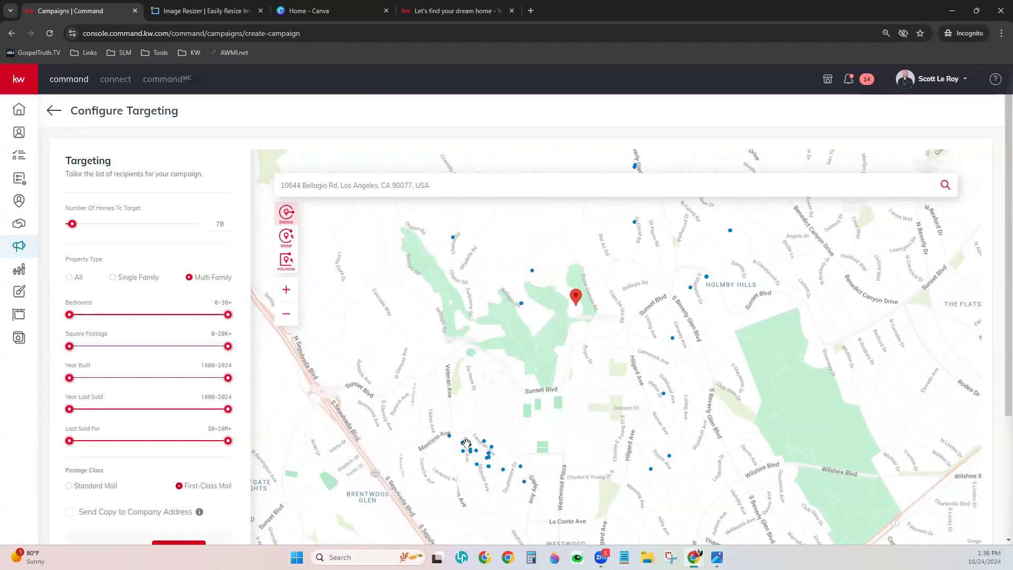
pyautogui.click(470, 446)
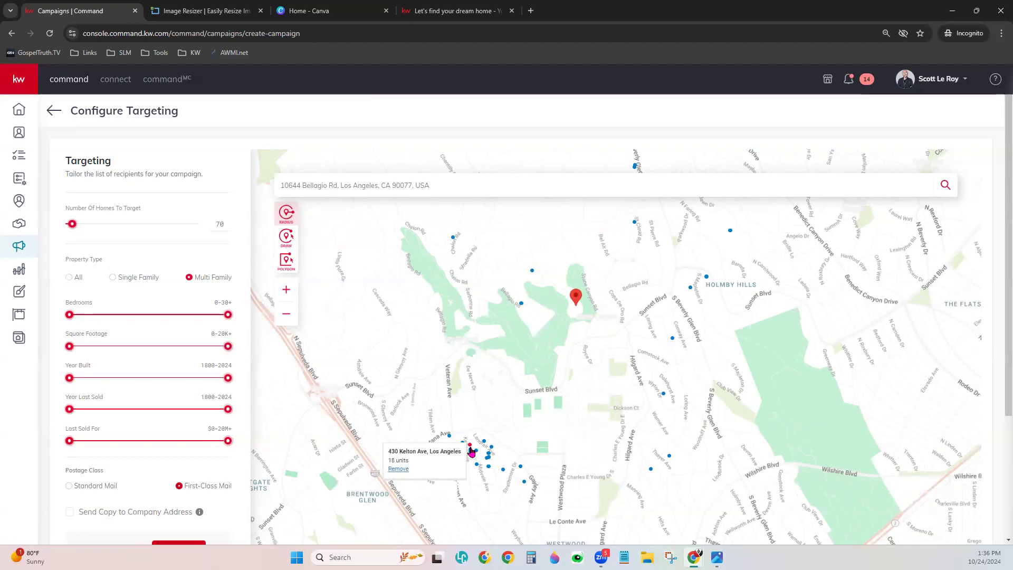
pyautogui.moveTo(454, 239)
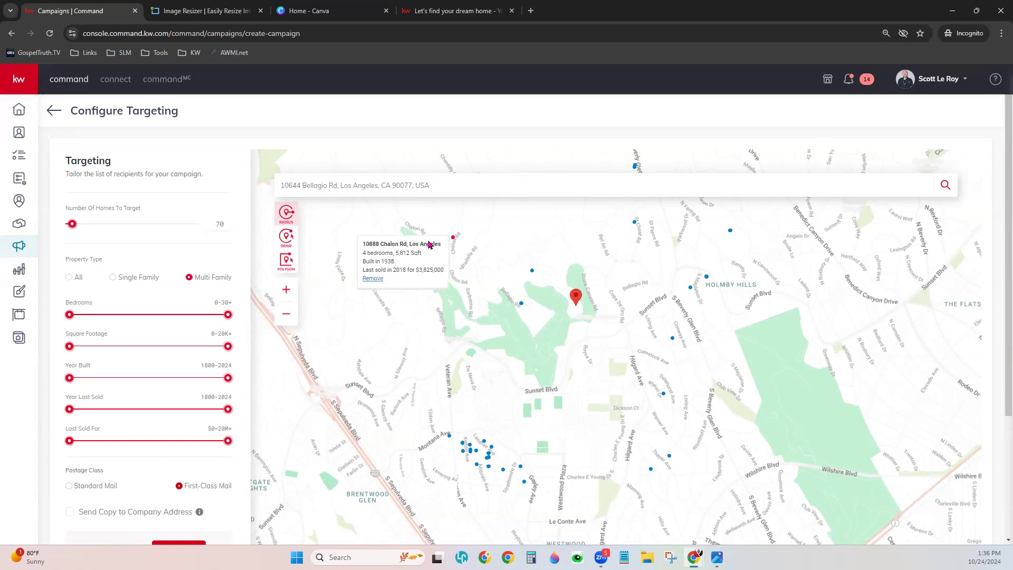
pyautogui.click(371, 281)
pyautogui.click(372, 279)
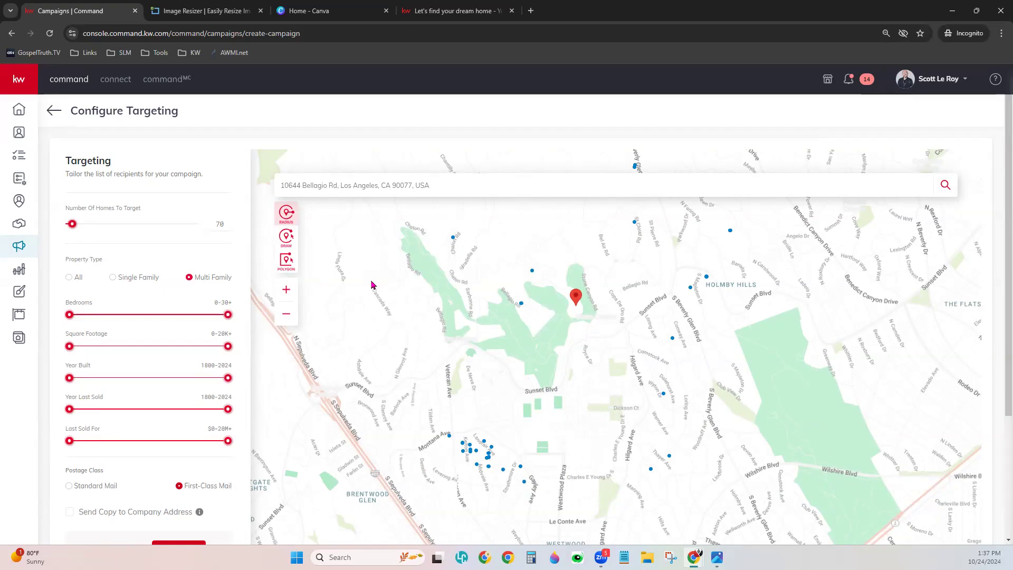
# - Zoom out and draw a freehand boundary spanning Brentwood to Westwood, giving 4527 homes
pyautogui.moveTo(575, 408); pyautogui.dragTo(580, 335)
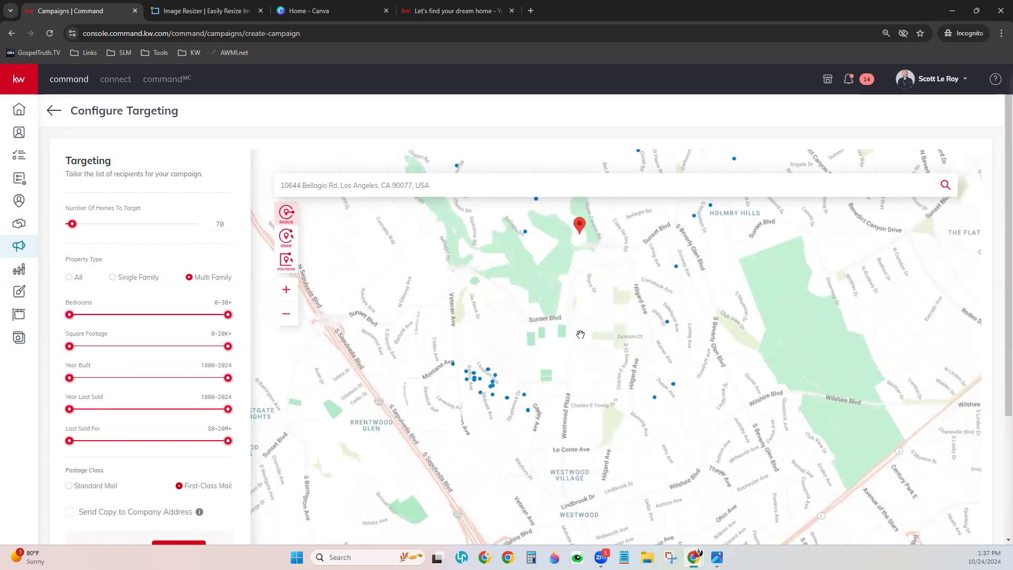
pyautogui.scroll(-1, 580, 335)
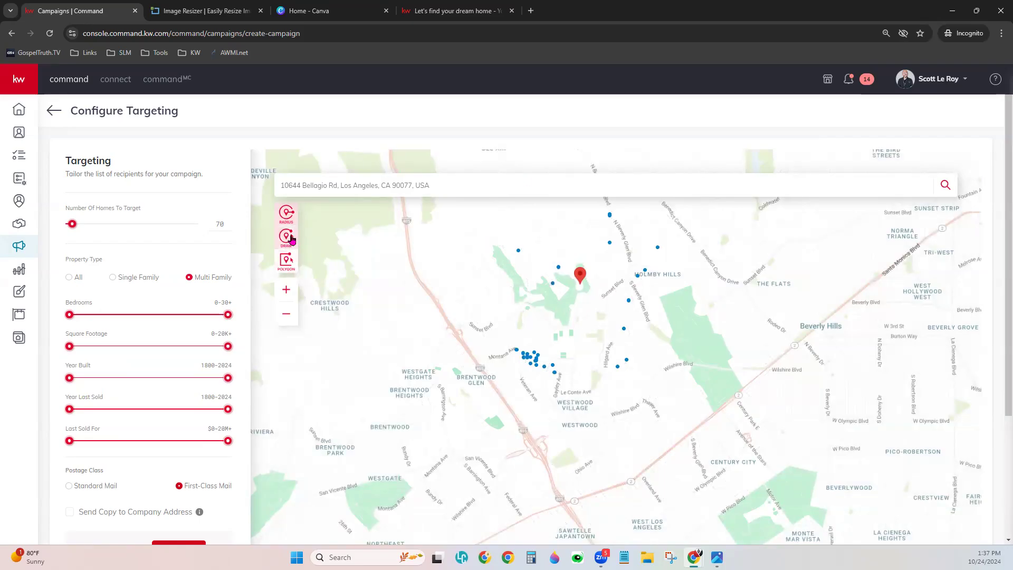
pyautogui.click(291, 244)
pyautogui.moveTo(305, 306)
pyautogui.mouseDown()
pyautogui.moveTo(527, 244)
pyautogui.moveTo(581, 500)
pyautogui.moveTo(480, 544)
pyautogui.moveTo(331, 315)
pyautogui.moveTo(302, 292)
pyautogui.mouseUp()
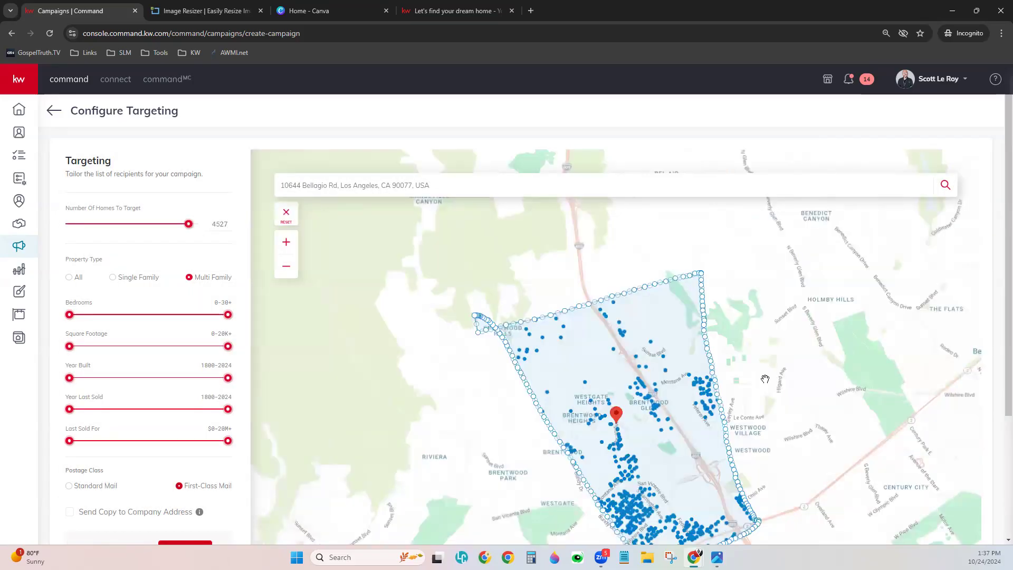
pyautogui.scroll(-2, 765, 379)
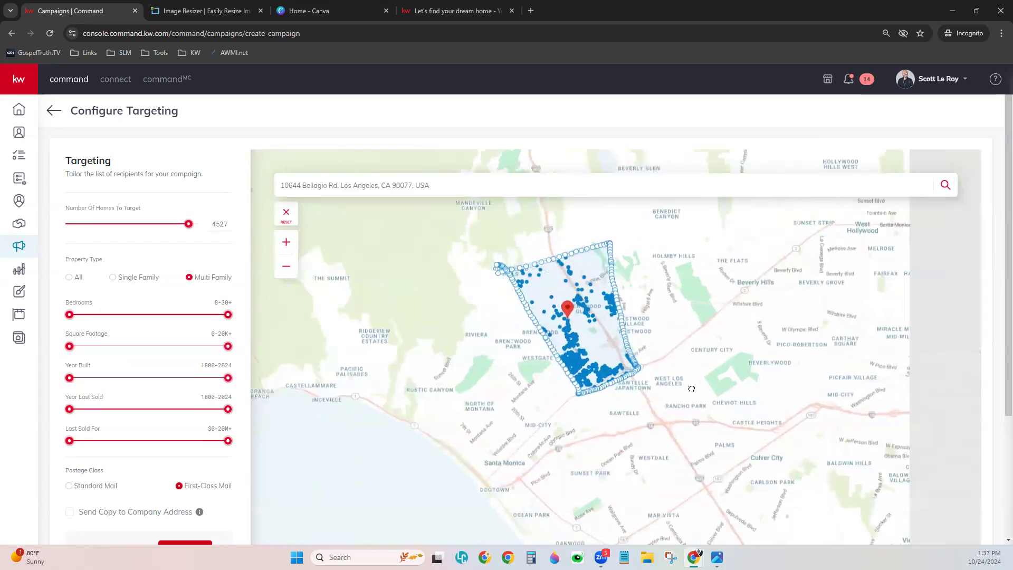
pyautogui.scroll(3, 649, 332)
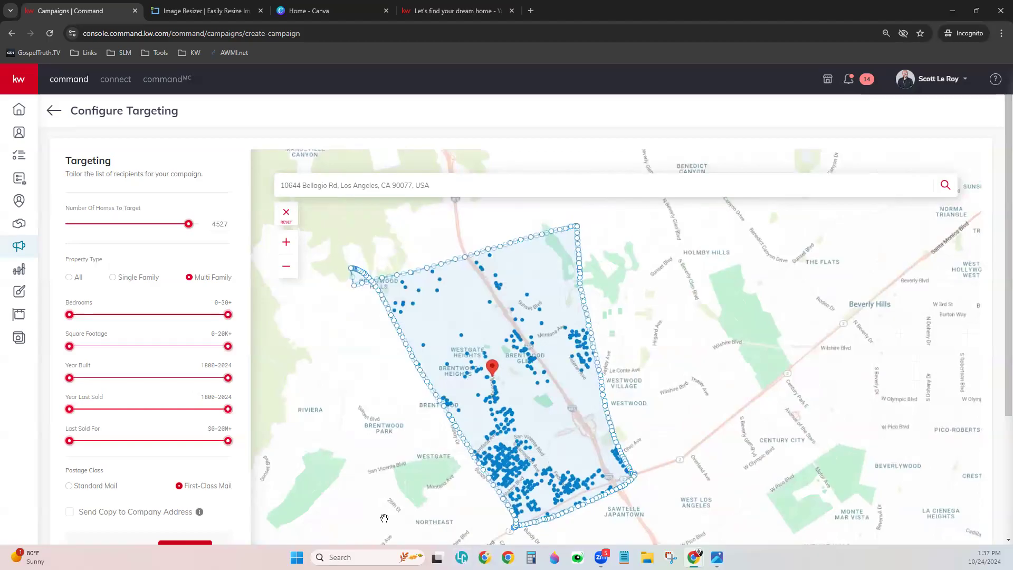
pyautogui.moveTo(510, 460)
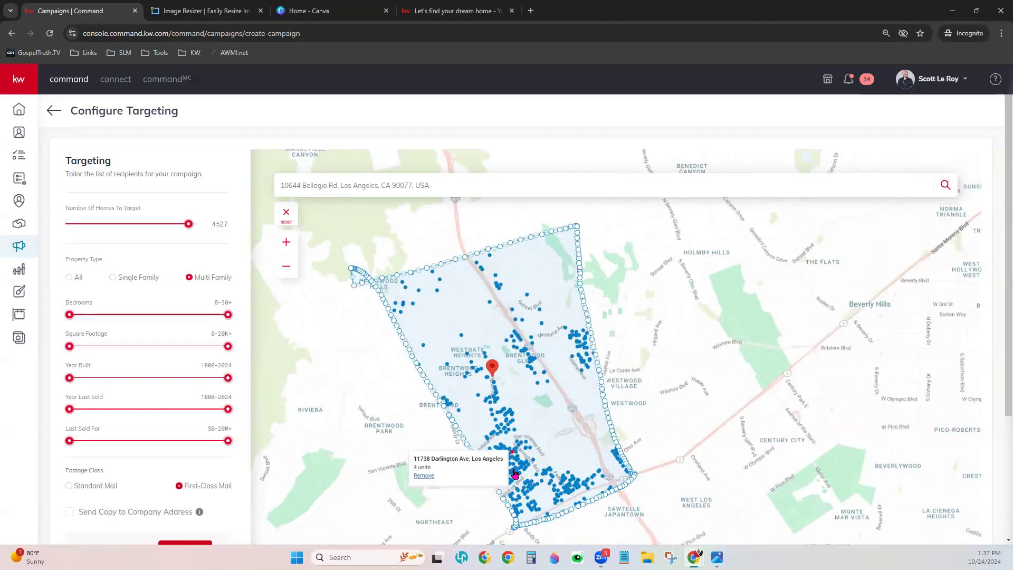
pyautogui.moveTo(517, 477)
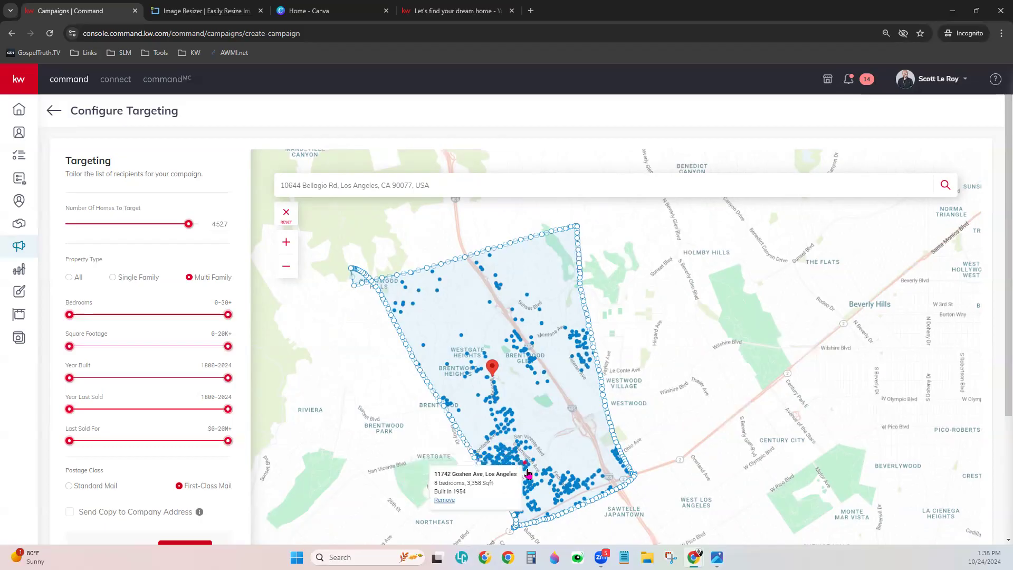
pyautogui.moveTo(515, 320)
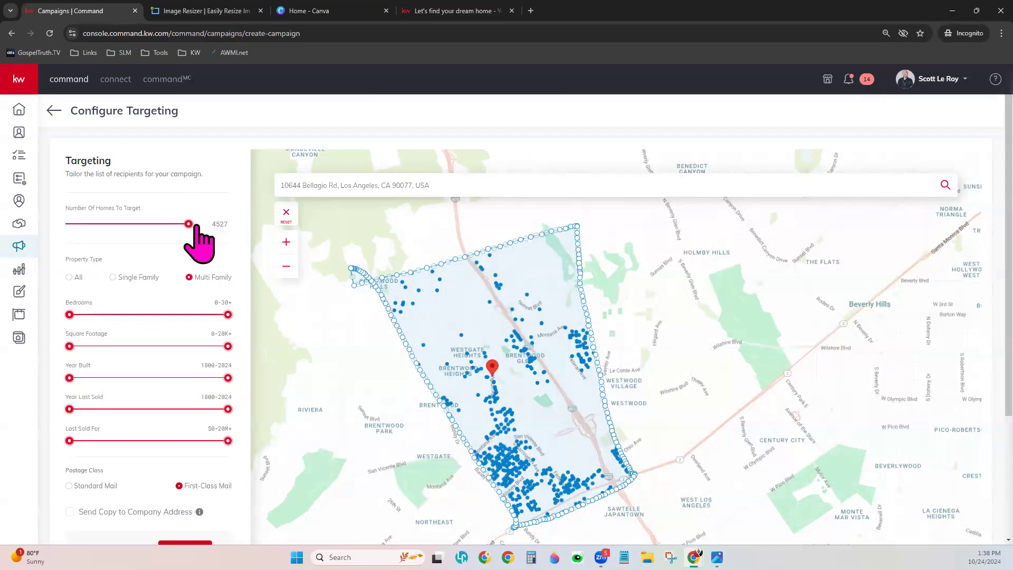
# - Set homes to target to 70 and restrict the bedroom range to 0-1
pyautogui.moveTo(188, 223); pyautogui.dragTo(86, 224)
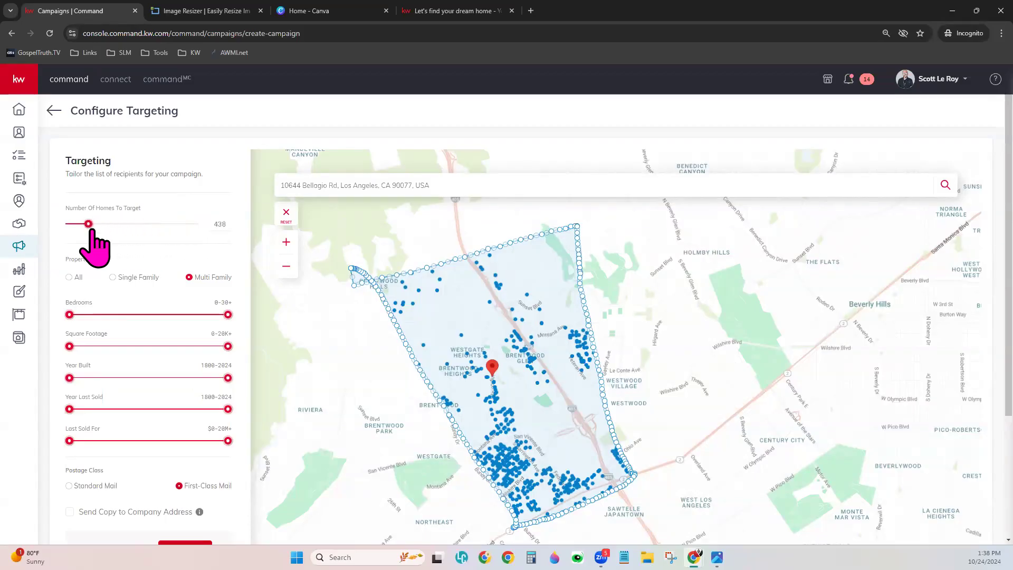
pyautogui.doubleClick(221, 224)
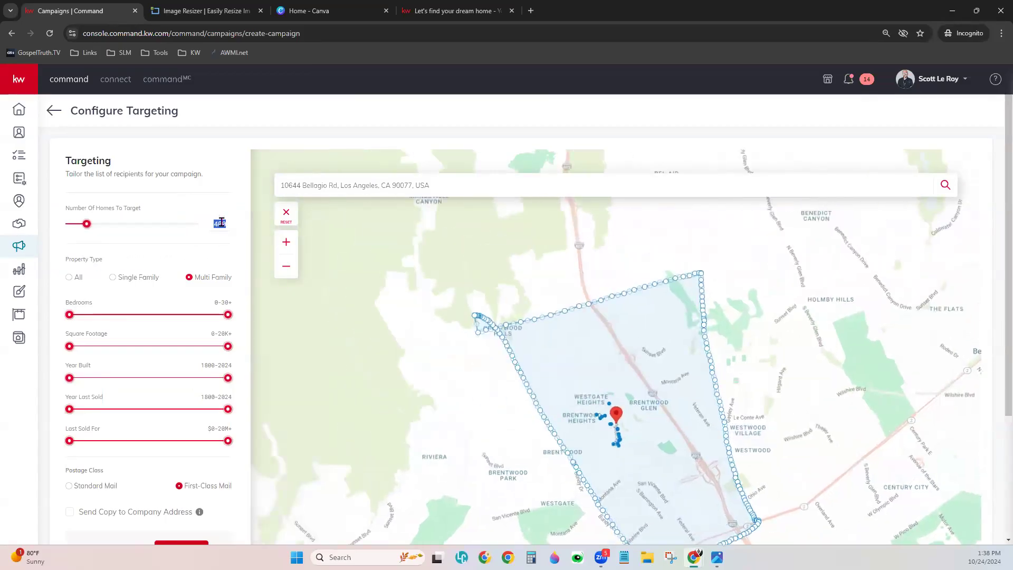
pyautogui.write('70')
pyautogui.click(221, 186)
pyautogui.moveTo(769, 445); pyautogui.dragTo(681, 374)
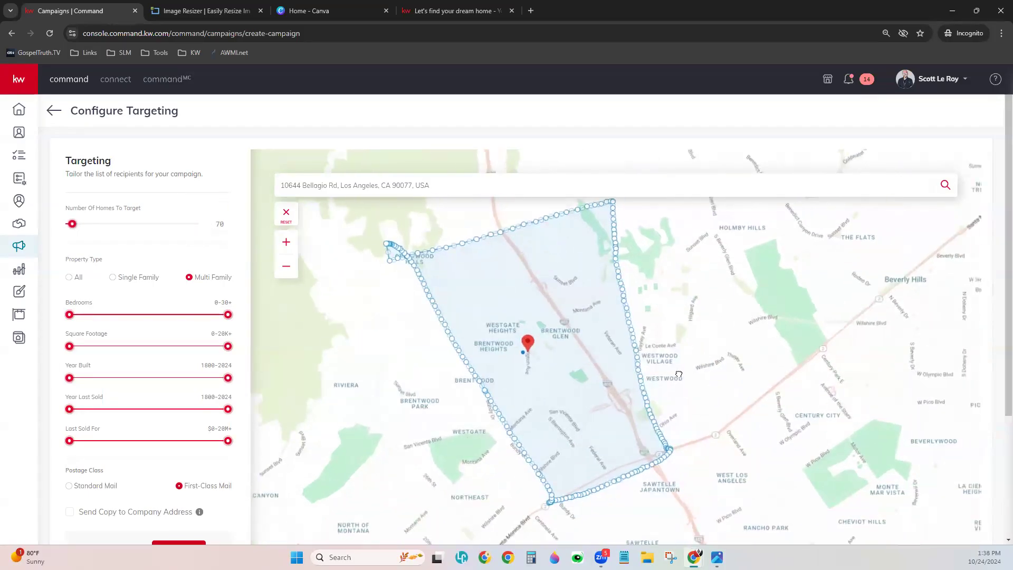
pyautogui.click(523, 358)
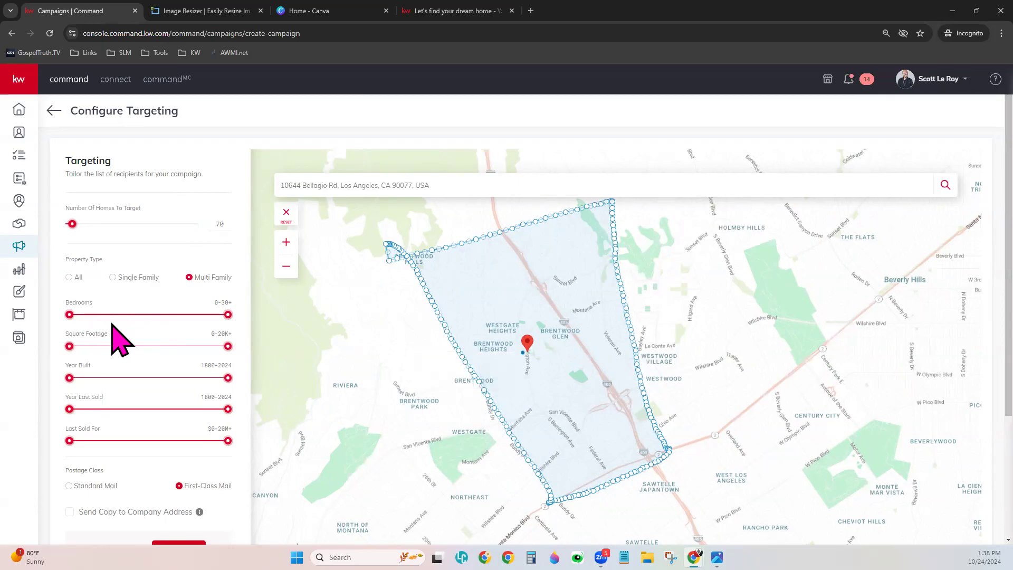
pyautogui.moveTo(229, 315)
pyautogui.mouseDown()
pyautogui.moveTo(94, 316)
pyautogui.moveTo(235, 318)
pyautogui.mouseUp()
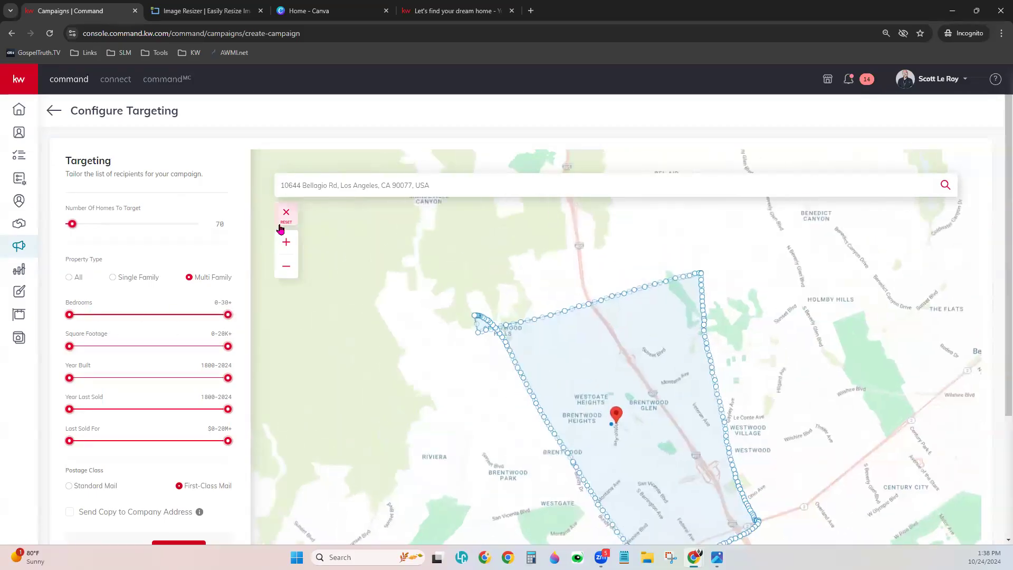
# - Clear the drawn targeting area and re-centre the map on the listing address
pyautogui.click(287, 214)
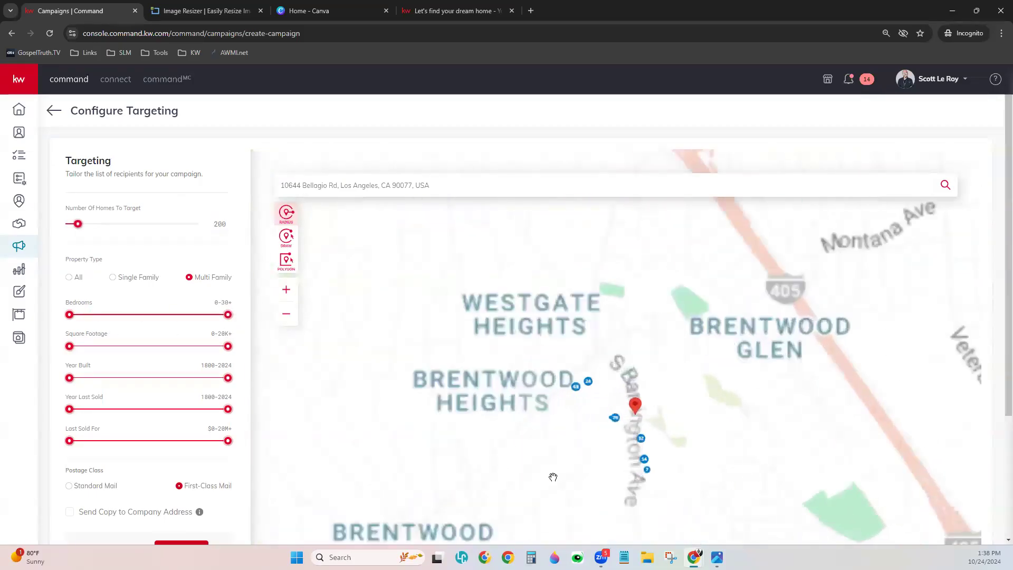
pyautogui.scroll(-5, 633, 384)
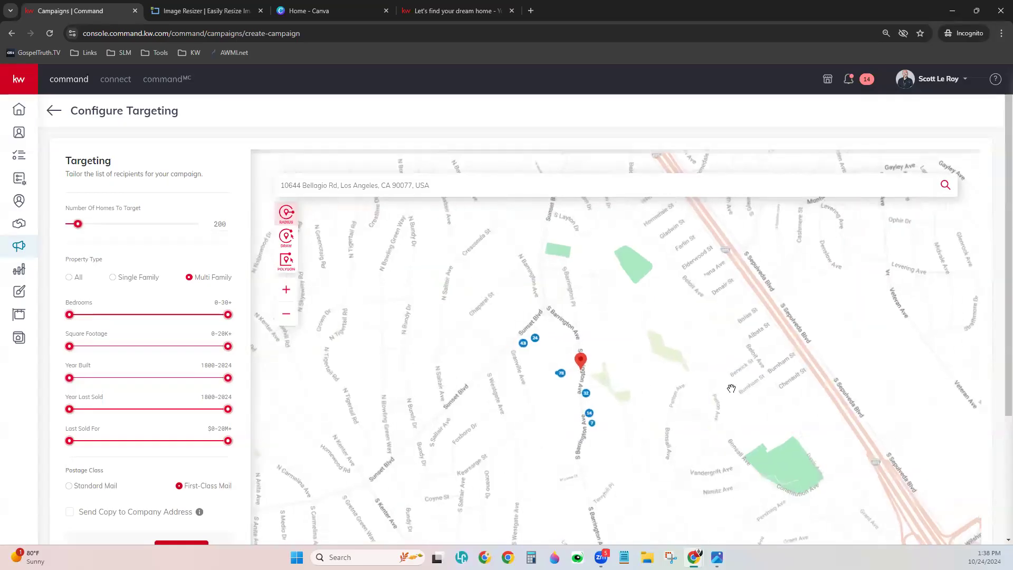
pyautogui.moveTo(776, 327); pyautogui.dragTo(591, 394)
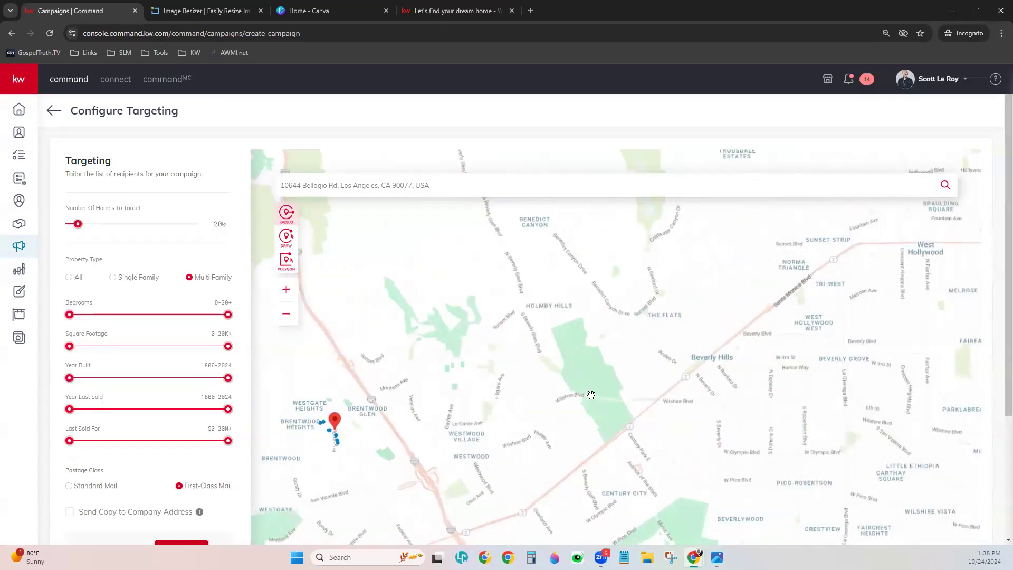
pyautogui.click(946, 186)
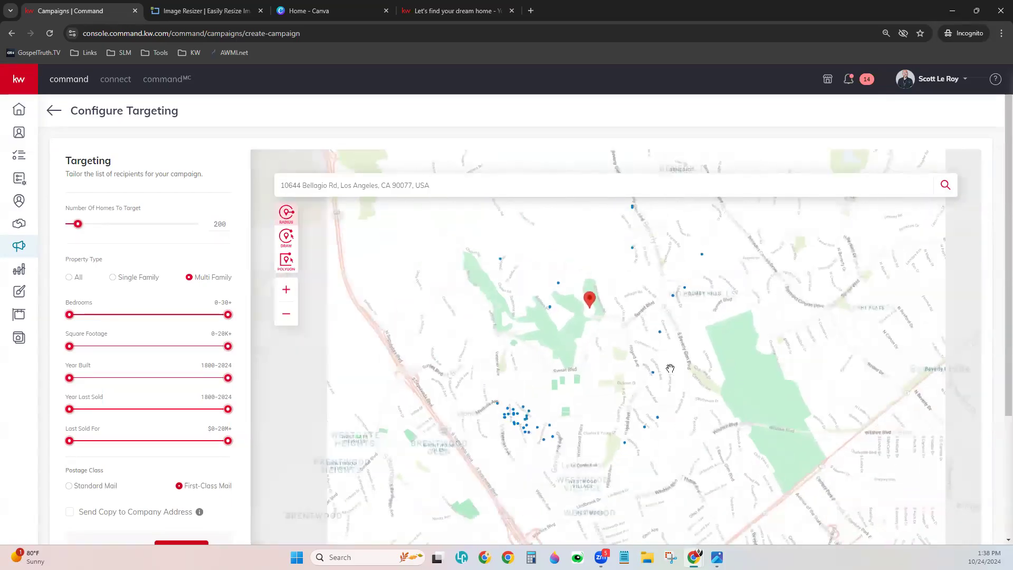
pyautogui.moveTo(729, 369); pyautogui.dragTo(620, 389)
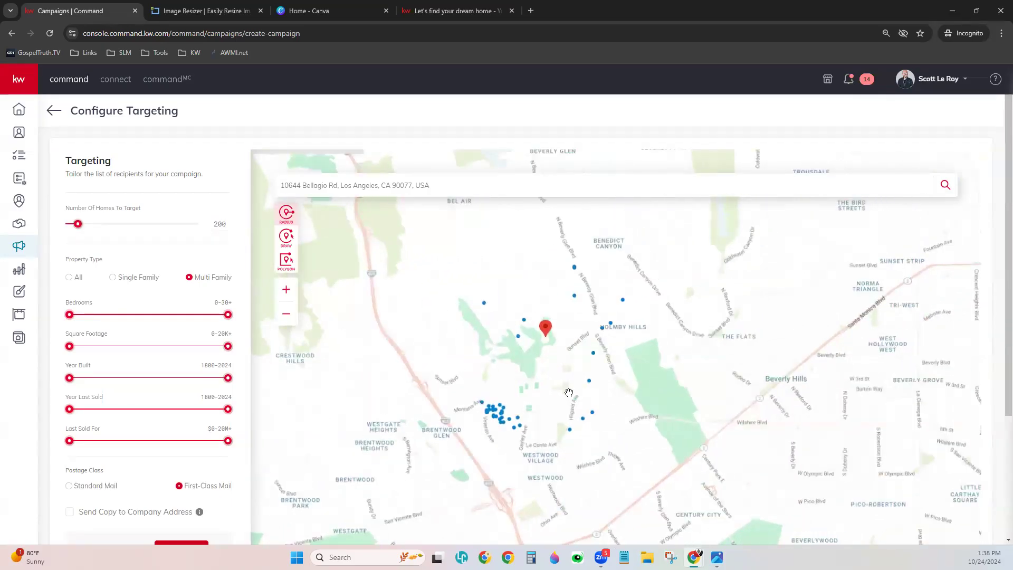
pyautogui.scroll(2, 533, 391)
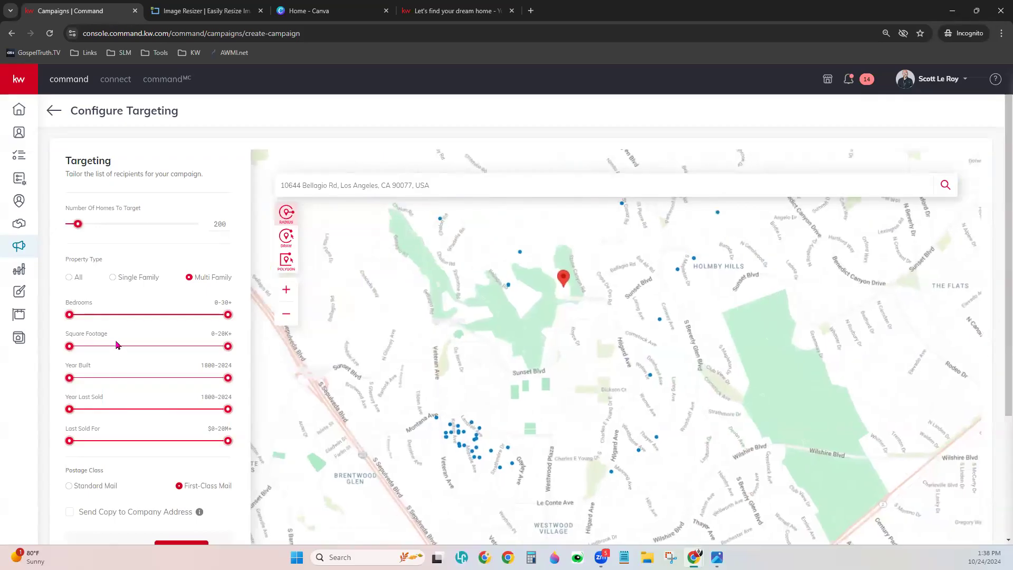
# - Lower the maximum square footage and year built (1873), then return to the campaigns list
pyautogui.moveTo(228, 346); pyautogui.dragTo(92, 348)
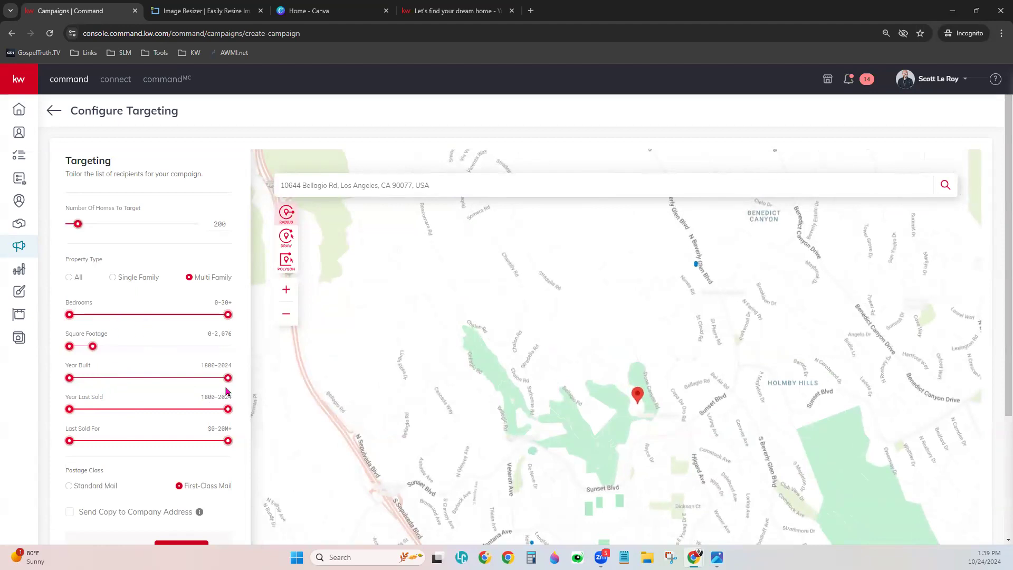
pyautogui.moveTo(227, 381); pyautogui.dragTo(93, 380)
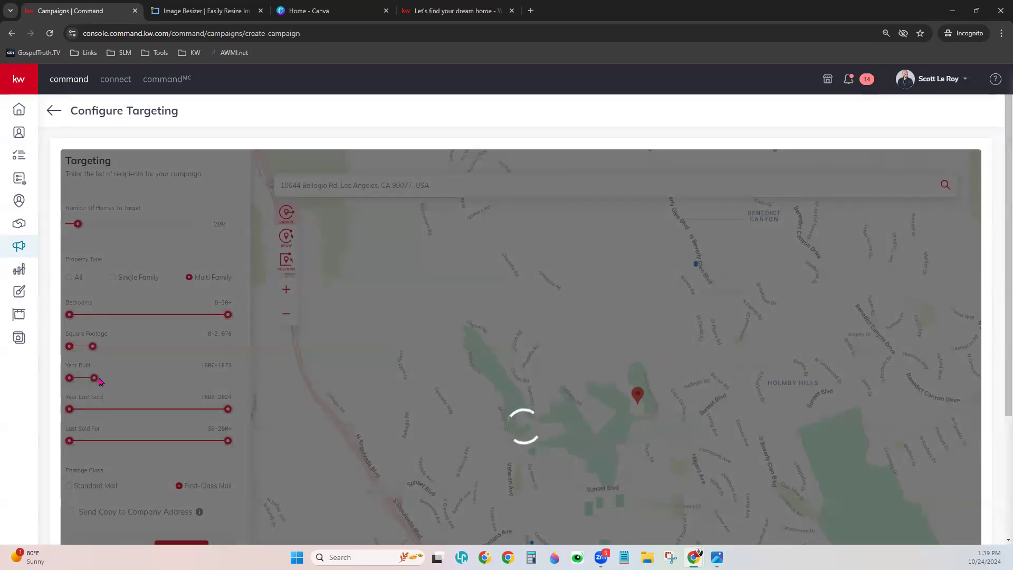
pyautogui.scroll(-2, 594, 426)
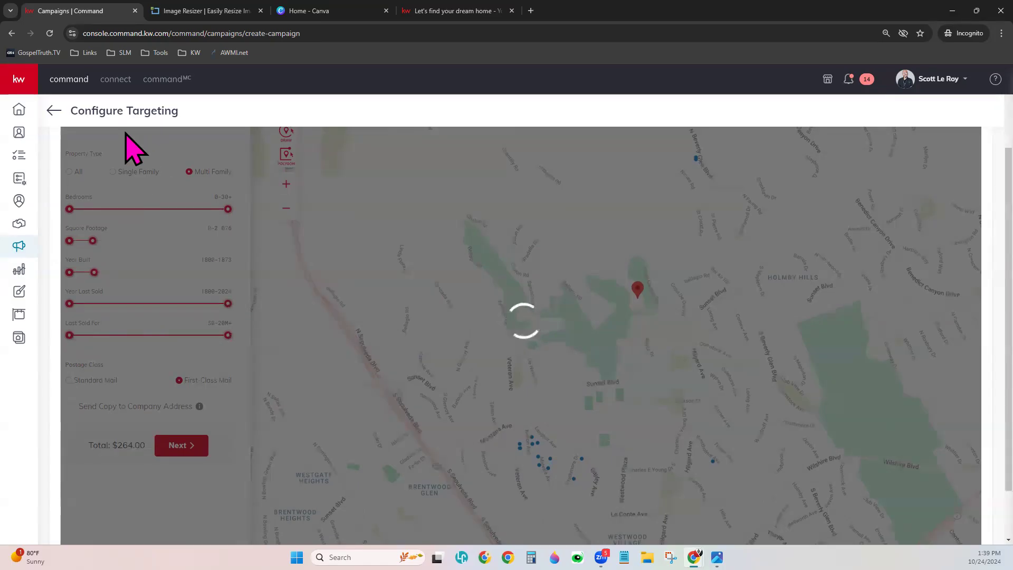
pyautogui.scroll(2, 343, 348)
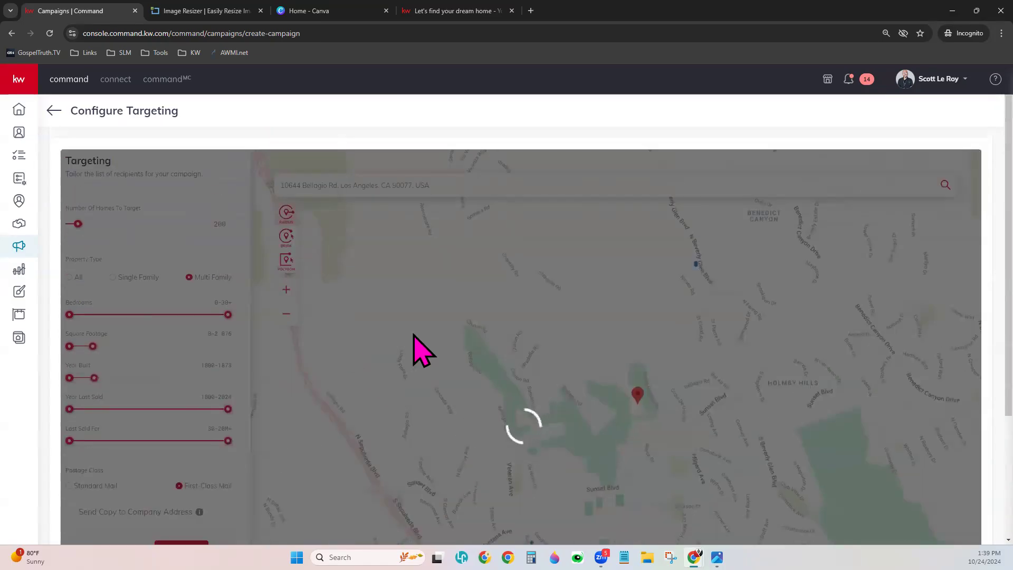
pyautogui.scroll(-3, 423, 348)
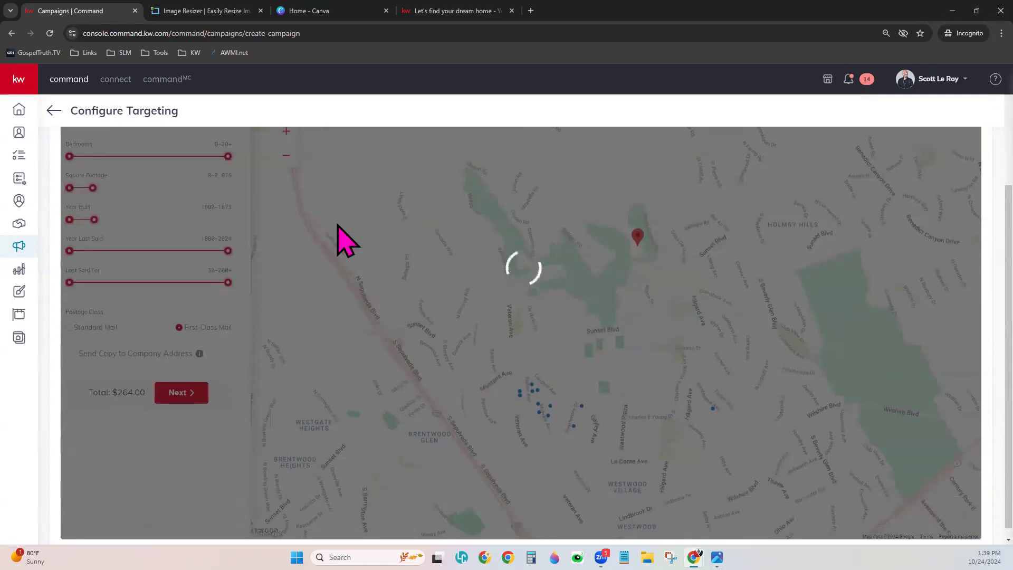
pyautogui.click(54, 110)
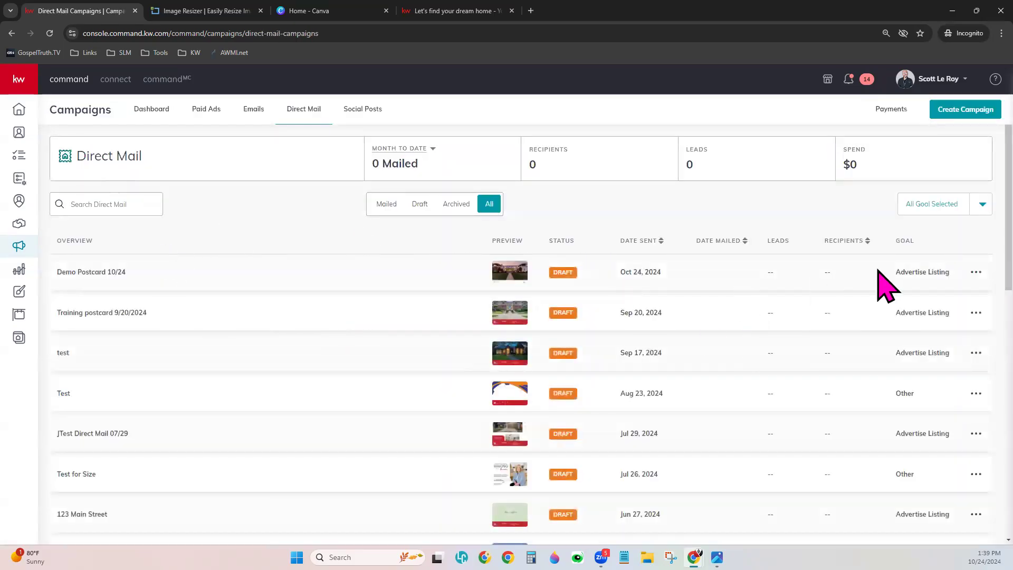
# - Edit the Demo Postcard 10/24 campaign and save its Market Center details
pyautogui.click(973, 275)
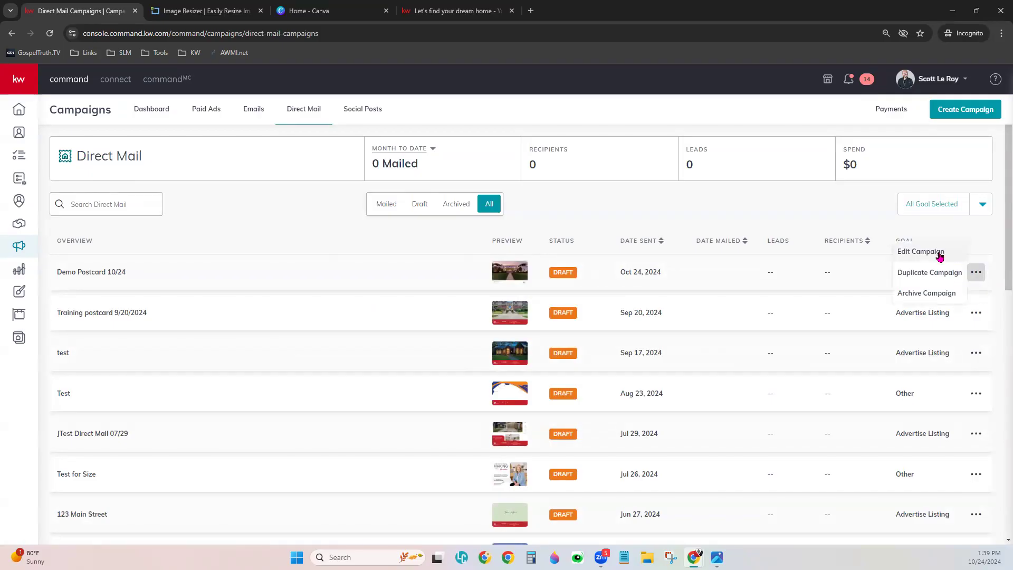
pyautogui.click(940, 256)
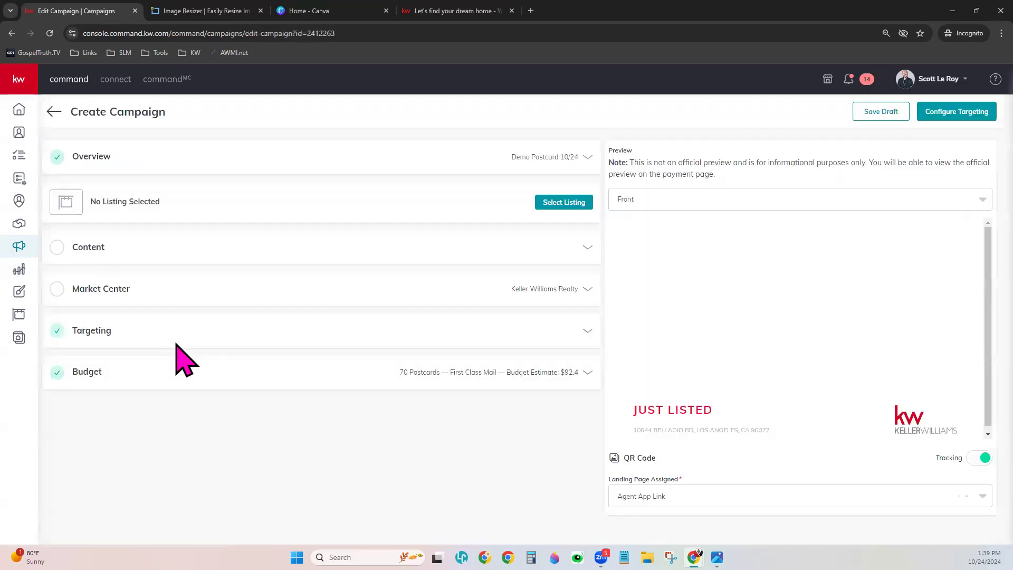
pyautogui.click(566, 287)
pyautogui.scroll(-1, 539, 475)
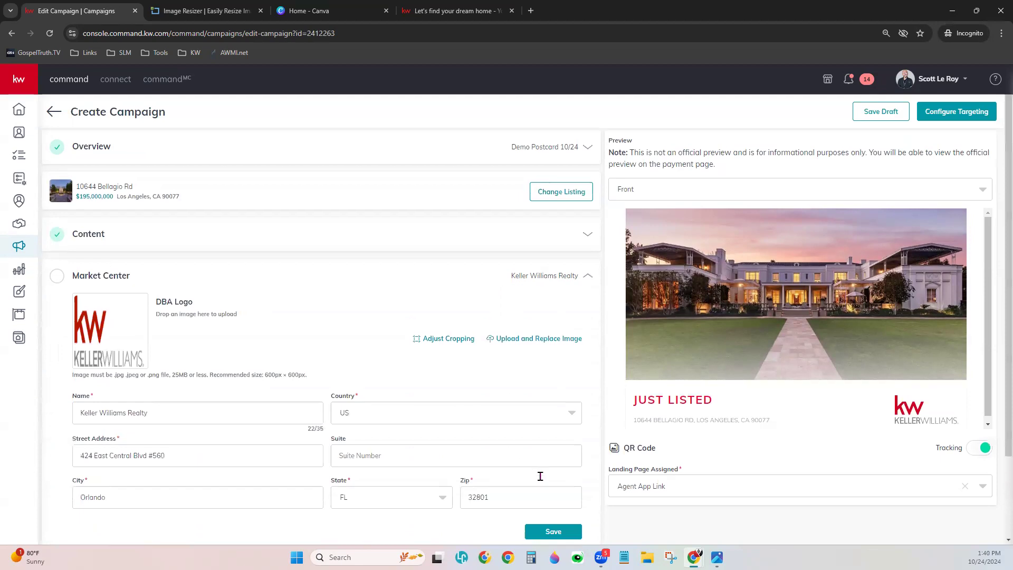
pyautogui.click(551, 486)
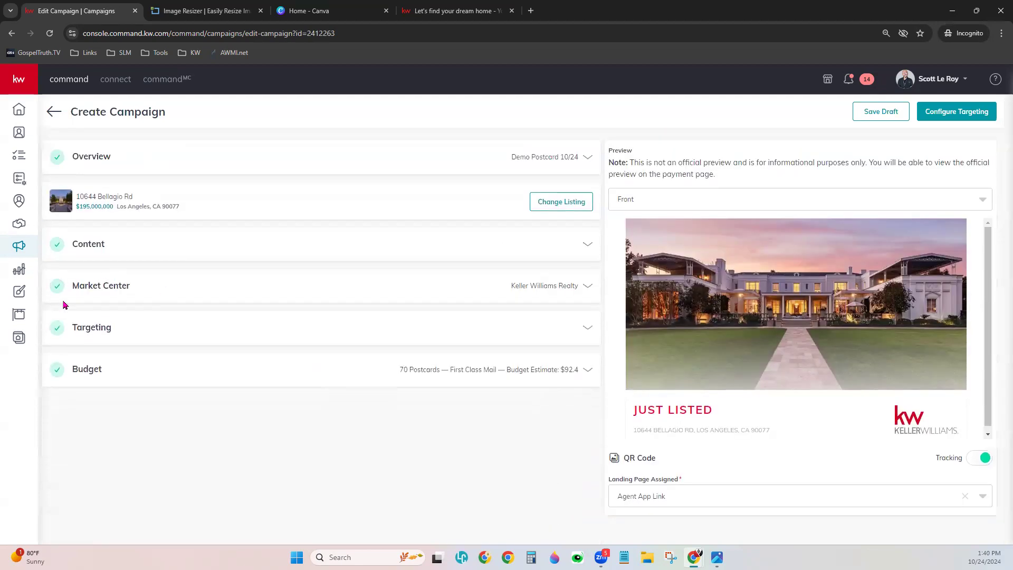
# - Continue to targeting, accepting the low-resolution image and confirming campaign creation
pyautogui.click(955, 110)
pyautogui.click(607, 341)
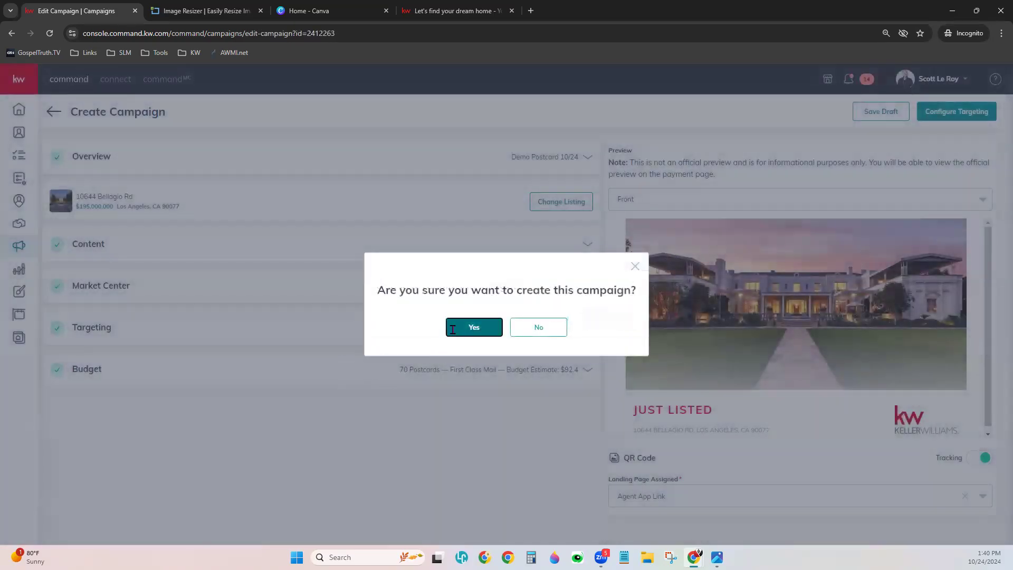
pyautogui.click(453, 329)
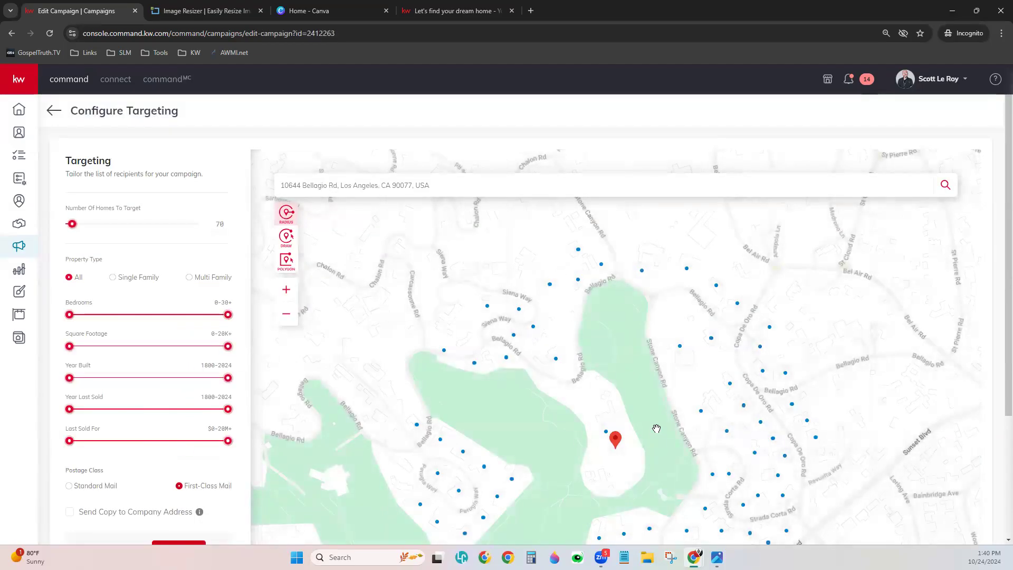
# - Target Single Family homes and add a copy to the company address, totalling $93.72
pyautogui.scroll(-1, 235, 494)
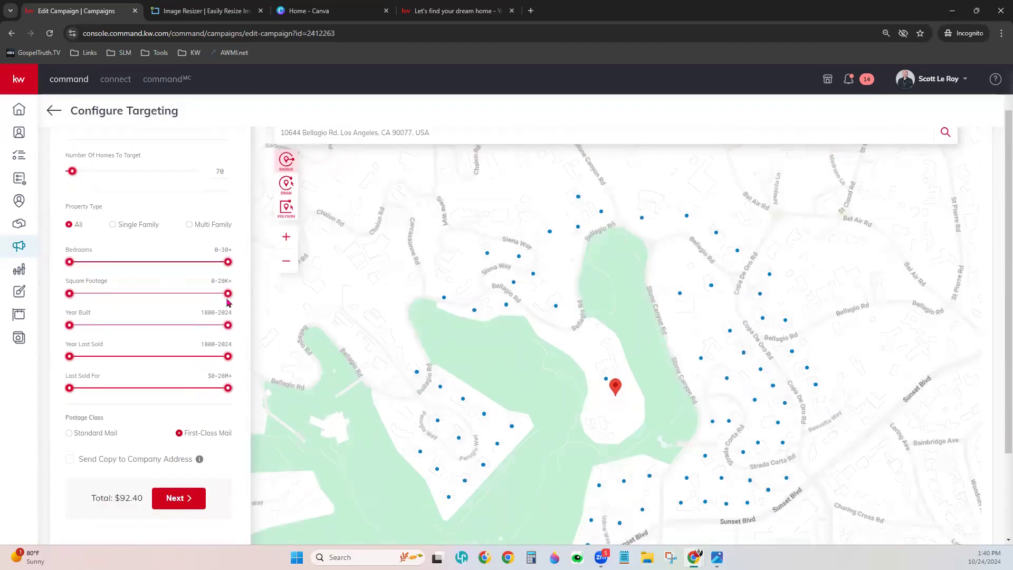
pyautogui.click(113, 225)
pyautogui.scroll(-1, 156, 442)
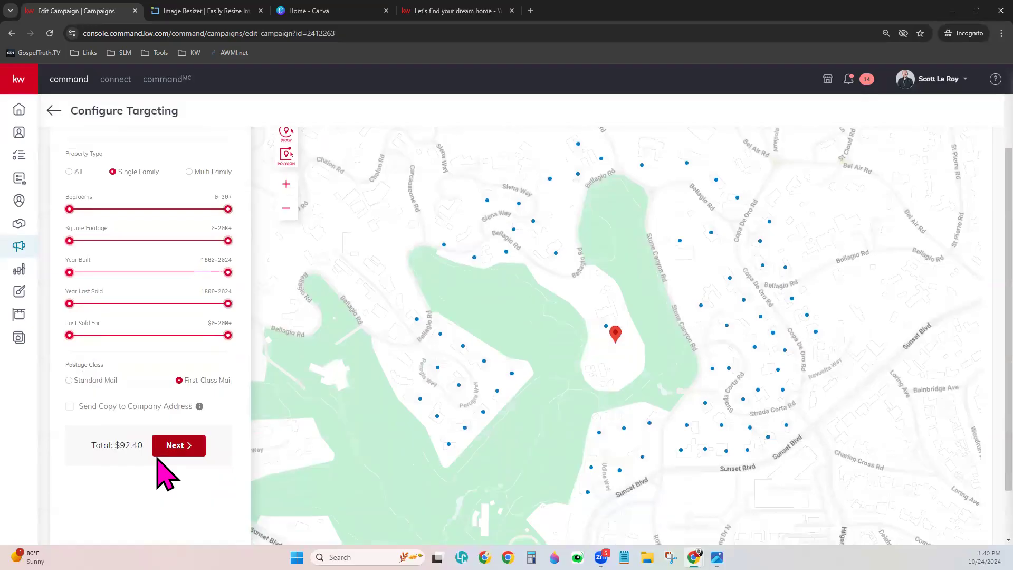
pyautogui.click(71, 407)
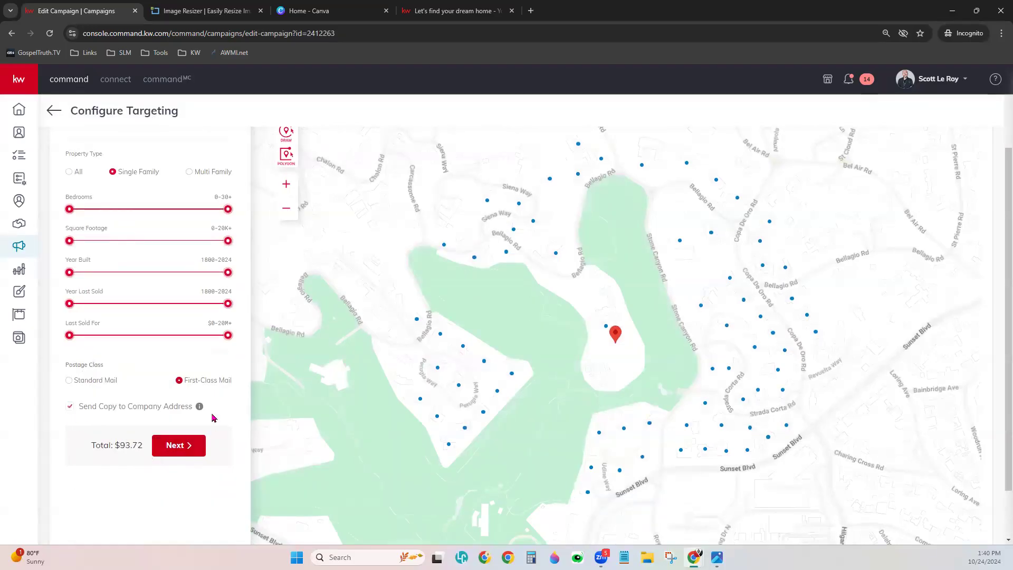
pyautogui.moveTo(201, 410)
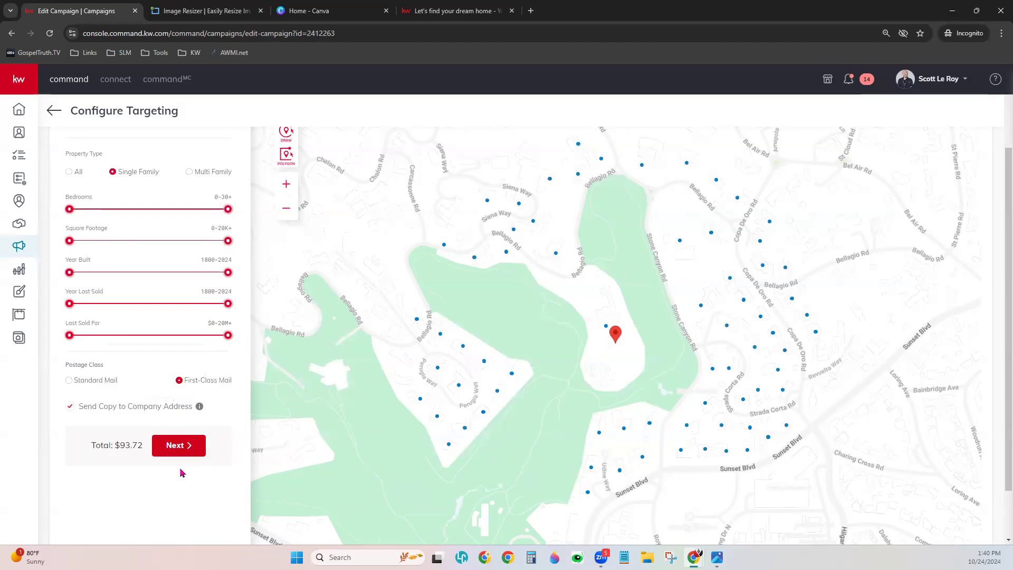
# - Advance to Preview & Payment and review the two-page postcard PDF proof
pyautogui.click(187, 450)
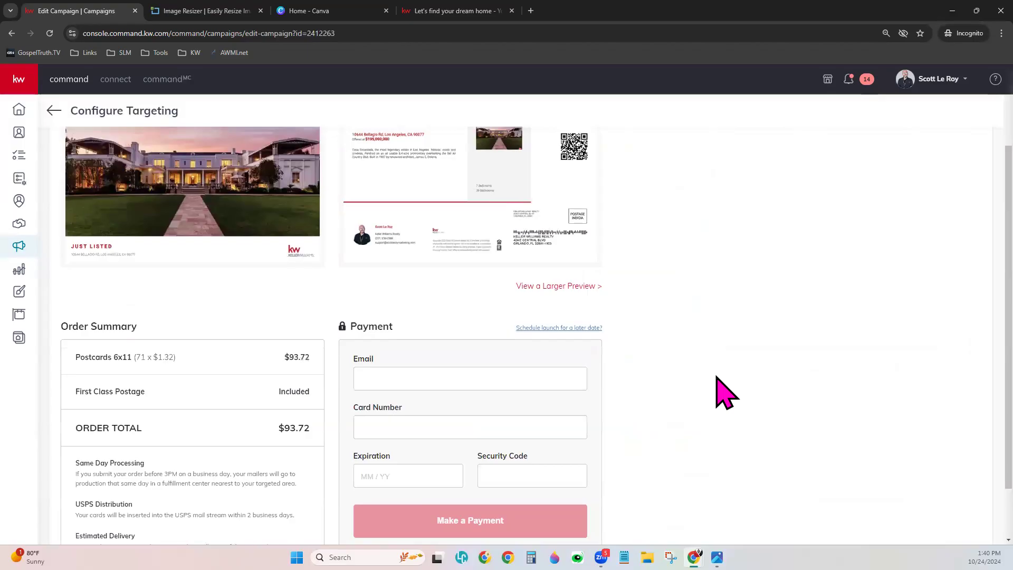
pyautogui.scroll(2, 725, 392)
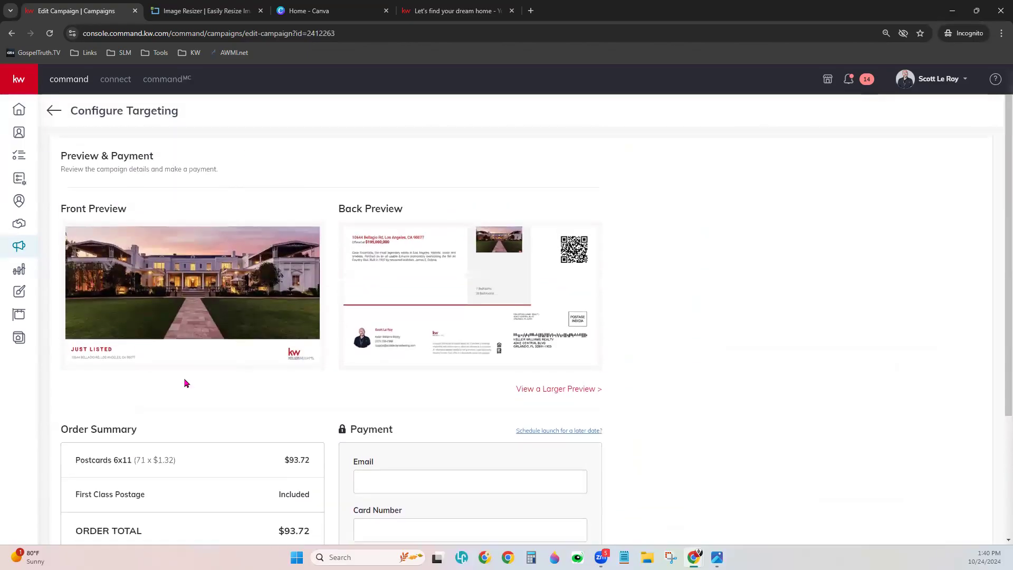
pyautogui.click(570, 389)
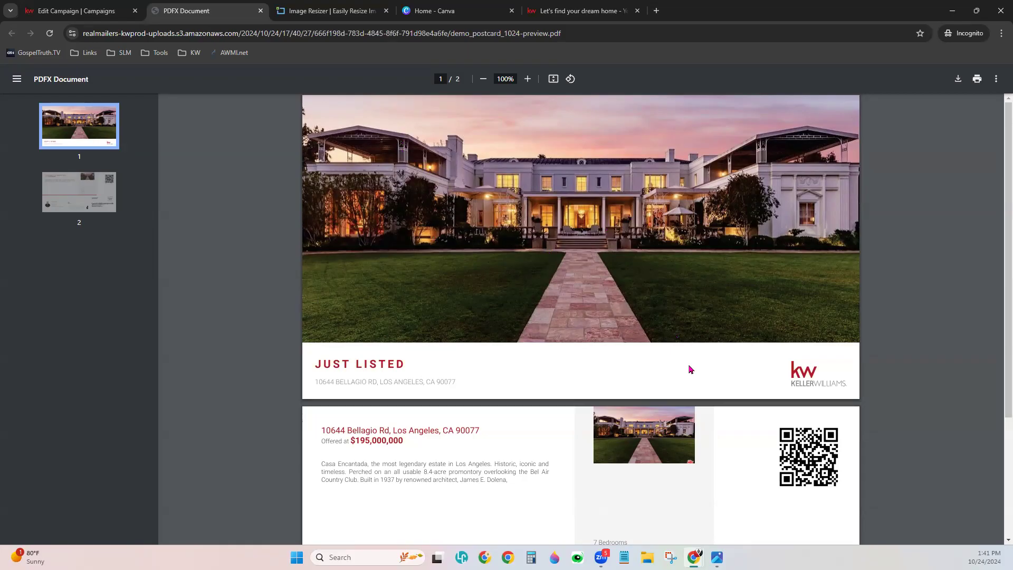
pyautogui.scroll(-3, 755, 260)
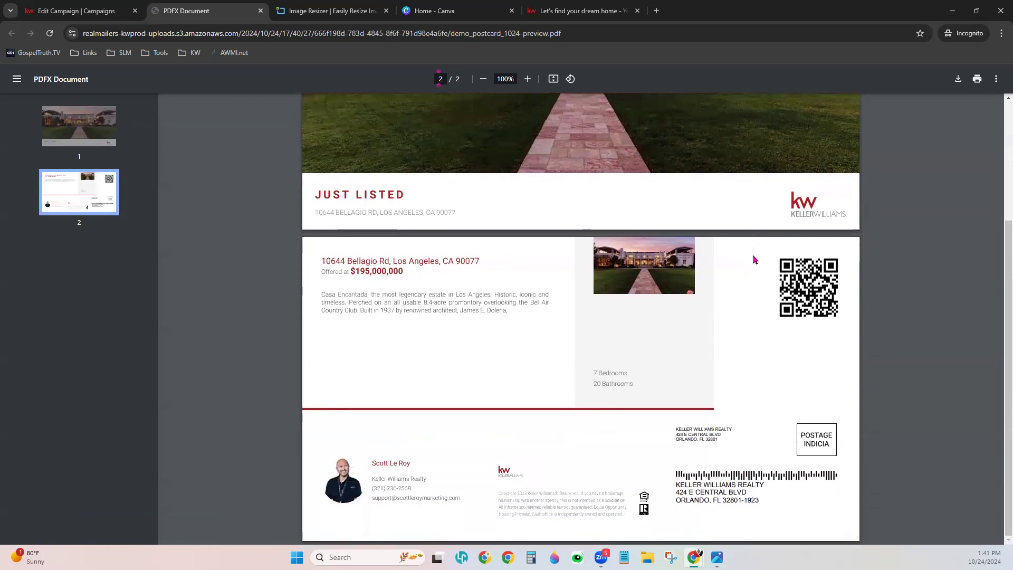
pyautogui.scroll(3, 754, 259)
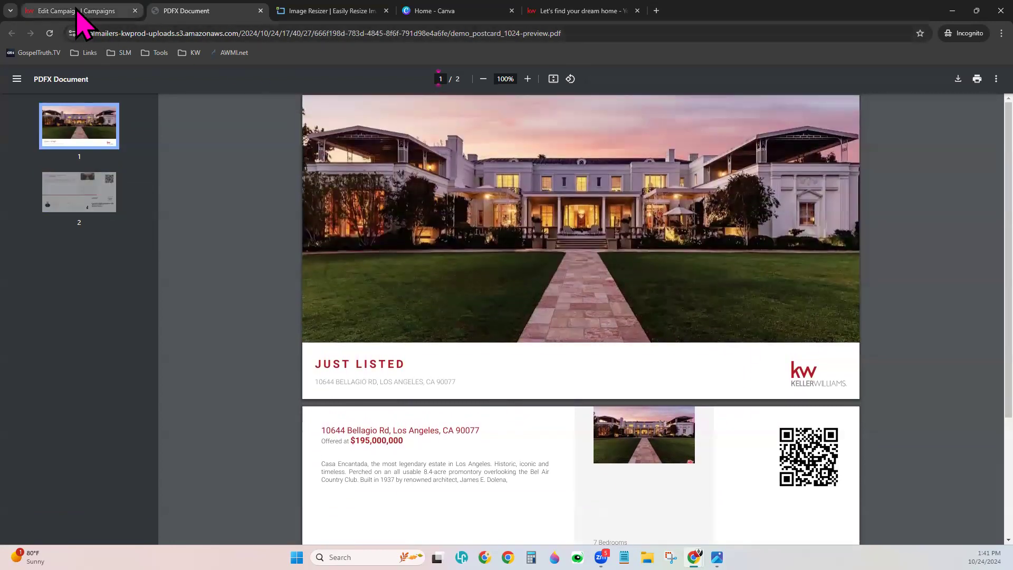
pyautogui.click(78, 12)
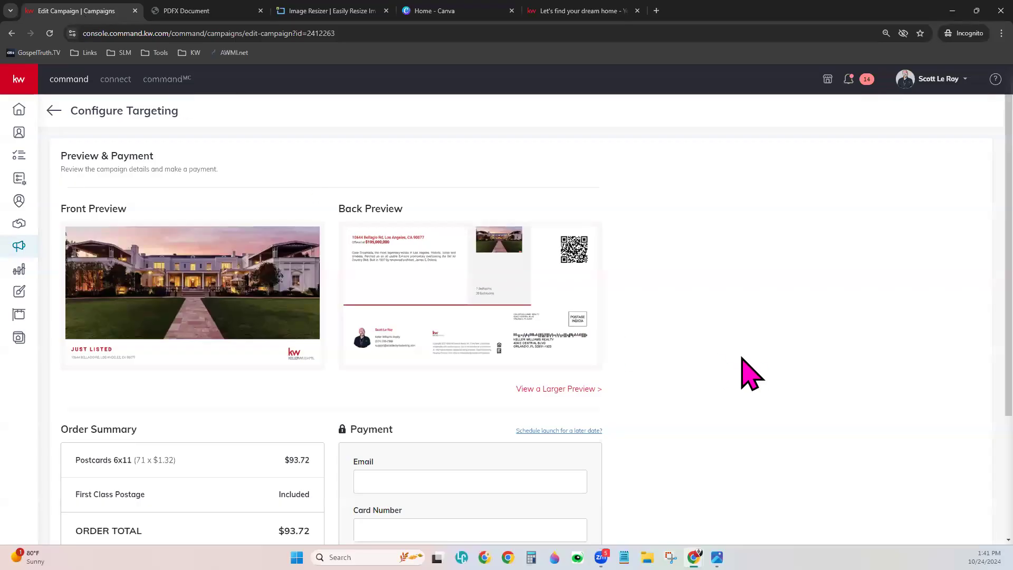
# - Review the order summary's postcard line, Same Day Processing note and USPS Distribution sentence
pyautogui.scroll(-3, 741, 358)
pyautogui.scroll(-1, 749, 373)
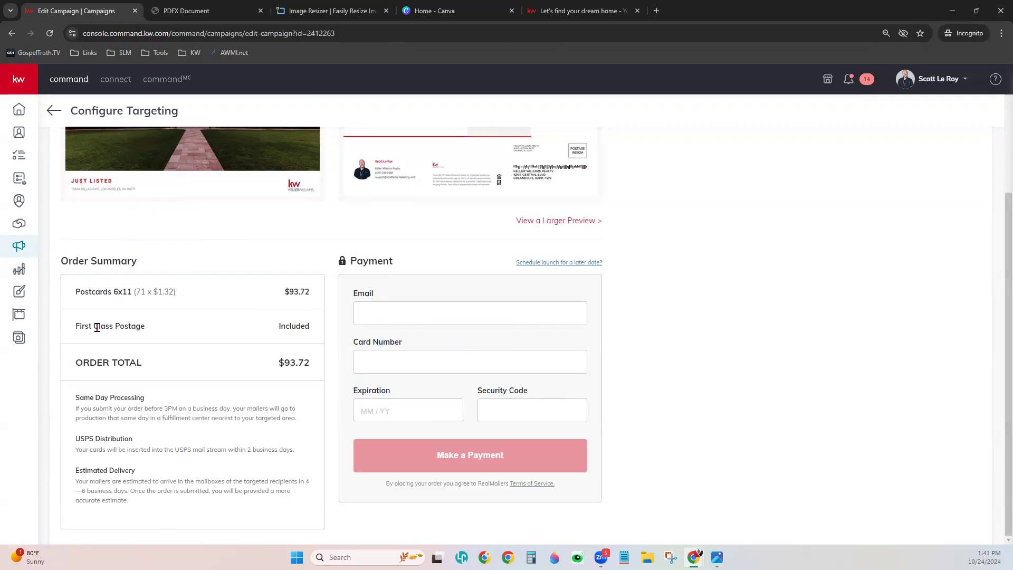
pyautogui.moveTo(73, 293); pyautogui.dragTo(179, 296)
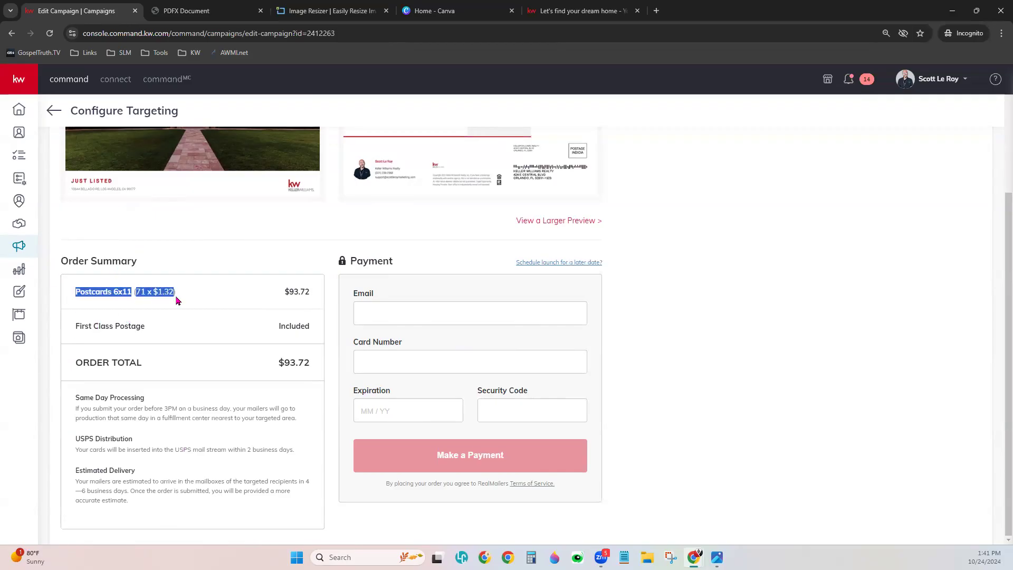
pyautogui.click(194, 394)
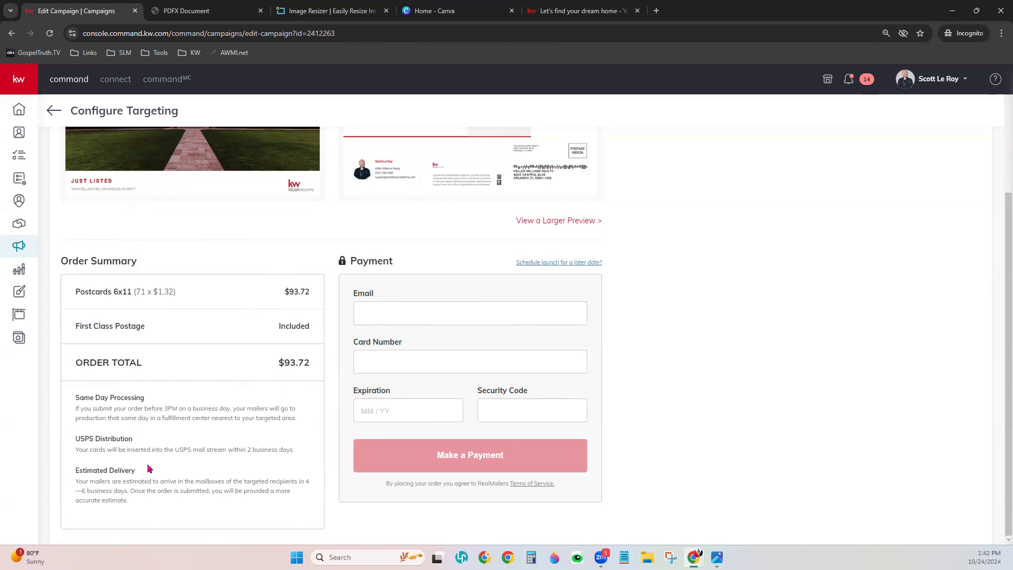
pyautogui.moveTo(75, 397); pyautogui.dragTo(164, 406)
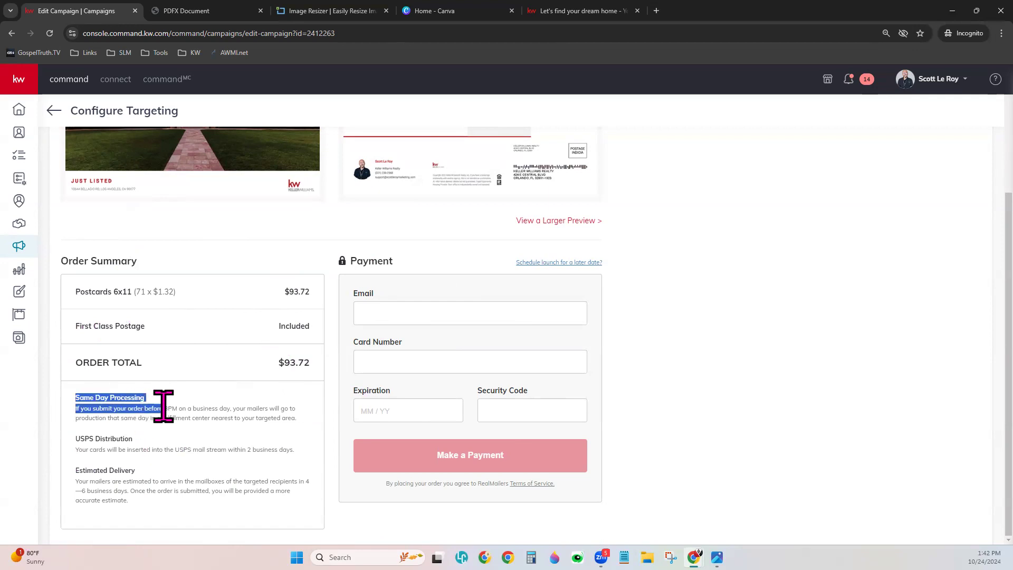
pyautogui.click(175, 428)
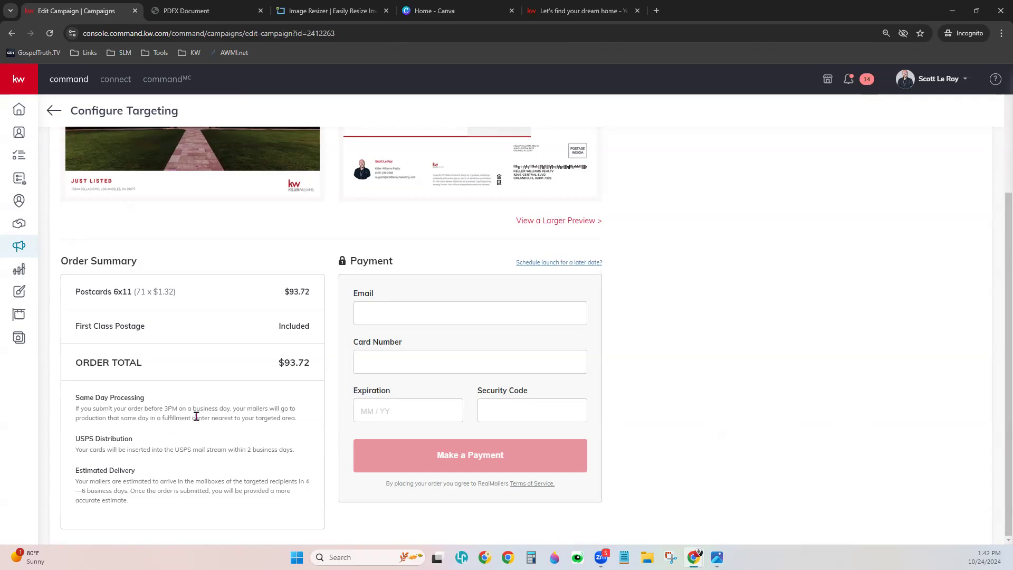
pyautogui.moveTo(76, 453); pyautogui.dragTo(301, 454)
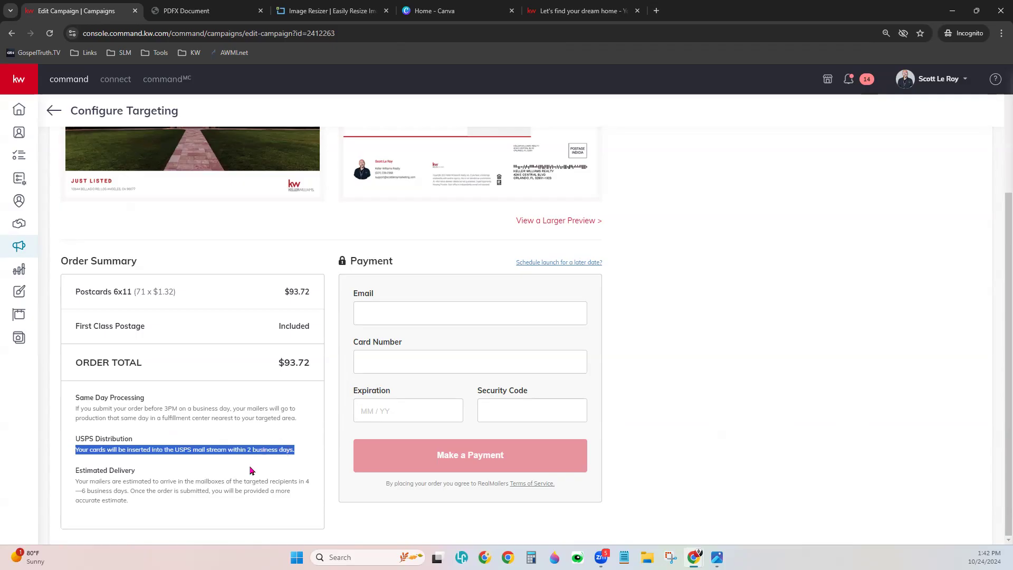
pyautogui.click(164, 501)
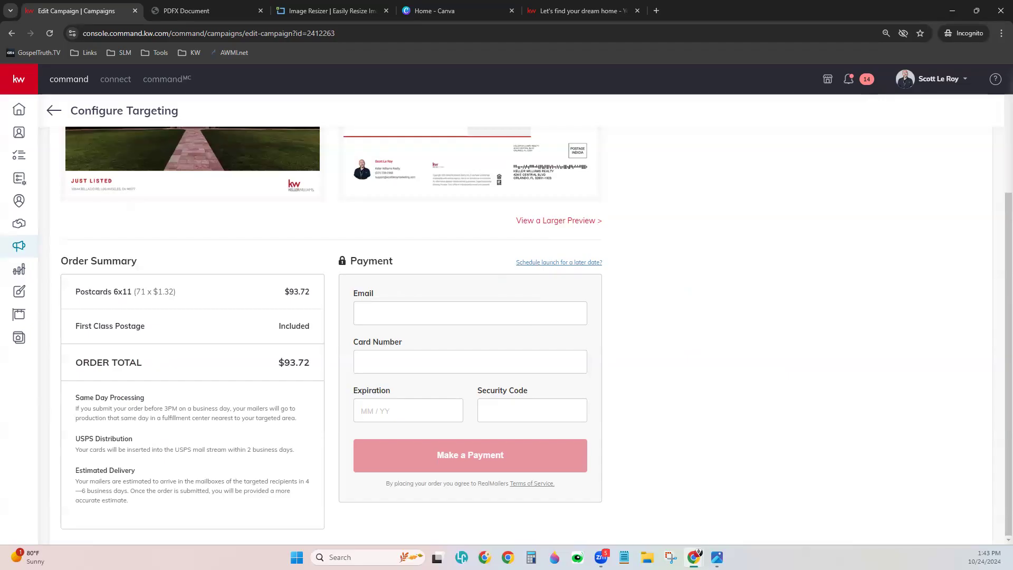
# - Go through the payment email, card number and security code fields, then return to the campaigns list
pyautogui.click(376, 310)
pyautogui.press('Tab')
pyautogui.click(521, 414)
pyautogui.scroll(3, 718, 283)
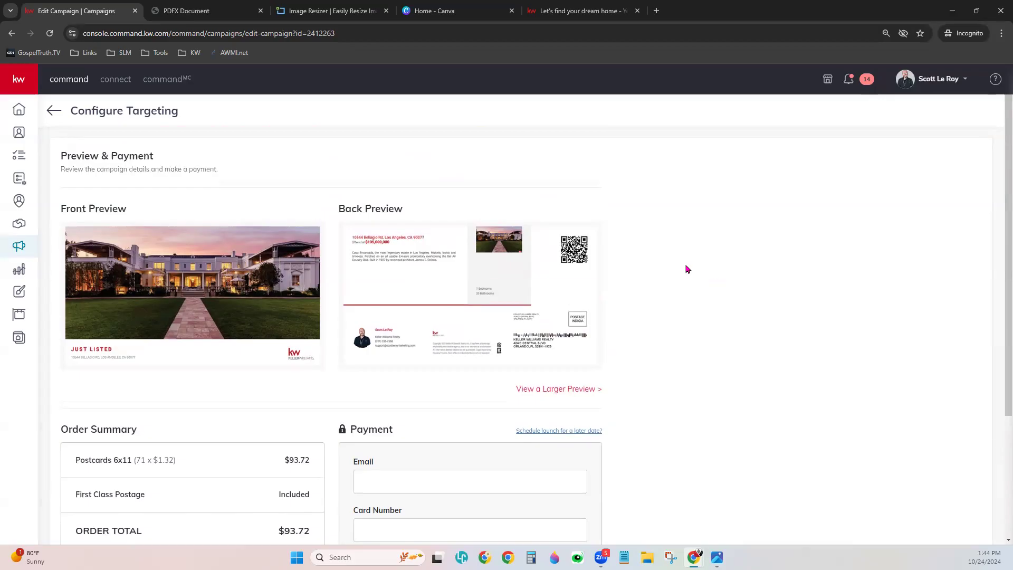
pyautogui.click(55, 112)
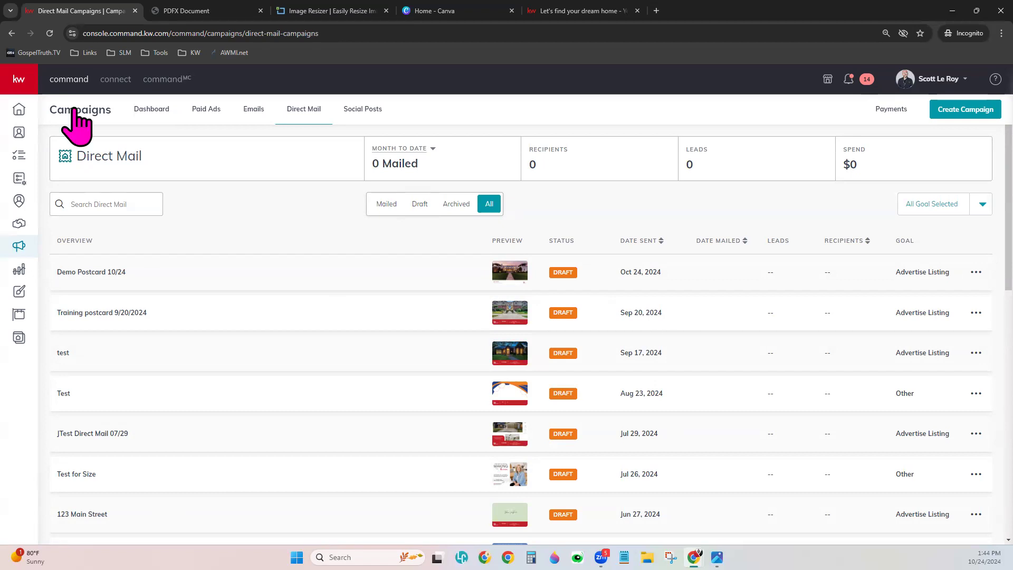
# - Open the Designs library of 622 designs and zoom the page in twice
pyautogui.click(20, 295)
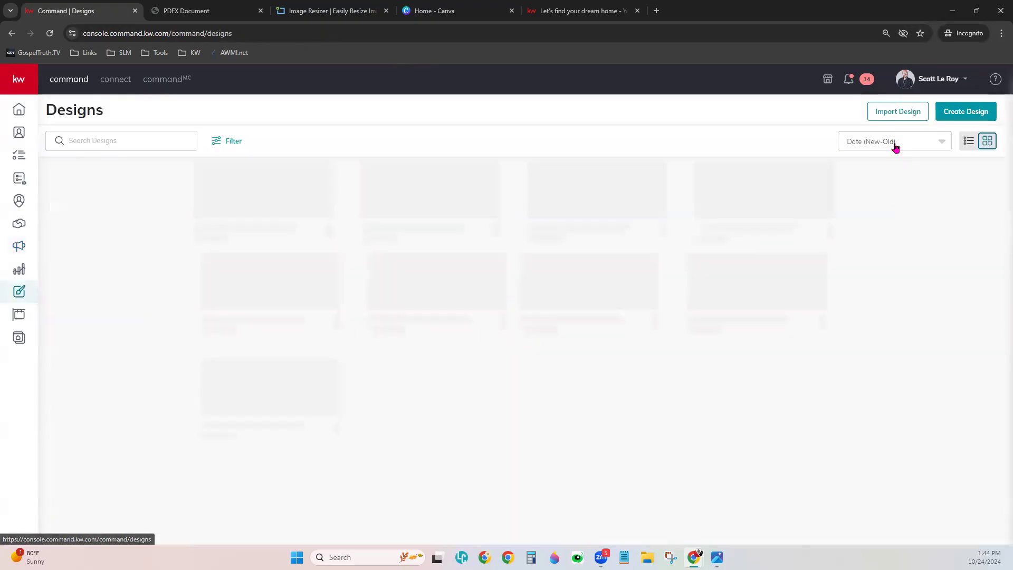
pyautogui.click(1002, 32)
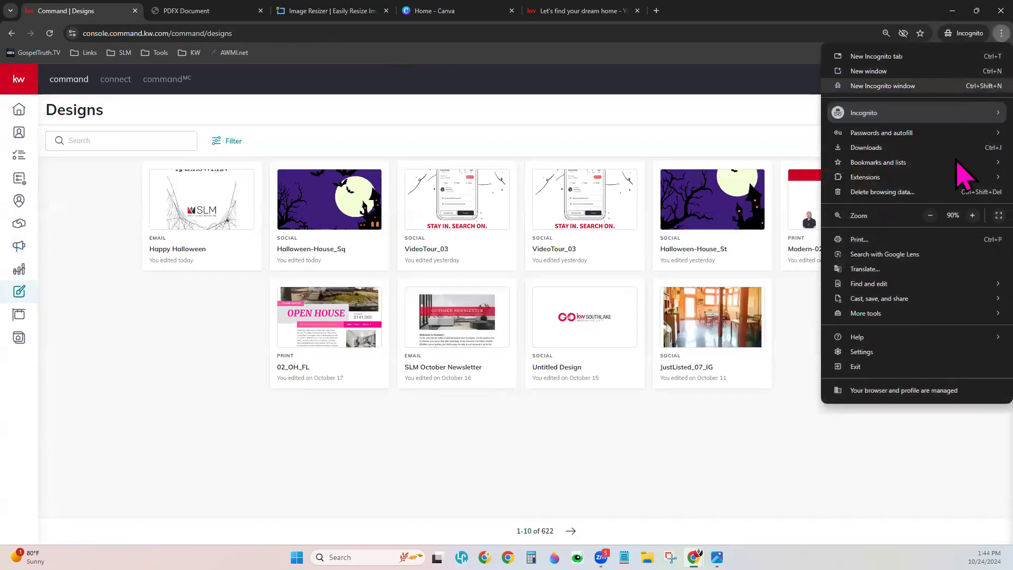
pyautogui.click(973, 215)
pyautogui.click(972, 215)
pyautogui.click(710, 136)
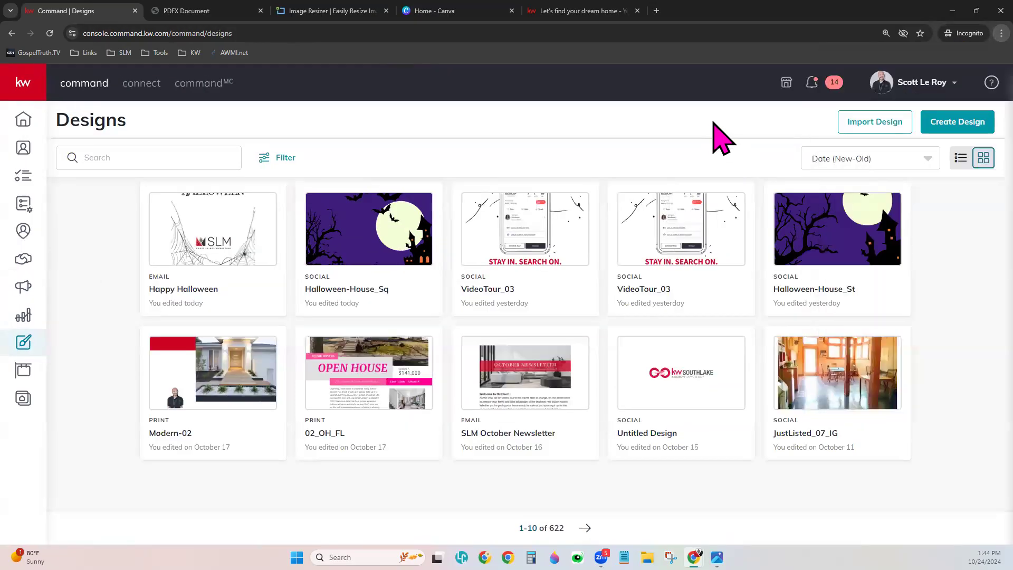
# - Create a new Print design and continue to the KW Designs template gallery
pyautogui.click(941, 132)
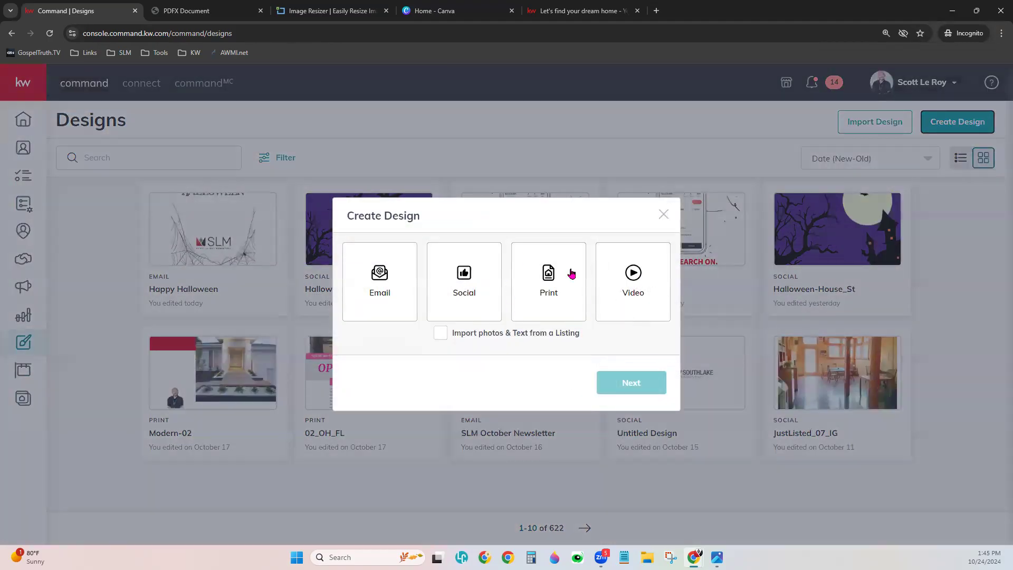
pyautogui.click(543, 270)
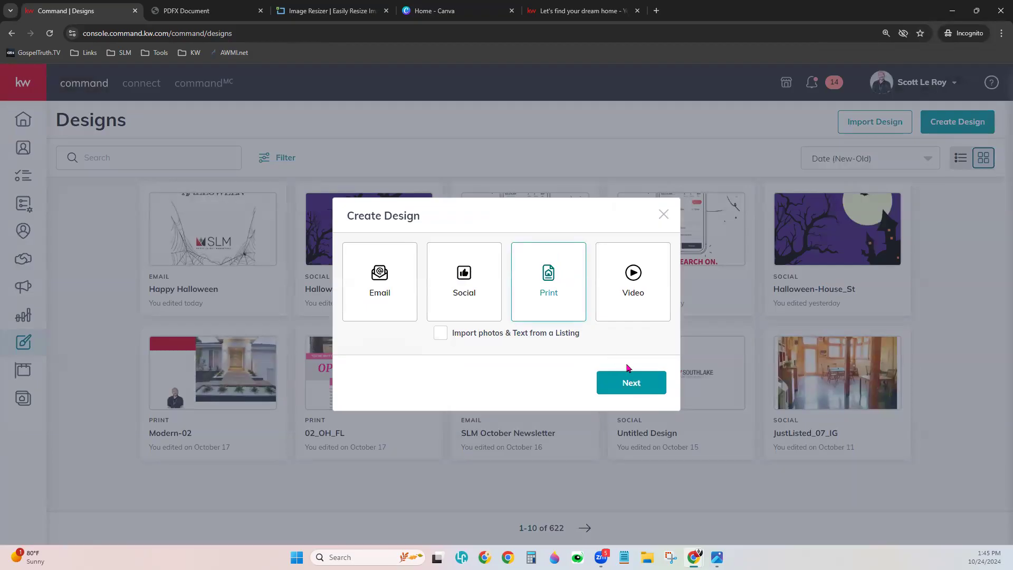
pyautogui.click(636, 385)
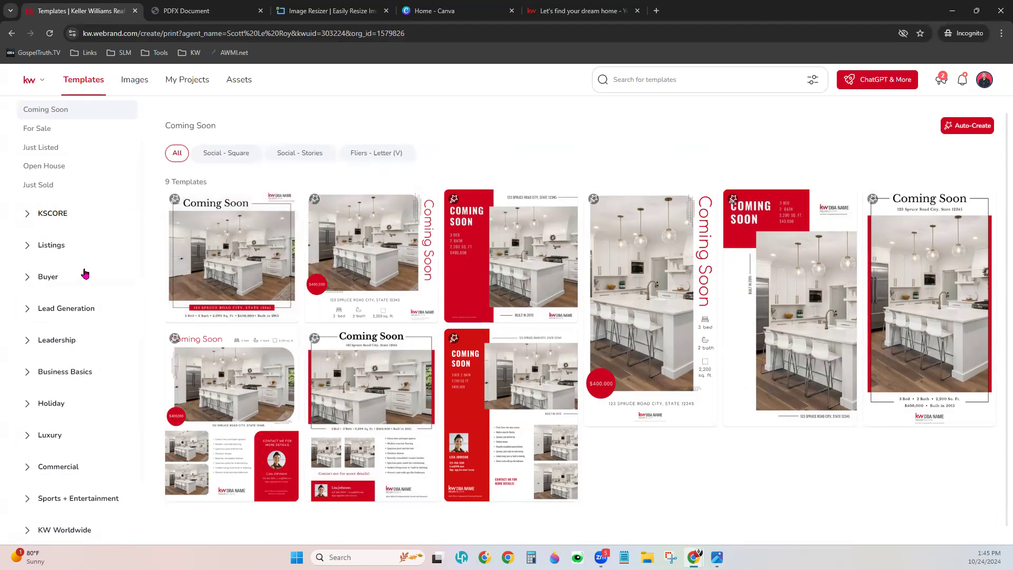
# - Browse the Just Listed 6 x 4 in standard postcard templates, then open My Projects
pyautogui.click(63, 246)
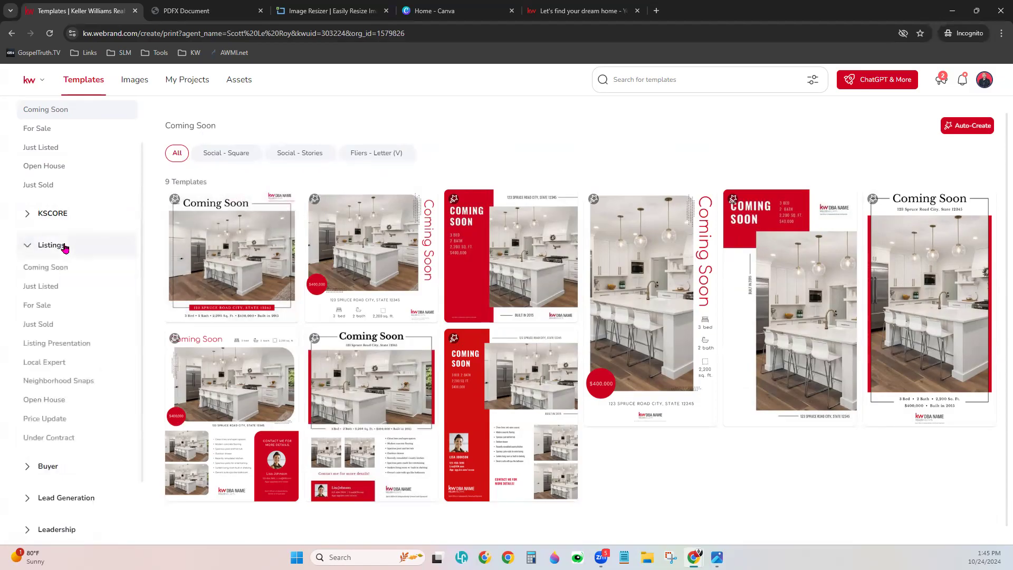
pyautogui.click(47, 288)
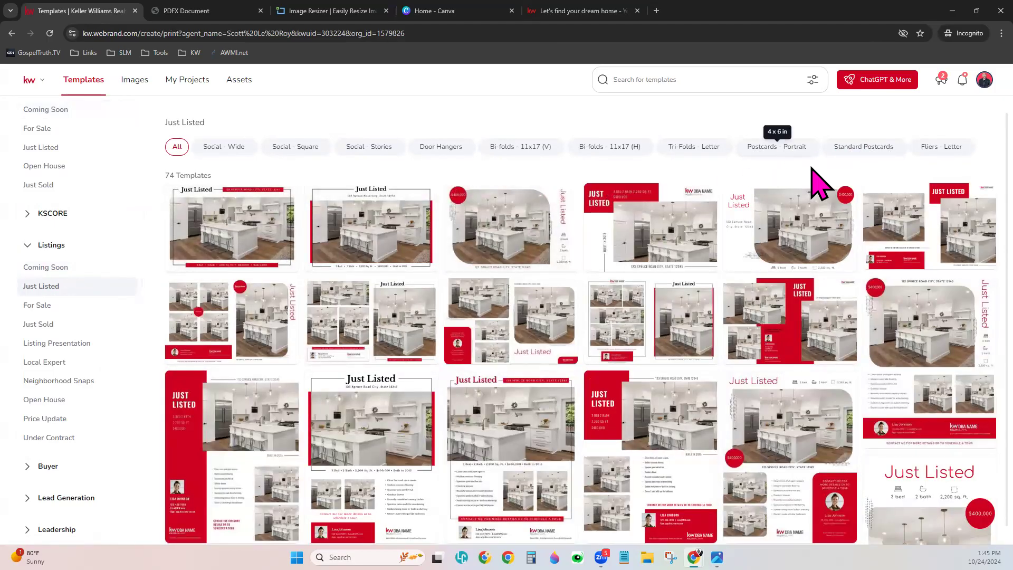
pyautogui.click(862, 151)
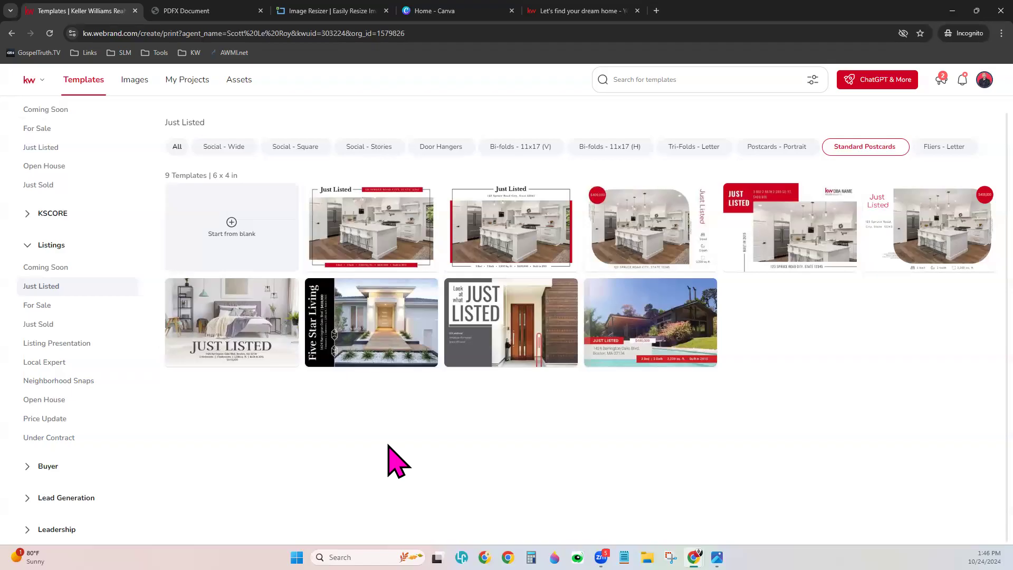
pyautogui.click(195, 92)
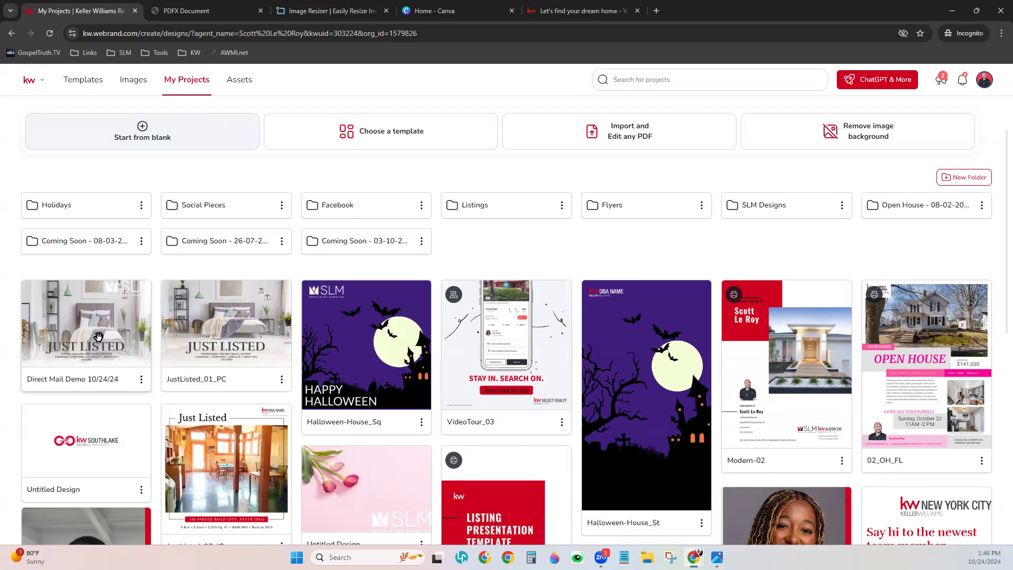
# - Open the Direct Mail Demo 10/24/24 design for editing with its page thumbnails showing
pyautogui.click(140, 378)
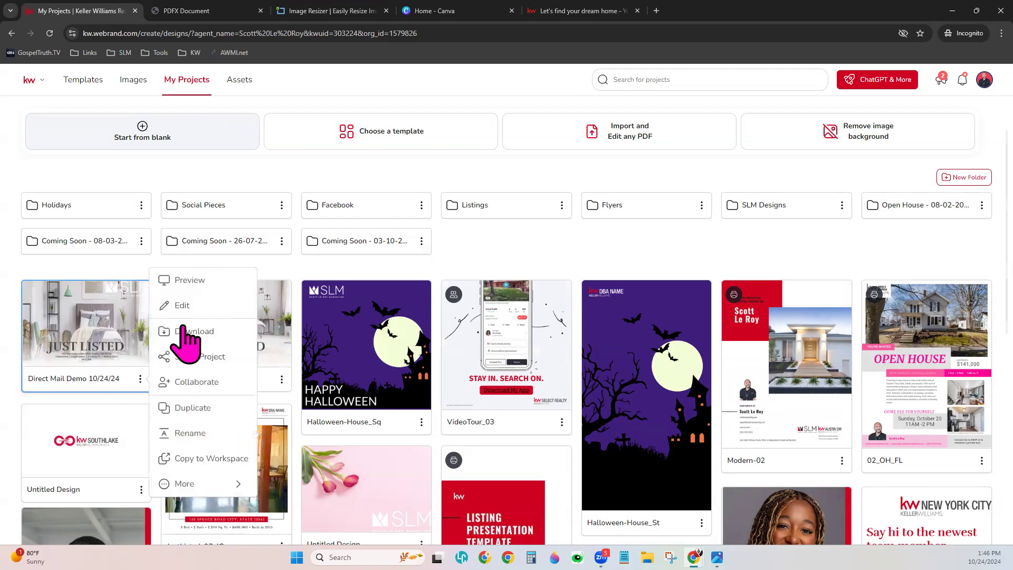
pyautogui.click(184, 306)
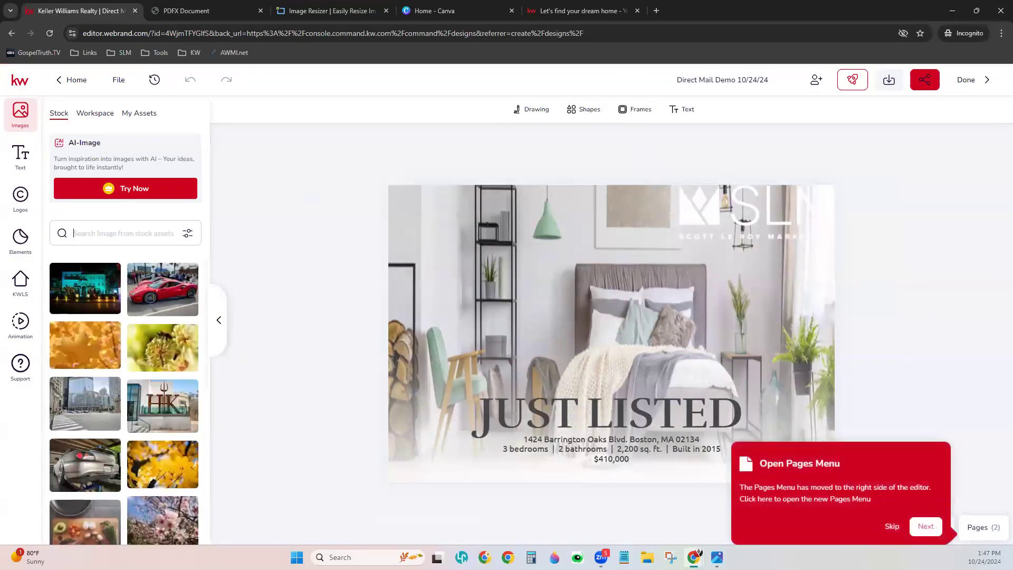
pyautogui.click(892, 526)
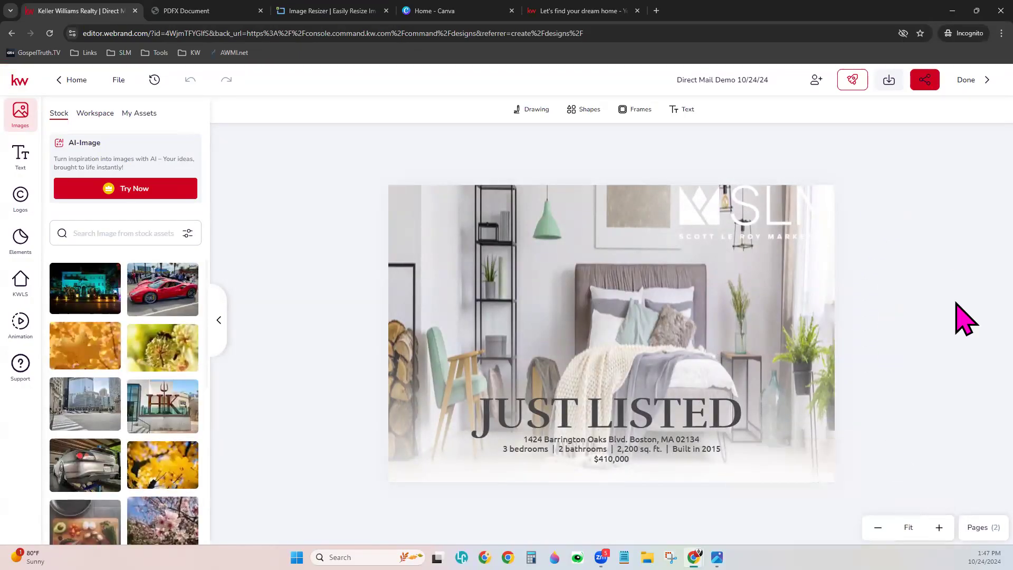
pyautogui.click(984, 529)
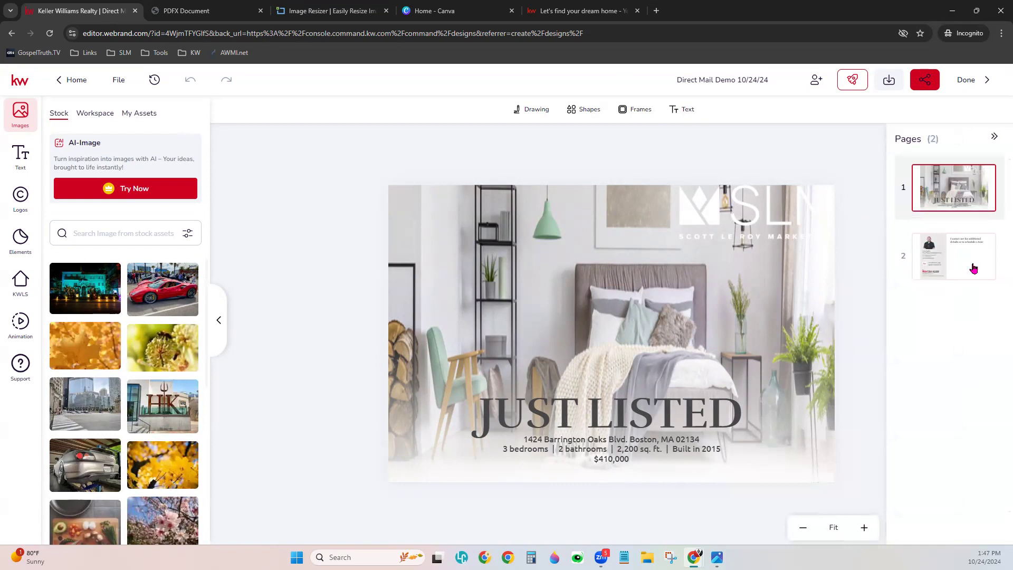
# - Export all pages as PNG, saving Direct Mail Demo 10_24_24.zip to Downloads
pyautogui.click(893, 83)
pyautogui.click(773, 166)
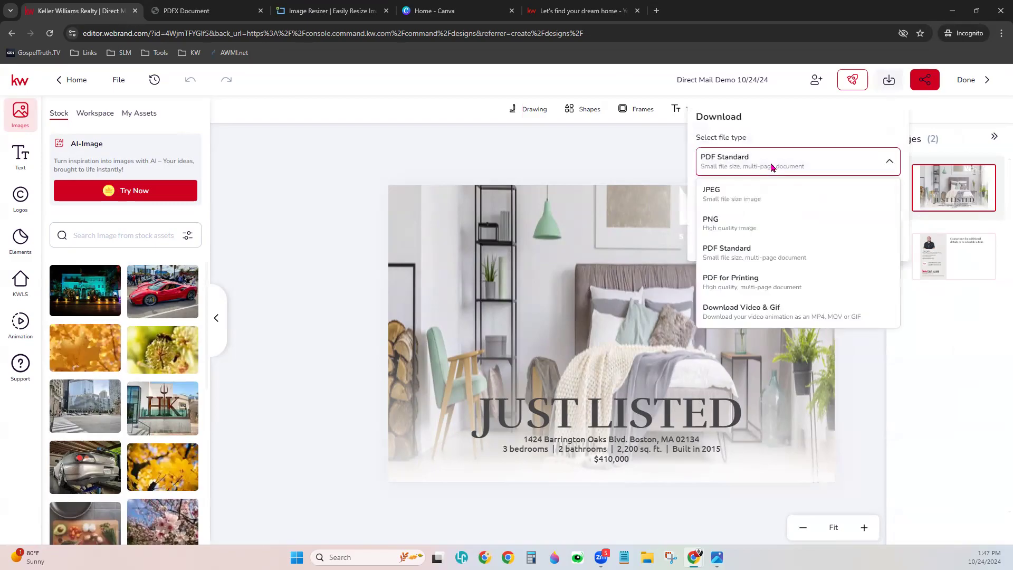
pyautogui.click(754, 230)
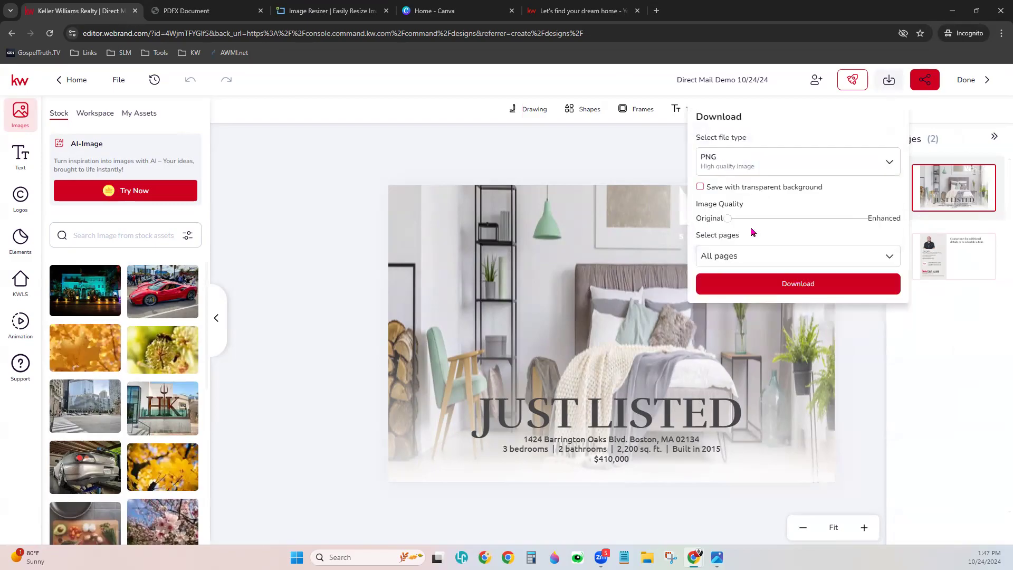
pyautogui.click(826, 284)
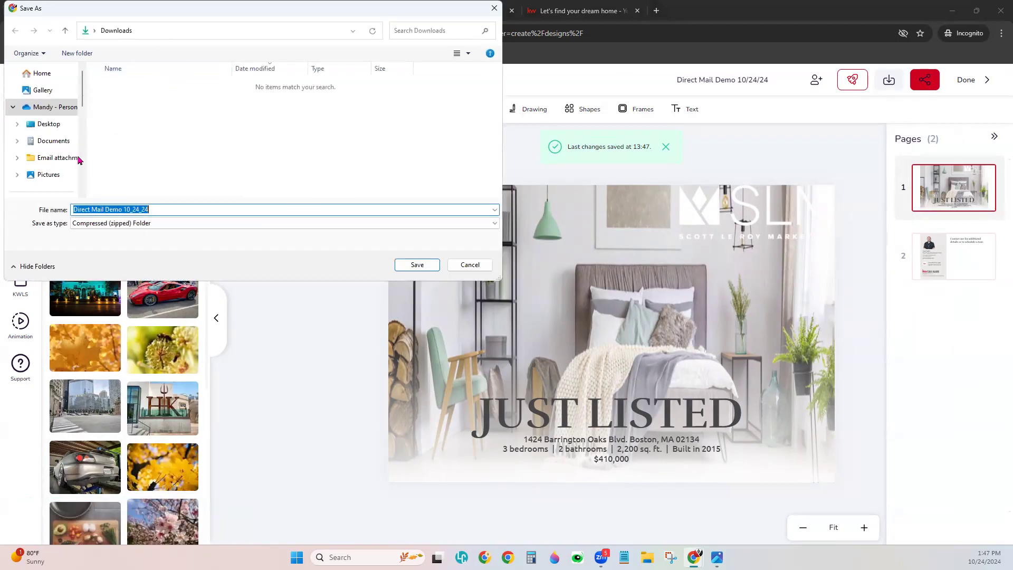
pyautogui.scroll(-2, 64, 153)
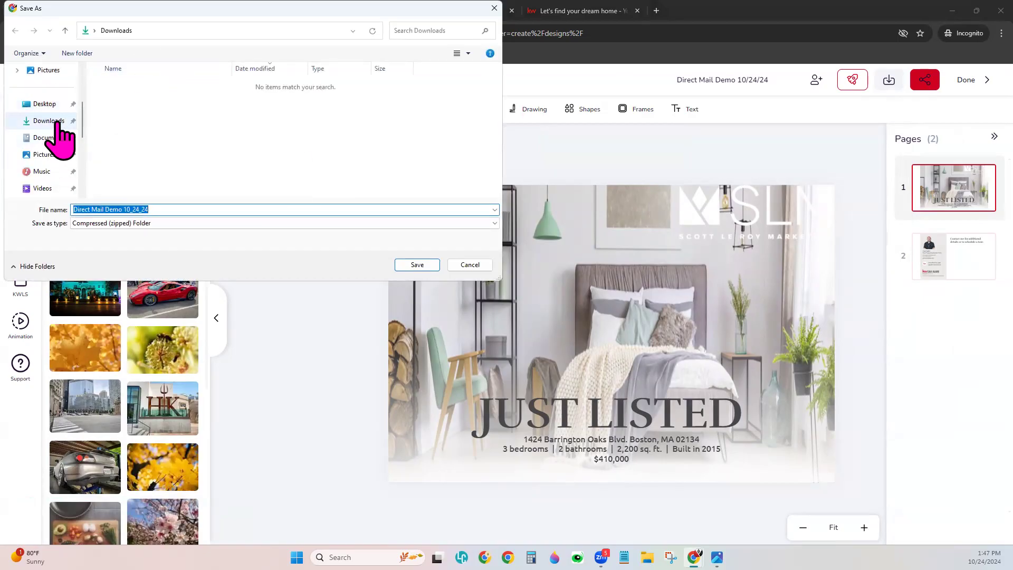
pyautogui.click(51, 121)
pyautogui.click(417, 265)
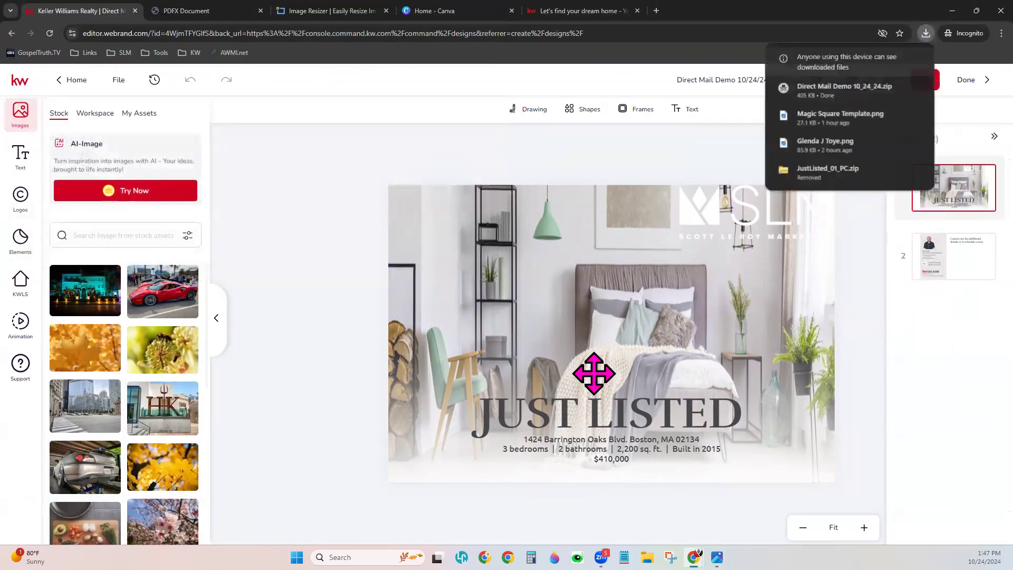
pyautogui.click(259, 177)
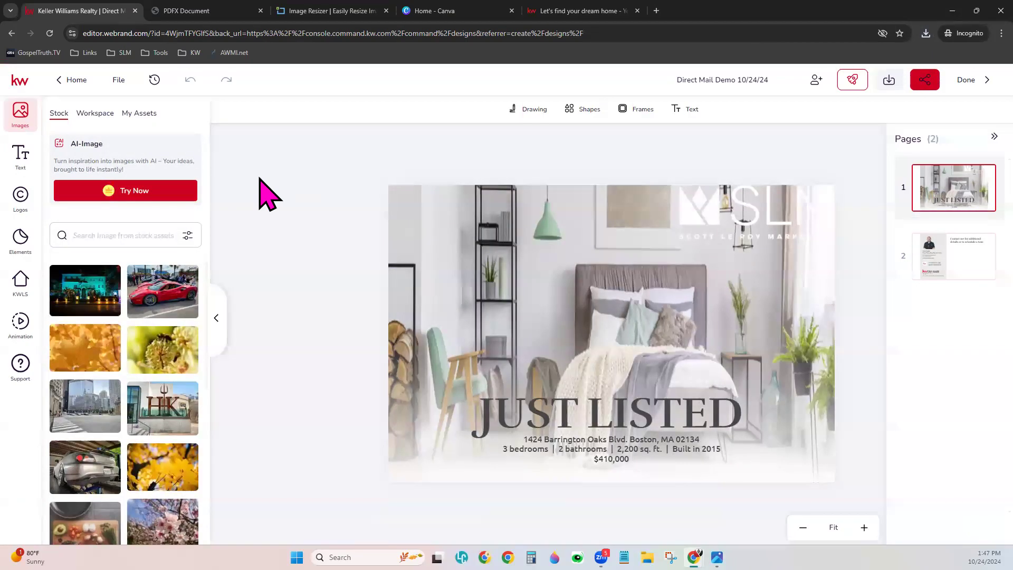
# - Move from the Image Resizer tab to the 'Home - Canva' tab
pyautogui.click(295, 10)
pyautogui.click(290, 33)
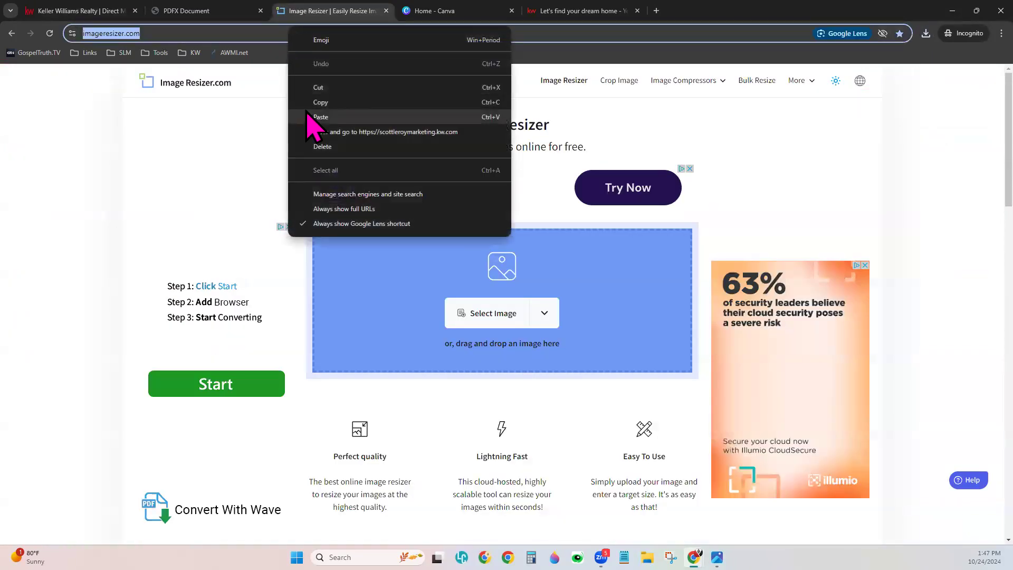
pyautogui.press('Escape')
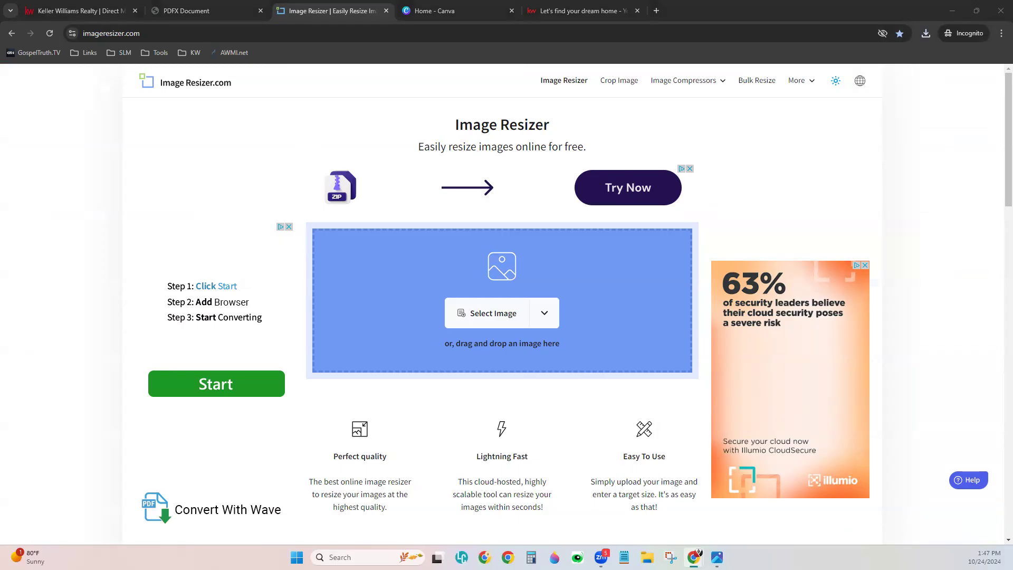
pyautogui.click(457, 11)
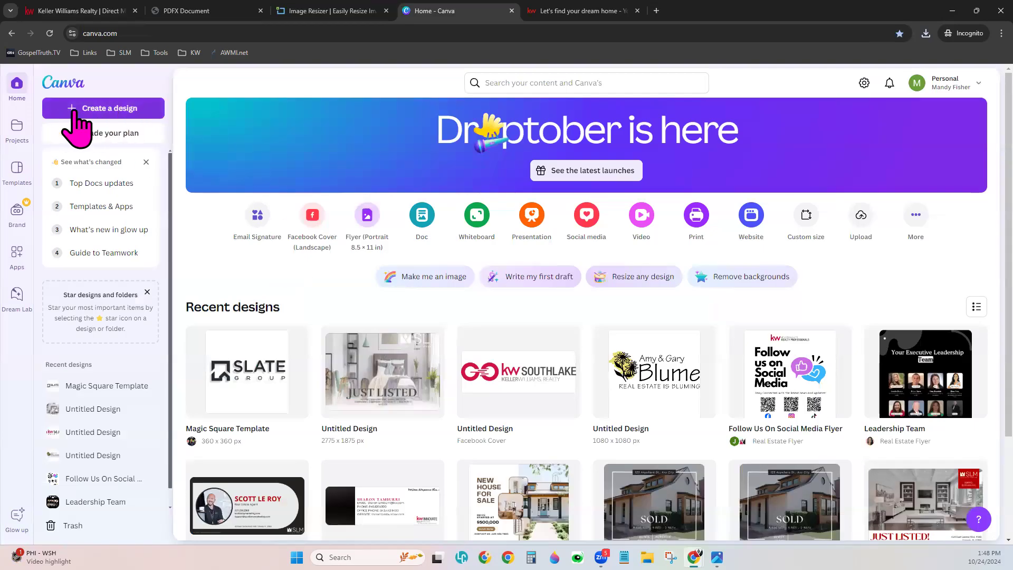
# - Create a blank Canva design with a custom size of 2775 × 1875 px
pyautogui.click(106, 112)
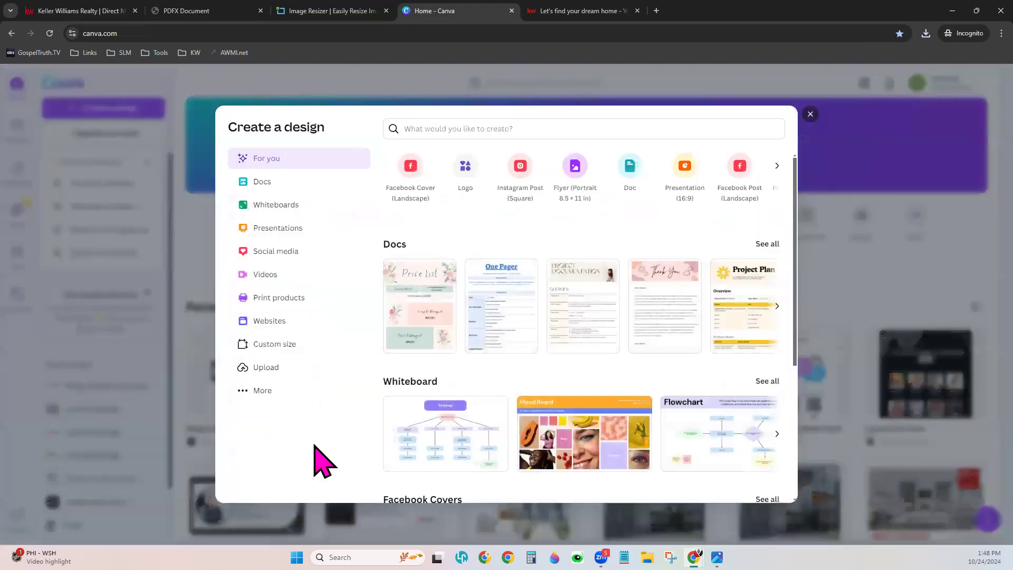
pyautogui.click(322, 351)
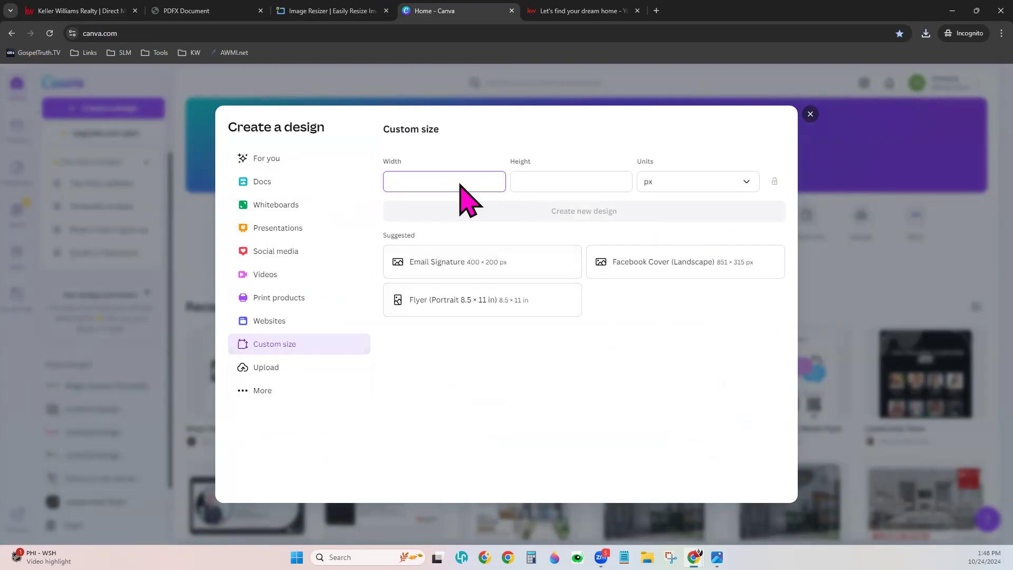
pyautogui.write('5')
pyautogui.click(551, 174)
pyautogui.write('1875')
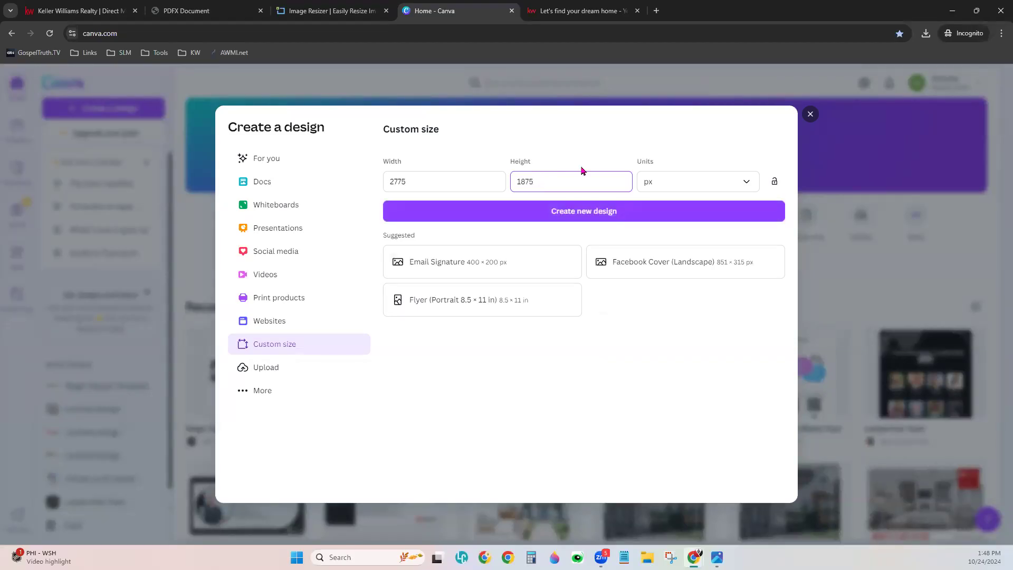
pyautogui.click(626, 128)
pyautogui.click(610, 213)
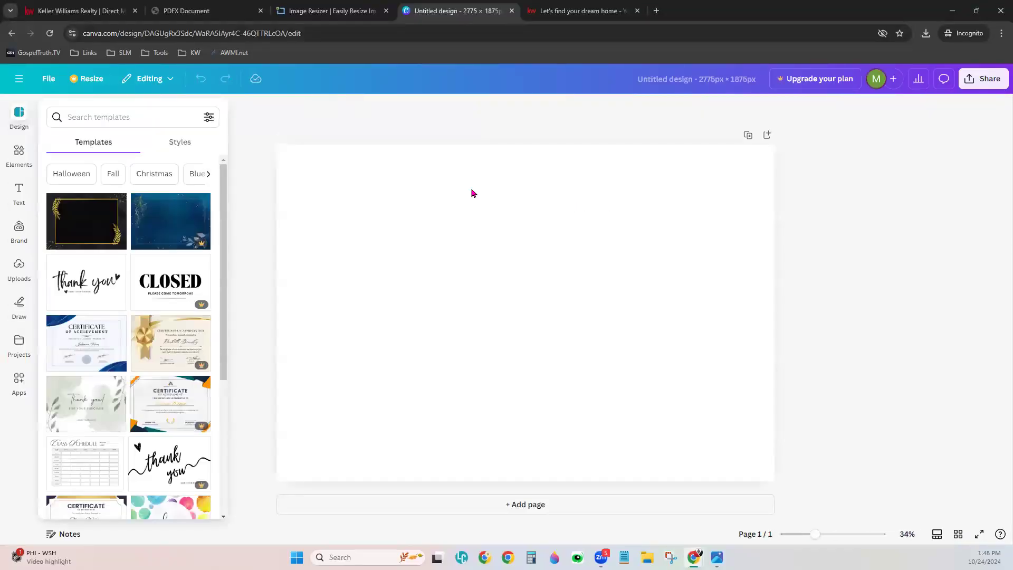
# - Upload the JustListed_01_PC_1 and JustListed_01_PC_2 images to Canva
pyautogui.click(498, 289)
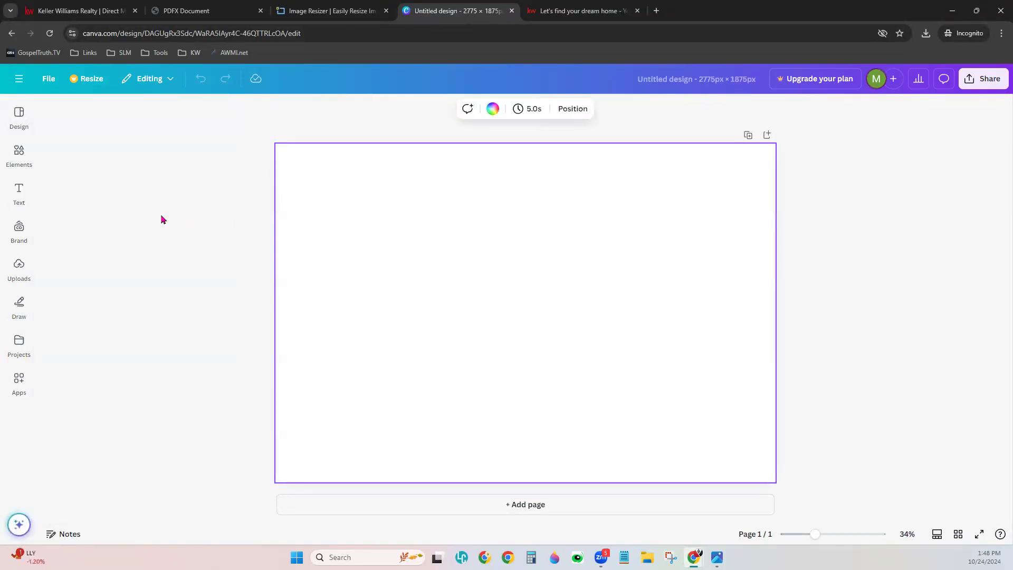
pyautogui.click(19, 266)
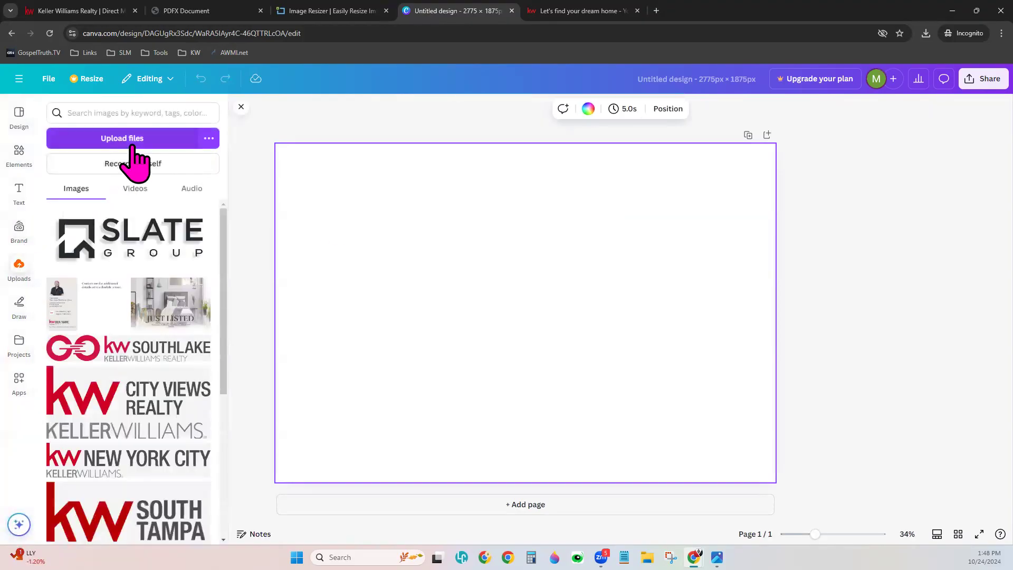
pyautogui.click(136, 140)
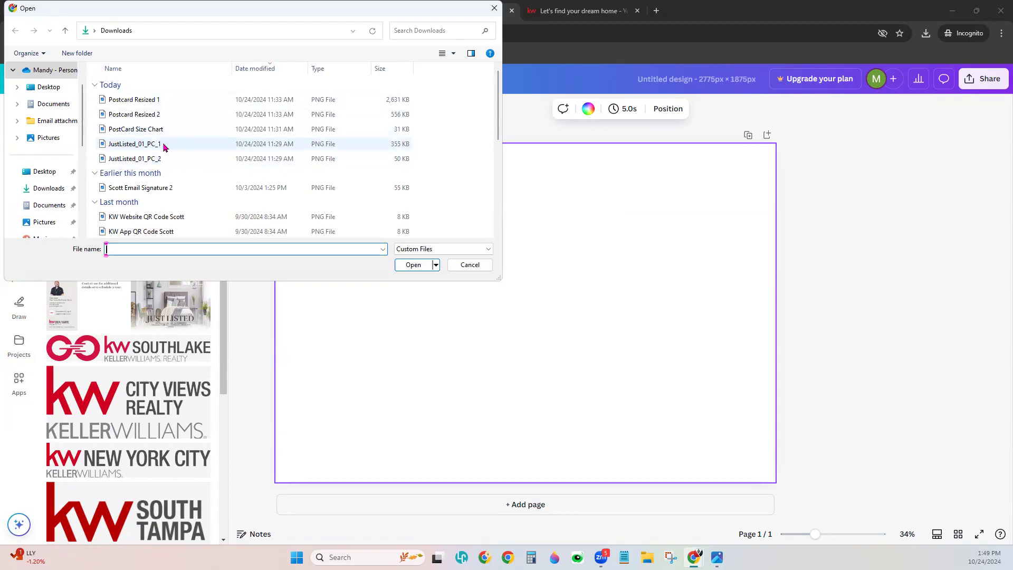
pyautogui.click(162, 144)
pyautogui.keyDown('ctrl'); pyautogui.click(168, 159); pyautogui.keyUp('ctrl')
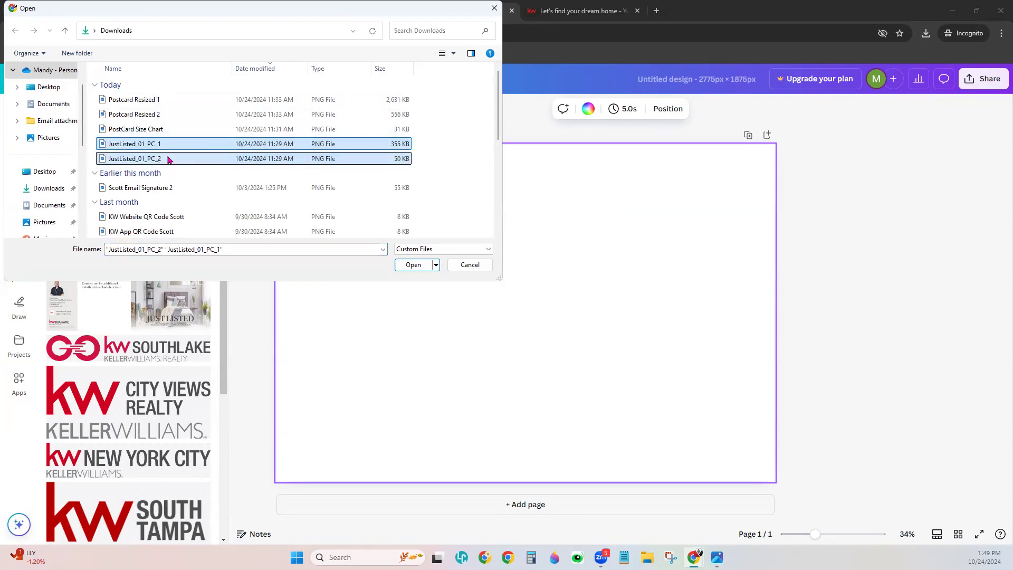
pyautogui.click(414, 265)
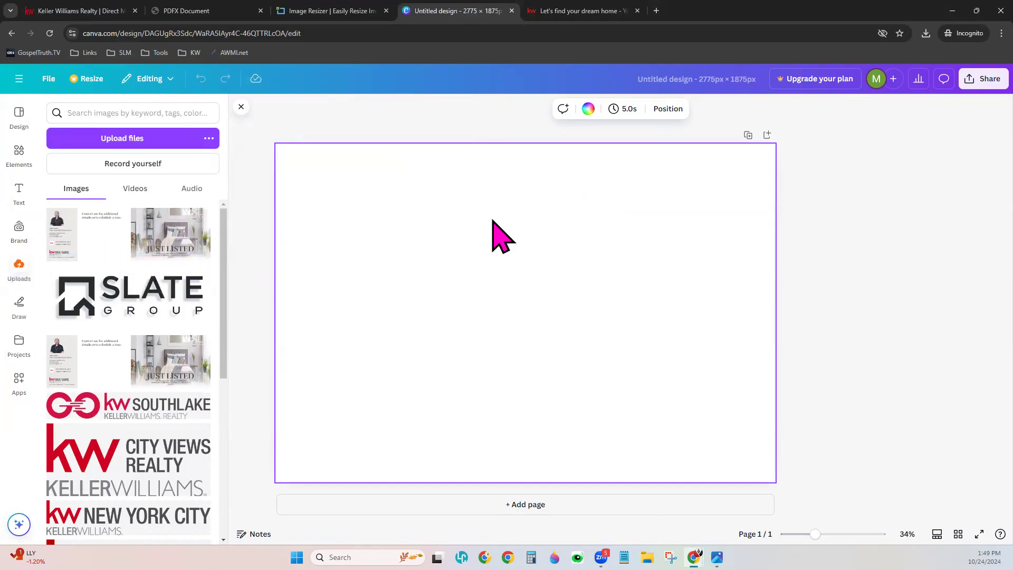
# - Place the JUST LISTED front on page 1 and the contact card on a new page 2
pyautogui.moveTo(168, 248); pyautogui.dragTo(314, 274)
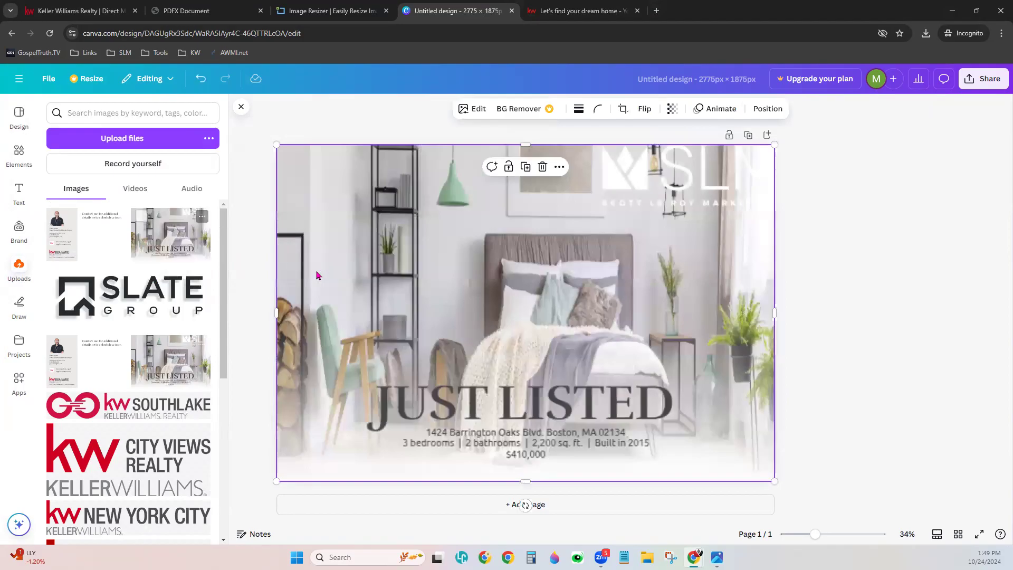
pyautogui.click(525, 505)
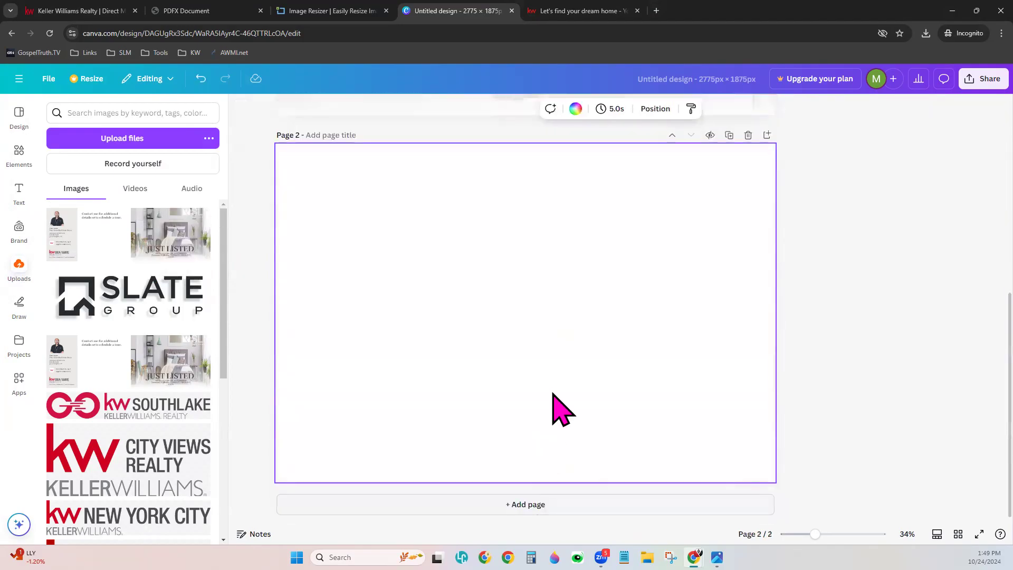
pyautogui.moveTo(63, 248); pyautogui.dragTo(290, 264)
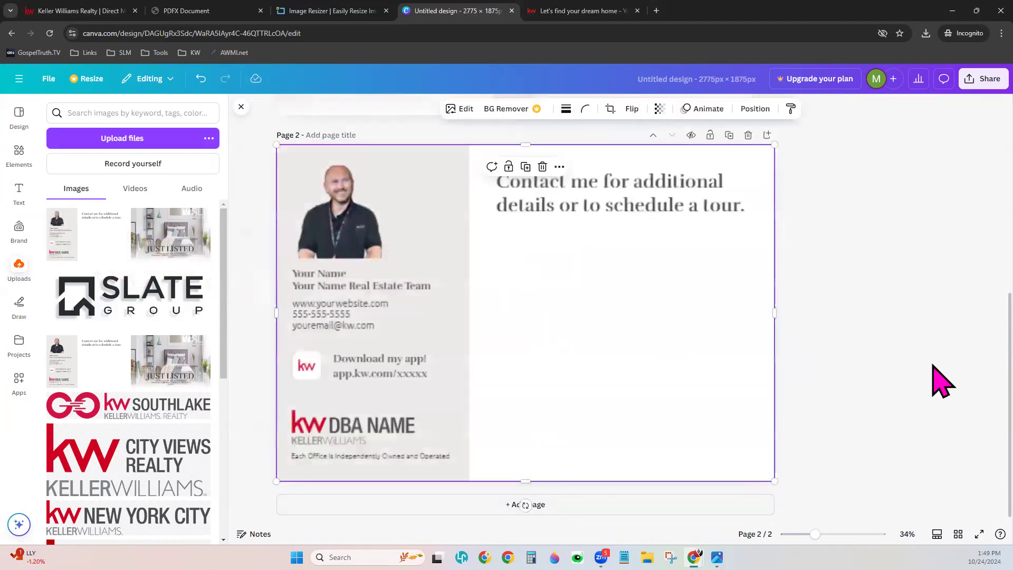
pyautogui.scroll(2, 865, 383)
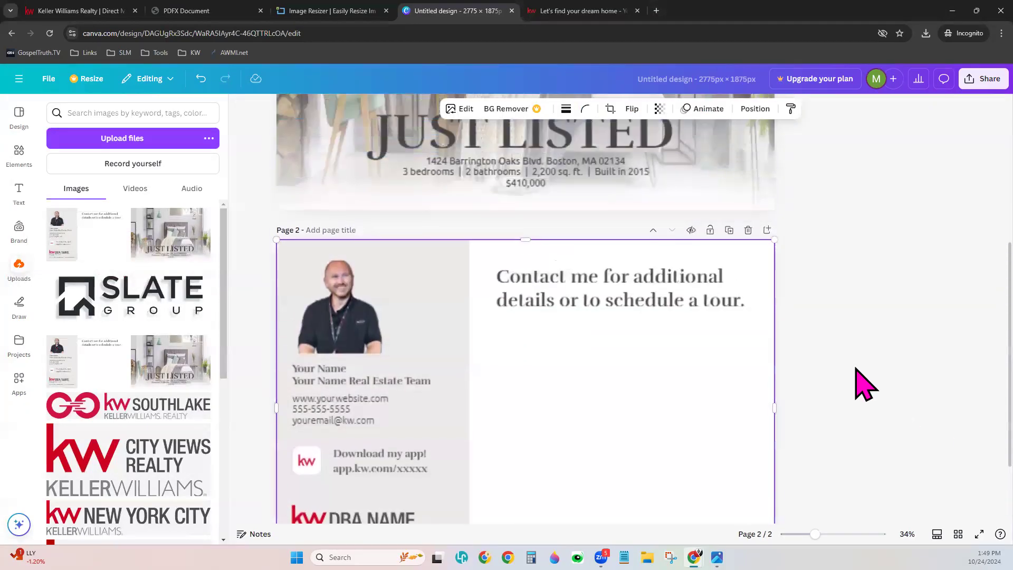
pyautogui.scroll(-2, 865, 384)
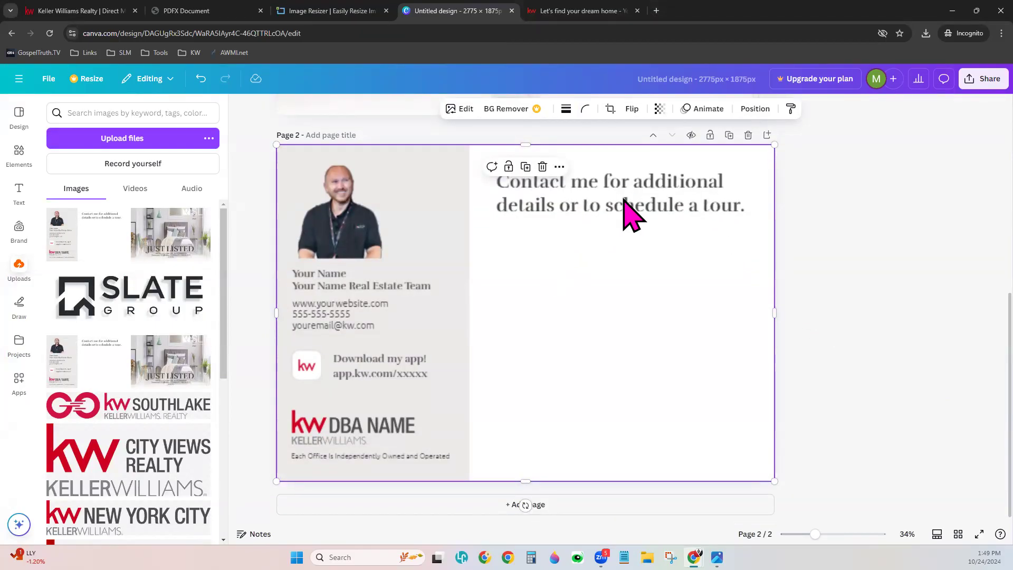
pyautogui.scroll(5, 839, 377)
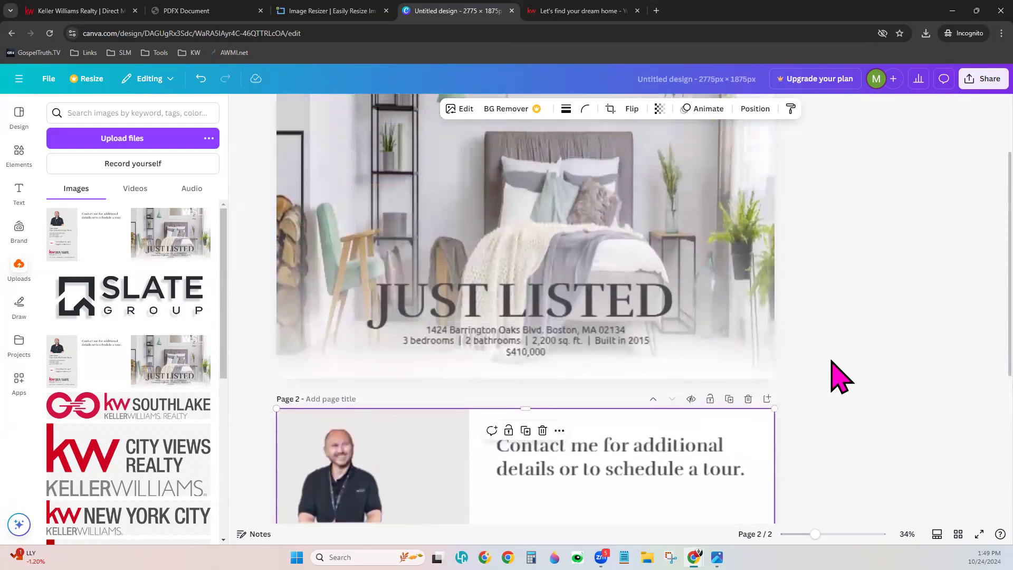
pyautogui.scroll(1, 839, 377)
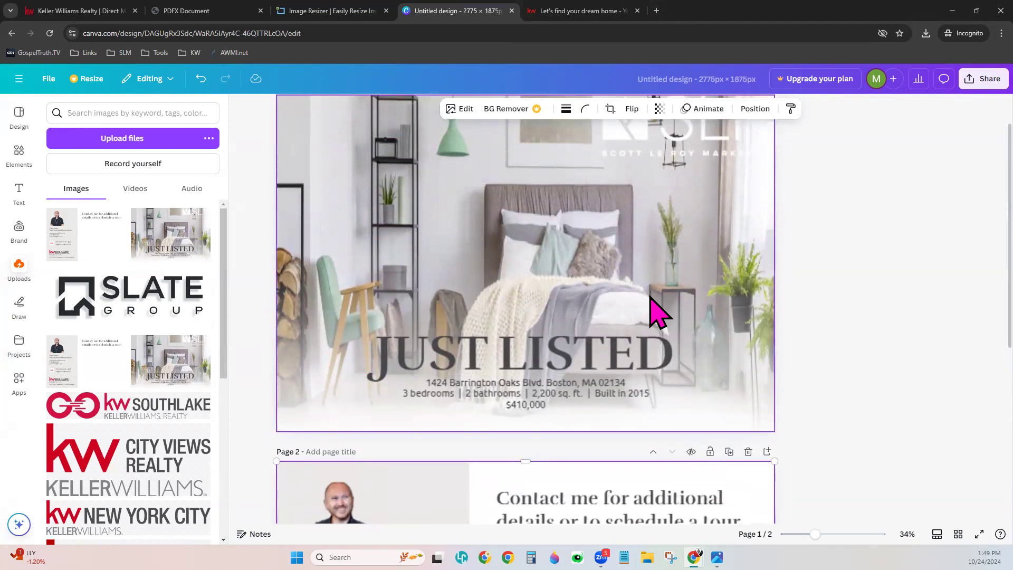
pyautogui.scroll(-1, 707, 325)
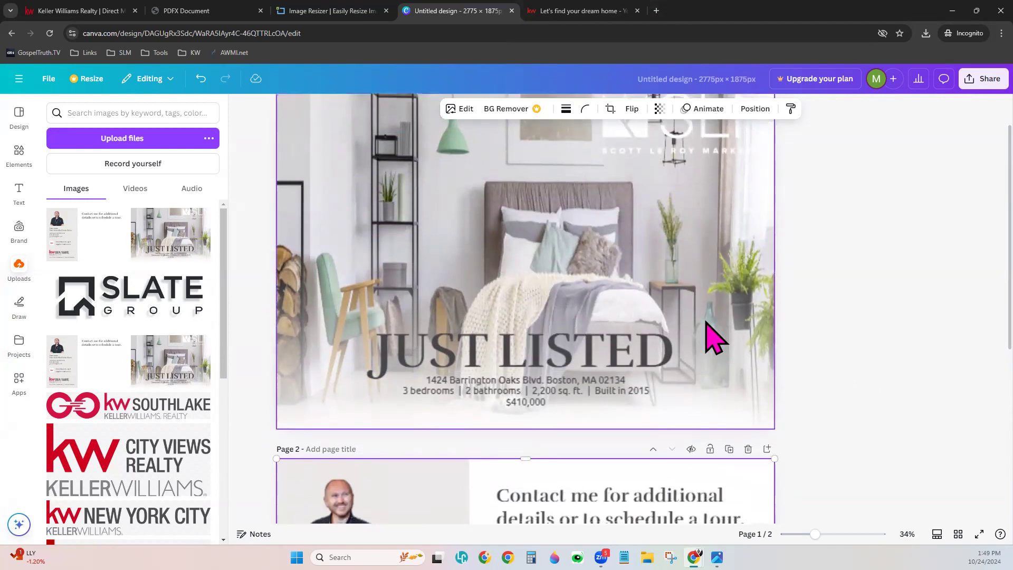
pyautogui.scroll(-4, 707, 333)
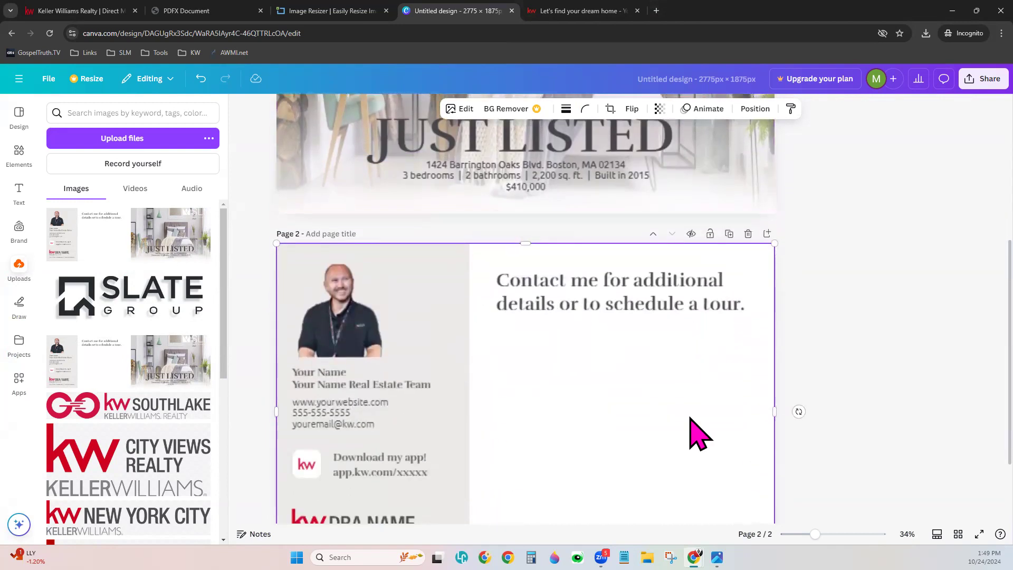
pyautogui.scroll(-2, 692, 419)
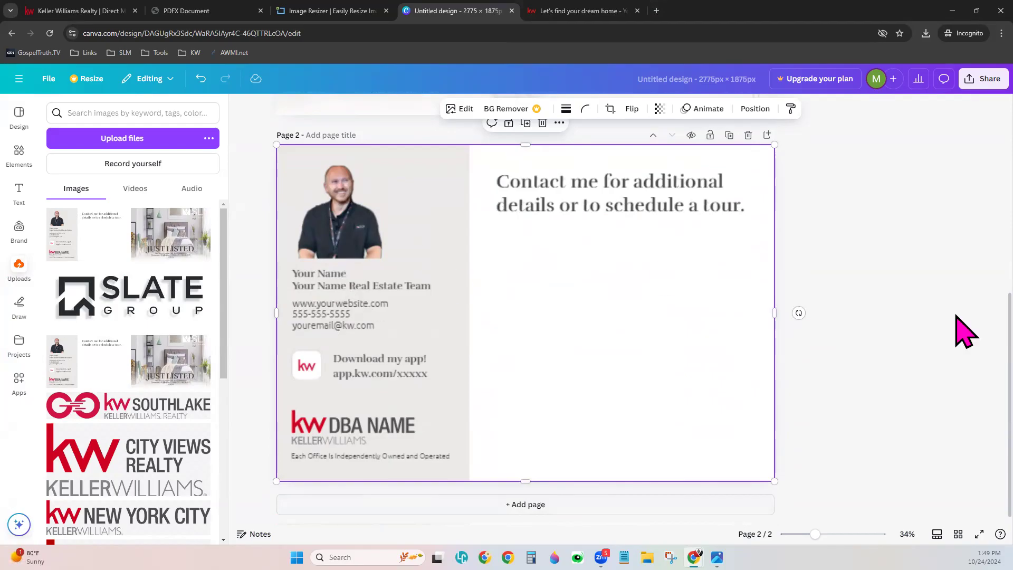
pyautogui.scroll(2, 865, 388)
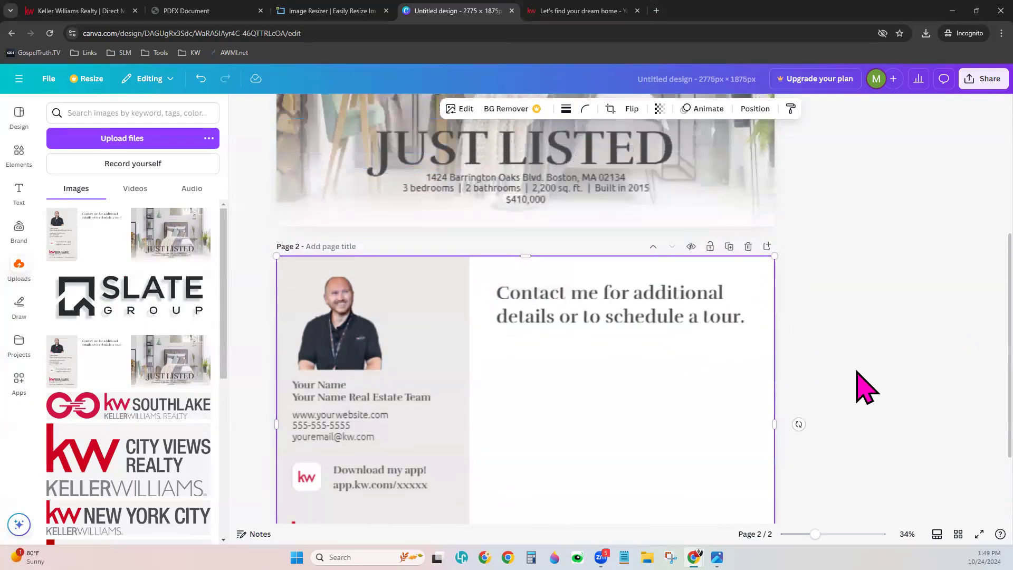
pyautogui.scroll(5, 865, 388)
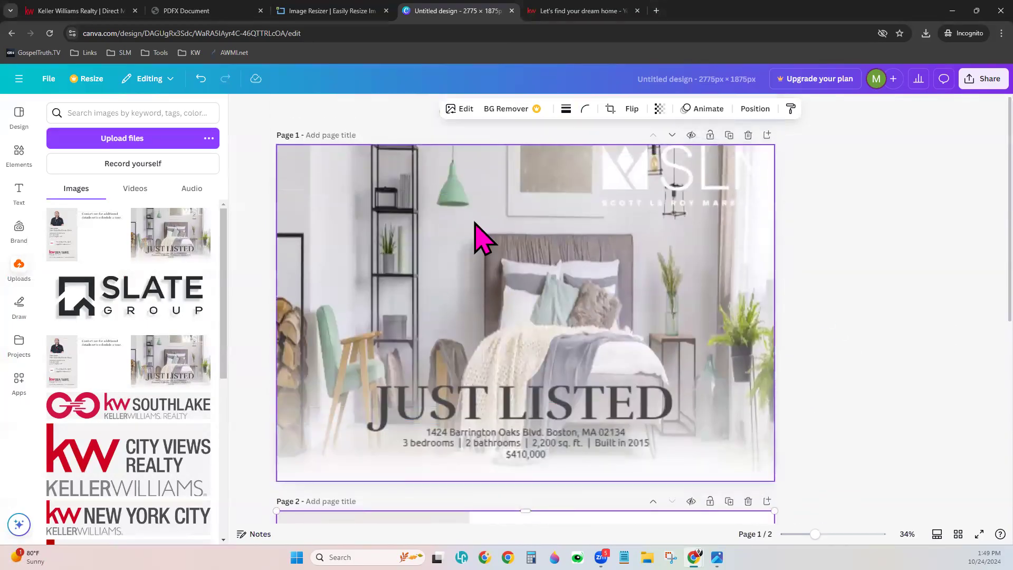
# - Download all 2 pages as PNG, saving Untitled design.zip to Downloads
pyautogui.click(999, 84)
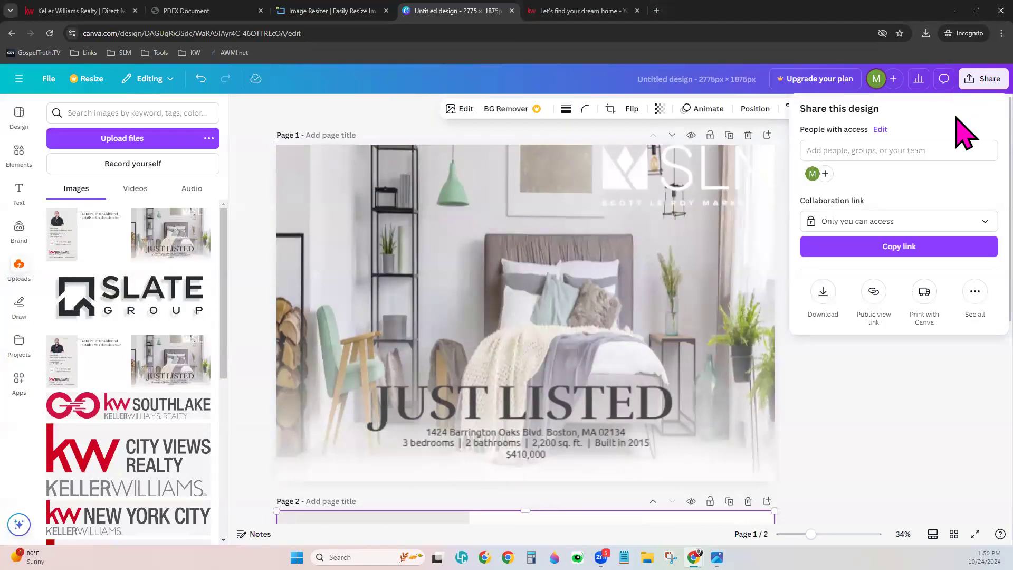
pyautogui.click(823, 291)
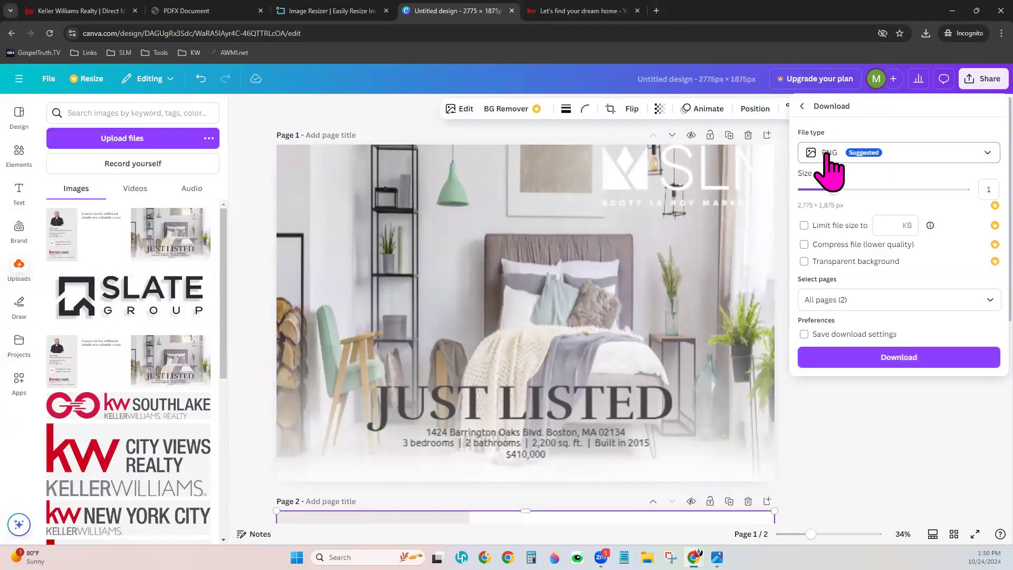
pyautogui.click(927, 361)
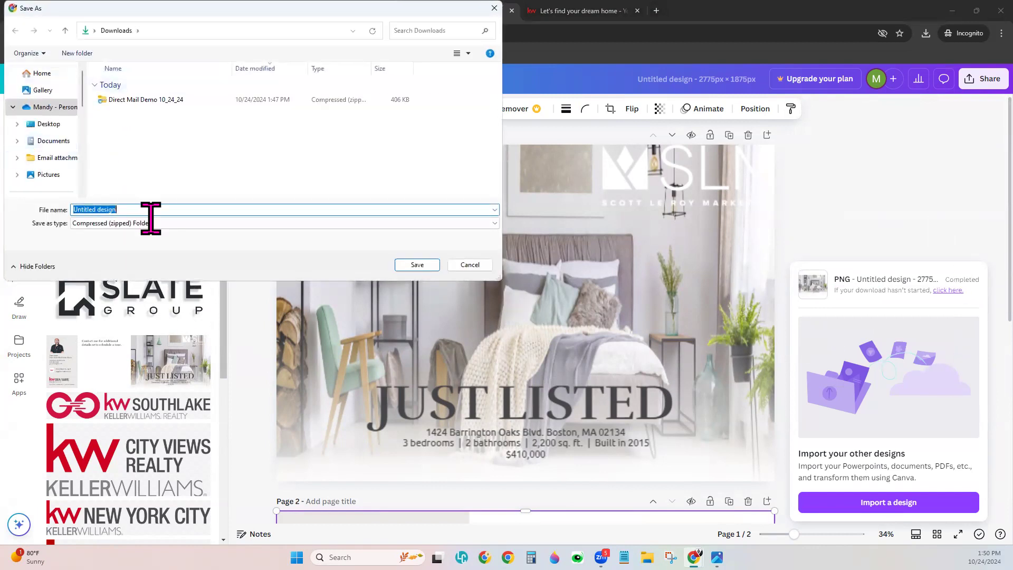
pyautogui.click(404, 270)
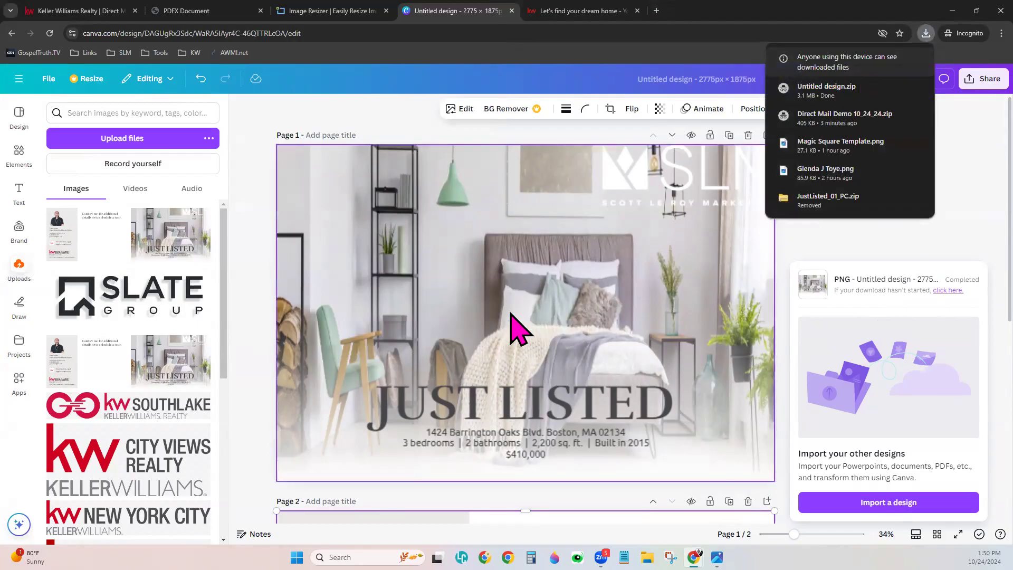
# - Return to KW Command at agent.kw.com and open the Direct Mail campaigns list
pyautogui.click(93, 9)
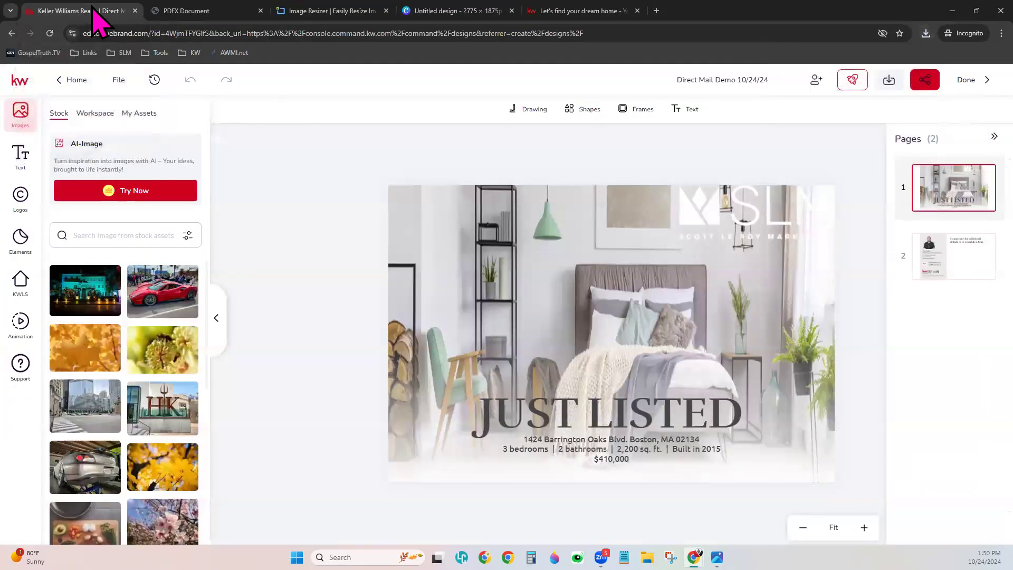
pyautogui.click(12, 33)
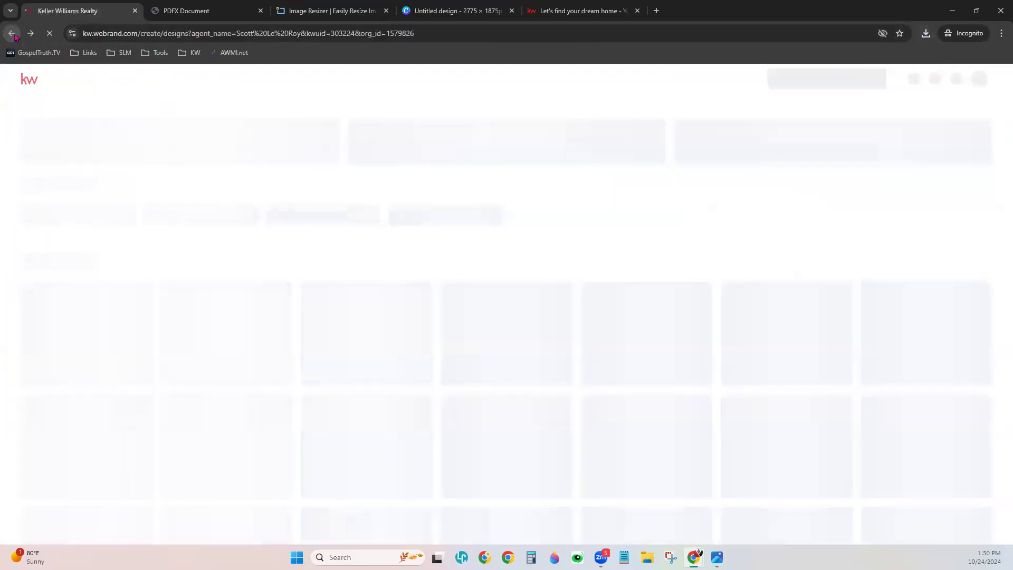
pyautogui.click(12, 33)
pyautogui.click(151, 33)
pyautogui.write('agent.kw.com')
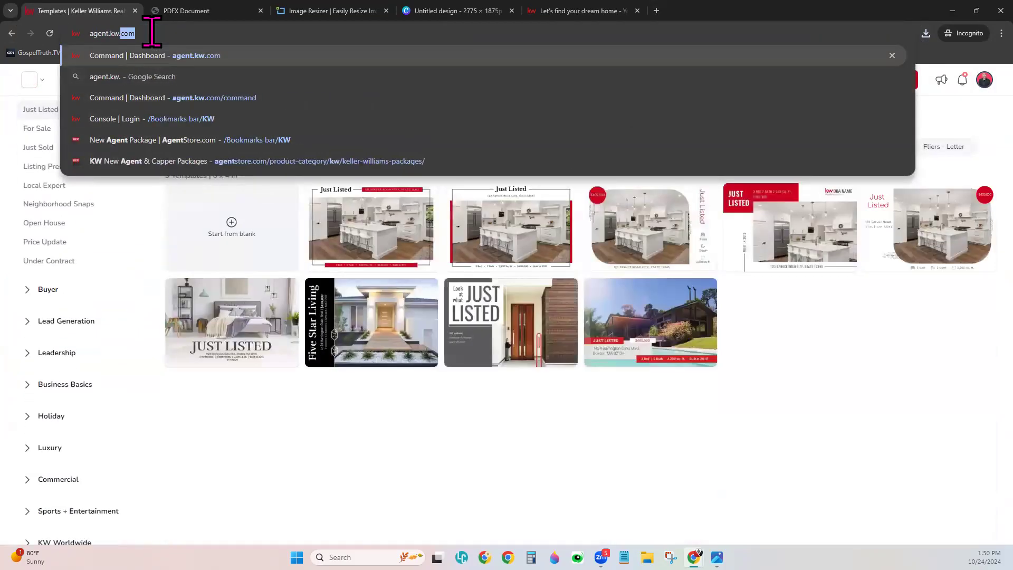
pyautogui.press('Return')
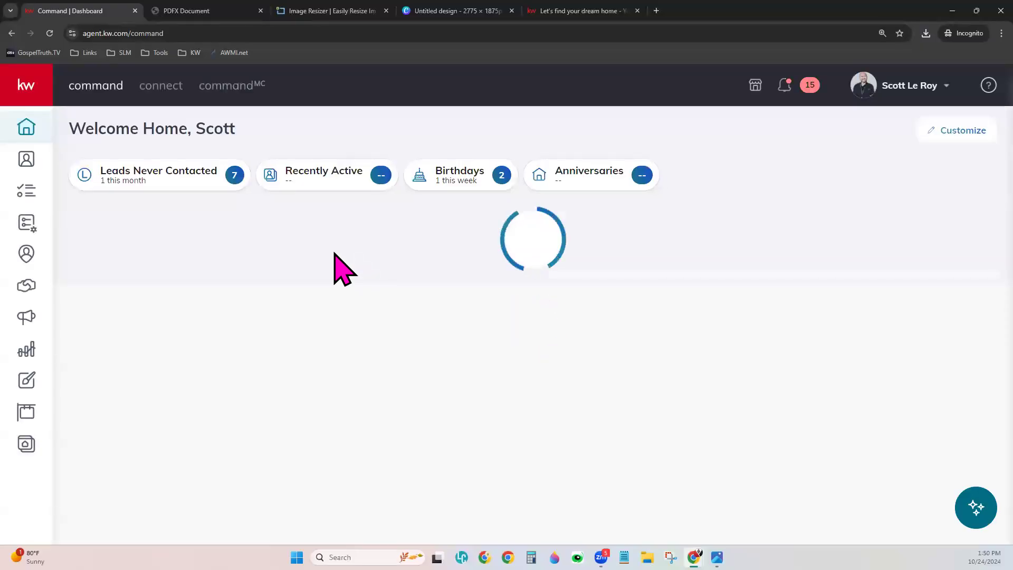
pyautogui.click(32, 325)
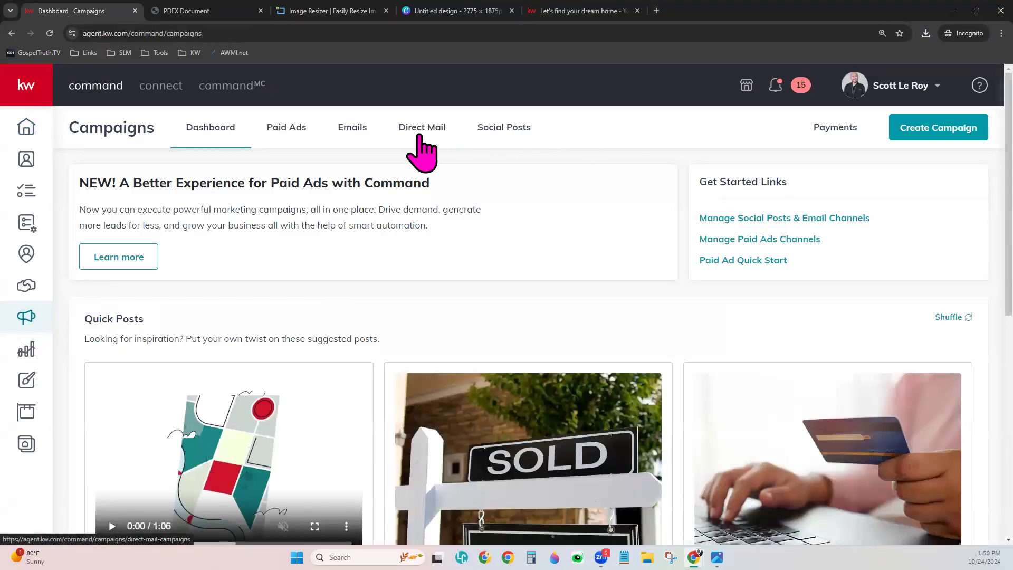
pyautogui.click(422, 152)
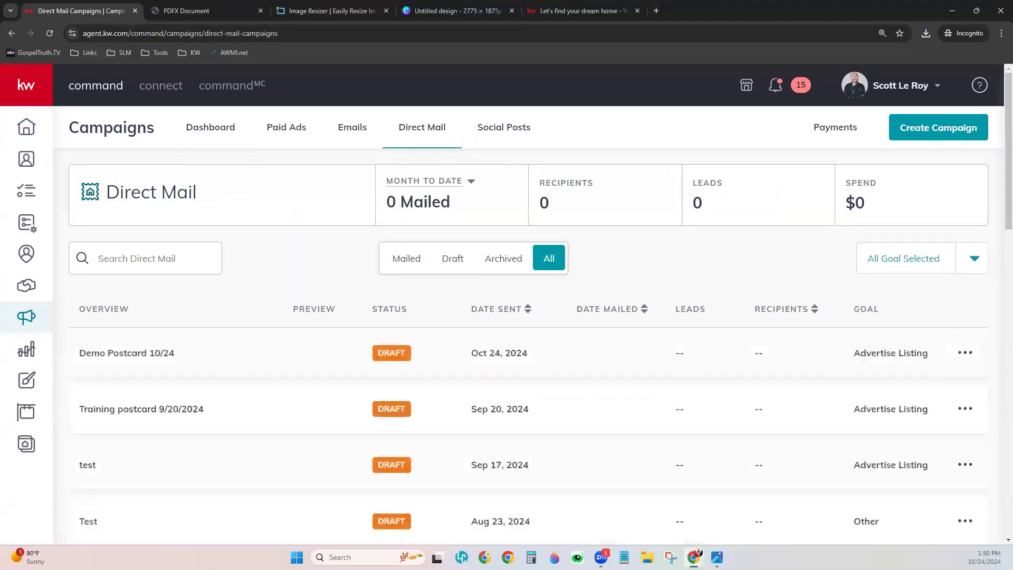
# - Create a Direct Mail campaign named 'Demo 2 10/24' with the Brand Awareness goal
pyautogui.click(944, 138)
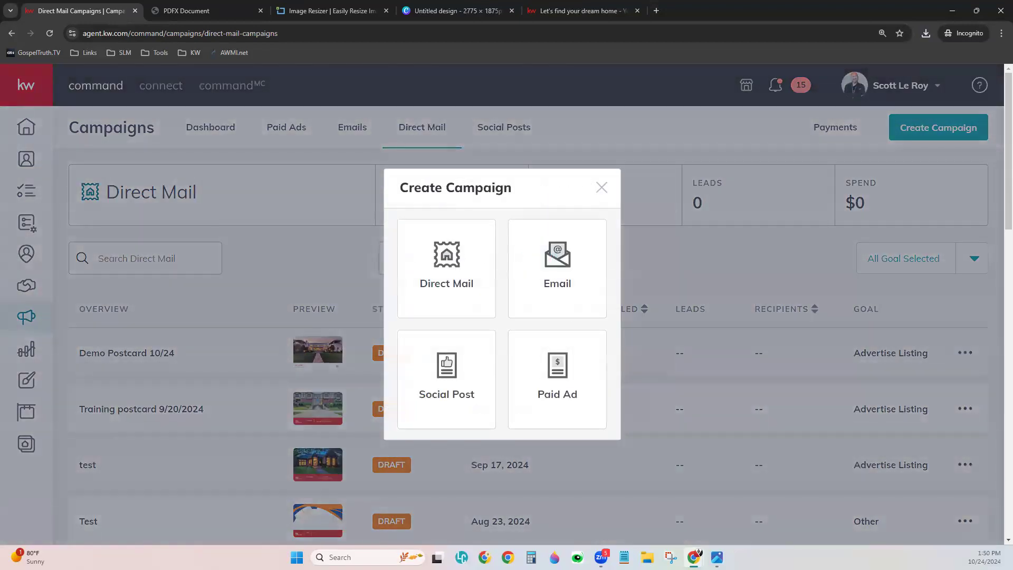
pyautogui.click(470, 293)
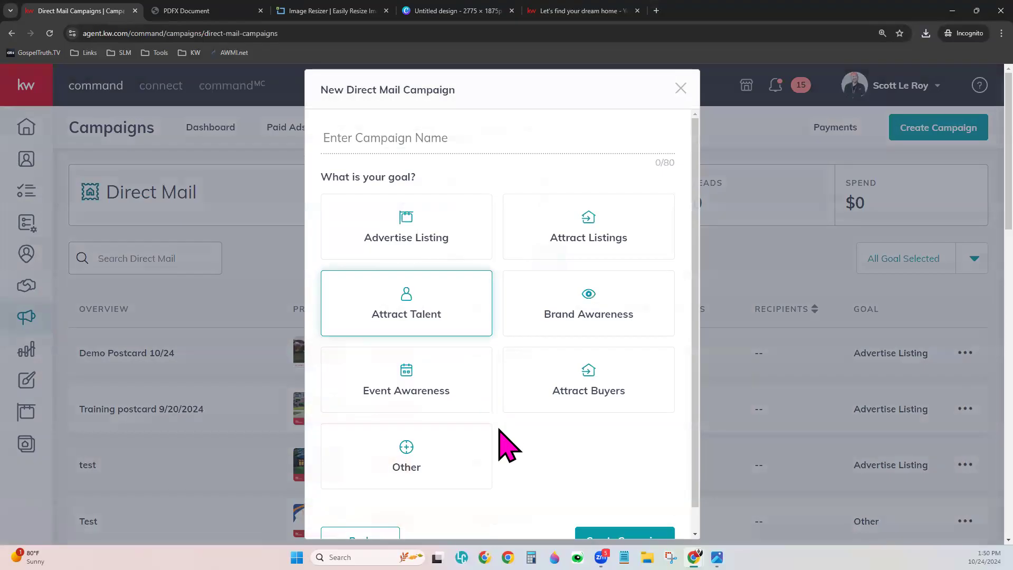
pyautogui.write('Demo ')
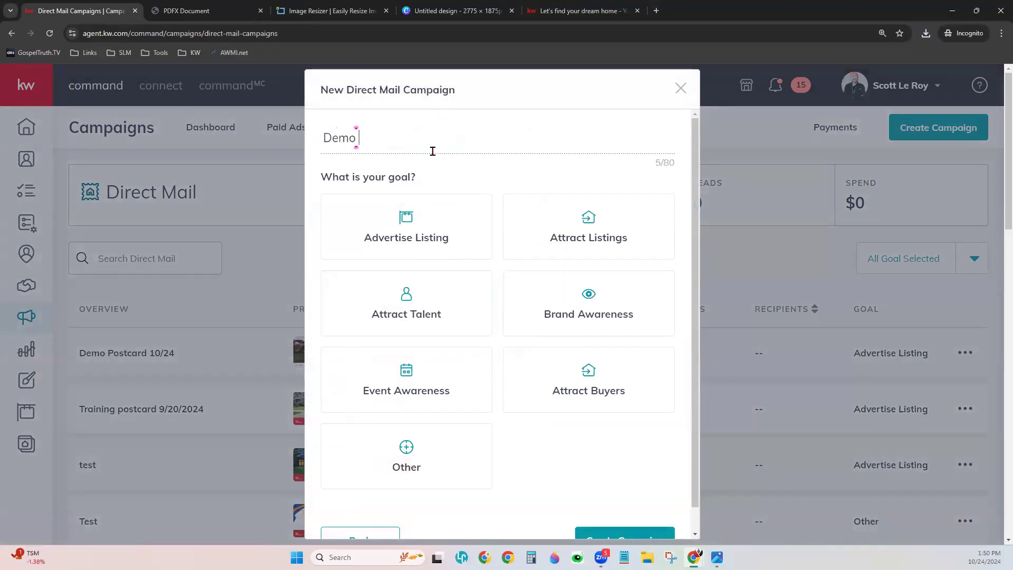
pyautogui.write('2 10/23')
pyautogui.write('4')
pyautogui.press('BackSpace')
pyautogui.write('234')
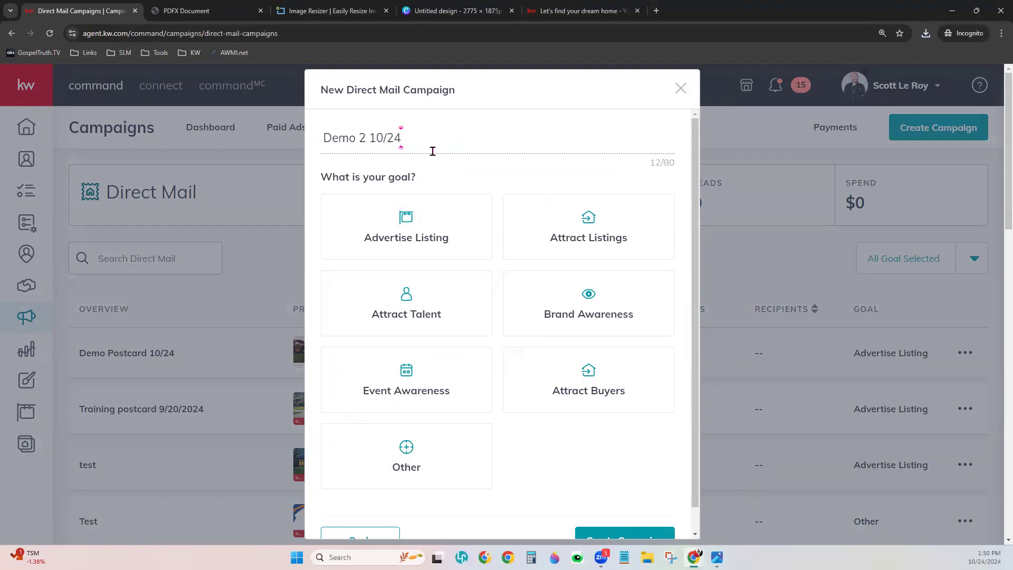
pyautogui.click(538, 296)
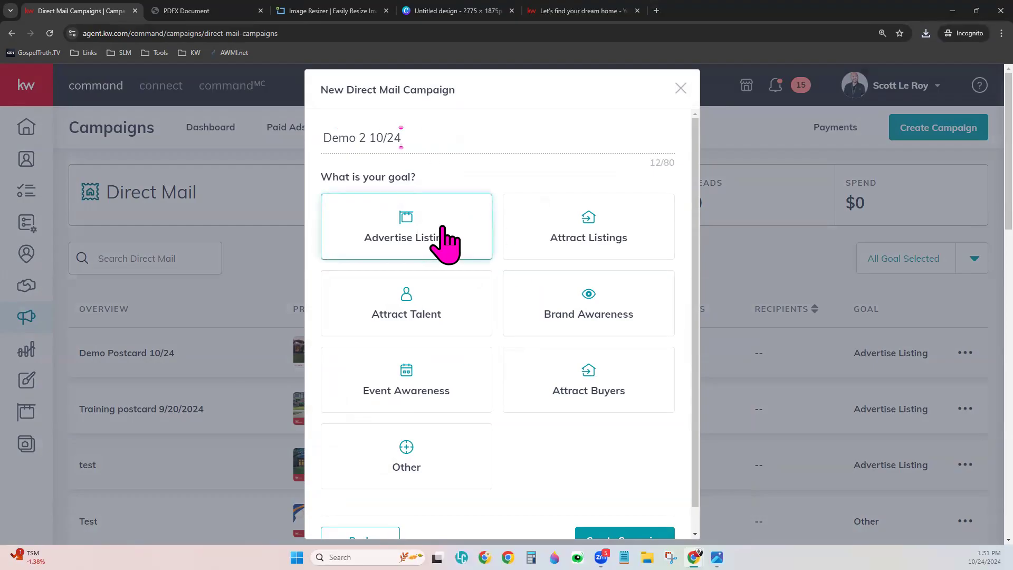
pyautogui.click(471, 240)
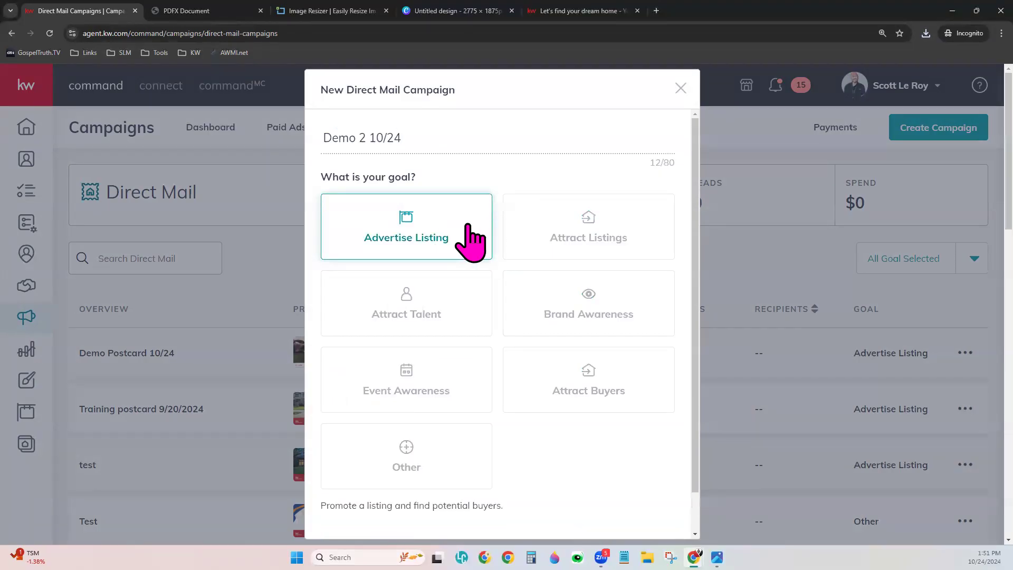
pyautogui.scroll(-1, 470, 240)
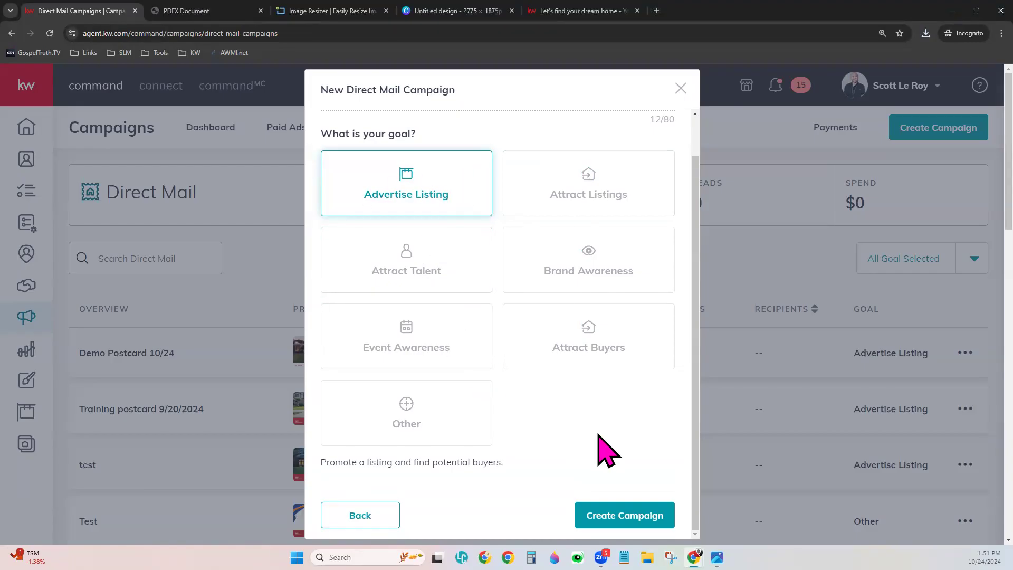
pyautogui.click(601, 272)
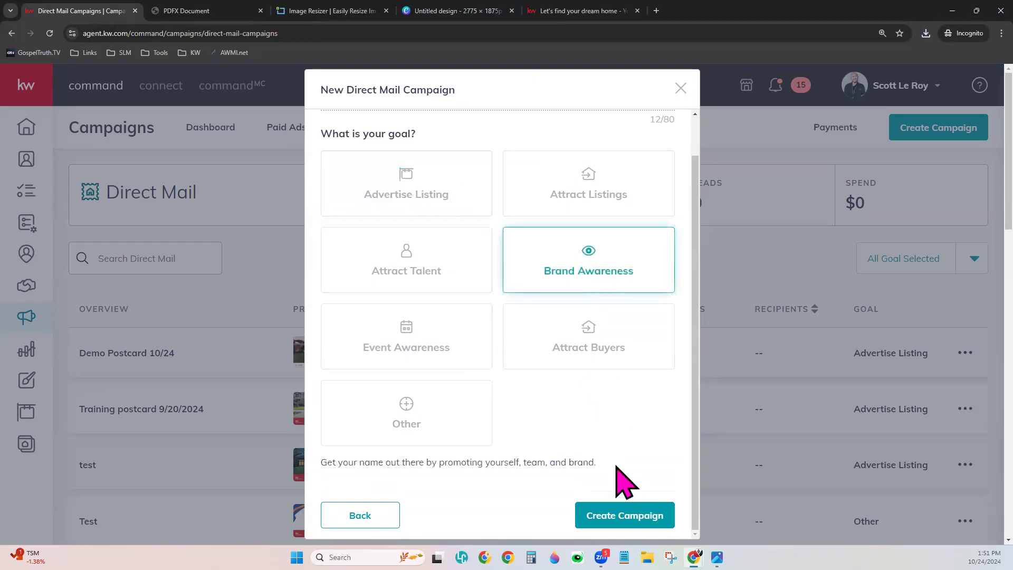
pyautogui.click(644, 511)
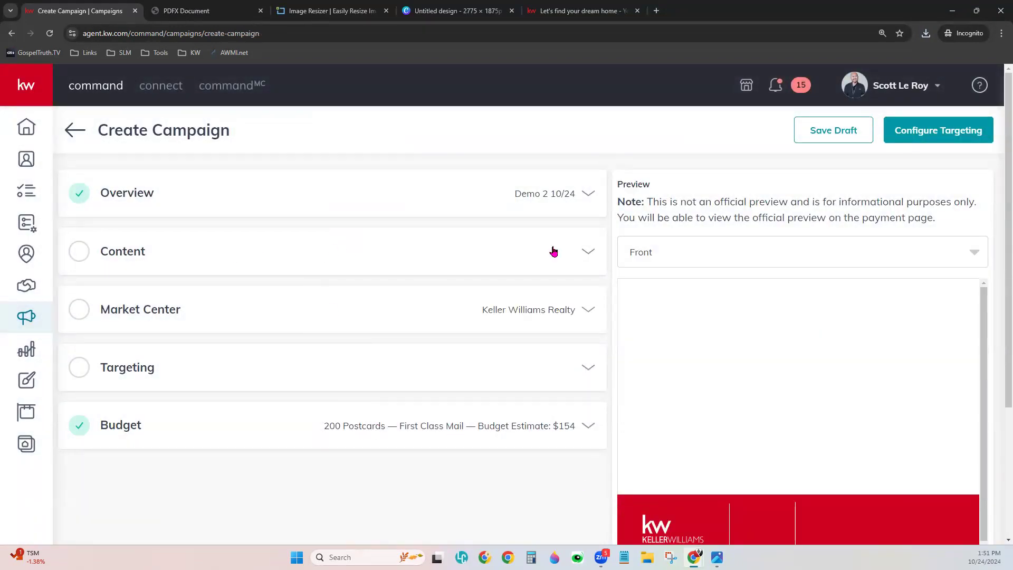
# - Switch the campaign content to 'Upload a custom template' and reveal the FRONT and BACK slots
pyautogui.click(339, 258)
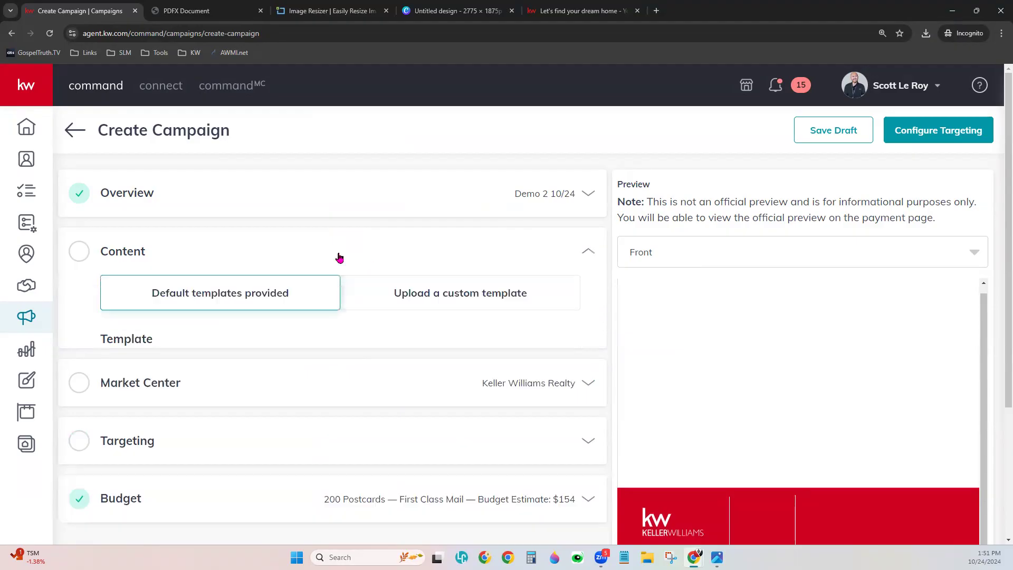
pyautogui.click(499, 306)
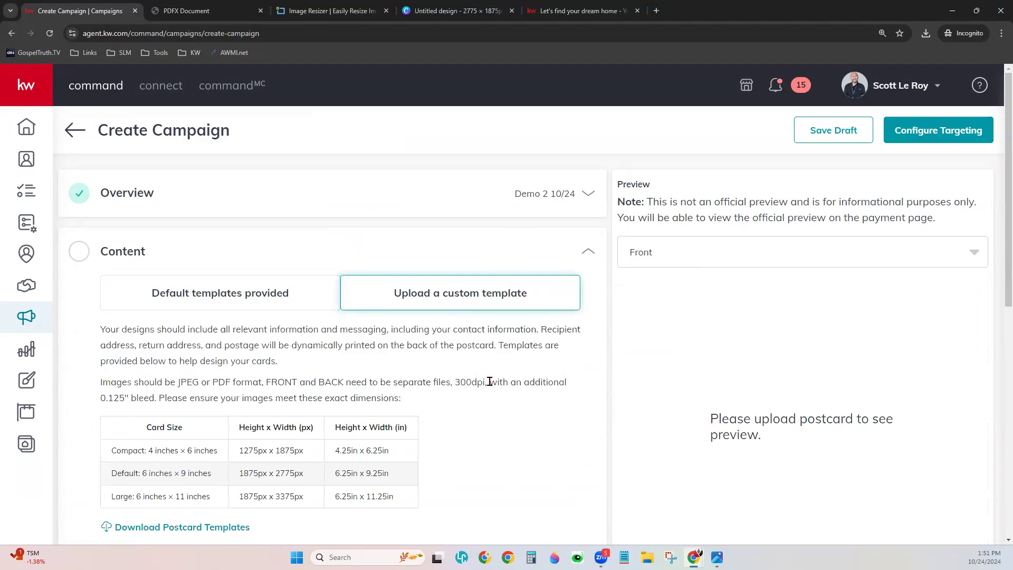
pyautogui.scroll(-1, 490, 381)
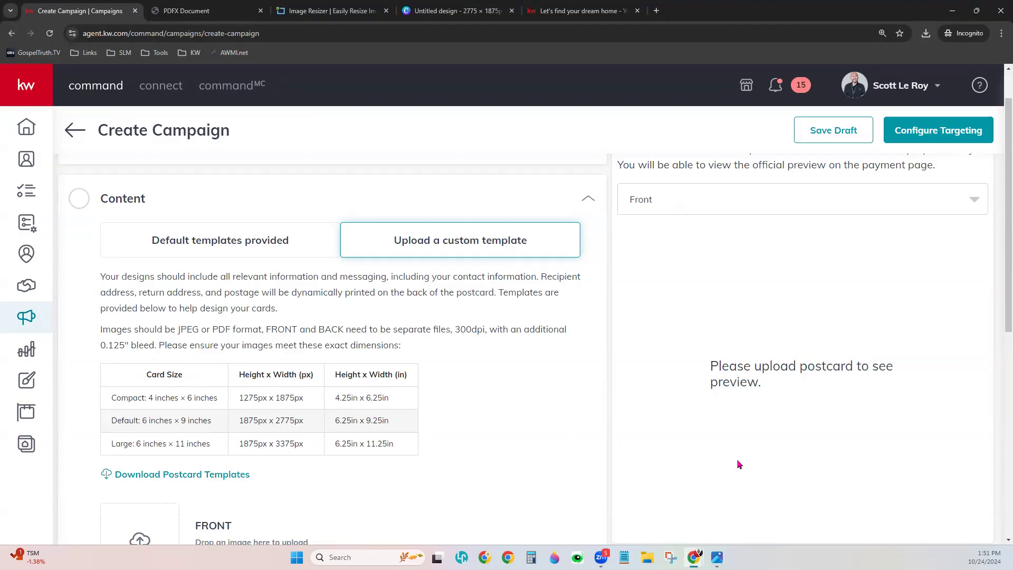
pyautogui.scroll(-2, 546, 451)
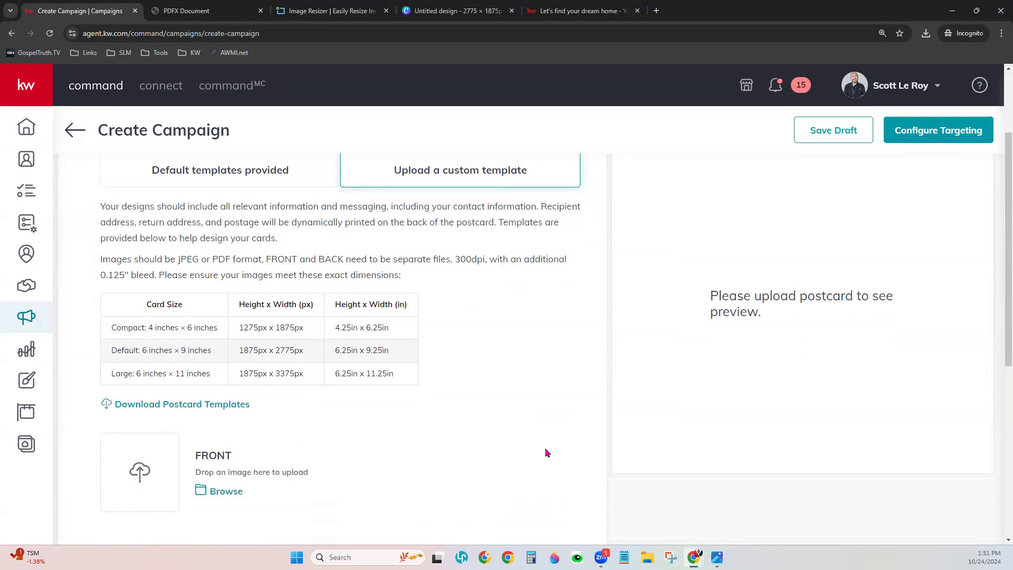
pyautogui.scroll(-3, 422, 393)
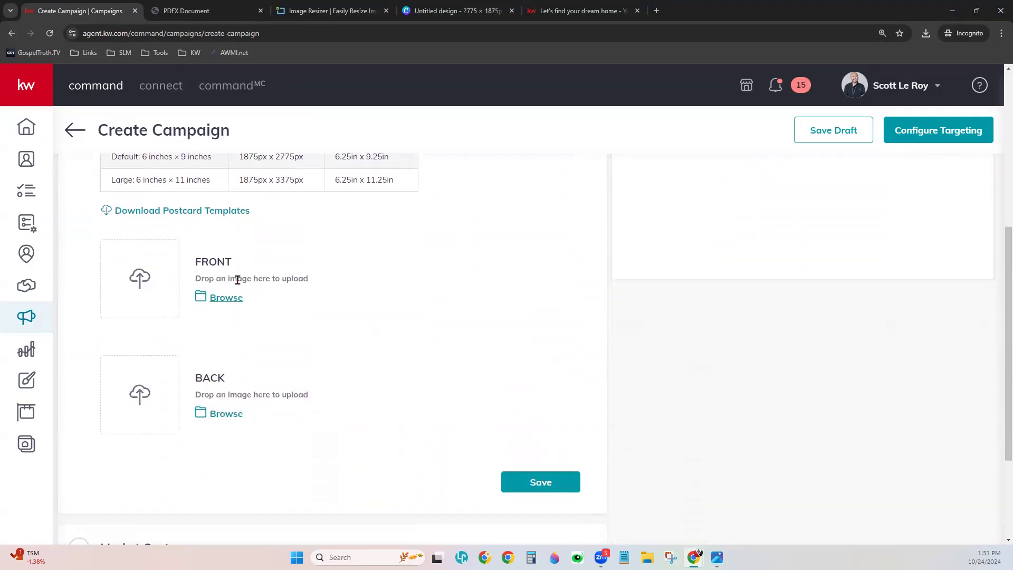
# - Upload Postcard Resized 1 as the front and Postcard Resized 2 as the back, then save
pyautogui.click(211, 297)
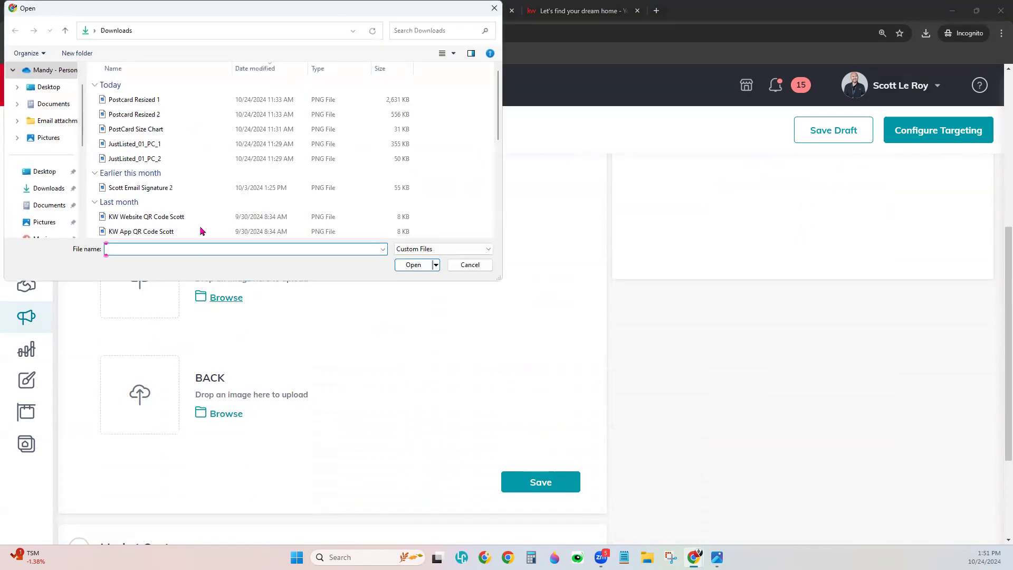
pyautogui.click(182, 100)
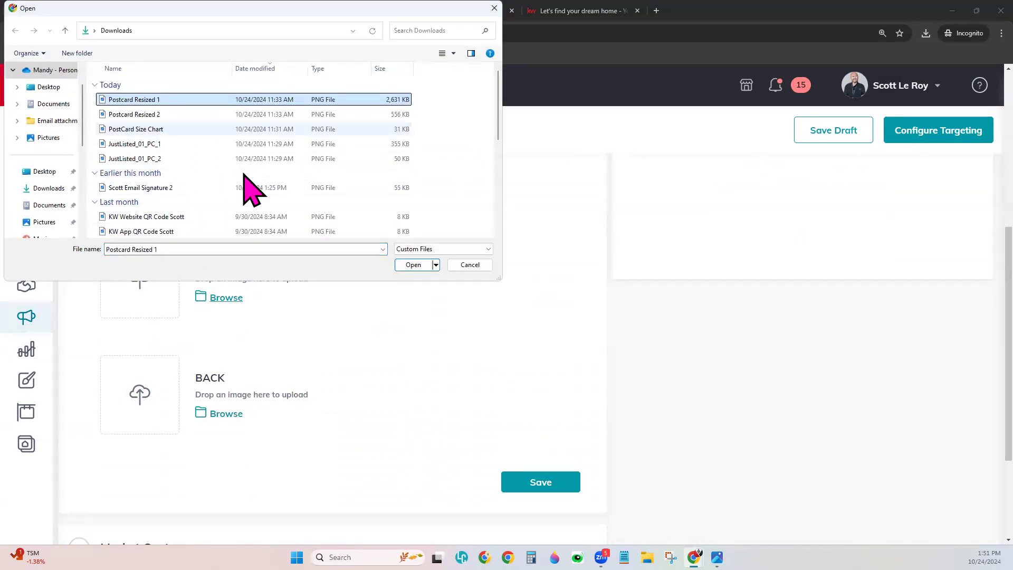
pyautogui.click(407, 264)
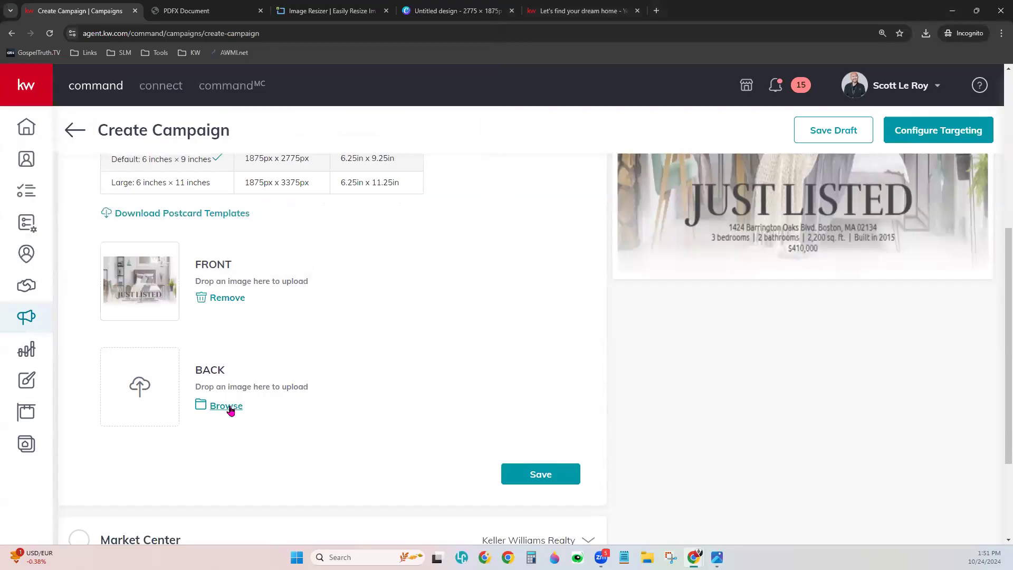
pyautogui.click(227, 407)
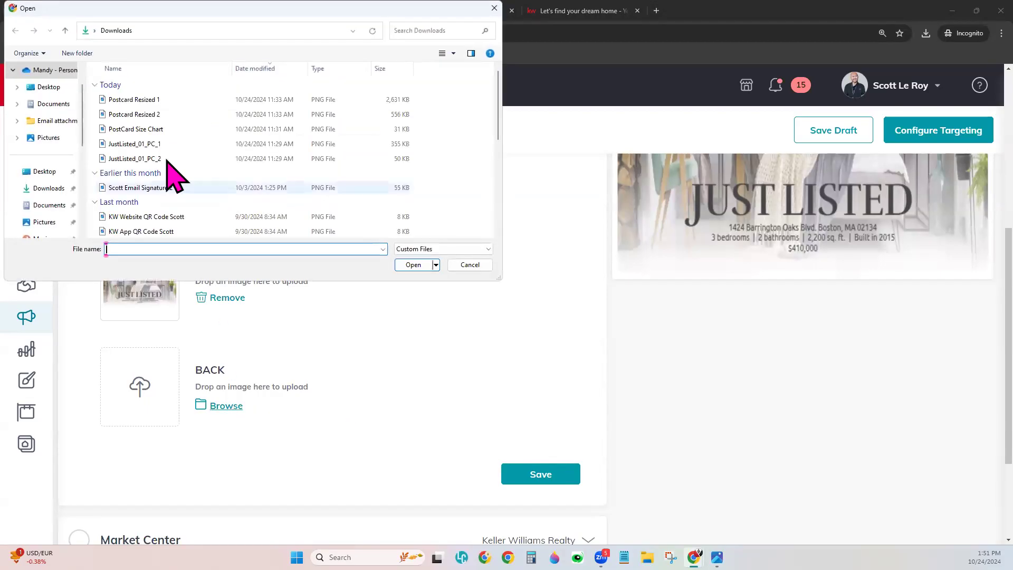
pyautogui.click(158, 114)
pyautogui.click(414, 264)
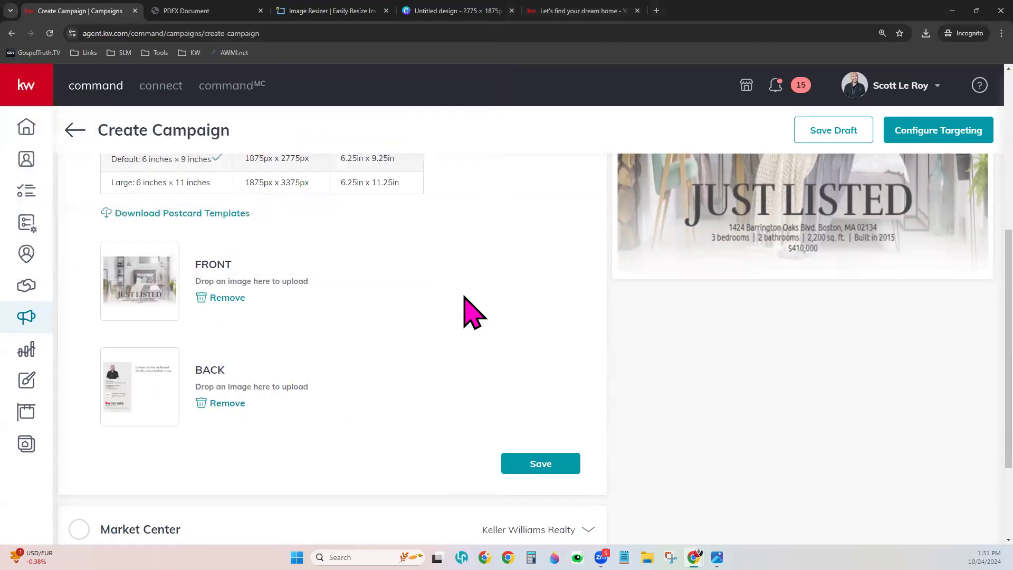
pyautogui.click(539, 469)
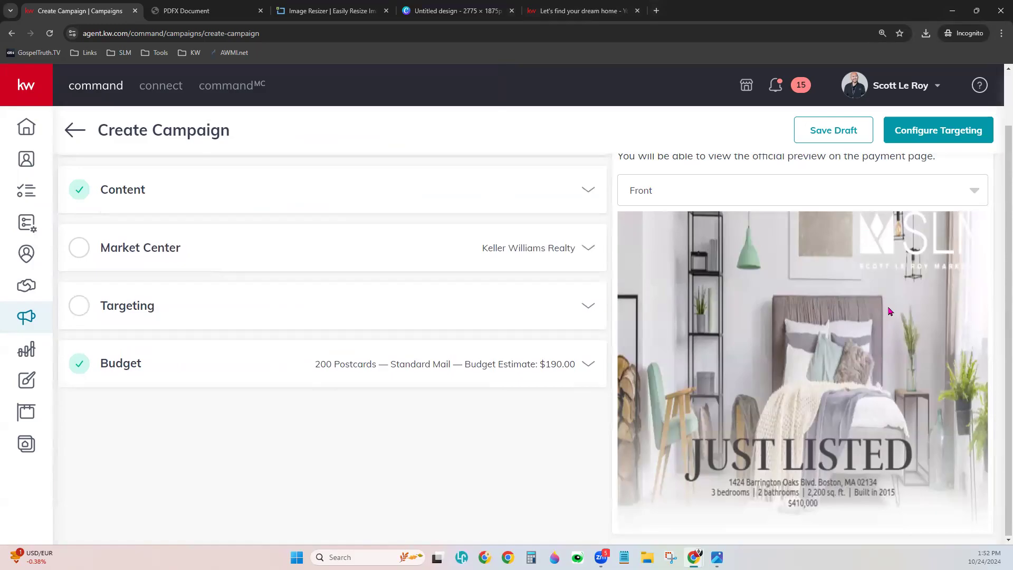
# - Zoom the browser page out to 100% and switch the postcard preview to the Back side
pyautogui.click(1001, 33)
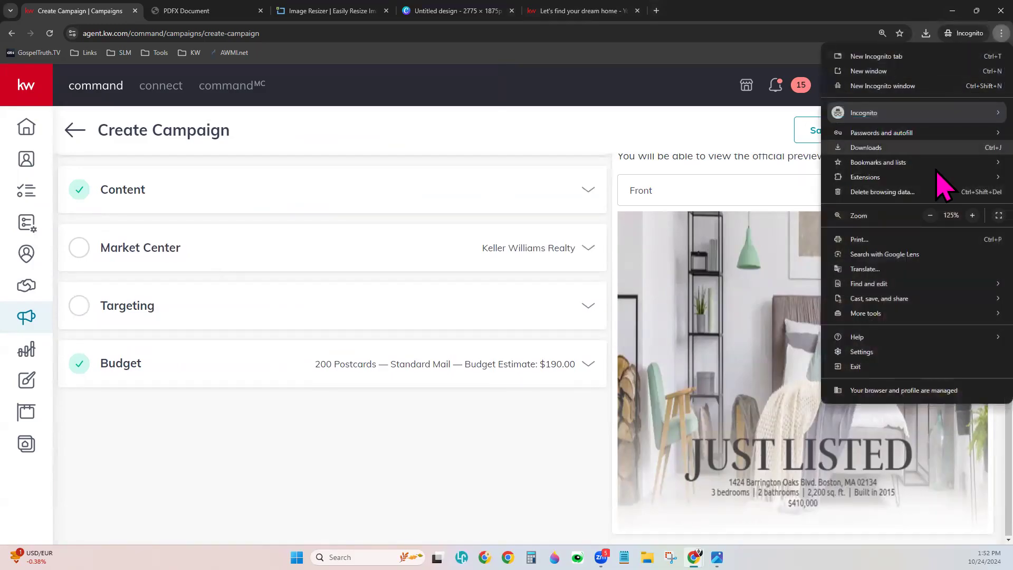
pyautogui.click(930, 216)
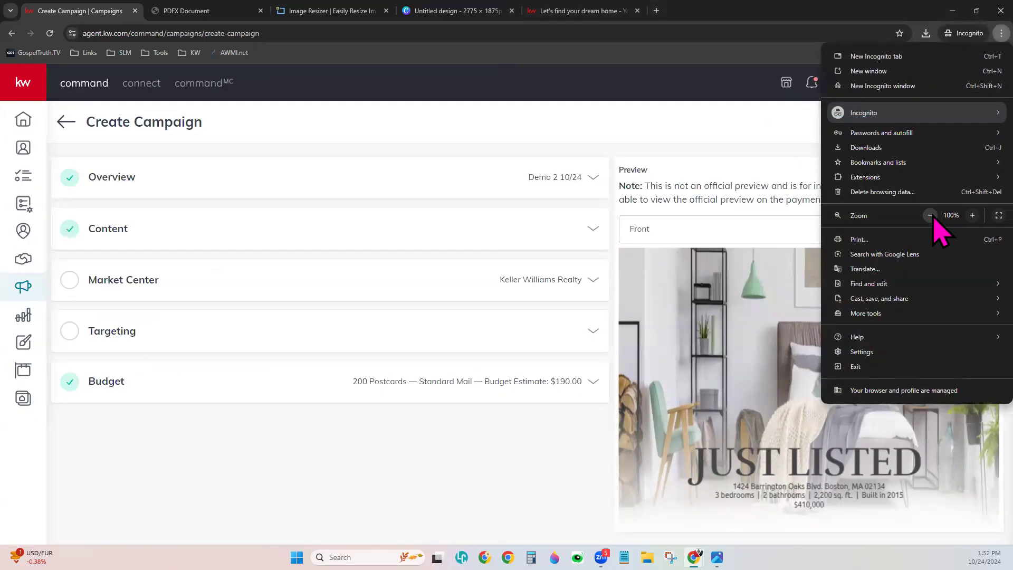
pyautogui.click(930, 215)
pyautogui.click(491, 454)
pyautogui.click(711, 217)
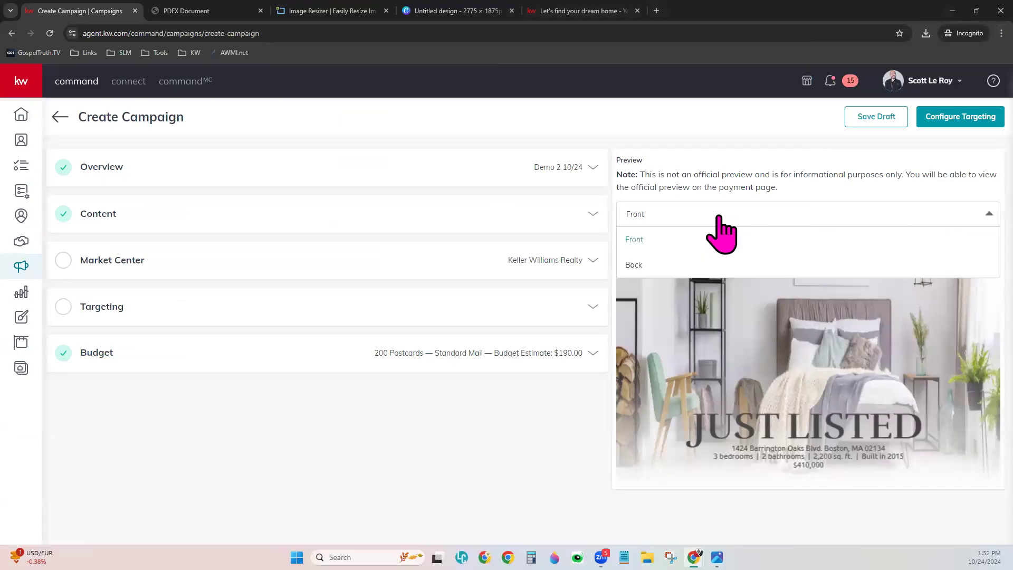
pyautogui.click(695, 263)
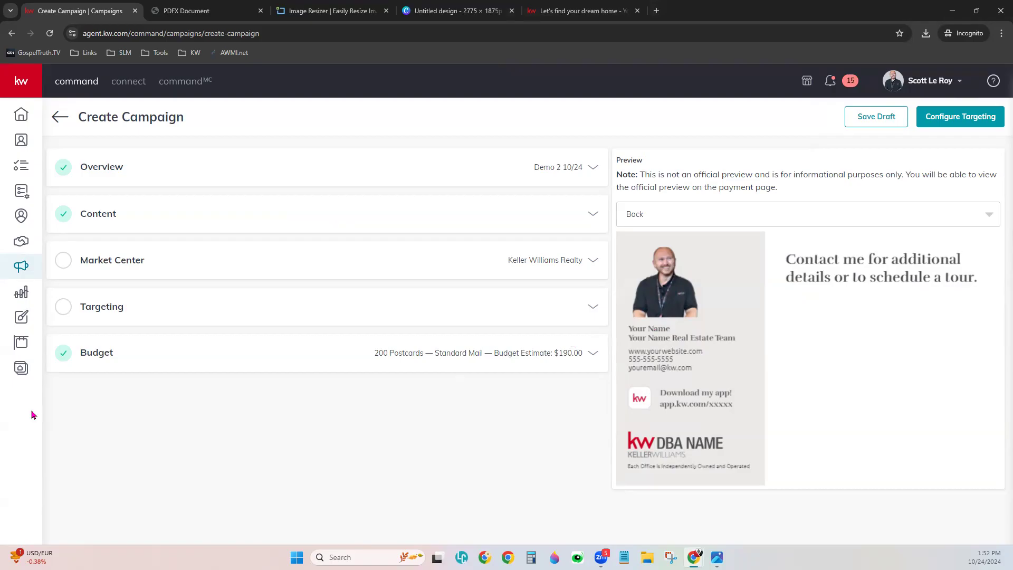
# - Enter zip code 32801 for the Market Center and confirm the Orlando address as entered
pyautogui.click(117, 260)
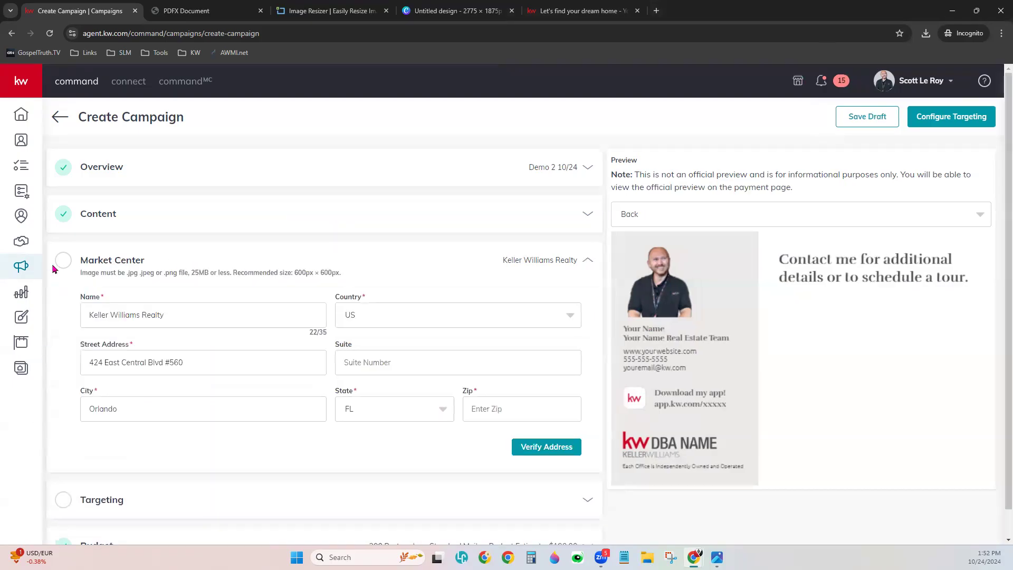
pyautogui.click(500, 406)
pyautogui.write('32801')
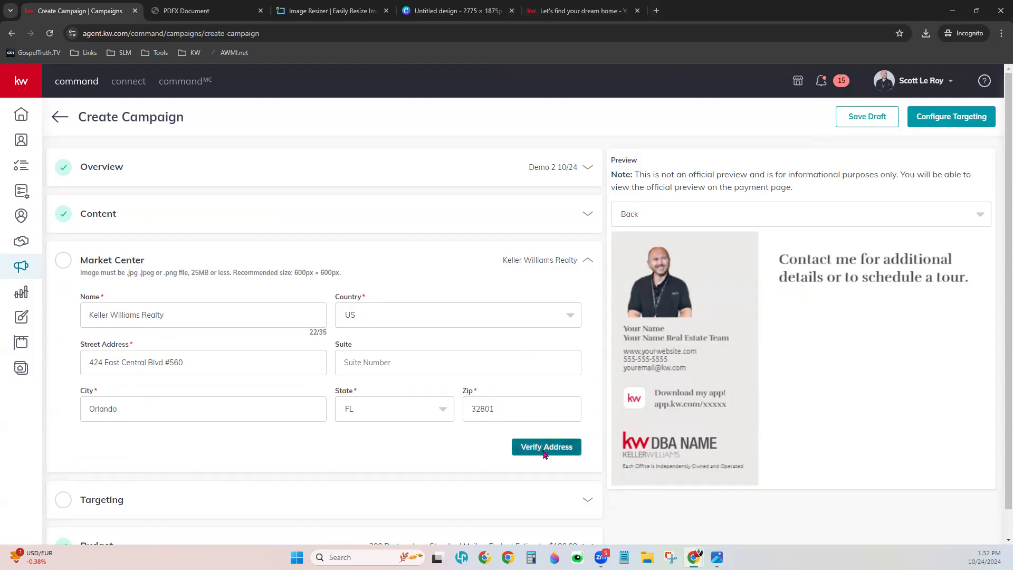
pyautogui.click(545, 447)
pyautogui.click(376, 302)
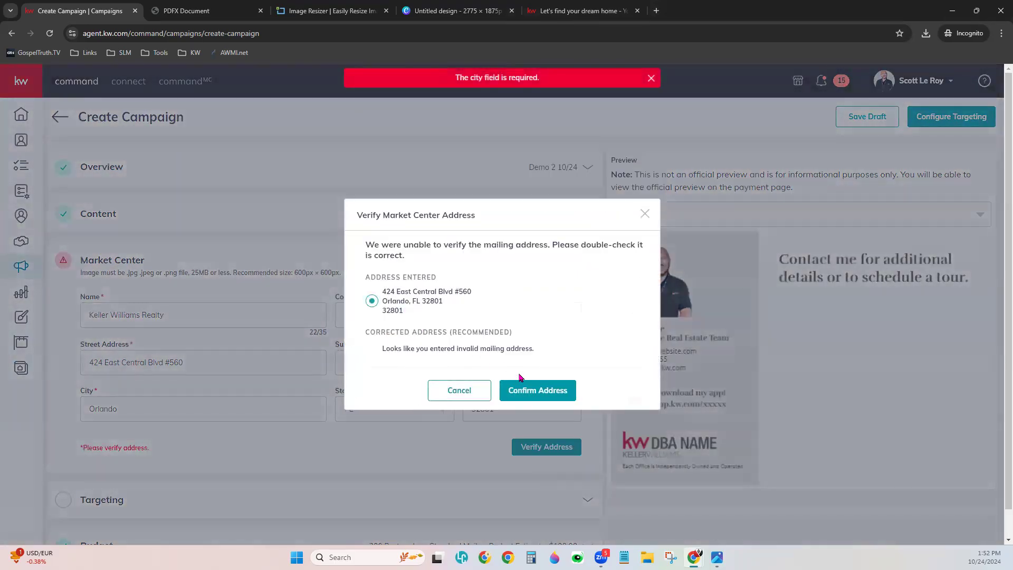
pyautogui.click(525, 389)
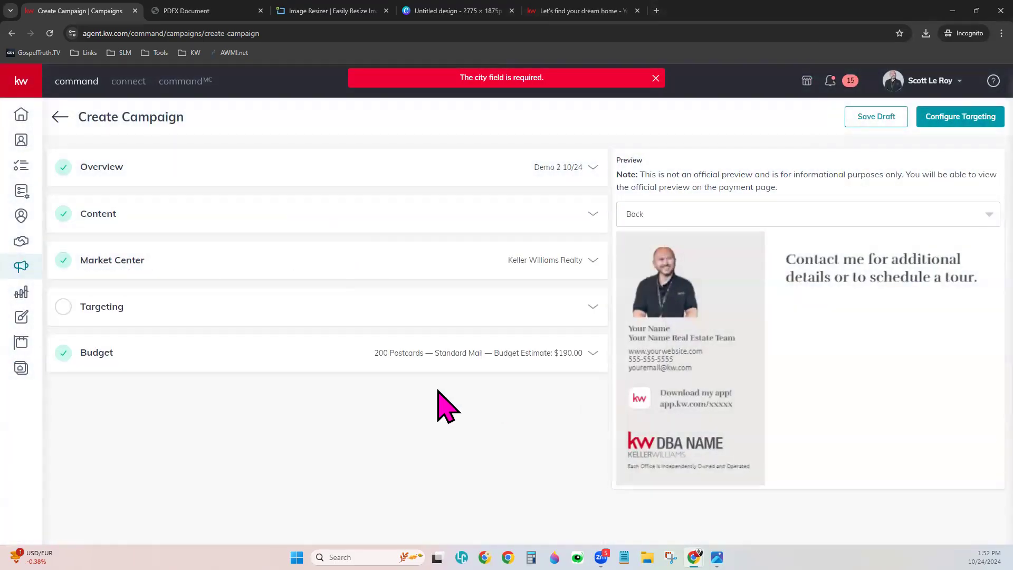
pyautogui.click(86, 310)
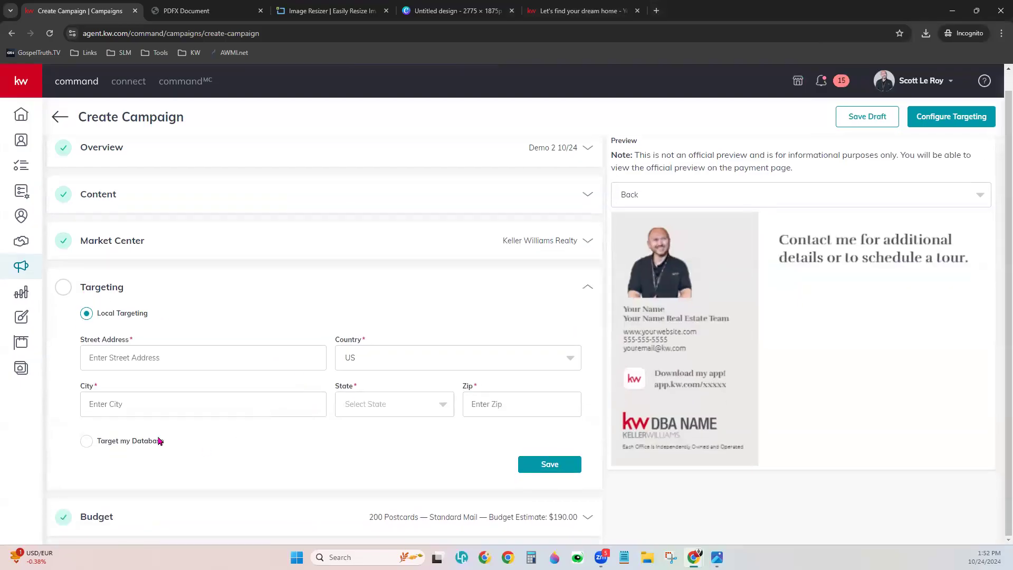
# - Set targeting to Target my Database and bring up the Add Contacts list
pyautogui.click(129, 443)
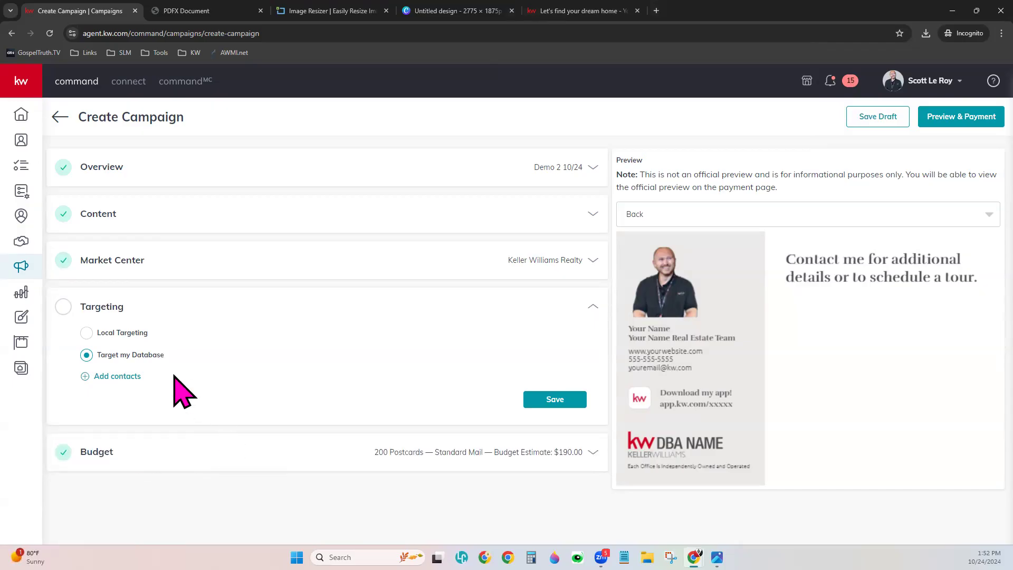
pyautogui.click(103, 378)
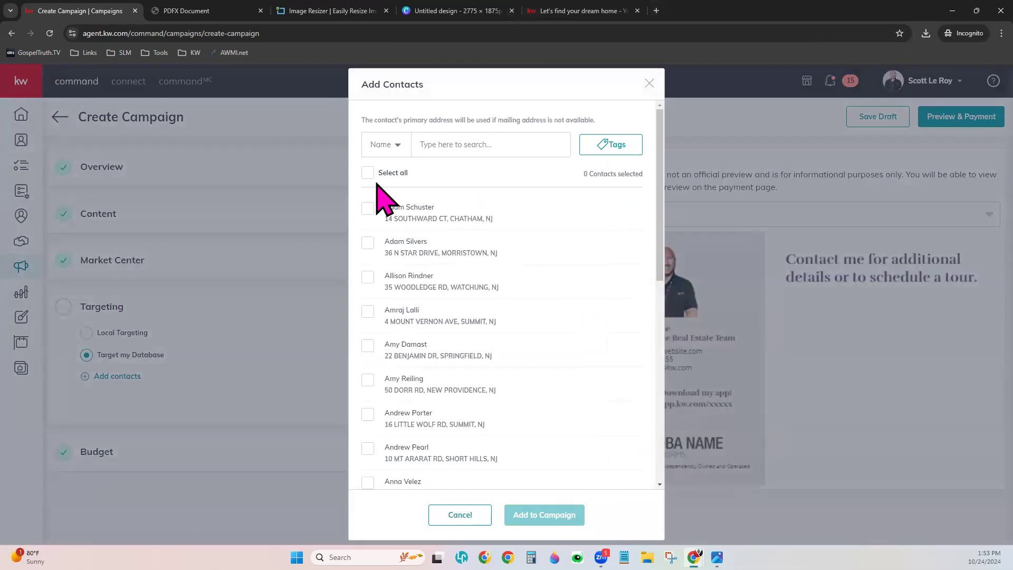
# - Browse the contact tags without filtering, then check four contacts in the list
pyautogui.click(622, 140)
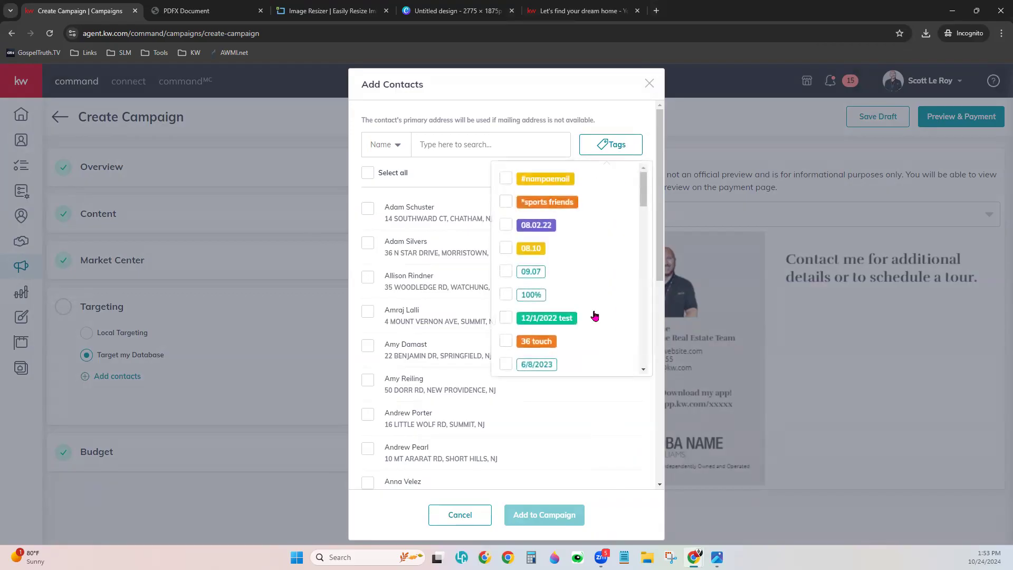
pyautogui.scroll(-10, 594, 316)
pyautogui.scroll(-10, 594, 317)
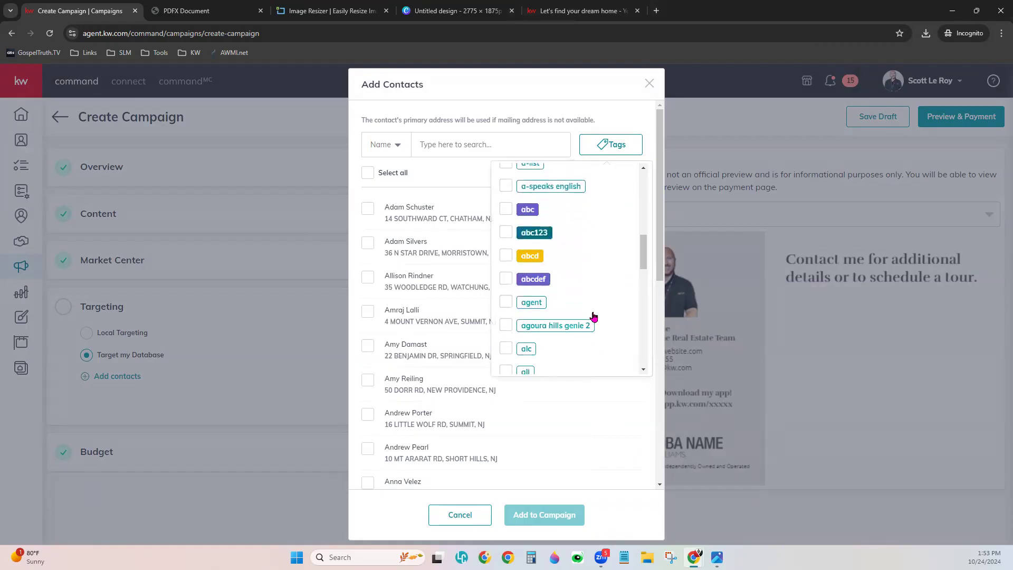
pyautogui.scroll(-5, 594, 317)
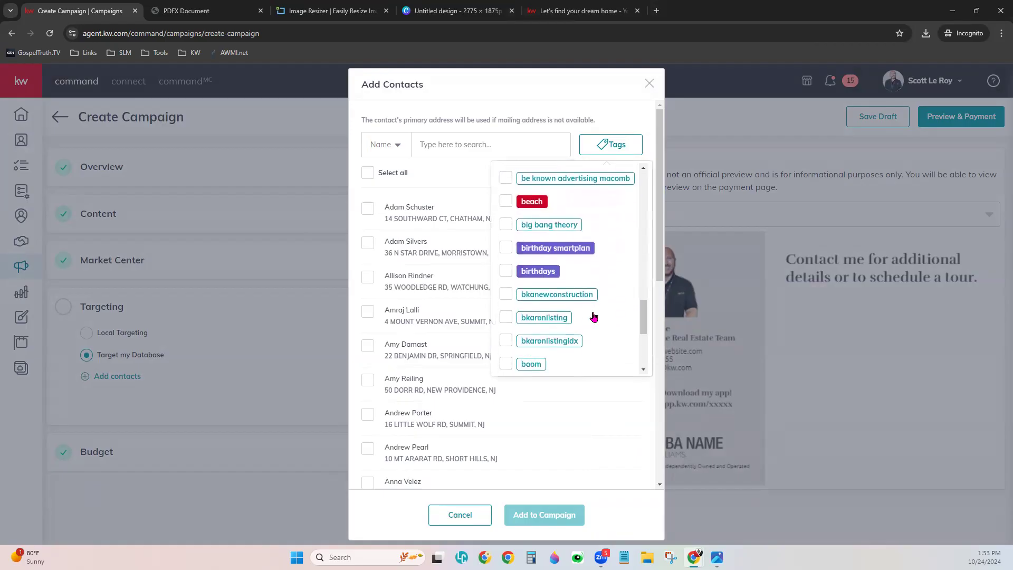
pyautogui.click(593, 412)
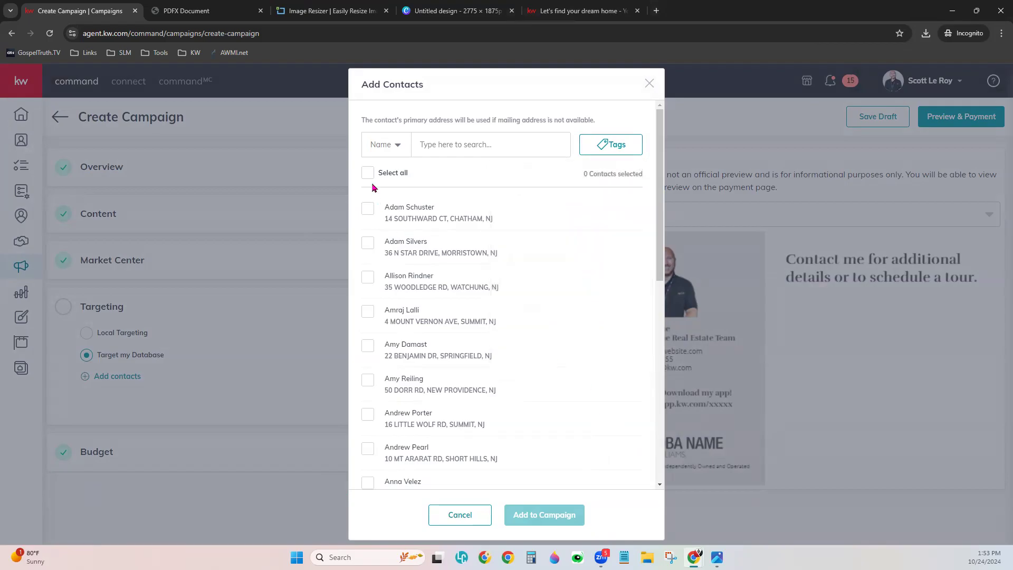
pyautogui.click(367, 248)
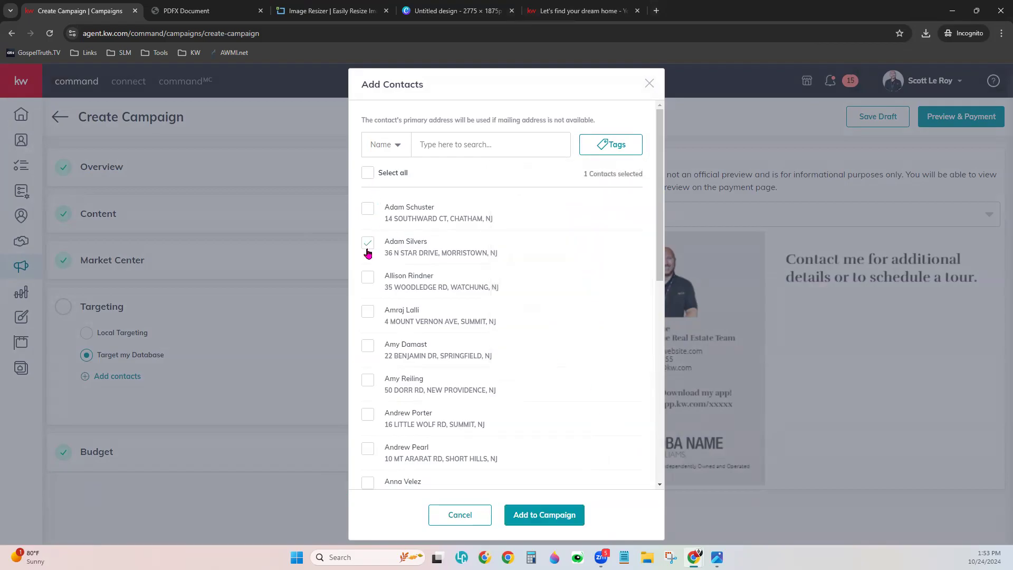
pyautogui.click(368, 311)
pyautogui.click(368, 360)
pyautogui.click(363, 381)
# - Uncheck three contacts so only one remains, and add it to the campaign
pyautogui.scroll(-5, 506, 430)
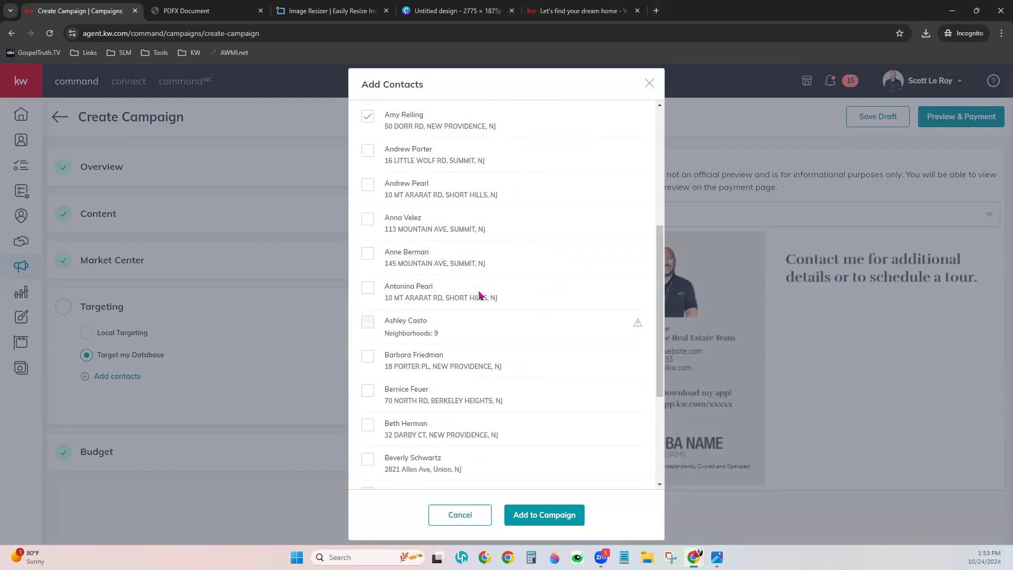
pyautogui.moveTo(393, 338)
pyautogui.moveTo(640, 330)
pyautogui.scroll(3, 396, 260)
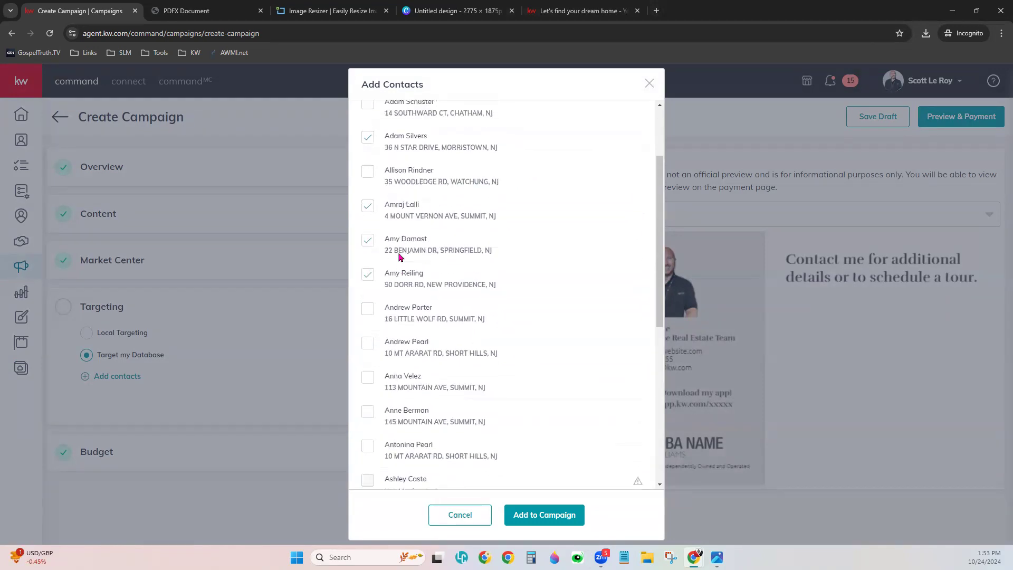
pyautogui.scroll(2, 374, 283)
pyautogui.click(376, 380)
pyautogui.click(369, 347)
pyautogui.click(365, 319)
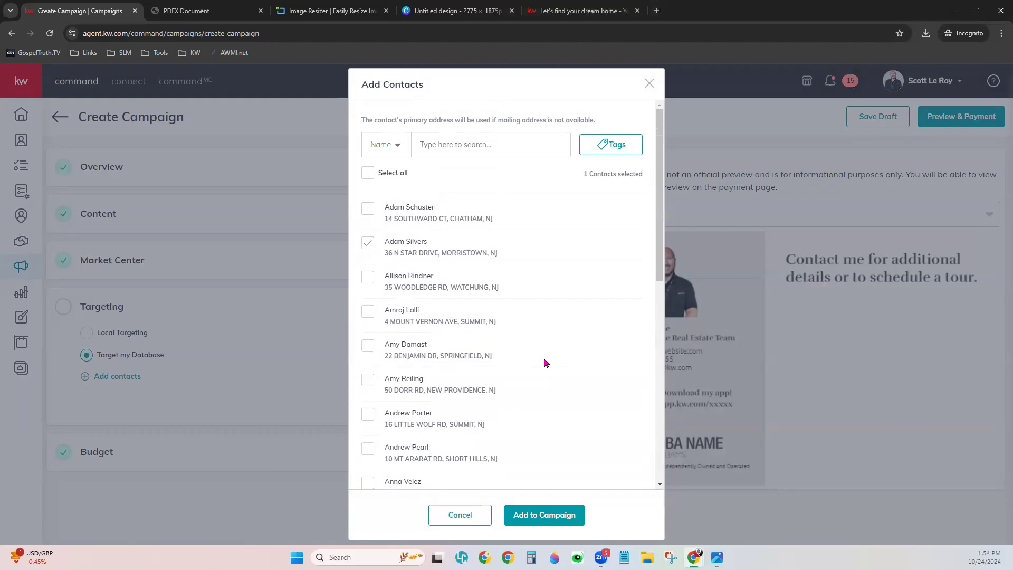
pyautogui.click(564, 517)
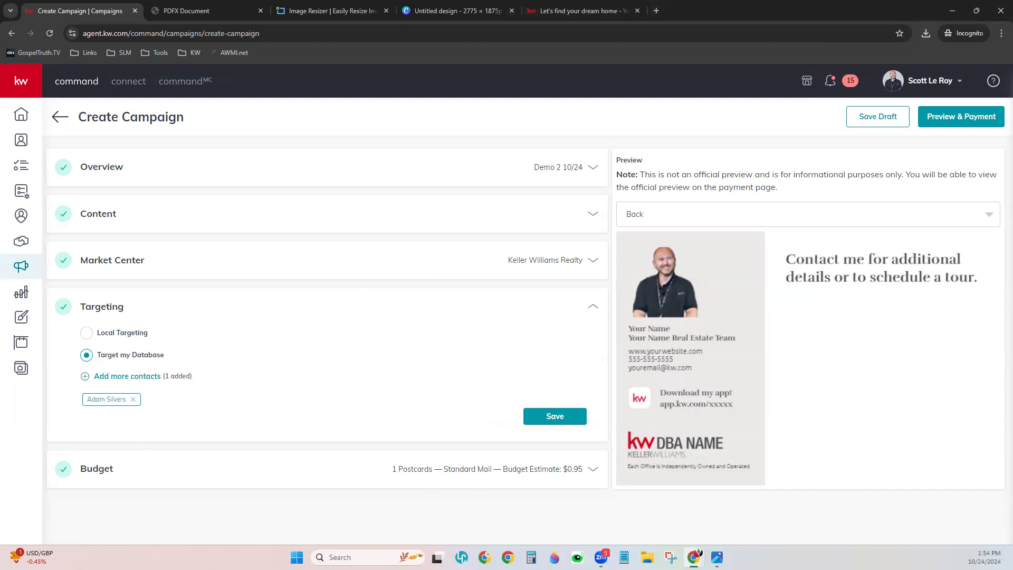
# - Save the targeting and change the Postage Class to First Class at $1.00
pyautogui.click(546, 417)
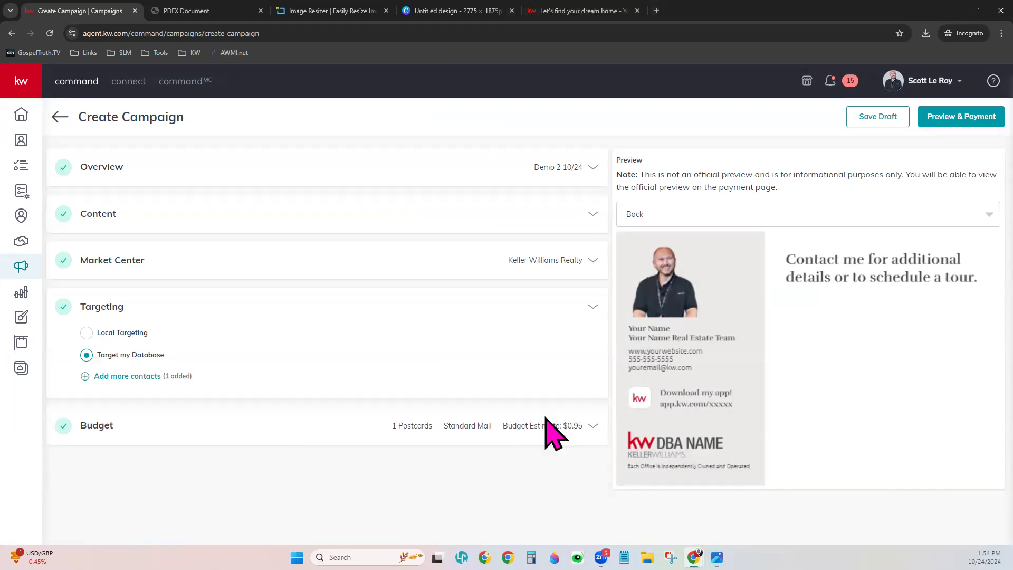
pyautogui.click(387, 353)
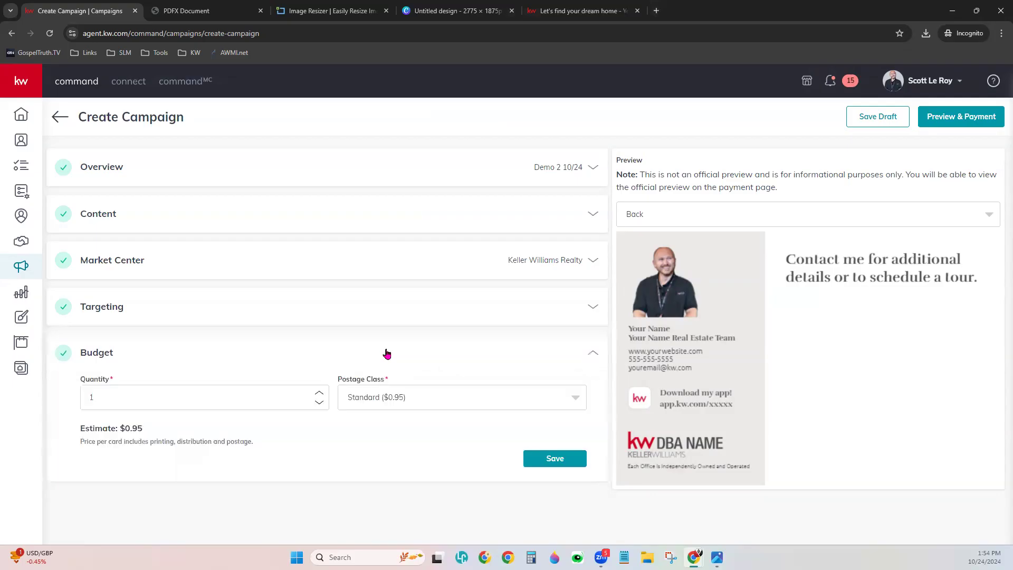
pyautogui.click(395, 397)
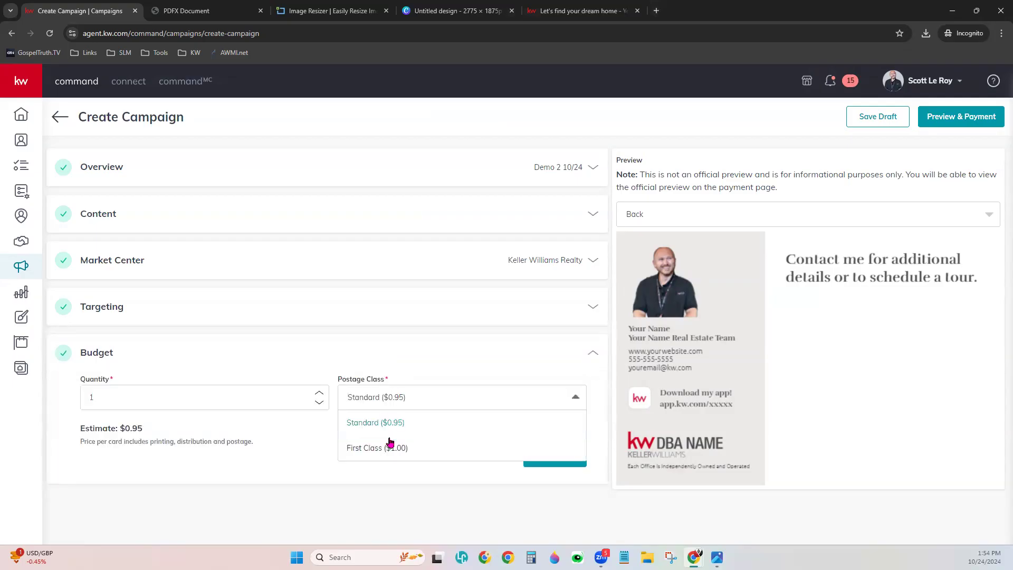
pyautogui.click(381, 456)
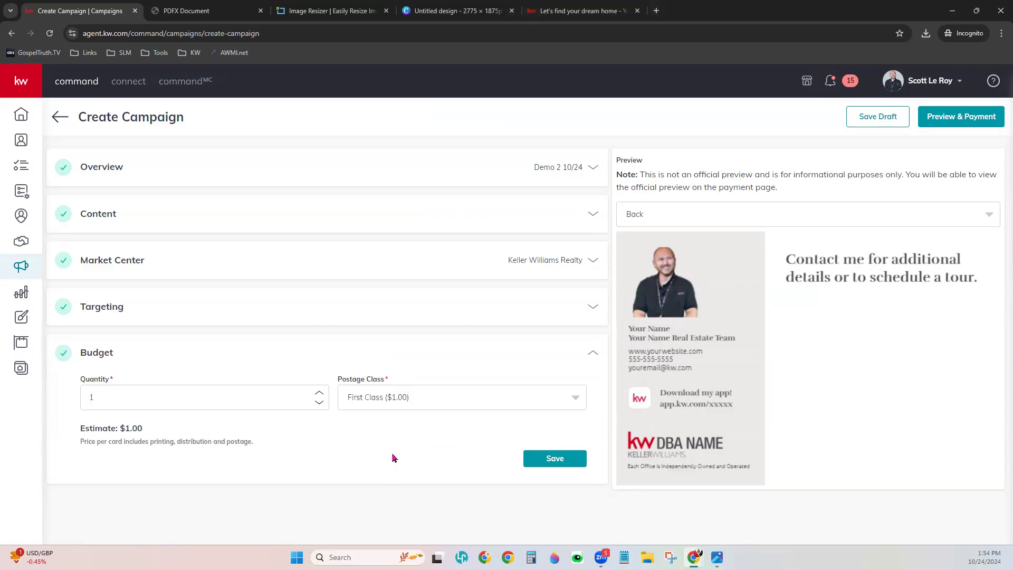
pyautogui.click(374, 216)
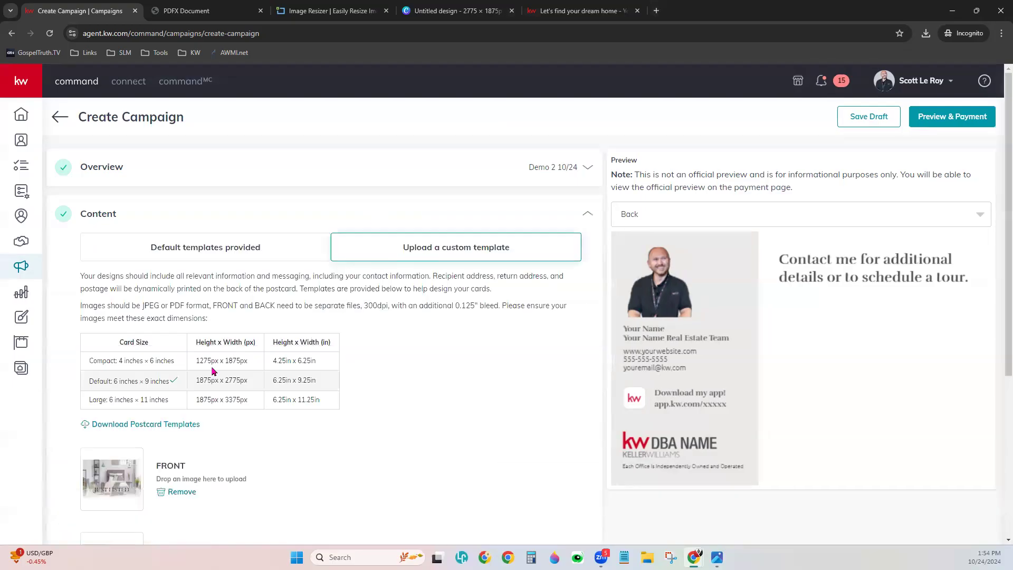
# - Review the Default card size in the Content table, then collapse Content
pyautogui.moveTo(88, 381); pyautogui.dragTo(323, 383)
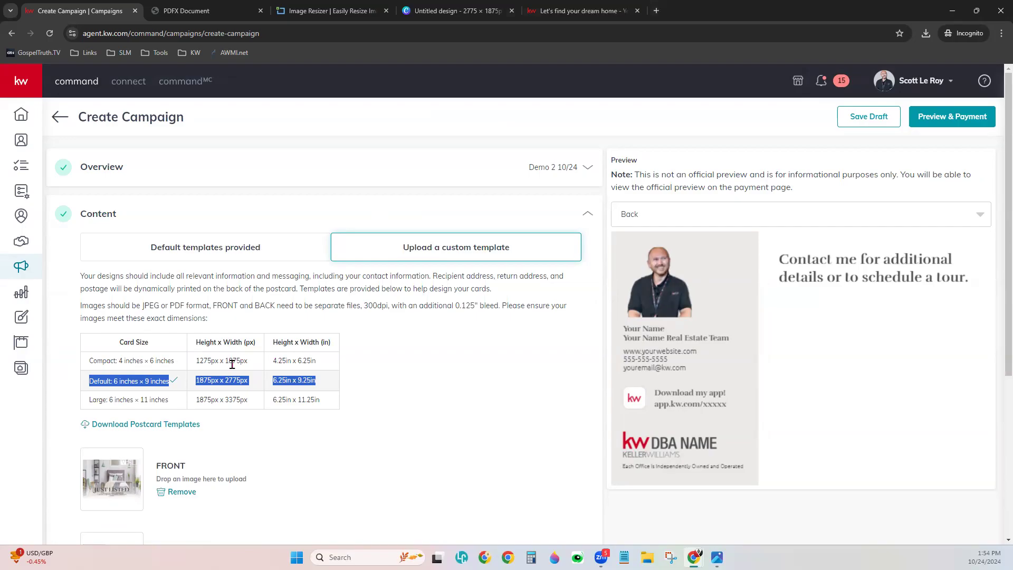
pyautogui.click(471, 404)
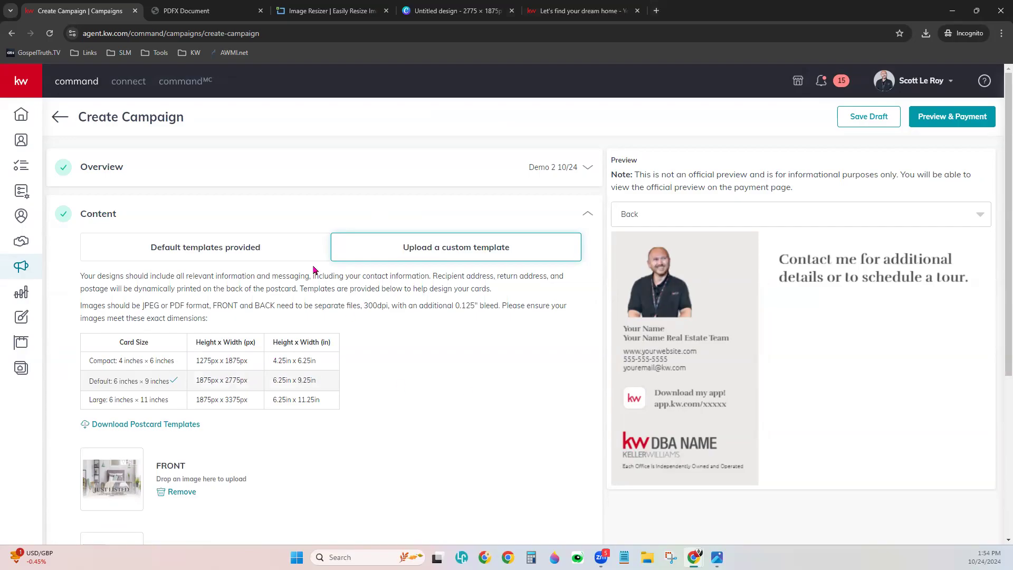
pyautogui.click(279, 221)
# - Save the 1-postcard First Class budget and confirm creating the campaign via Preview & Payment
pyautogui.doubleClick(254, 362)
pyautogui.click(254, 362)
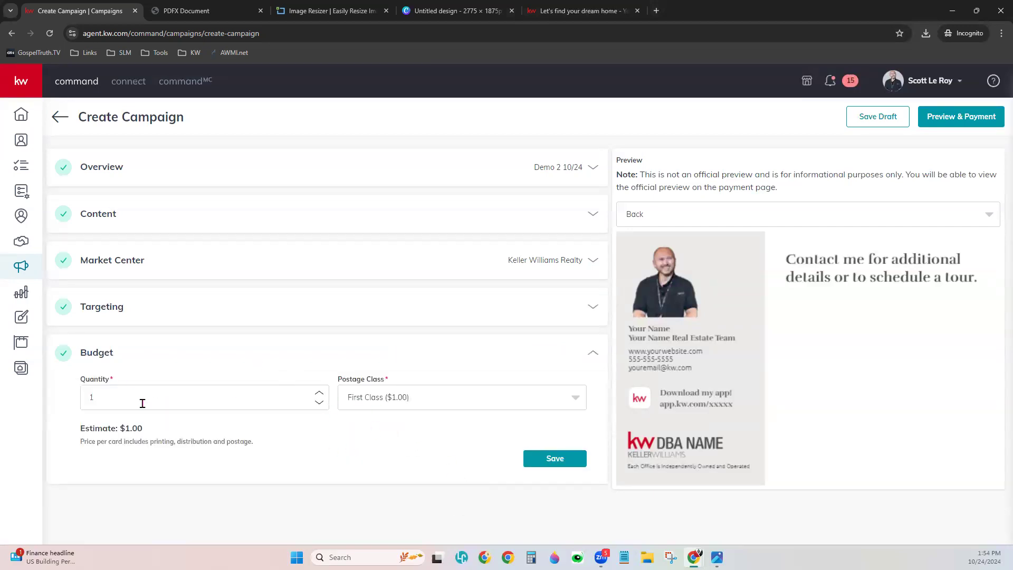
pyautogui.click(580, 462)
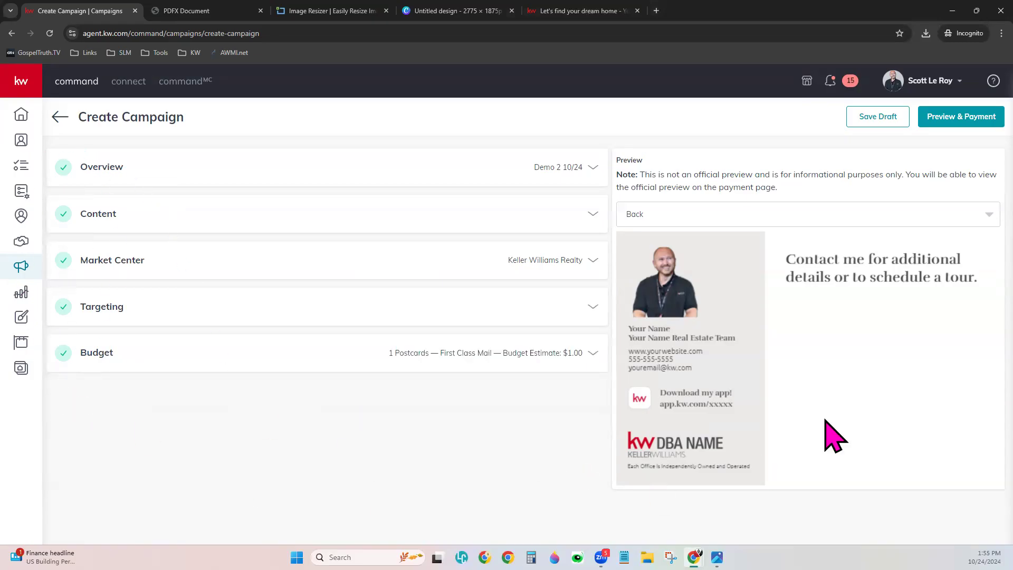
pyautogui.click(963, 119)
pyautogui.click(456, 330)
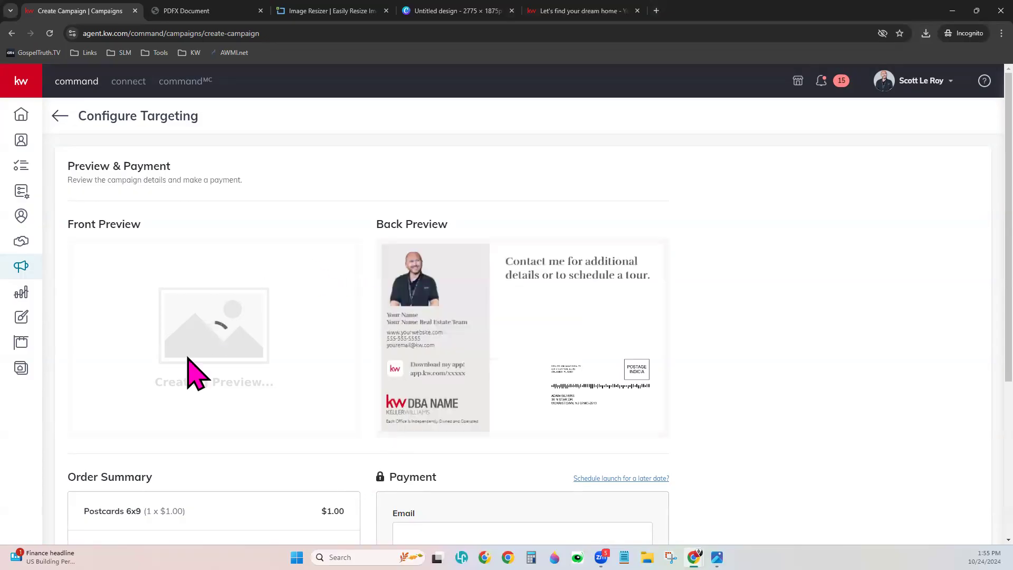
# - Scroll the Preview & Payment page to review the $1.00 First Class order total
pyautogui.scroll(-2, 791, 327)
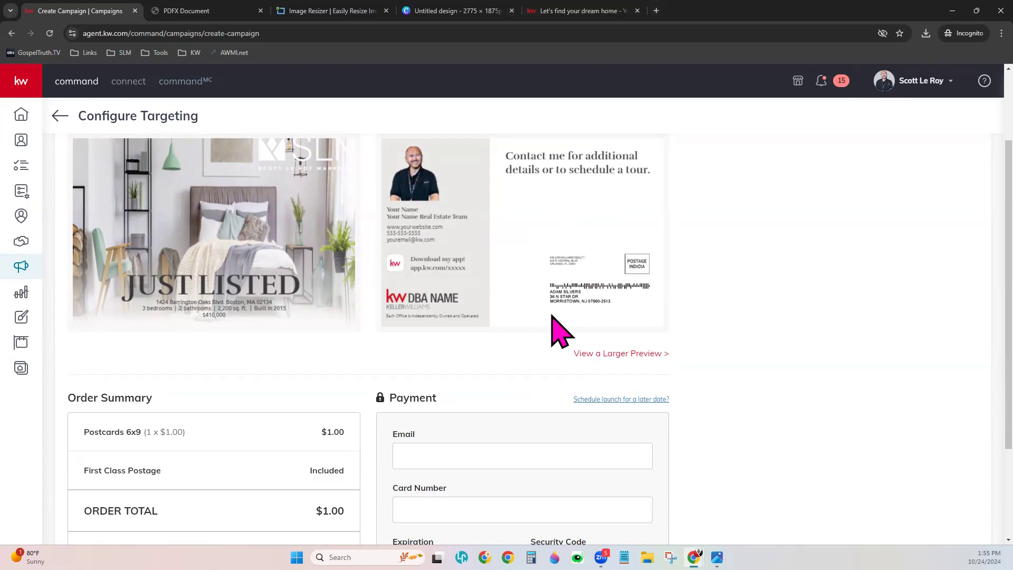
pyautogui.scroll(1, 634, 403)
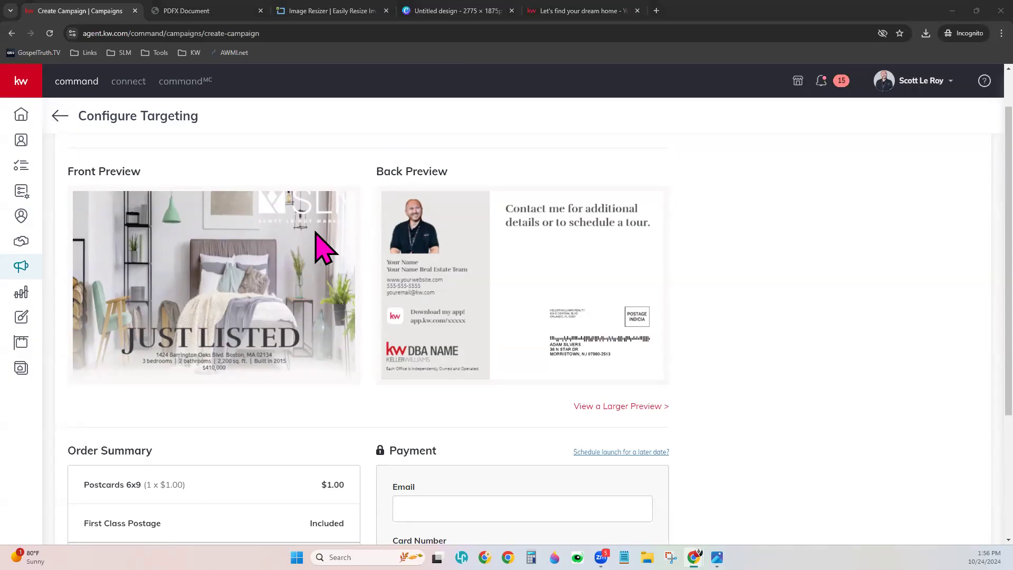
pyautogui.scroll(-1, 428, 356)
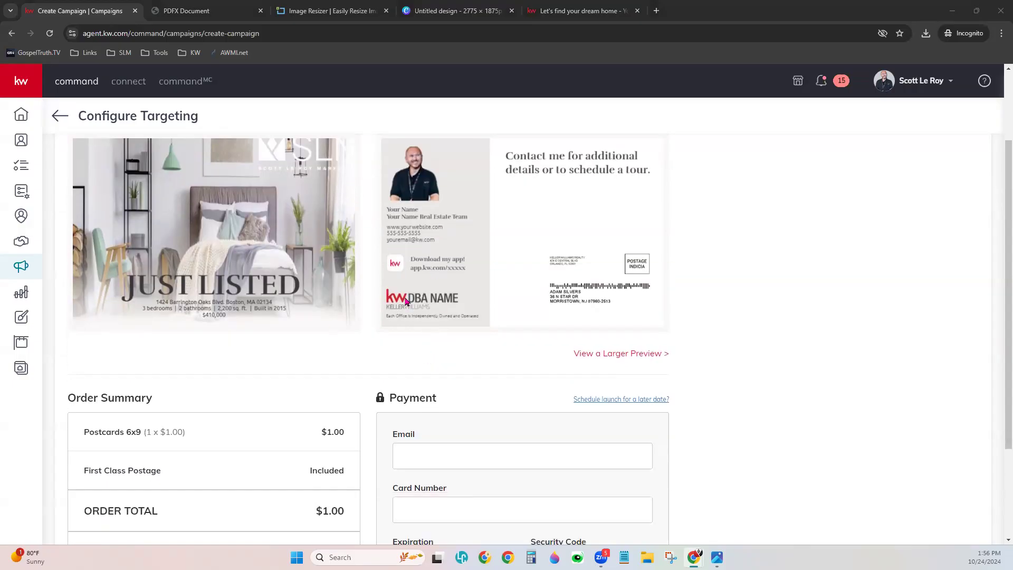
pyautogui.scroll(-3, 342, 336)
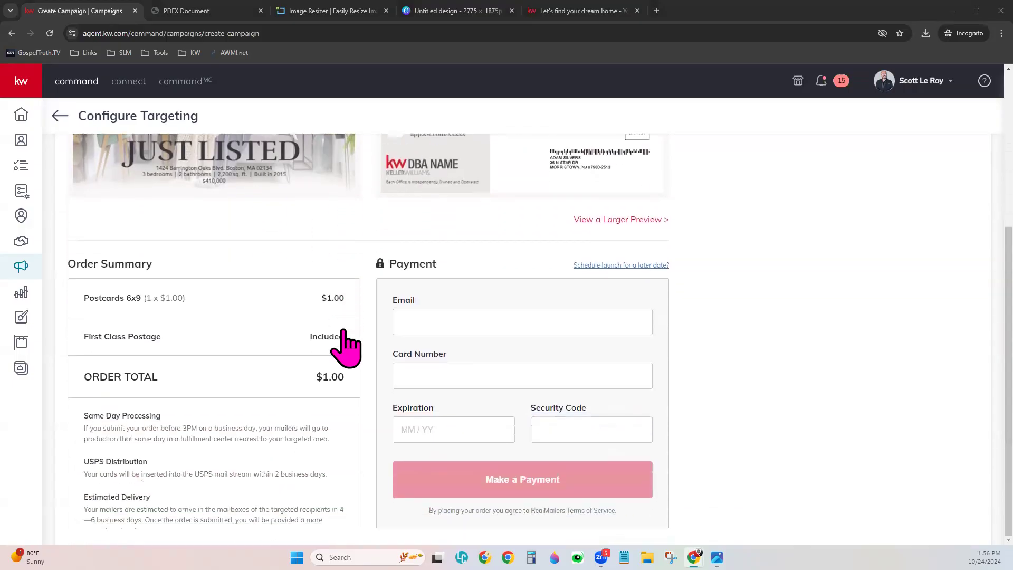